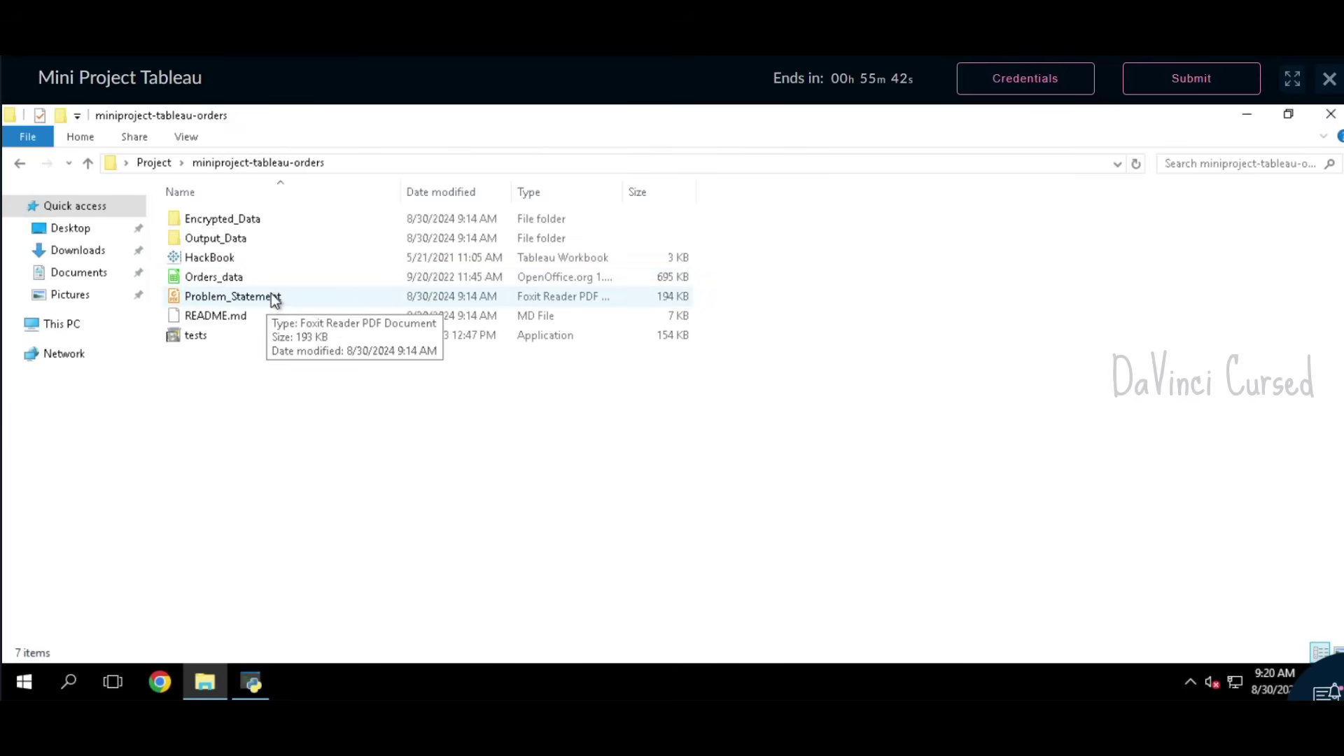
Step: Open the Problem_Statement PDF from the miniproject-tableau-orders folder
double_click(273, 300)
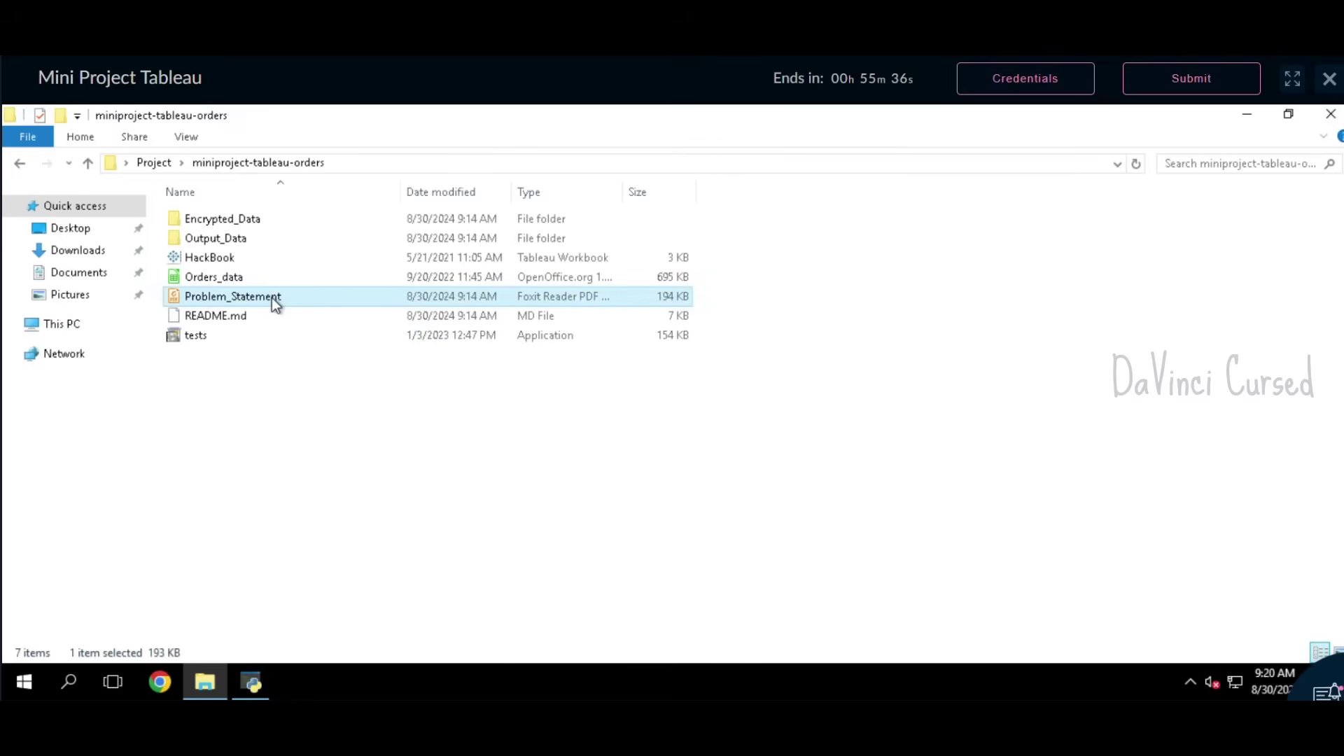
Step: Open Problem_Statement in Foxit Reader and dismiss the registration prompt with Not Now
double_click(271, 297)
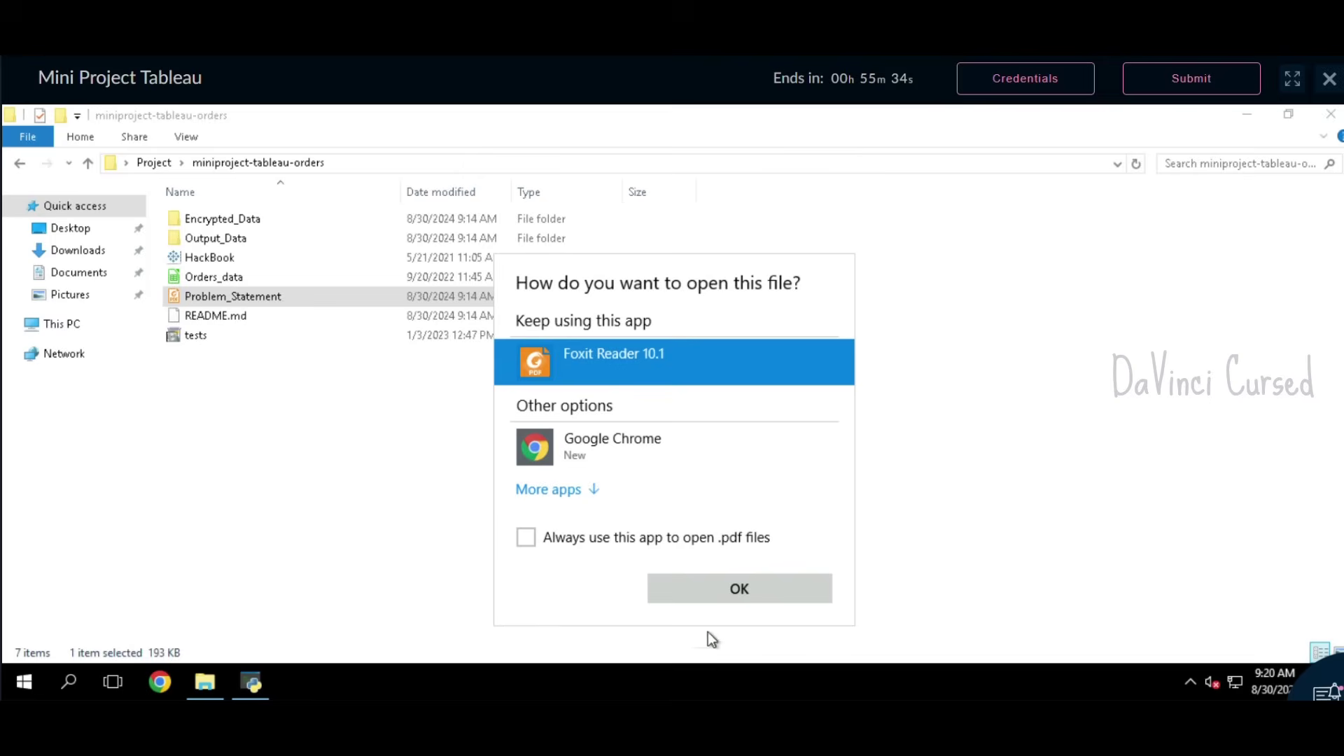
left_click(767, 595)
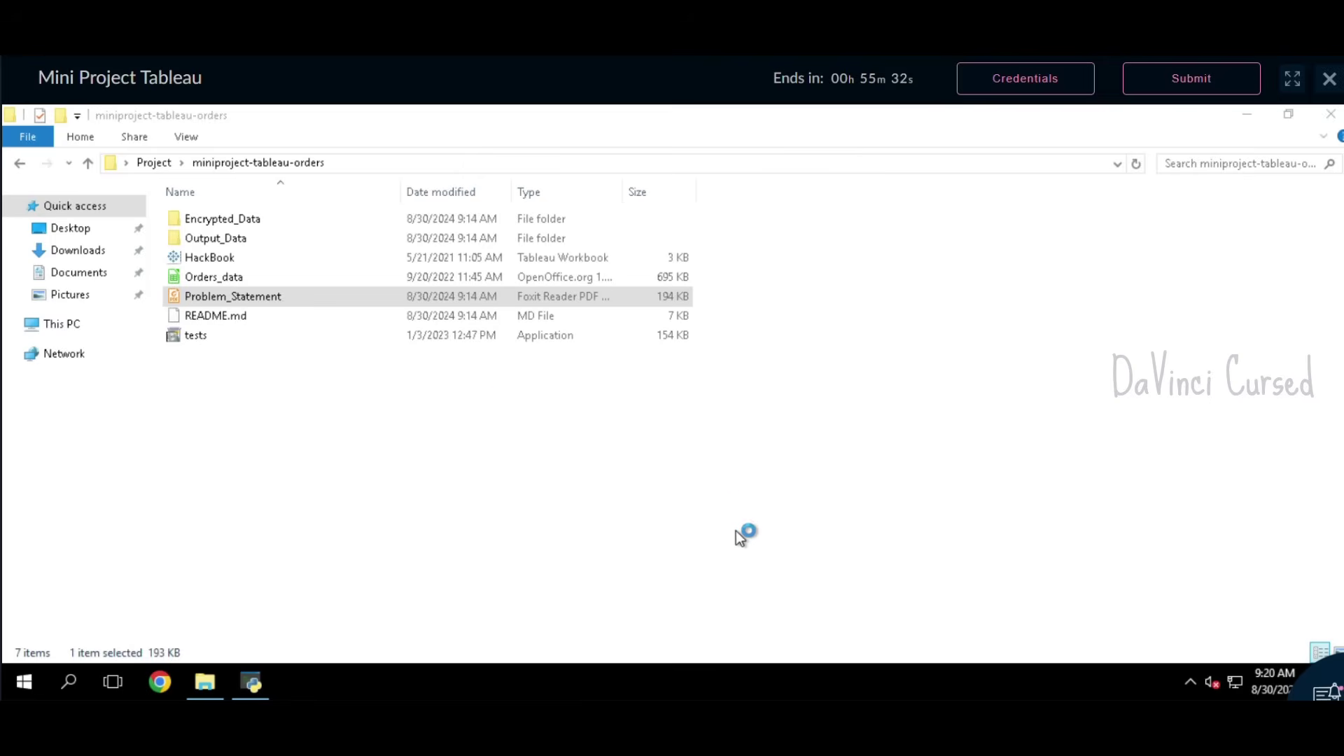
left_click(700, 490)
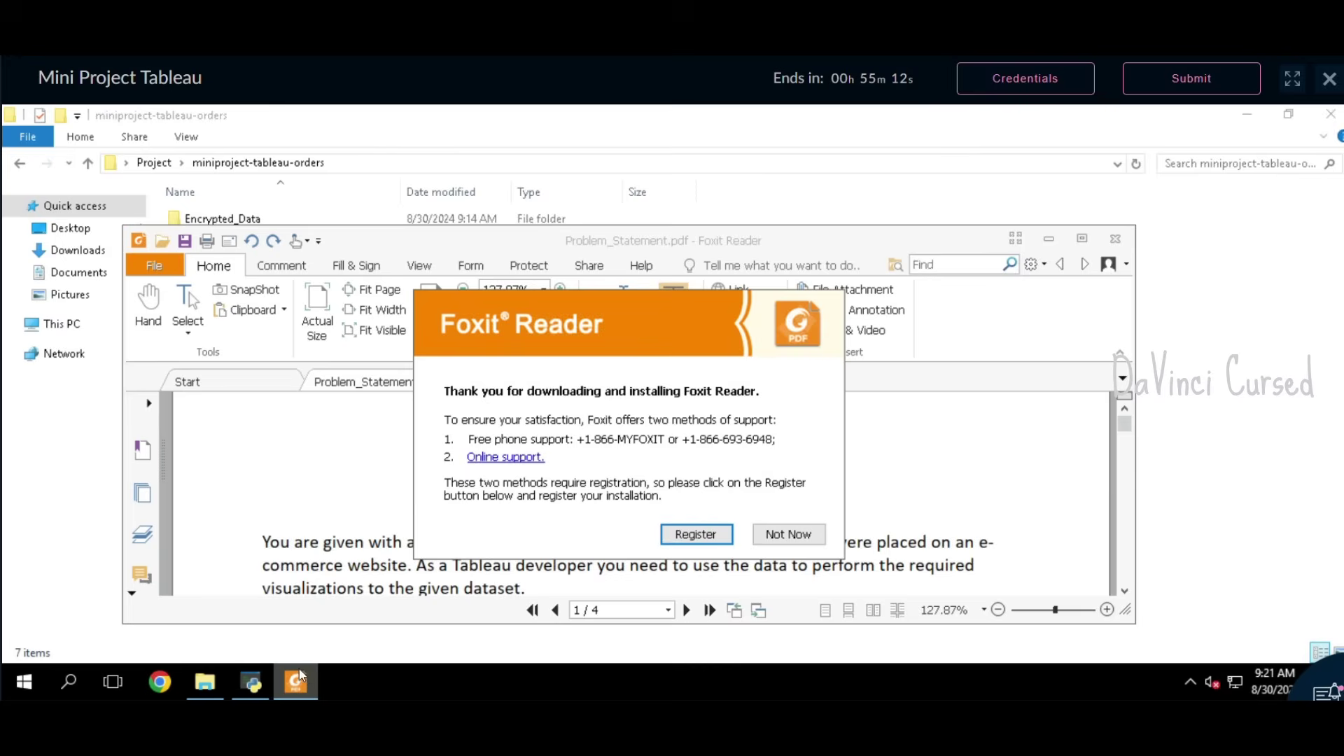
left_click(787, 532)
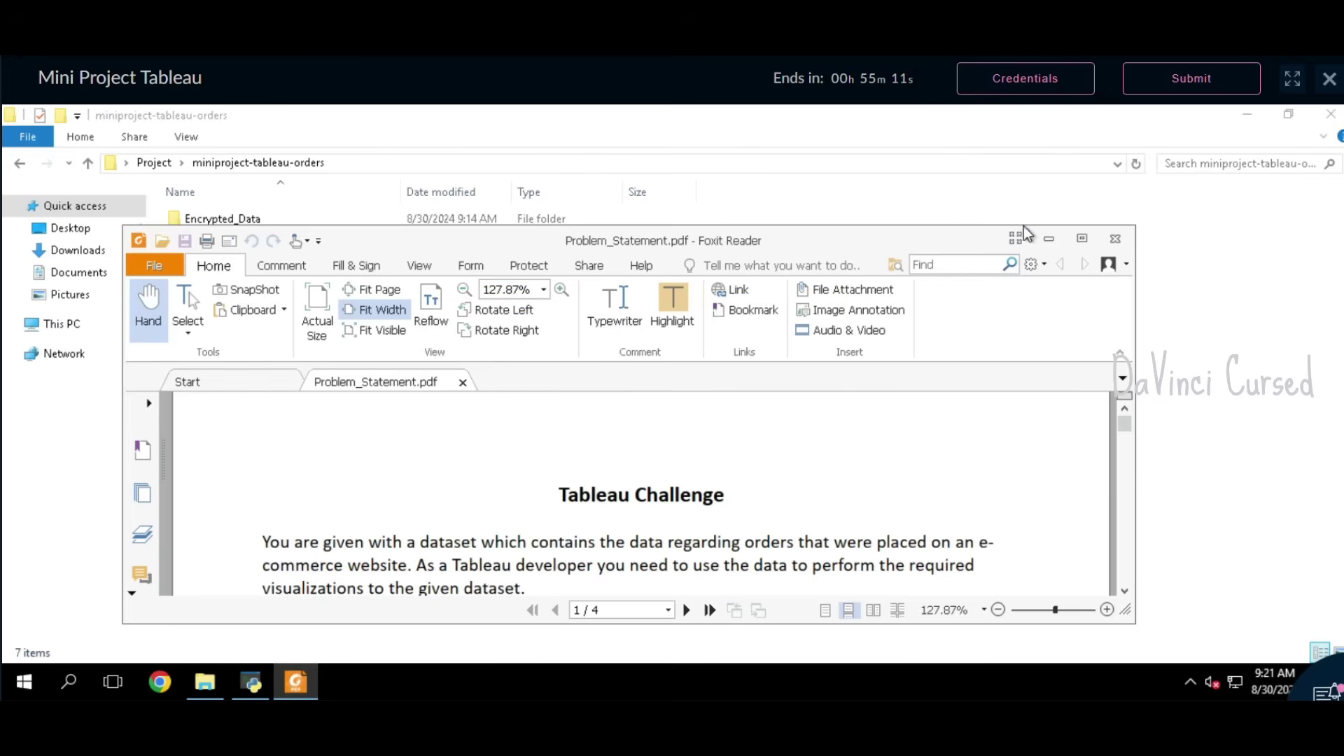
Step: Maximize the PDF, adjust zoom to read the Let's Begin instructions, then minimize Foxit
left_click(1079, 239)
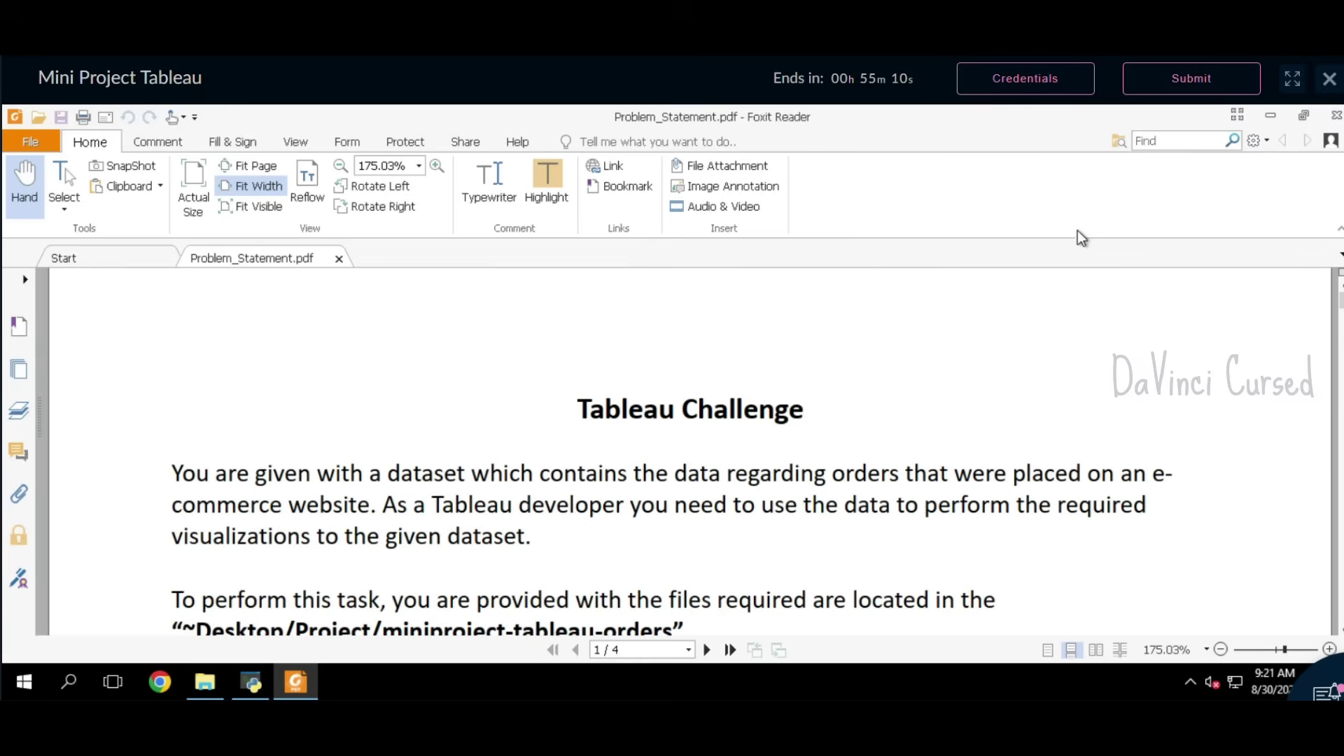
left_click(1263, 650)
scroll(986, 468, "down", 3)
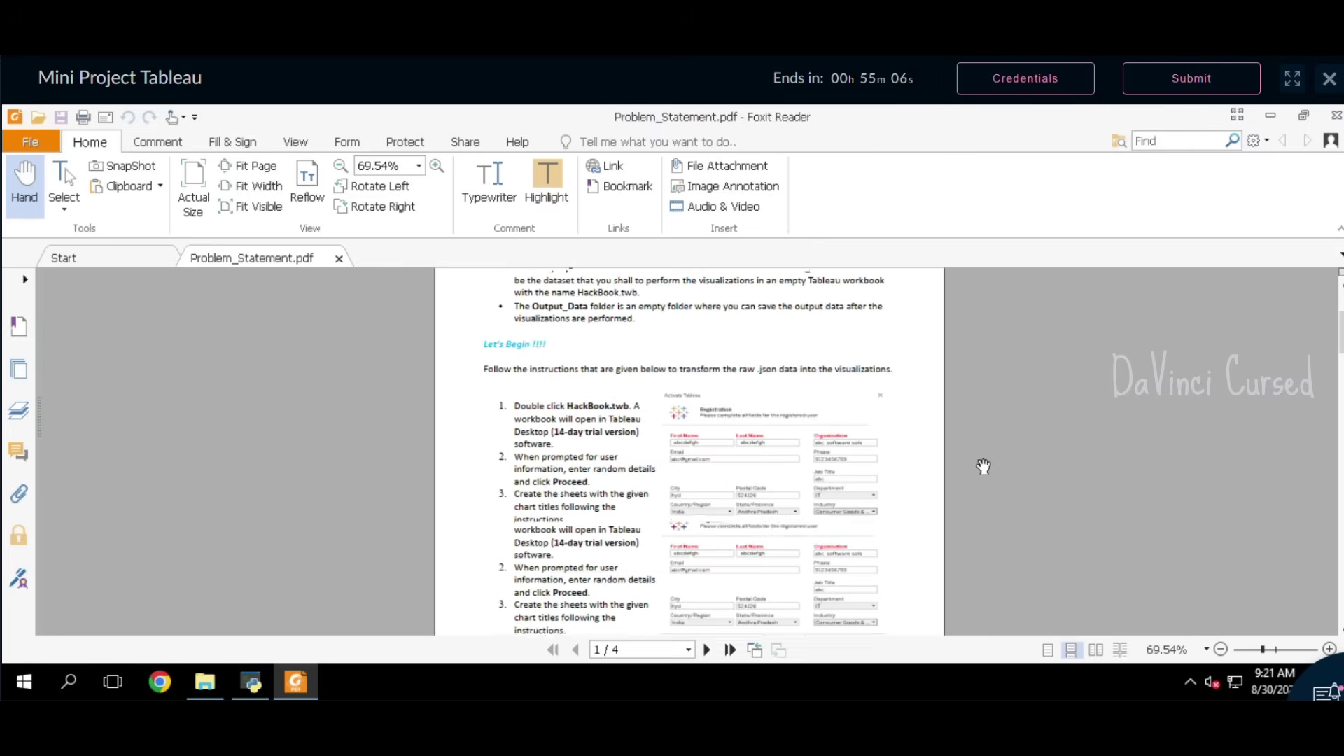
mouse_move(1288, 637)
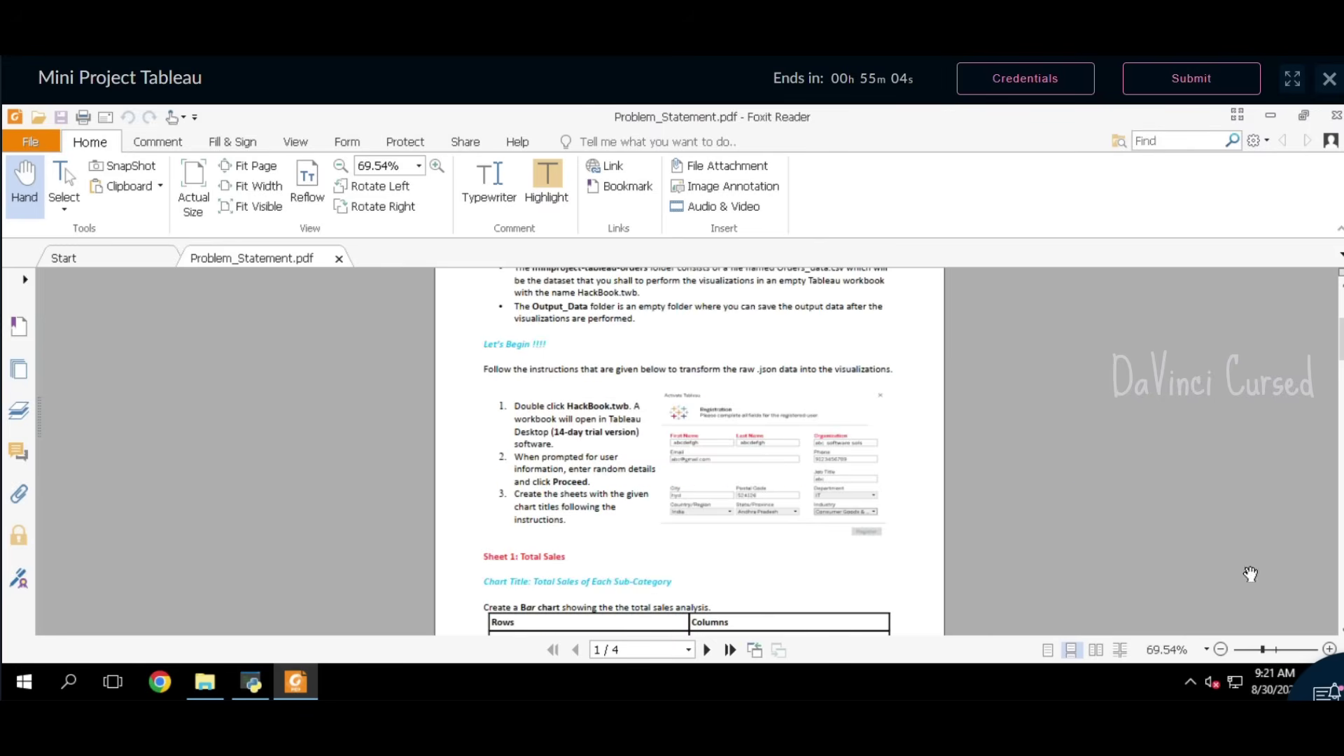
left_click(1273, 652)
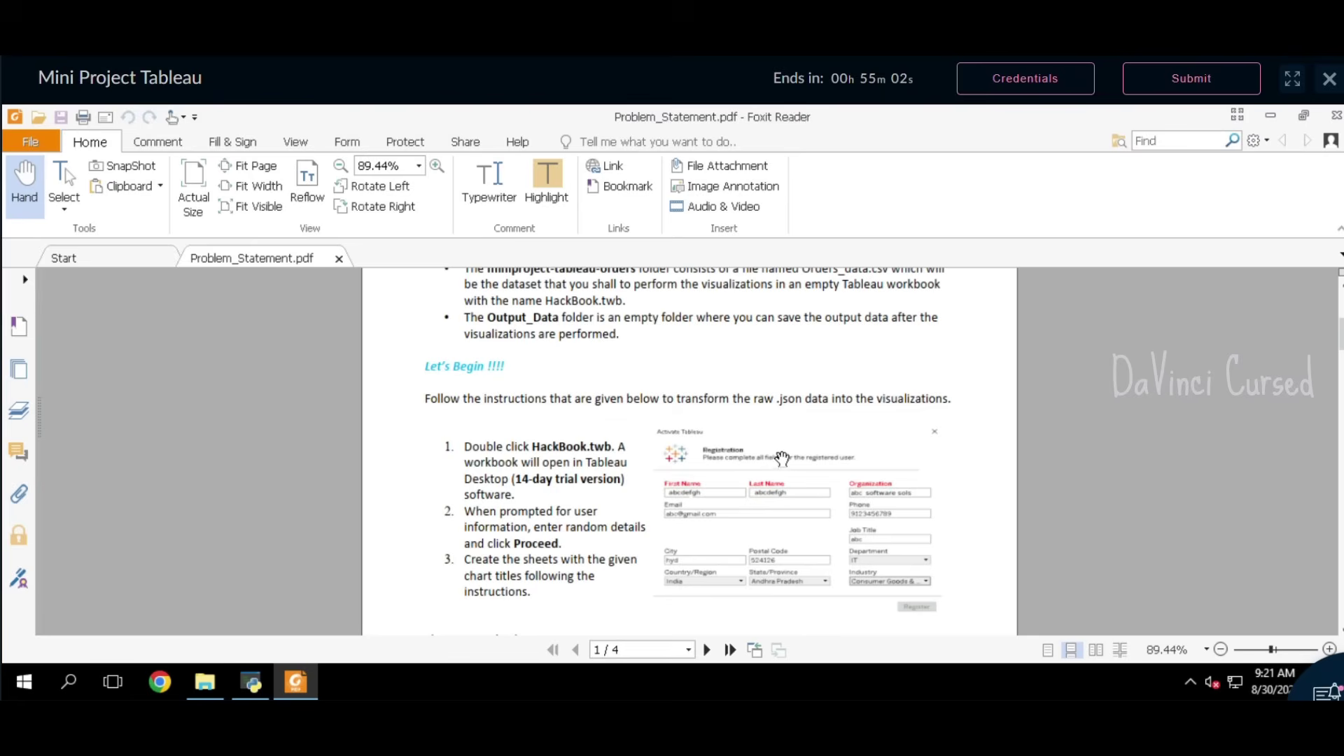
scroll(779, 458, "down", 3)
scroll(779, 458, "up", 3)
left_click(1263, 117)
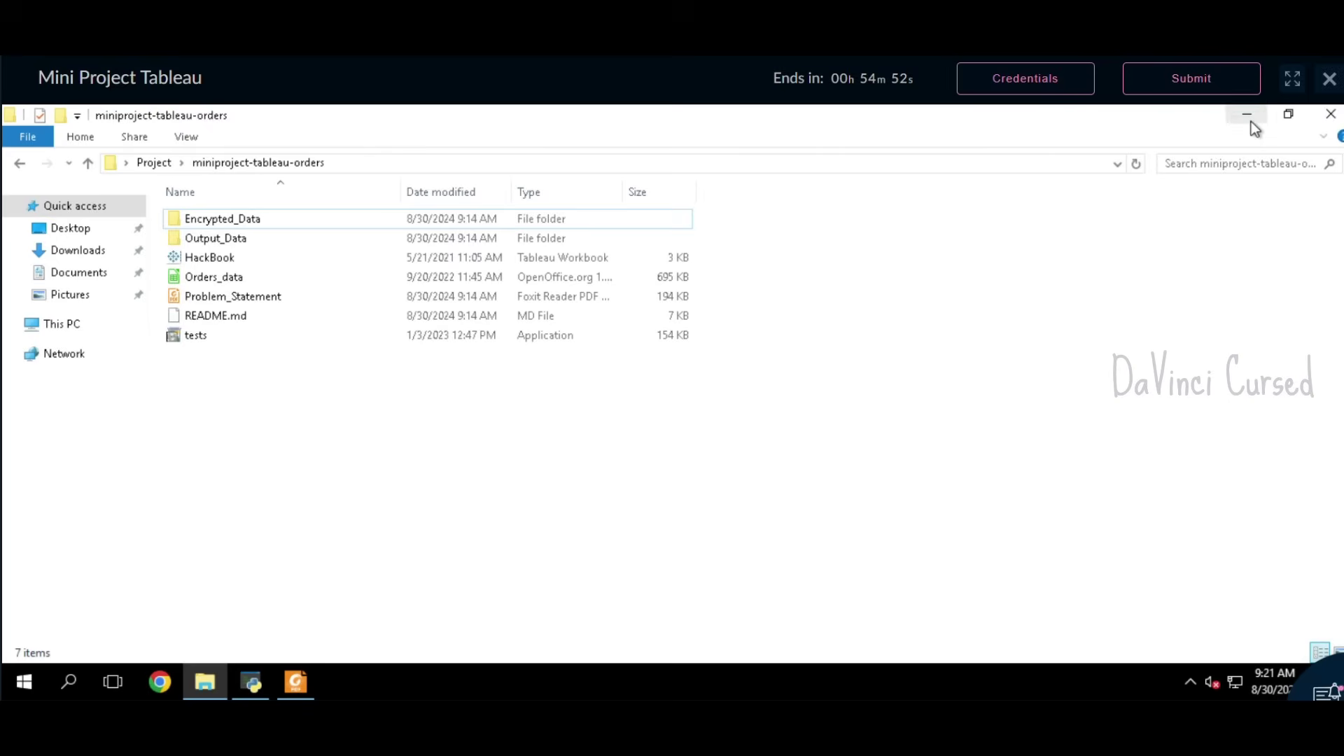
Step: Launch HackBook.twb in Tableau Desktop and reach the Tableau Registration trial form
double_click(239, 259)
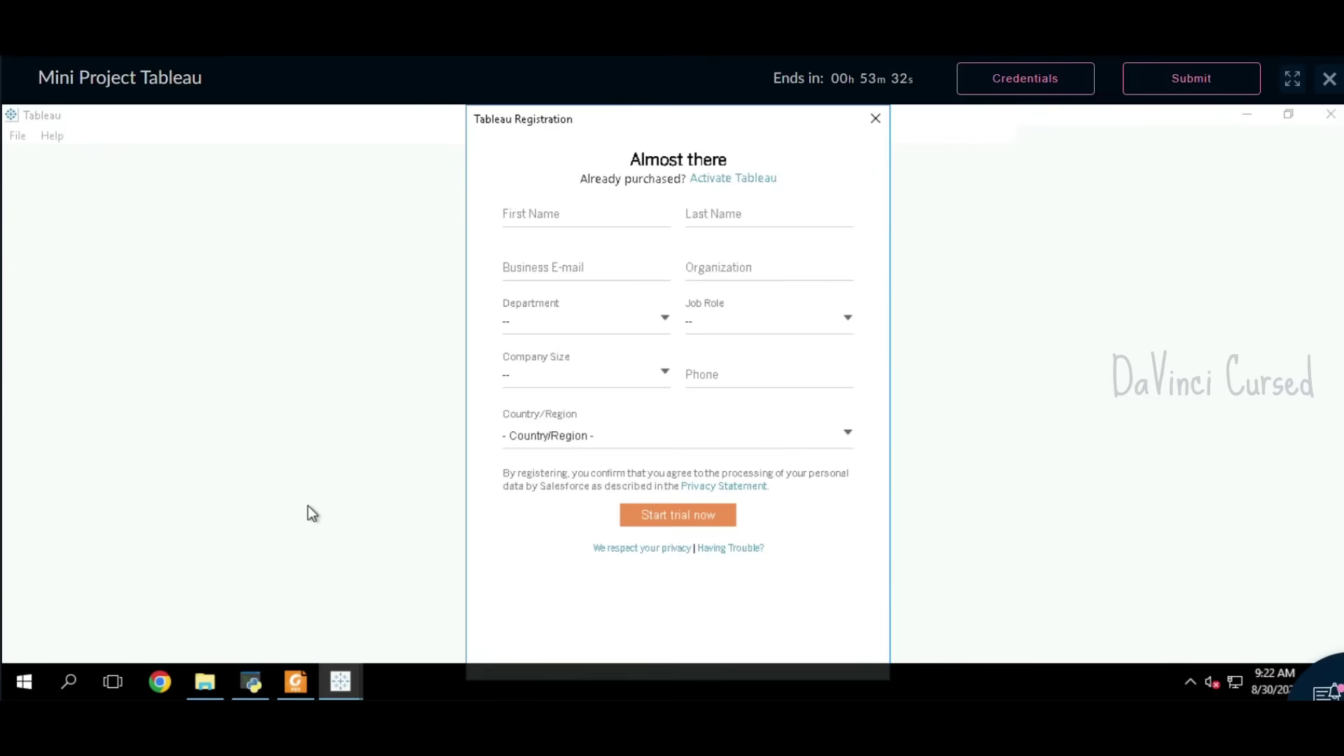
left_click(607, 230)
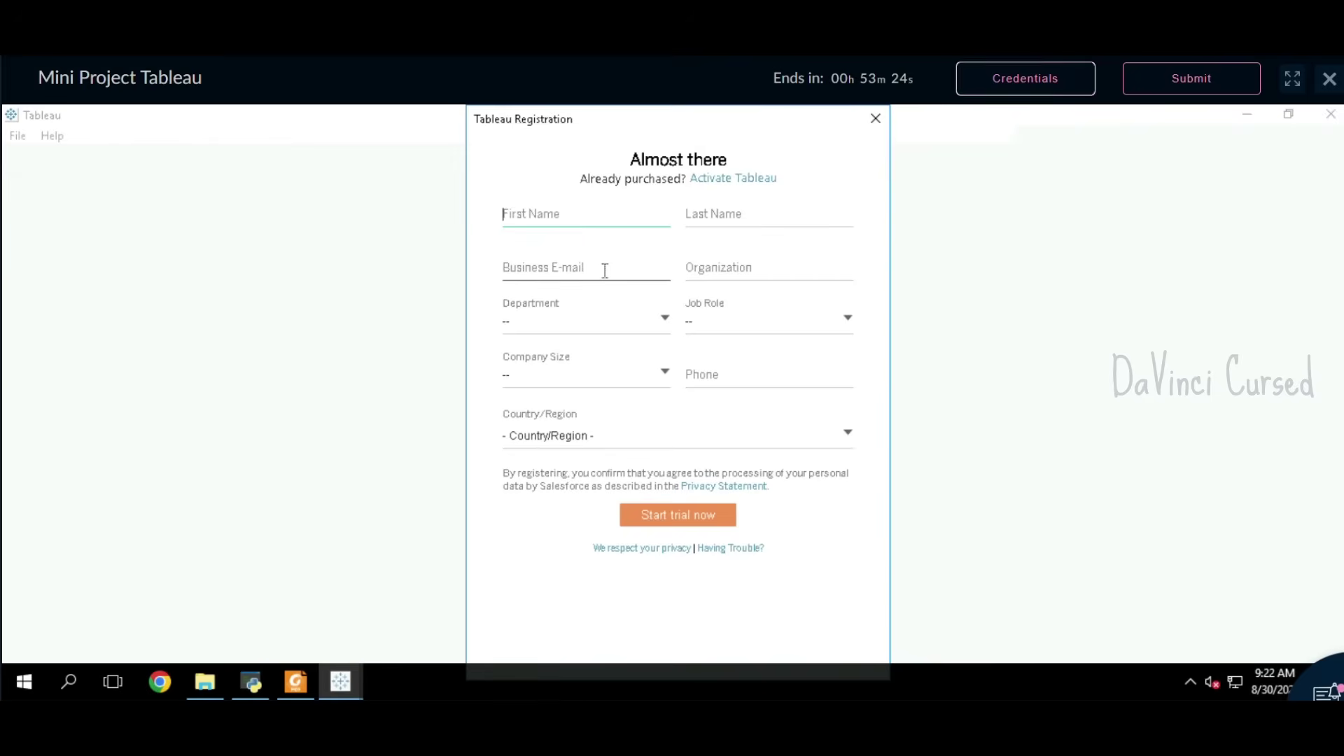
Step: Check the session Credentials panel, then close it to return to the form
left_click(586, 218)
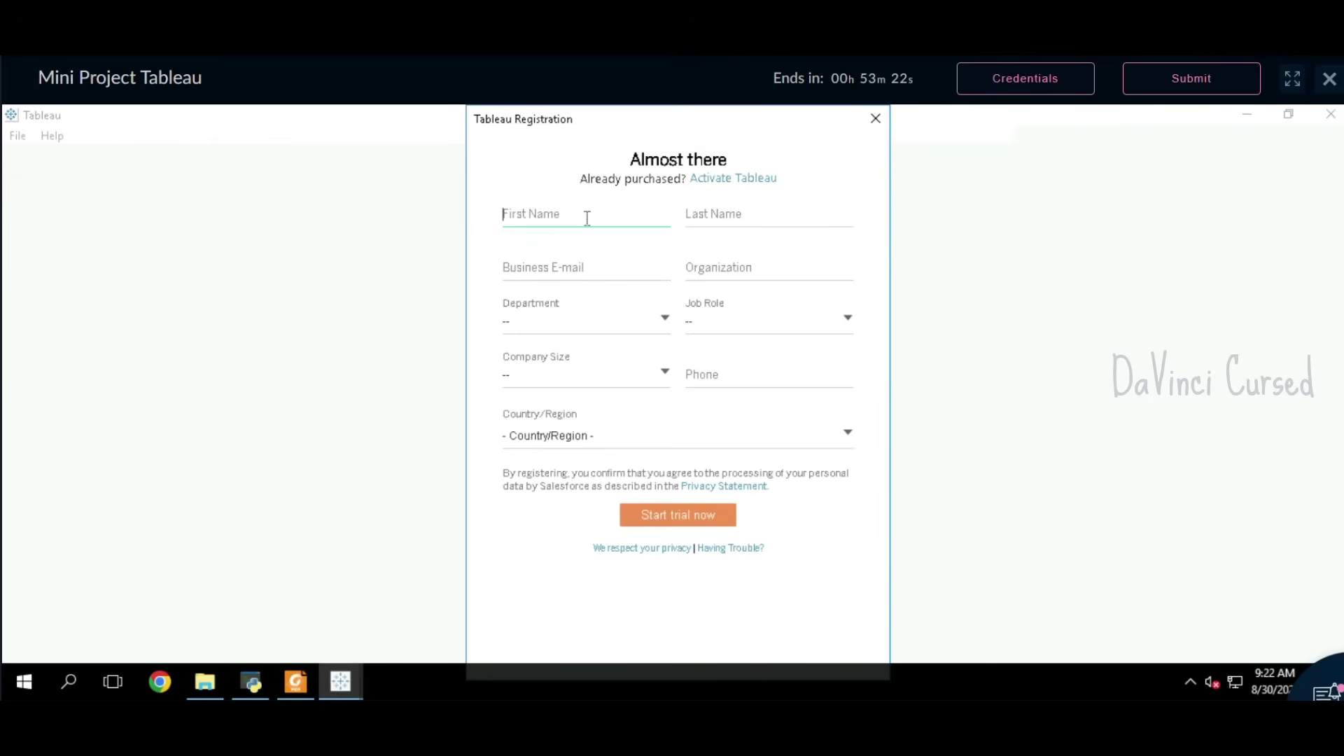
left_click(1024, 73)
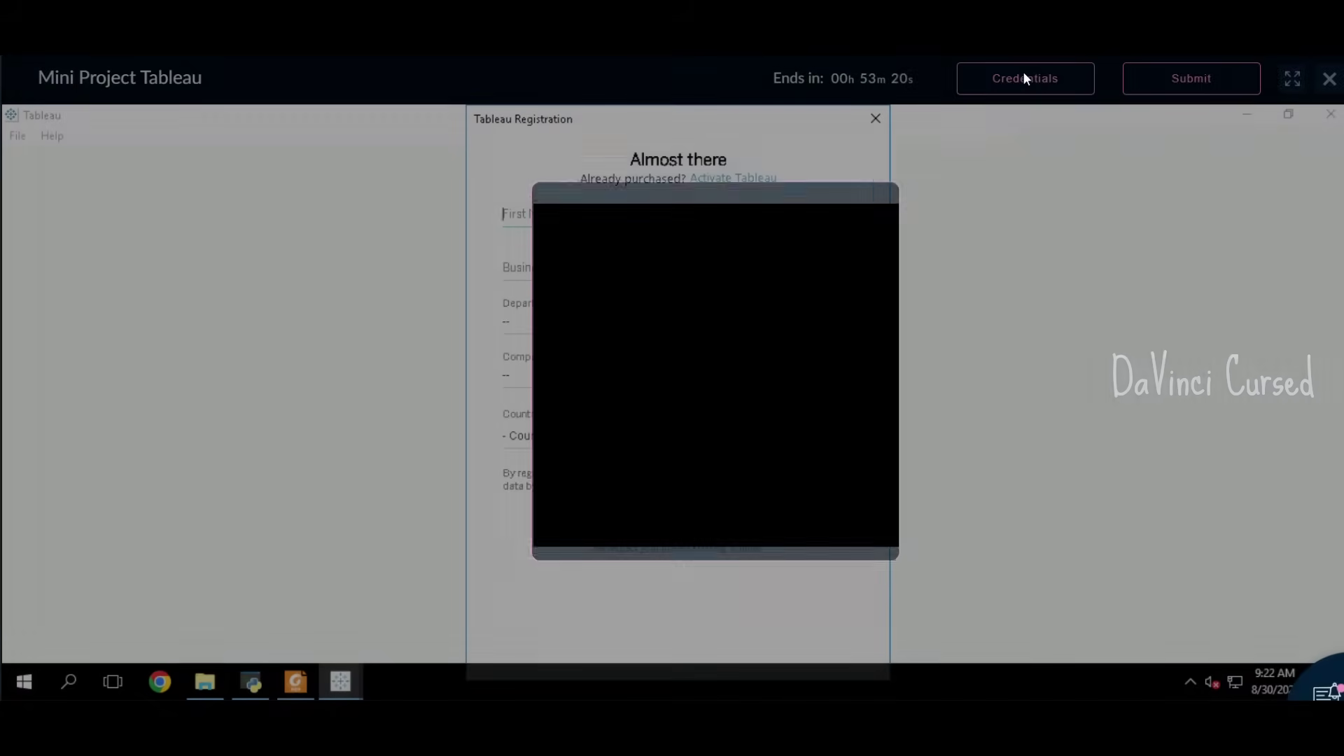
left_click(531, 218)
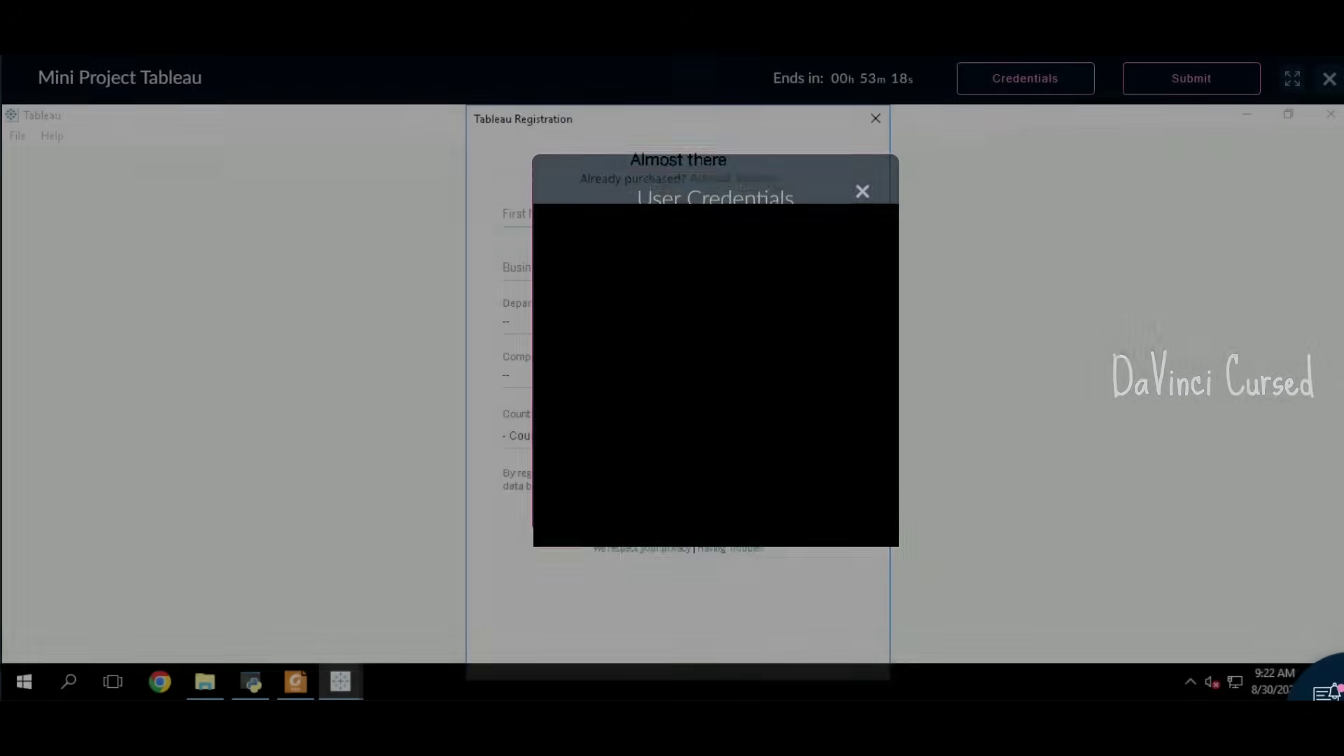
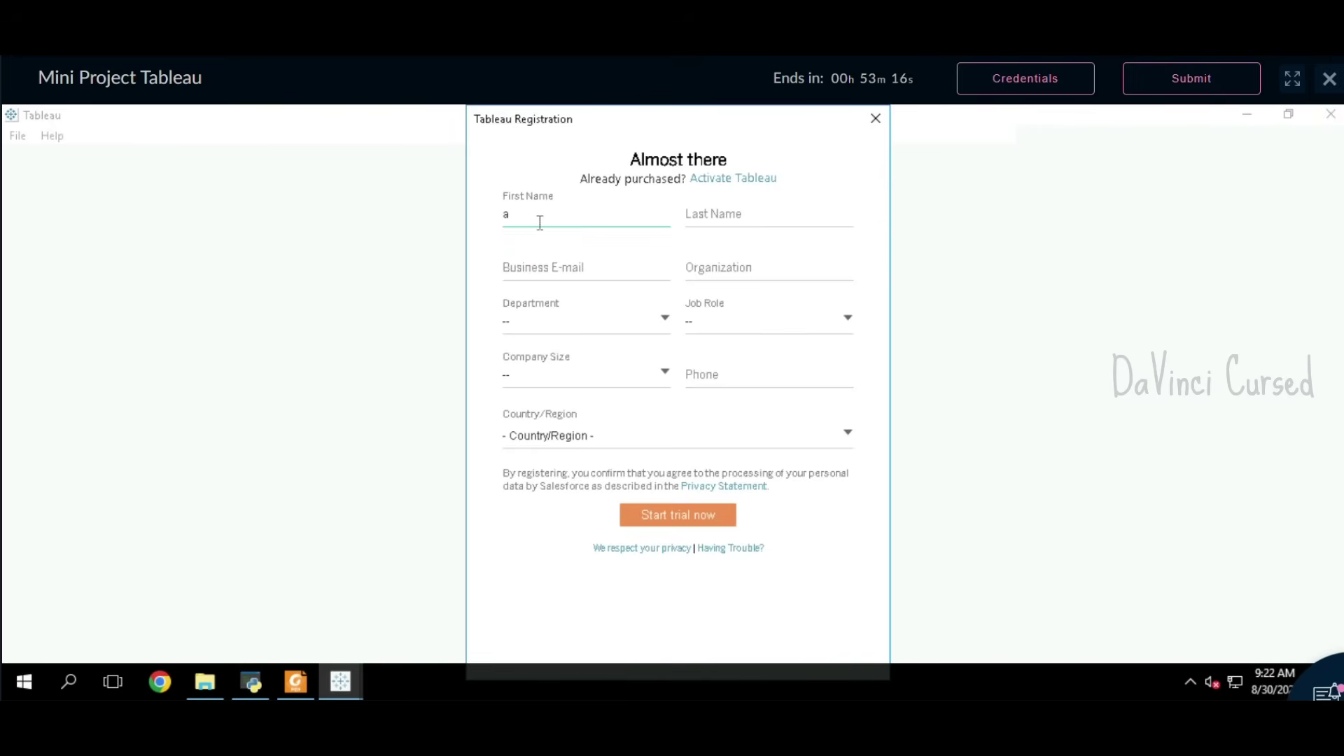
Step: Enter placeholder first name, last name, business e-mail and organization in the registration form
key("Tab")
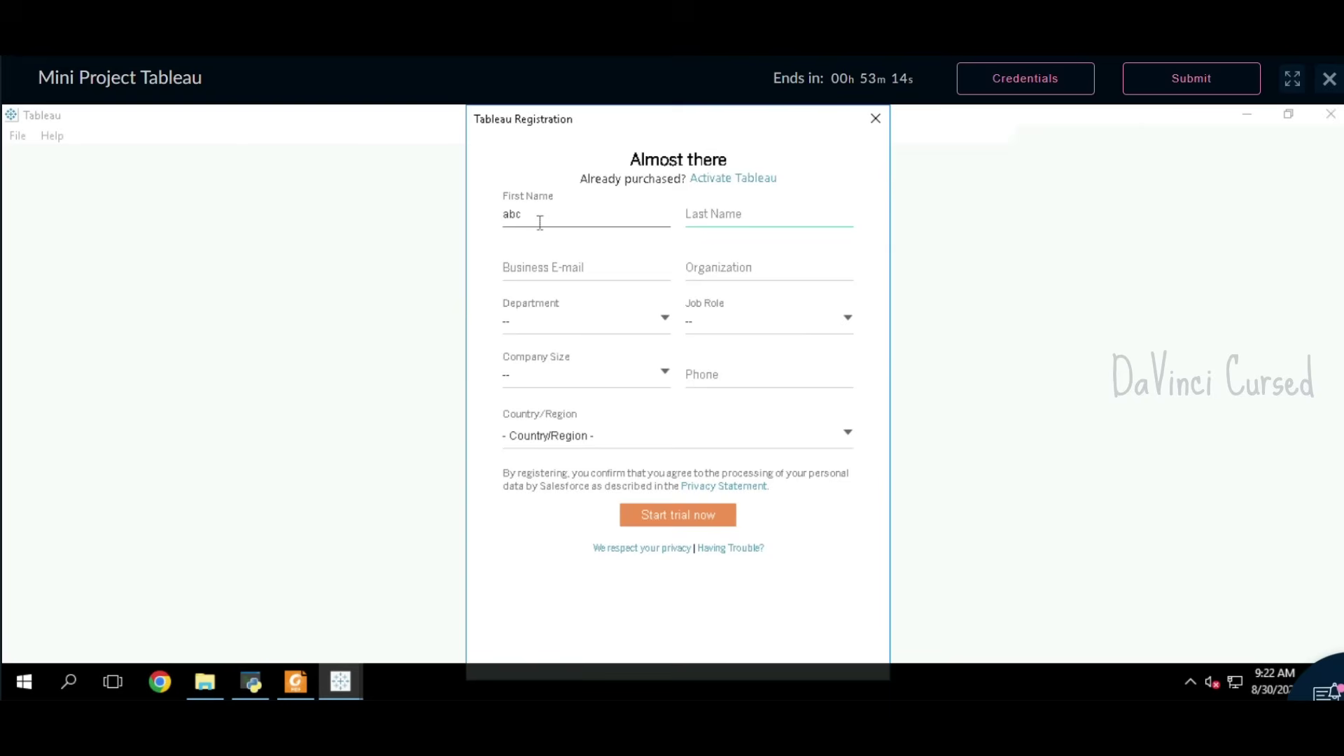
key("Tab")
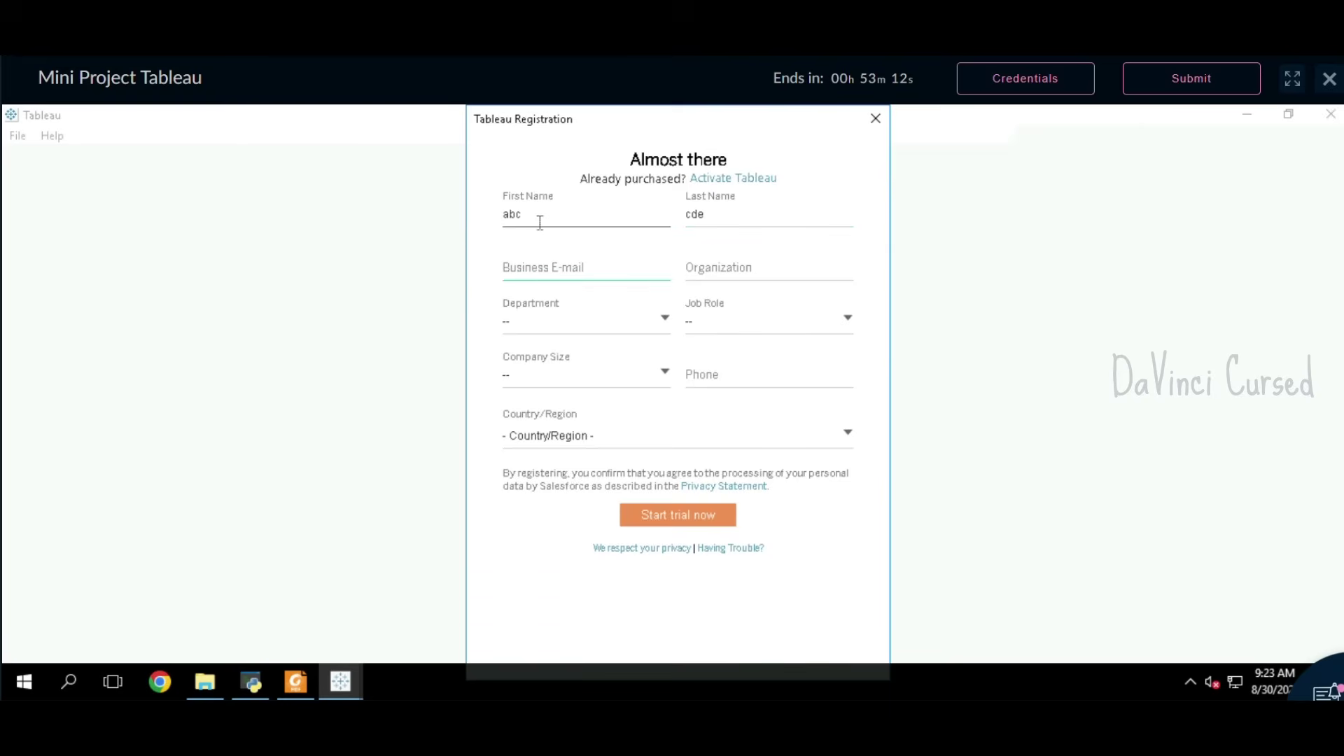
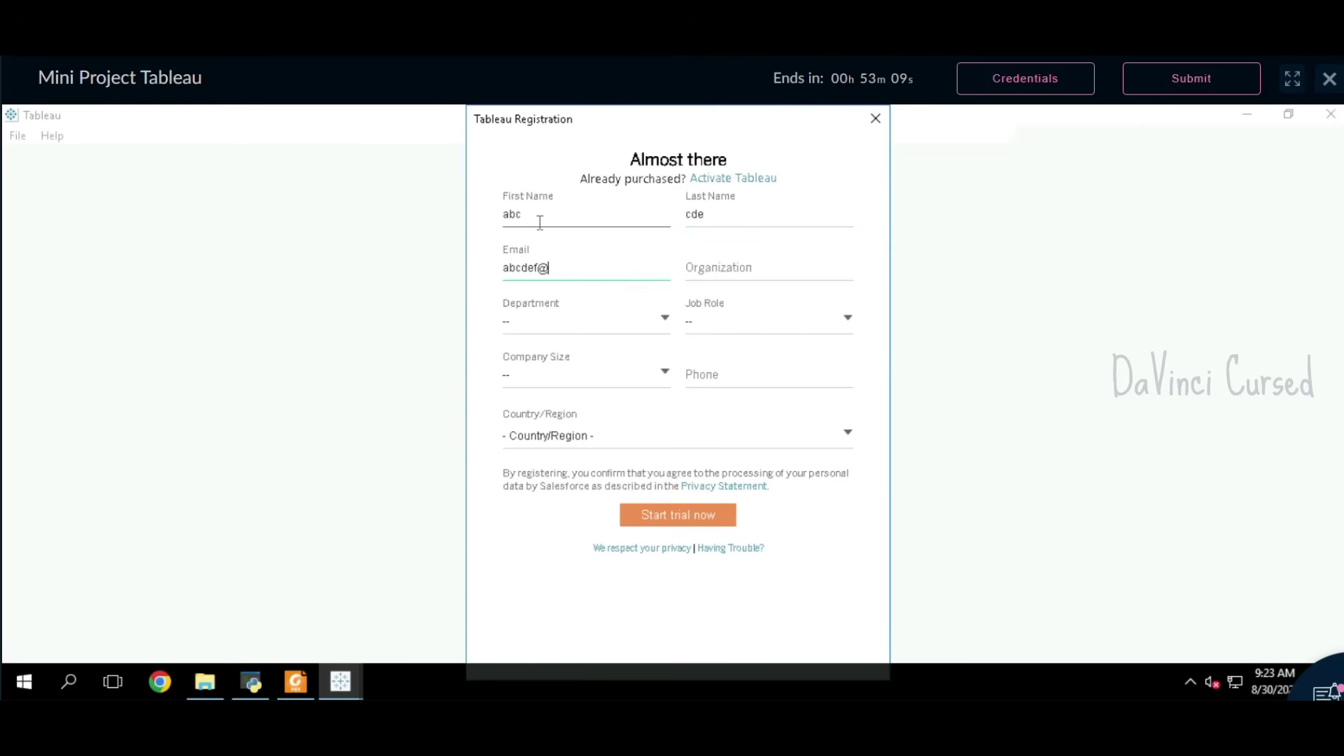
key("Tab")
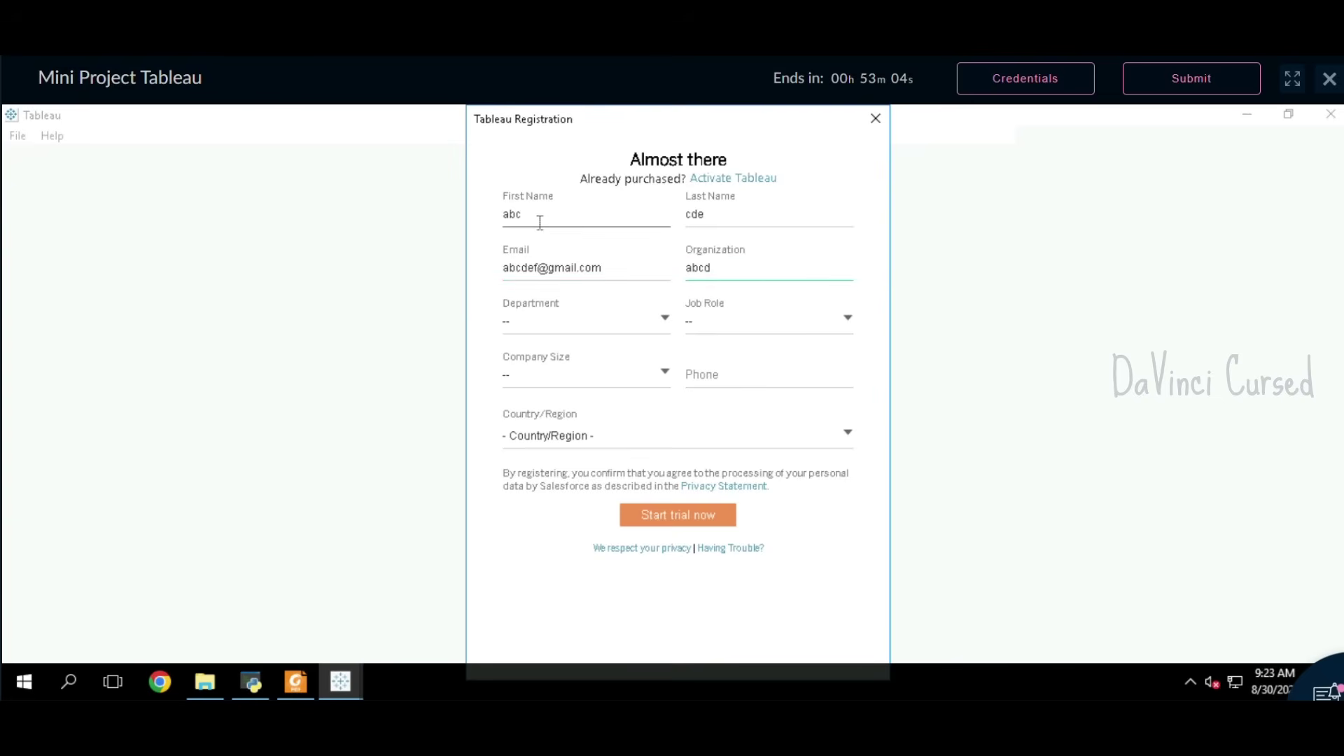
key("Tab")
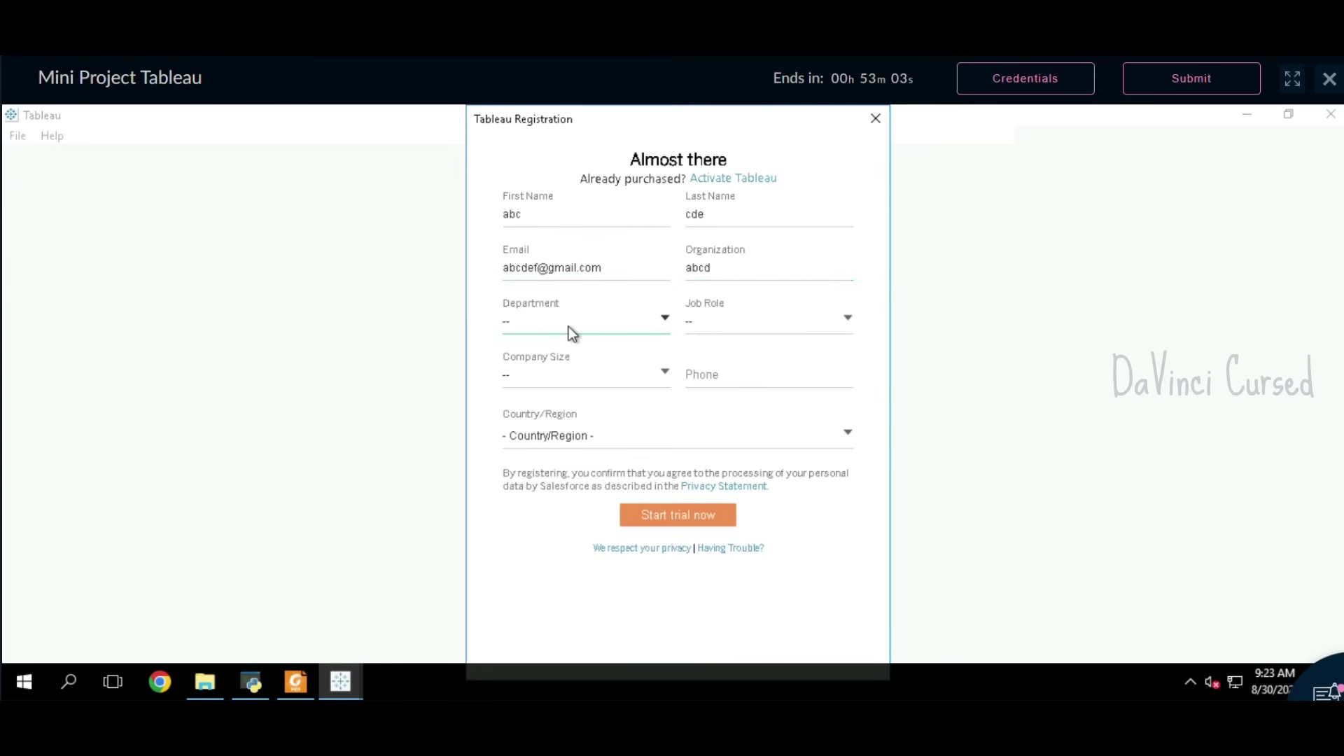
Step: Set department to Administration (Management), job role to Analyst, company size to 1 - 20 employees
left_click(569, 323)
left_click(759, 328)
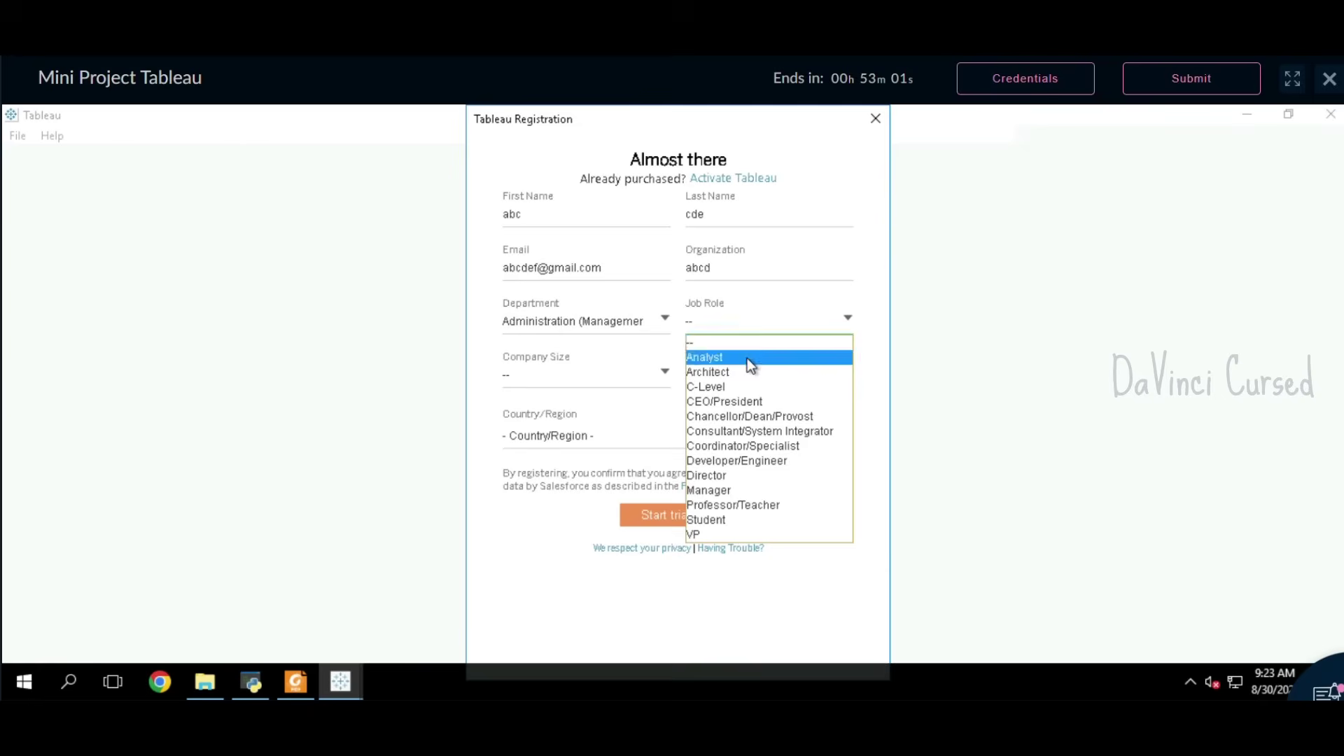
left_click(746, 359)
left_click(540, 371)
left_click(560, 410)
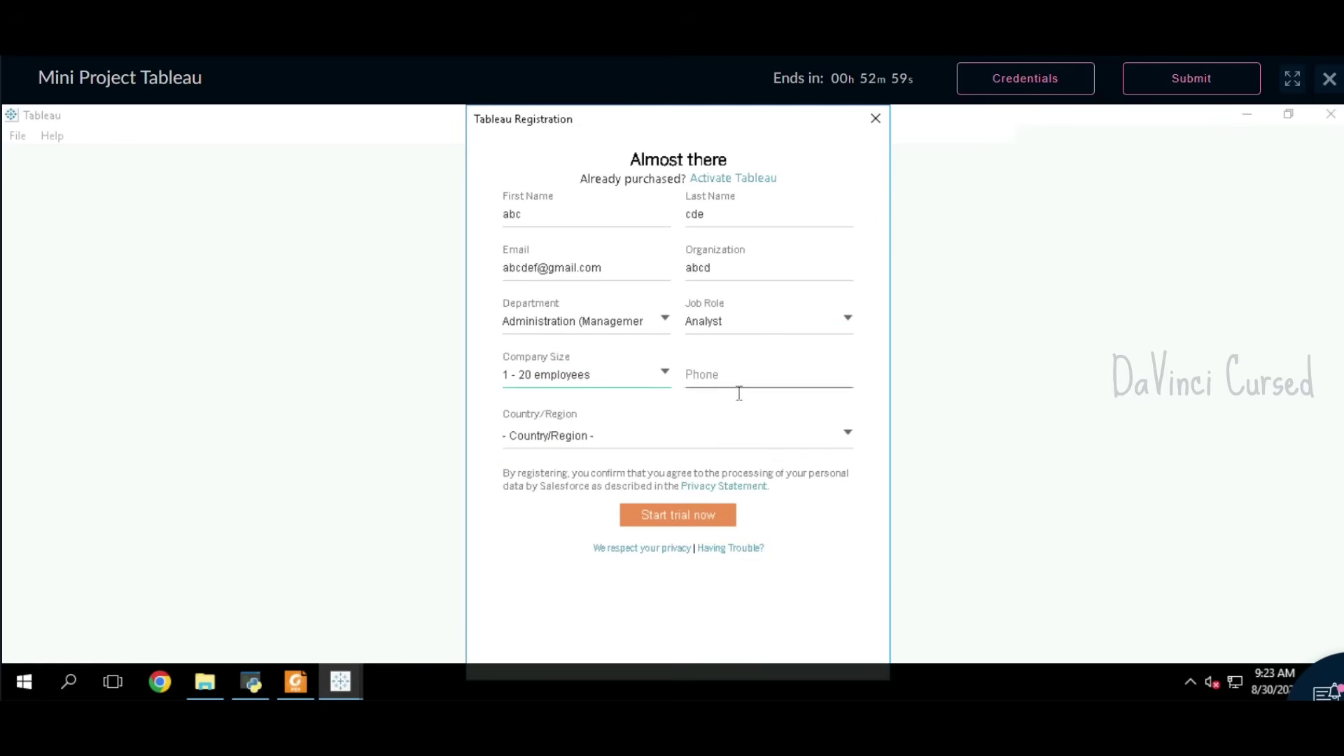
Step: Enter a placeholder phone number, choose India as country, and submit with Start trial now
left_click(738, 390)
type("9876543210")
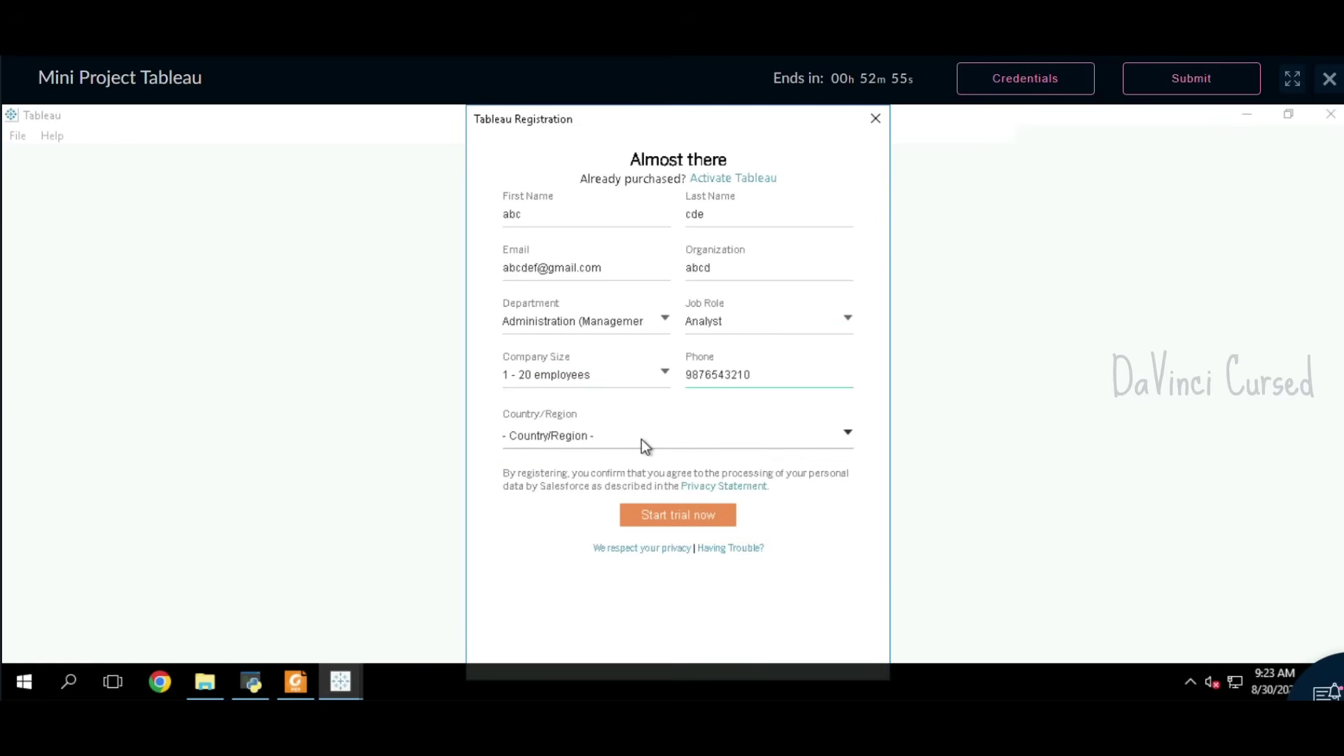
left_click(641, 439)
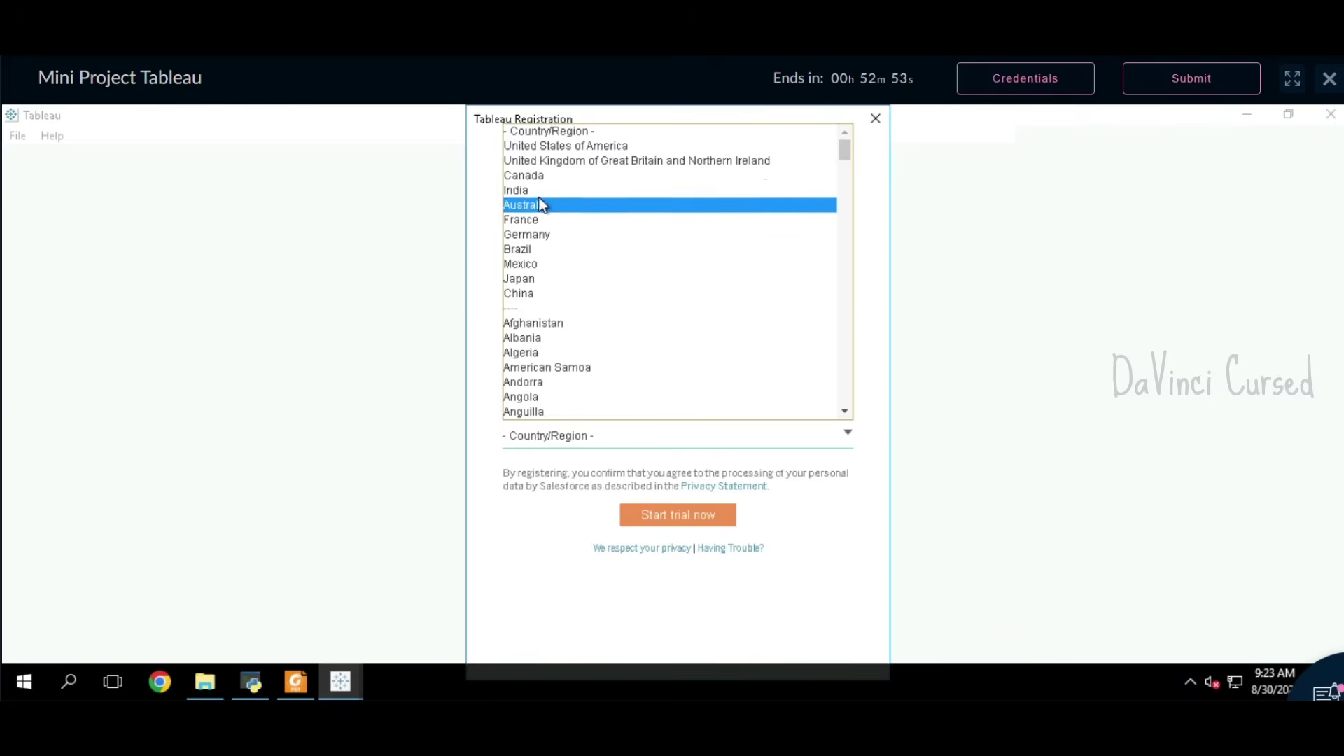
left_click(539, 191)
left_click(692, 521)
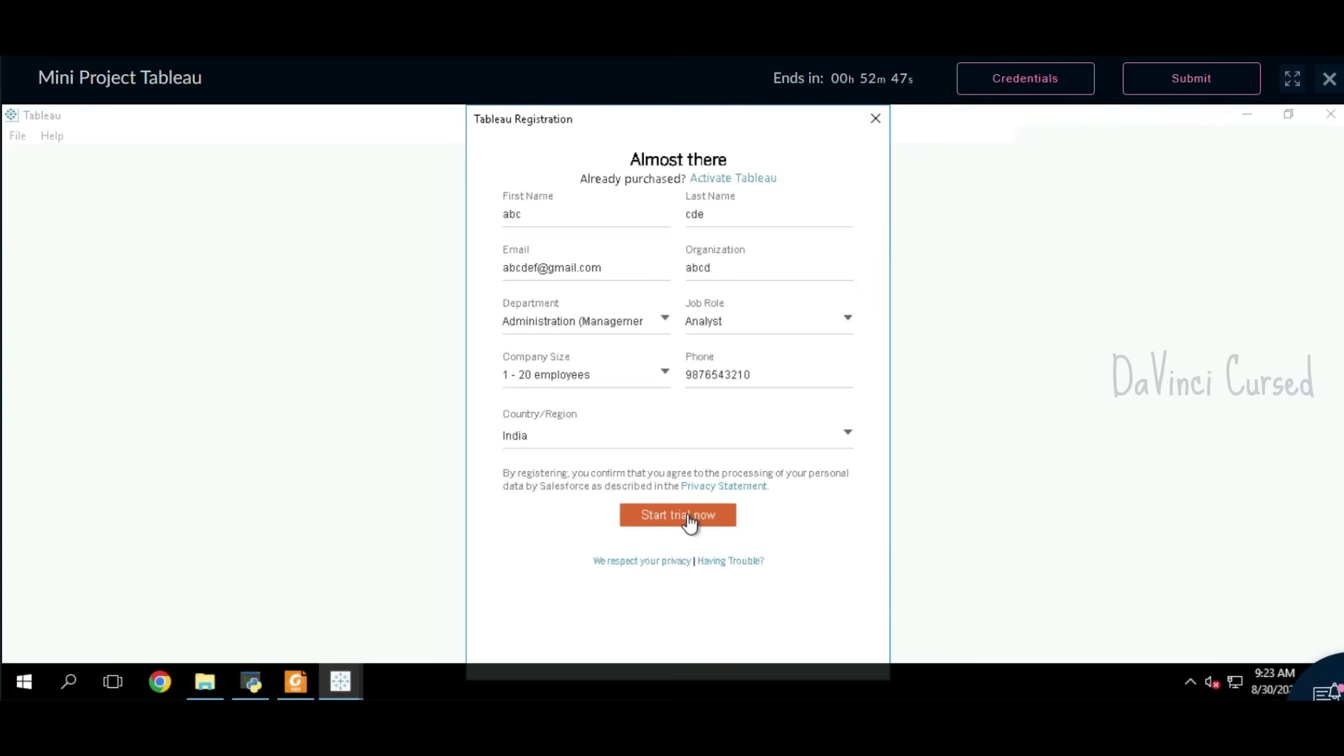
left_click(688, 518)
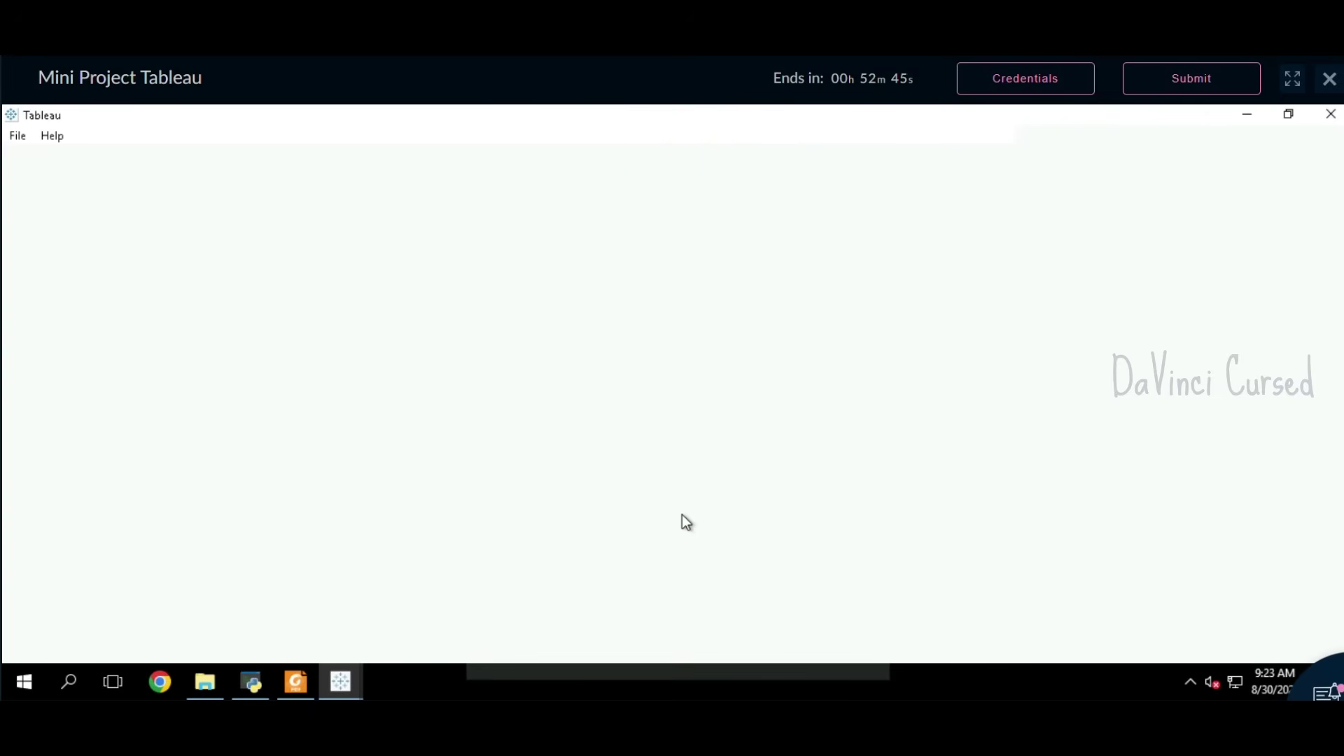
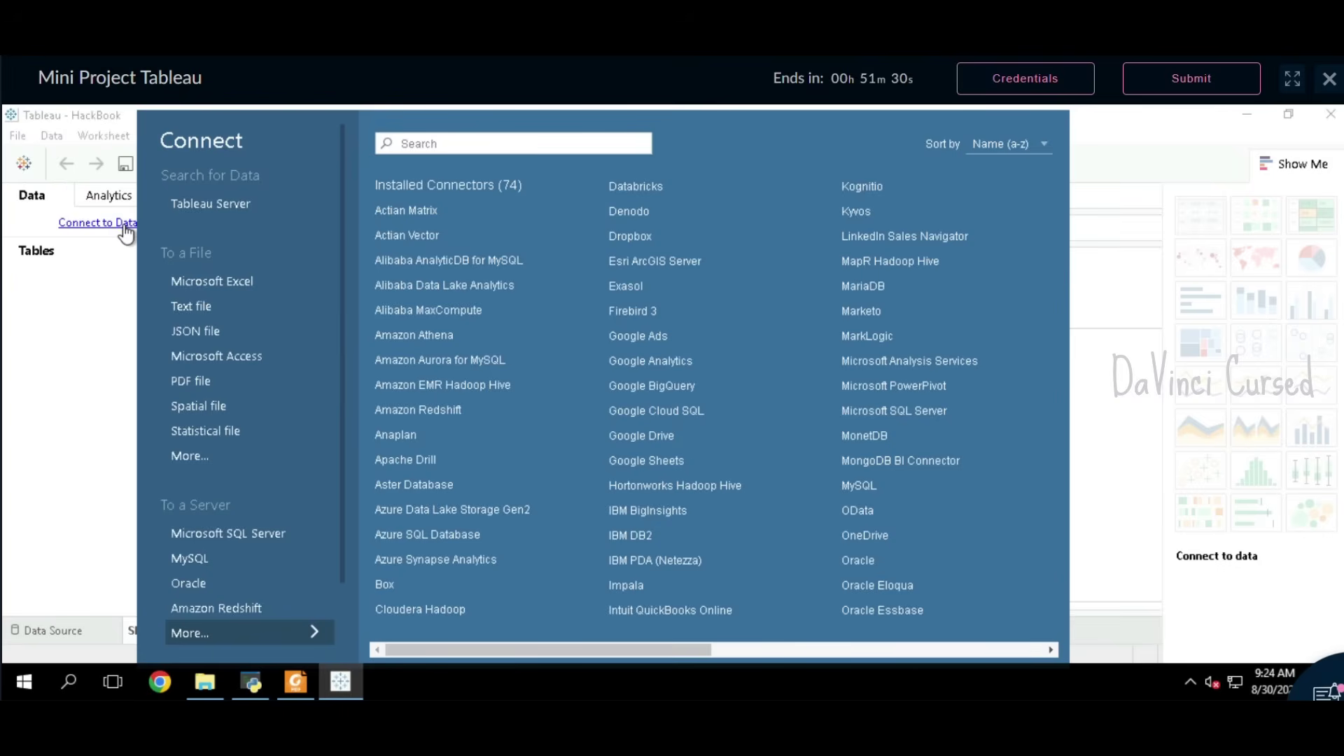
Step: Connect to Orders_data from Desktop > Project > miniproject-tableau-orders and open Sheet 1
left_click(207, 460)
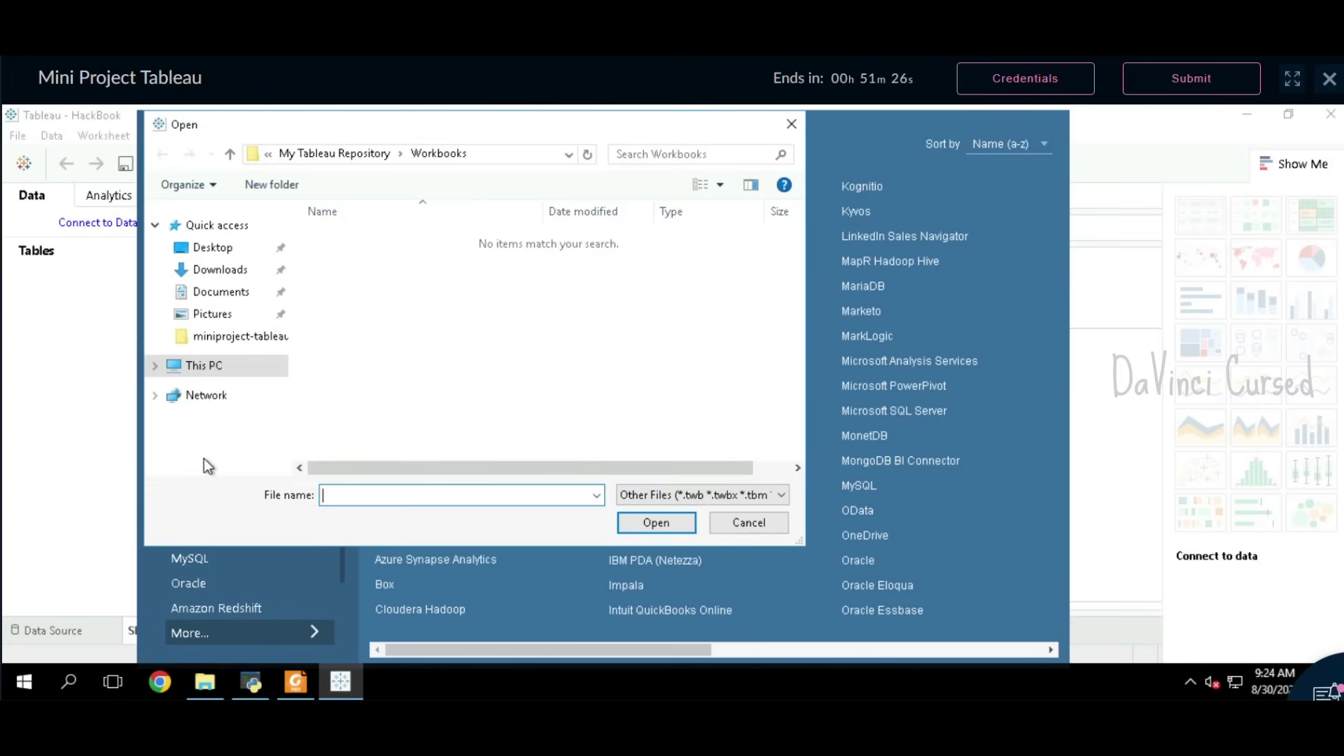
left_click(223, 250)
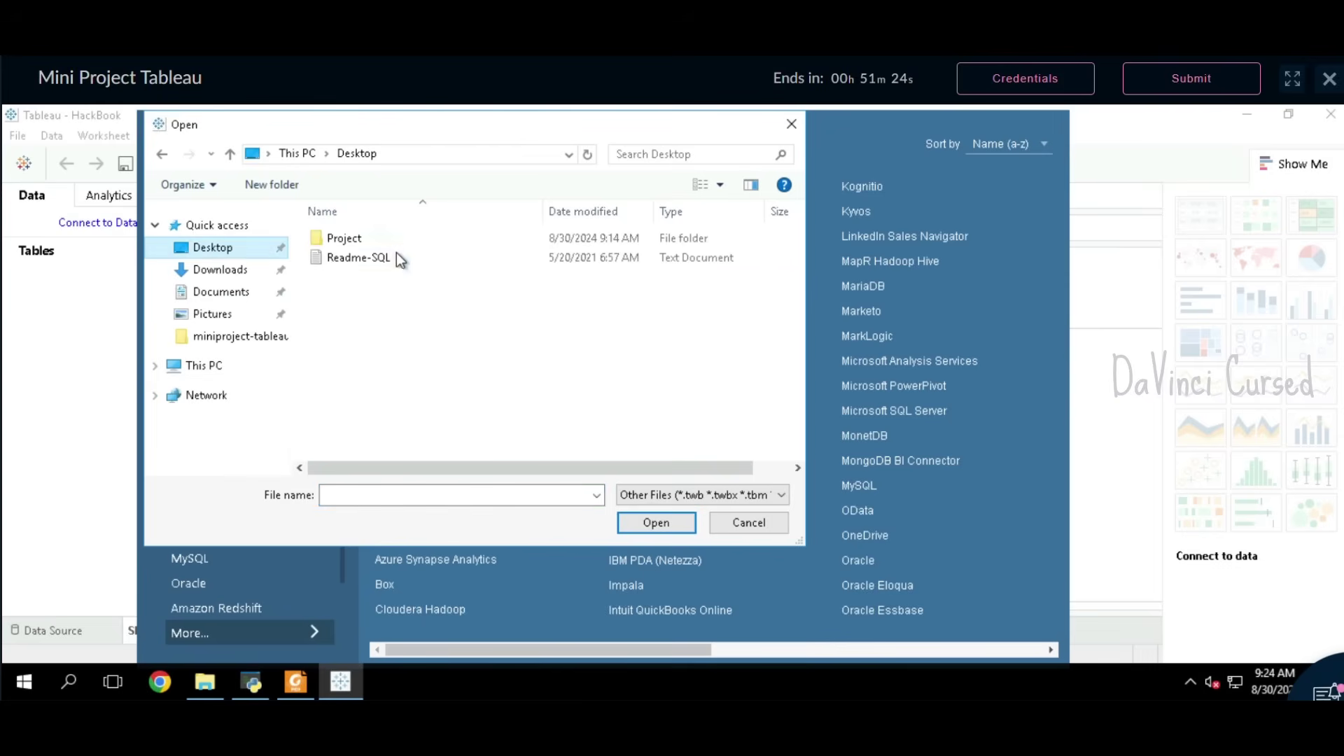
double_click(400, 240)
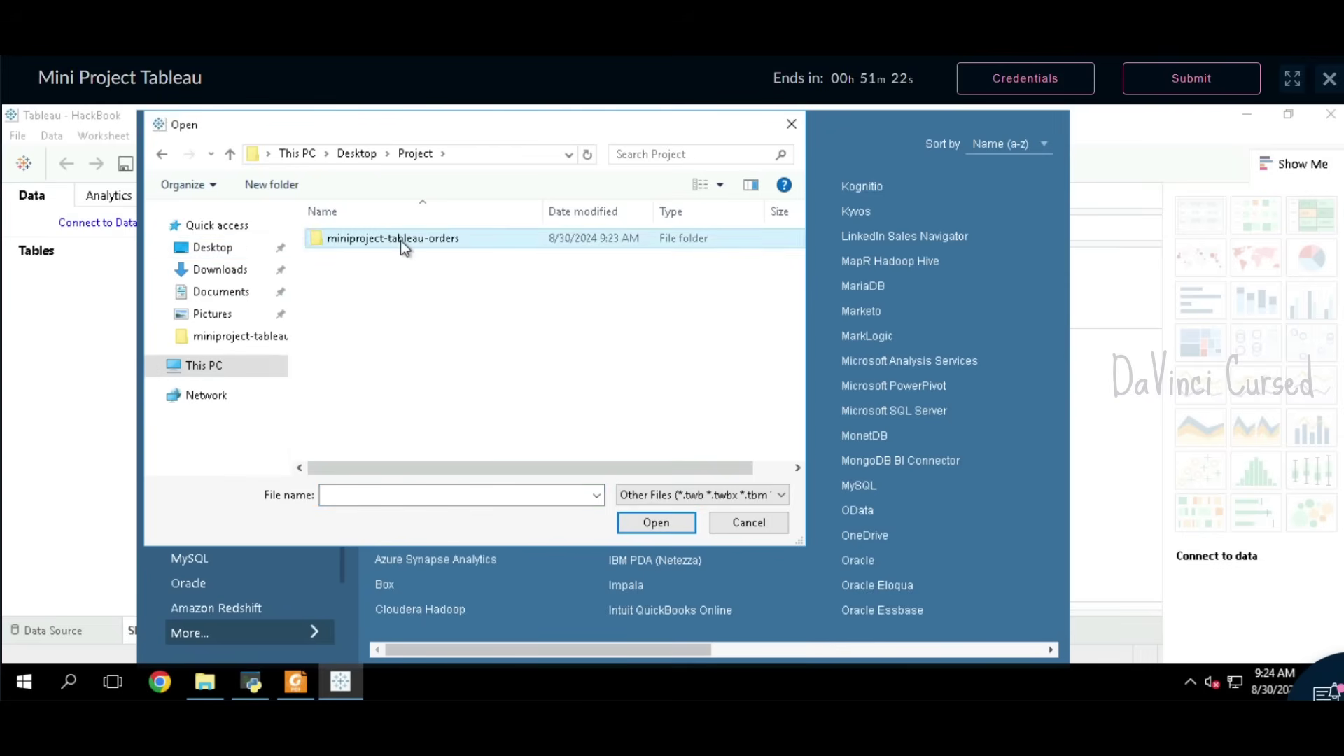
double_click(401, 241)
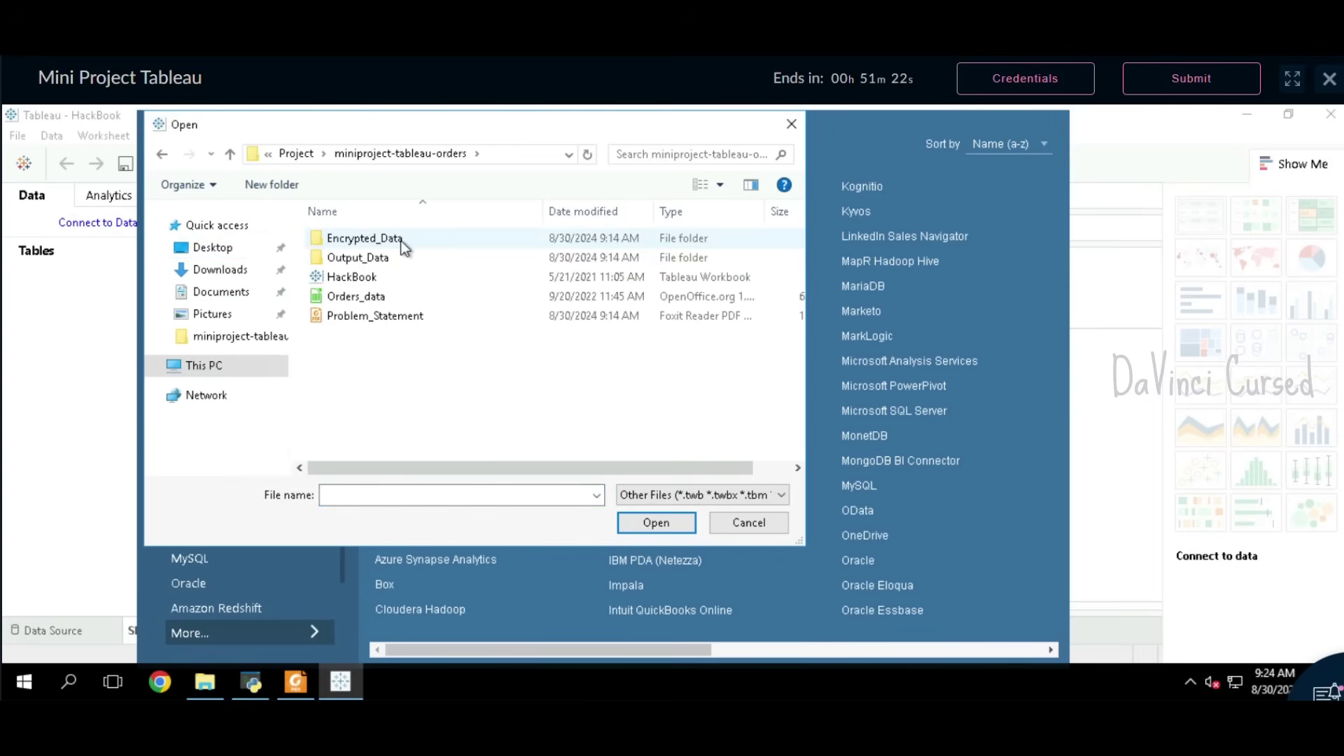
left_click(397, 298)
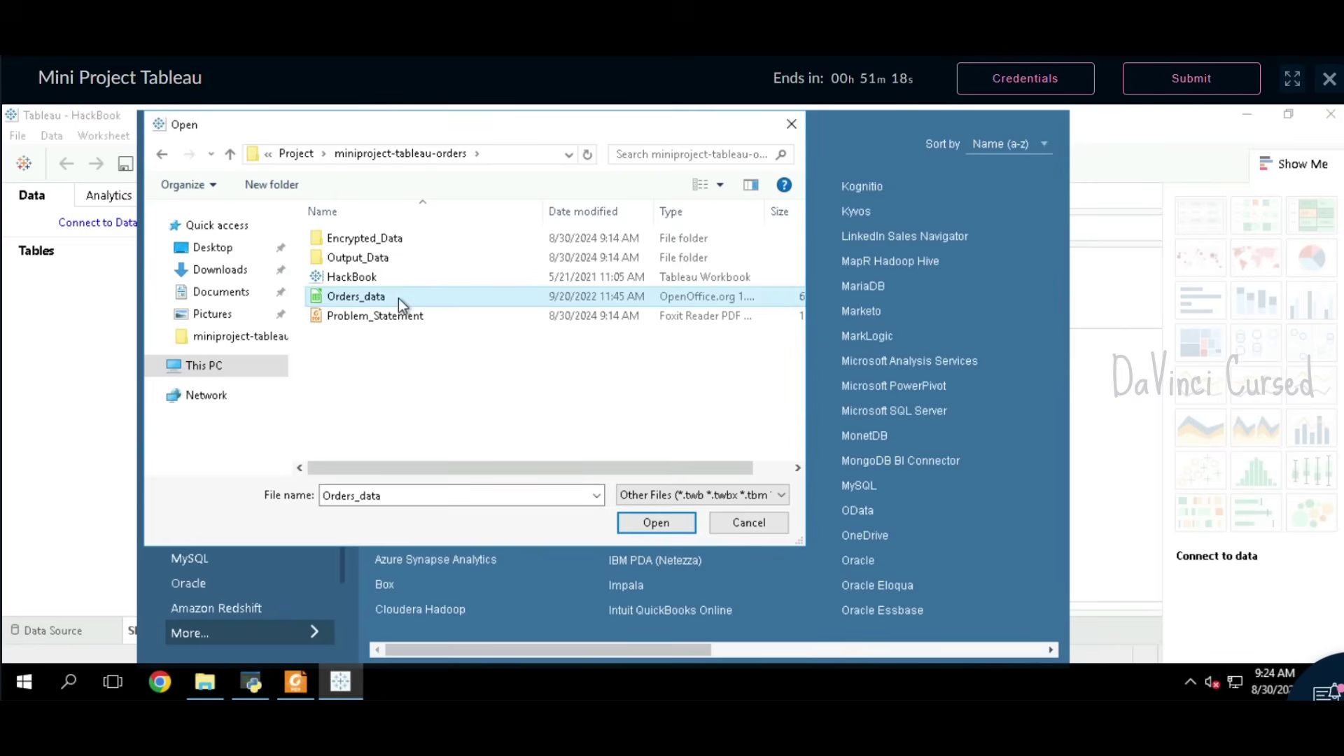
left_click(643, 526)
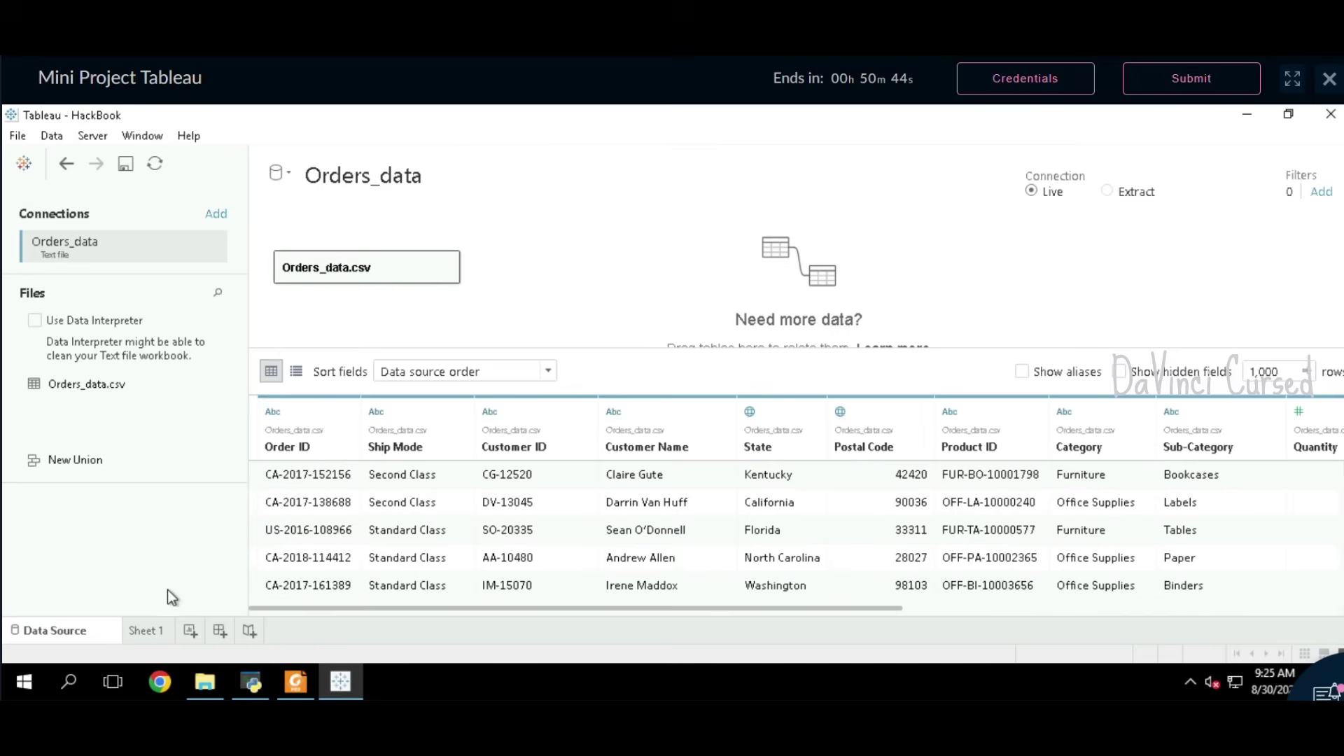
left_click(152, 633)
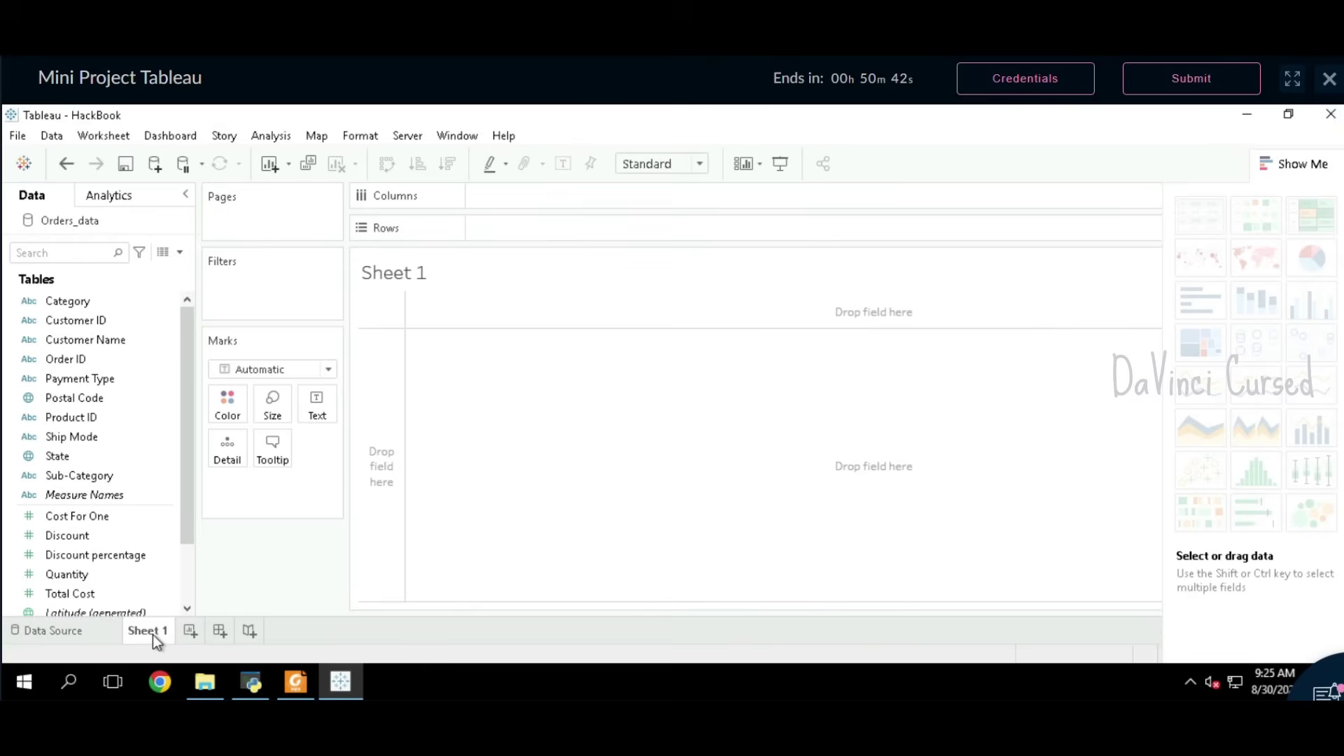
mouse_move(152, 634)
Step: Copy 'Total Sales' from the problem statement and rename Sheet 1 to Total Sales
left_click(296, 682)
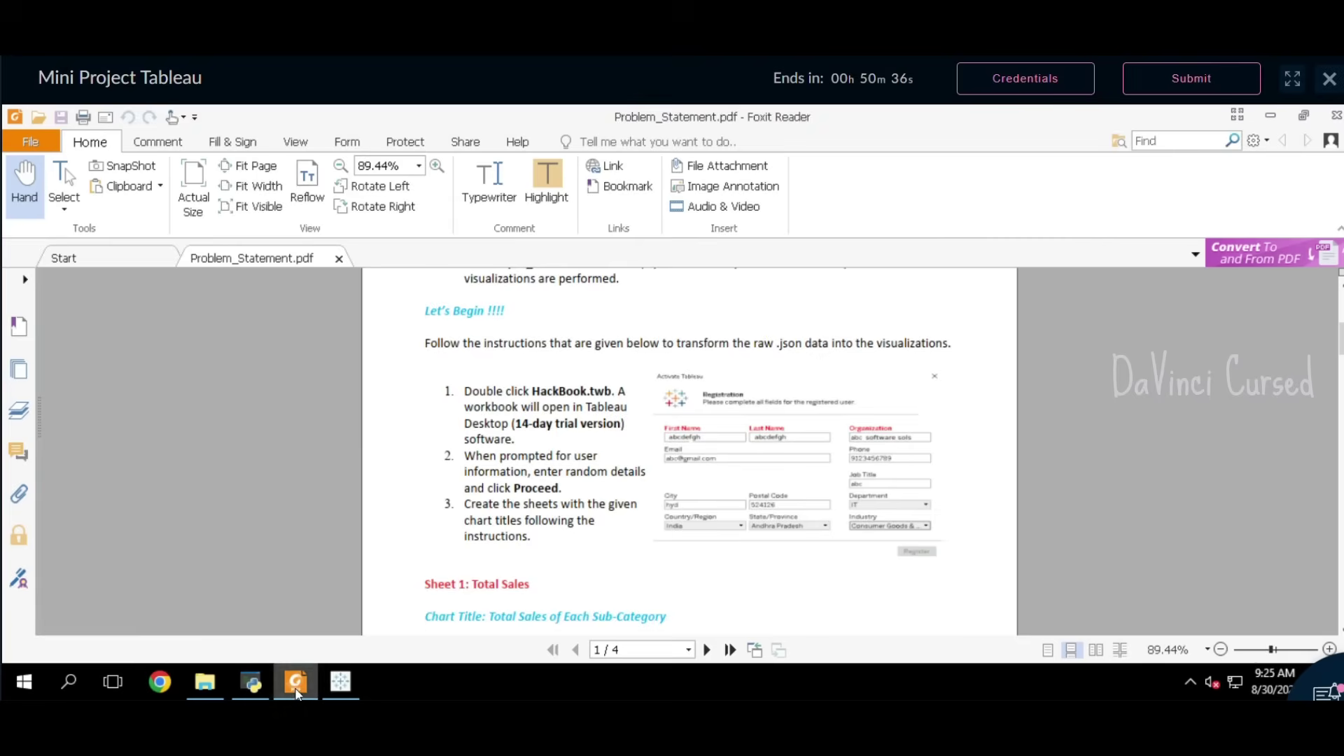
scroll(490, 498, "down", 3)
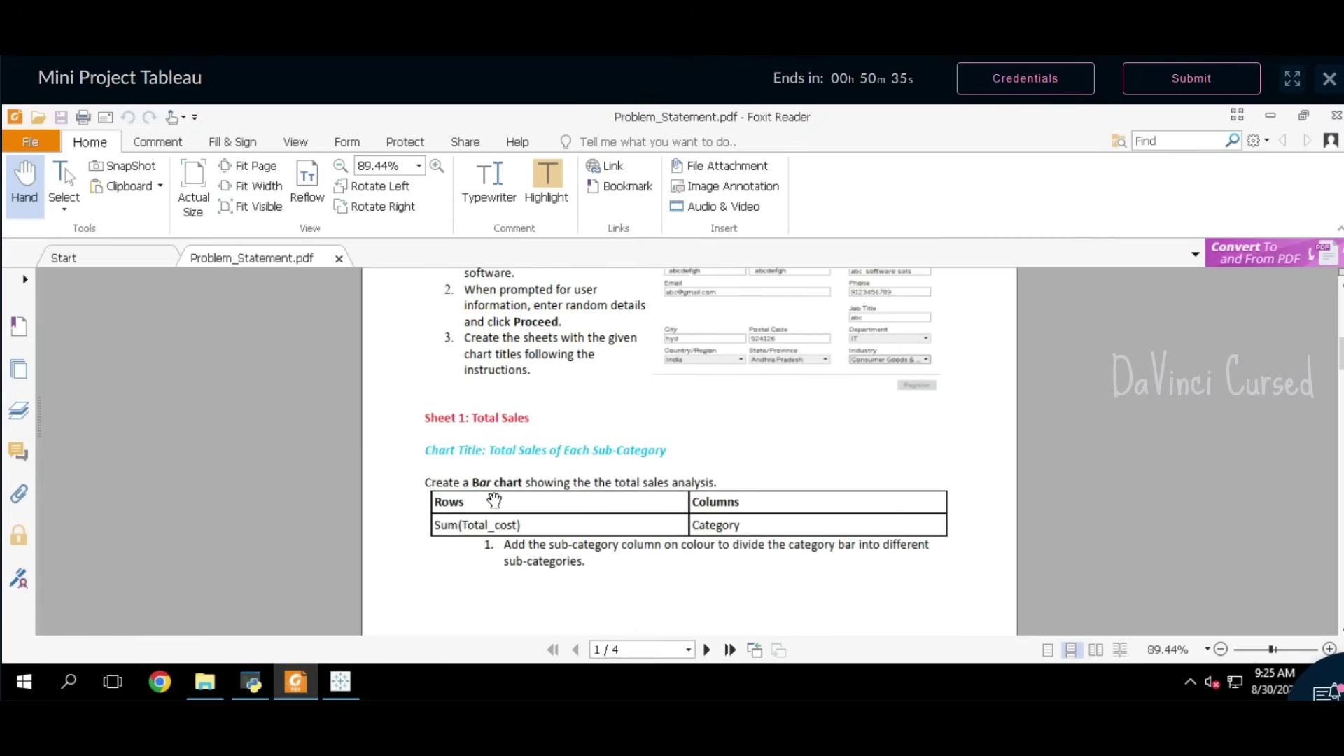
double_click(537, 424)
left_click_drag(536, 424, 474, 424)
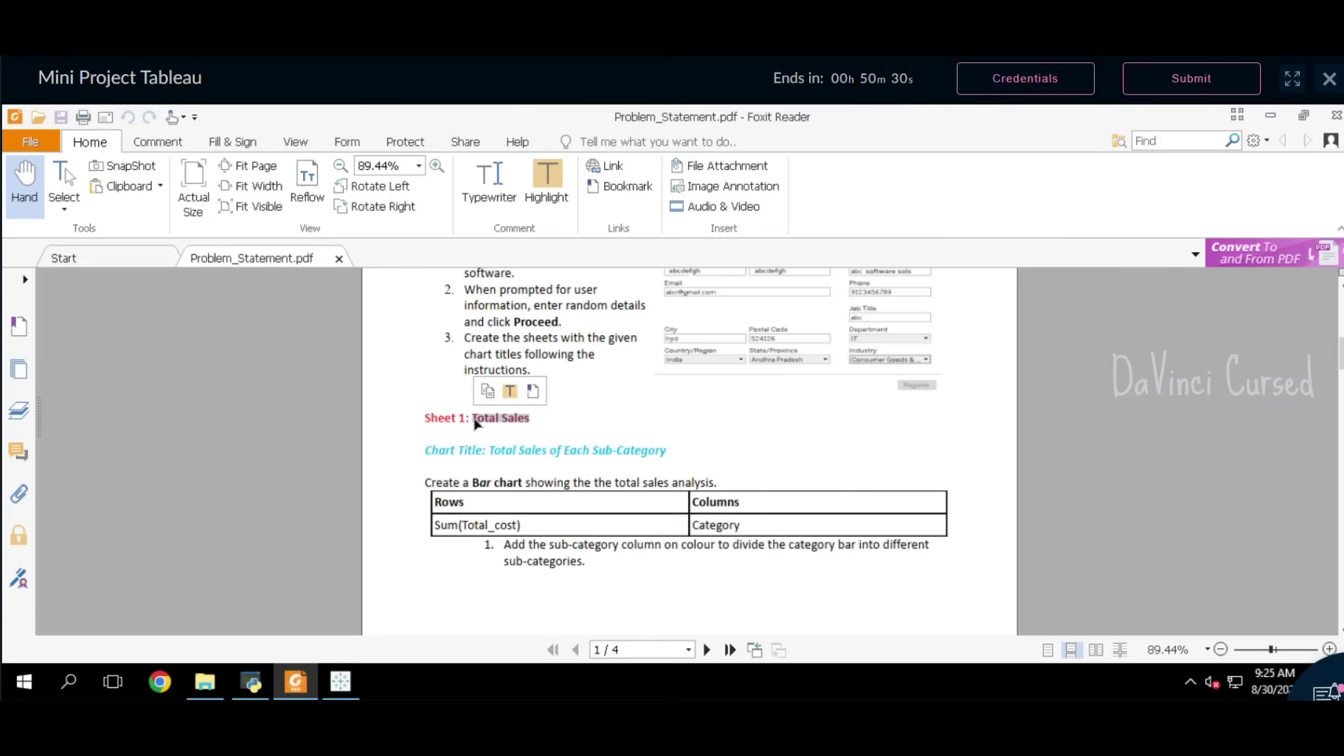
left_click(490, 396)
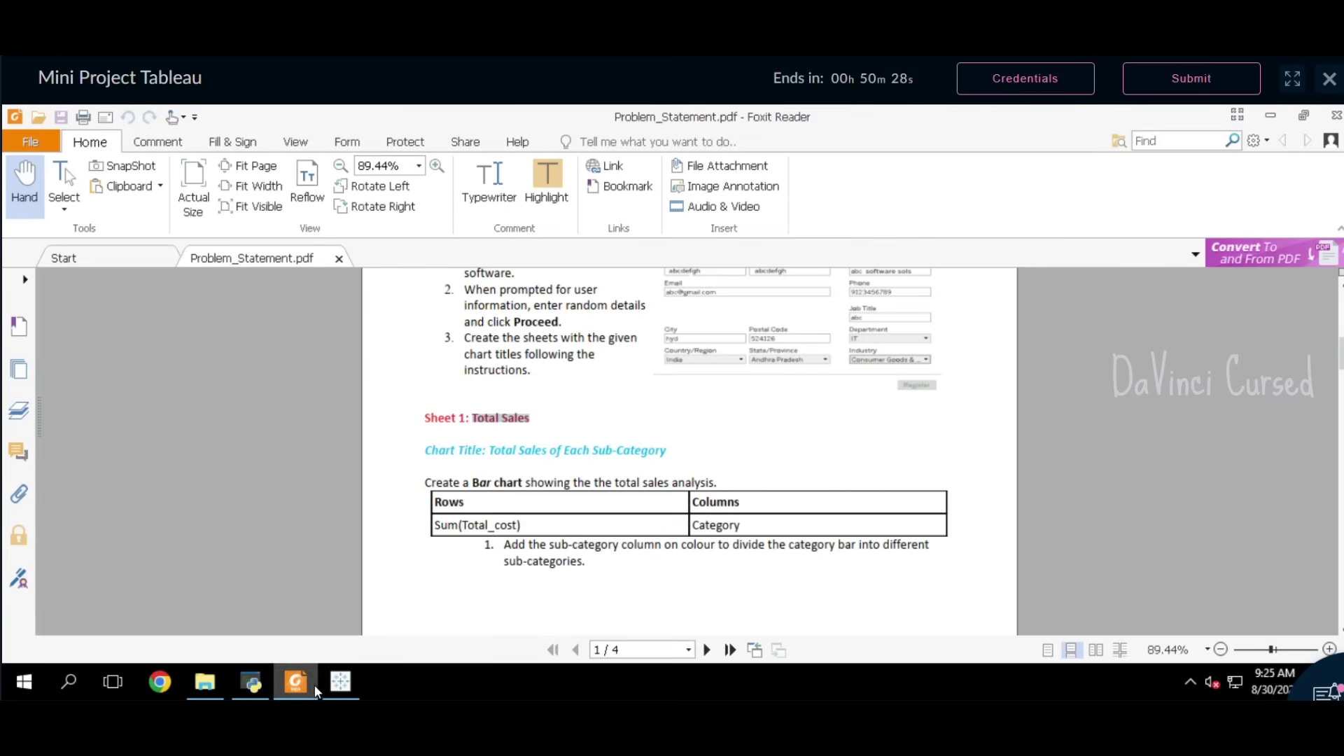
left_click(340, 682)
double_click(162, 631)
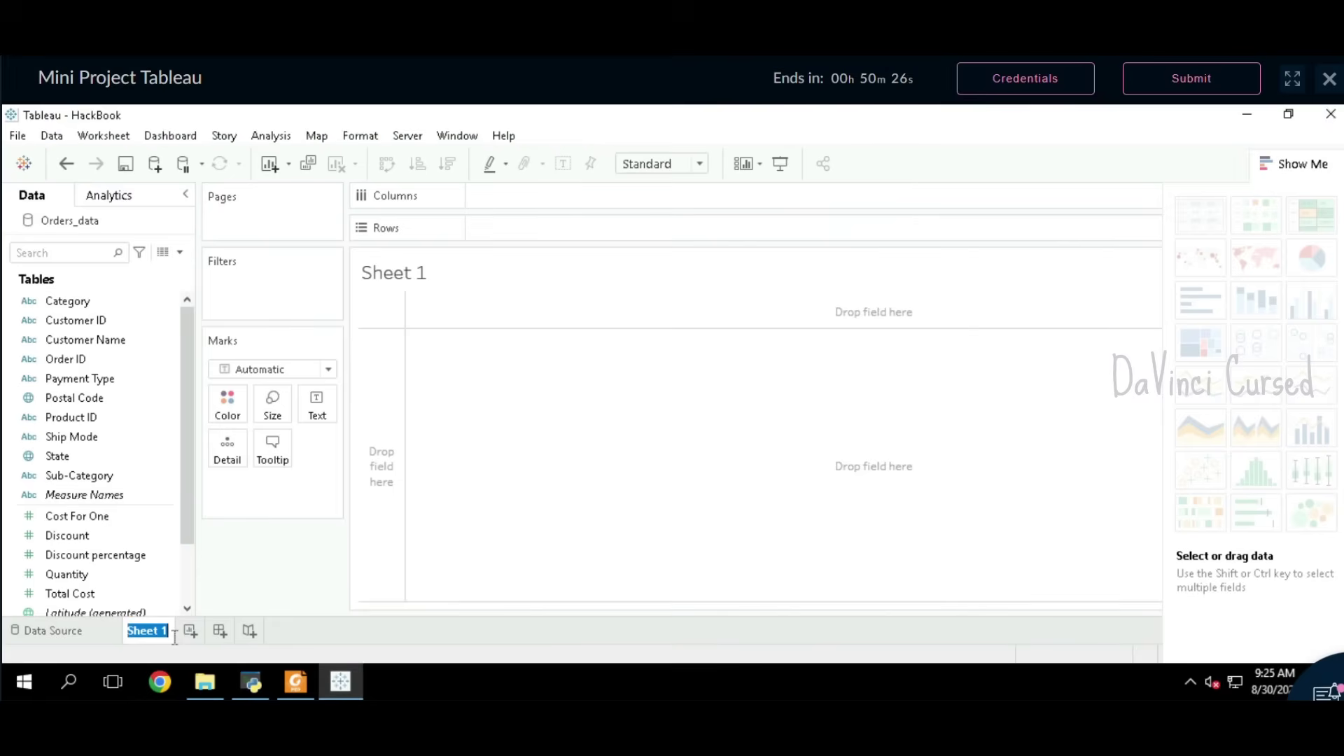
key("BackSpace")
key("ctrl+v")
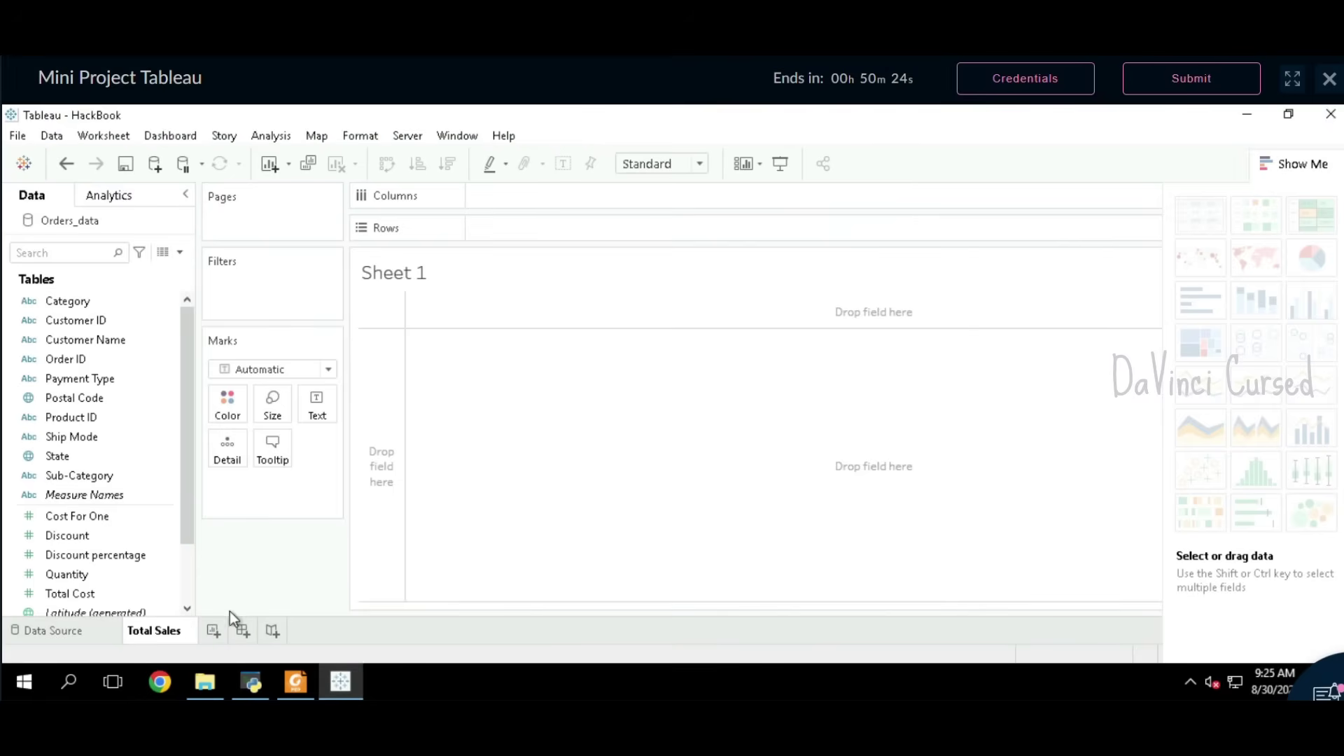
left_click(254, 597)
Step: Copy the chart title 'Total Sales of Each Sub-Category' from the PDF
left_click(296, 682)
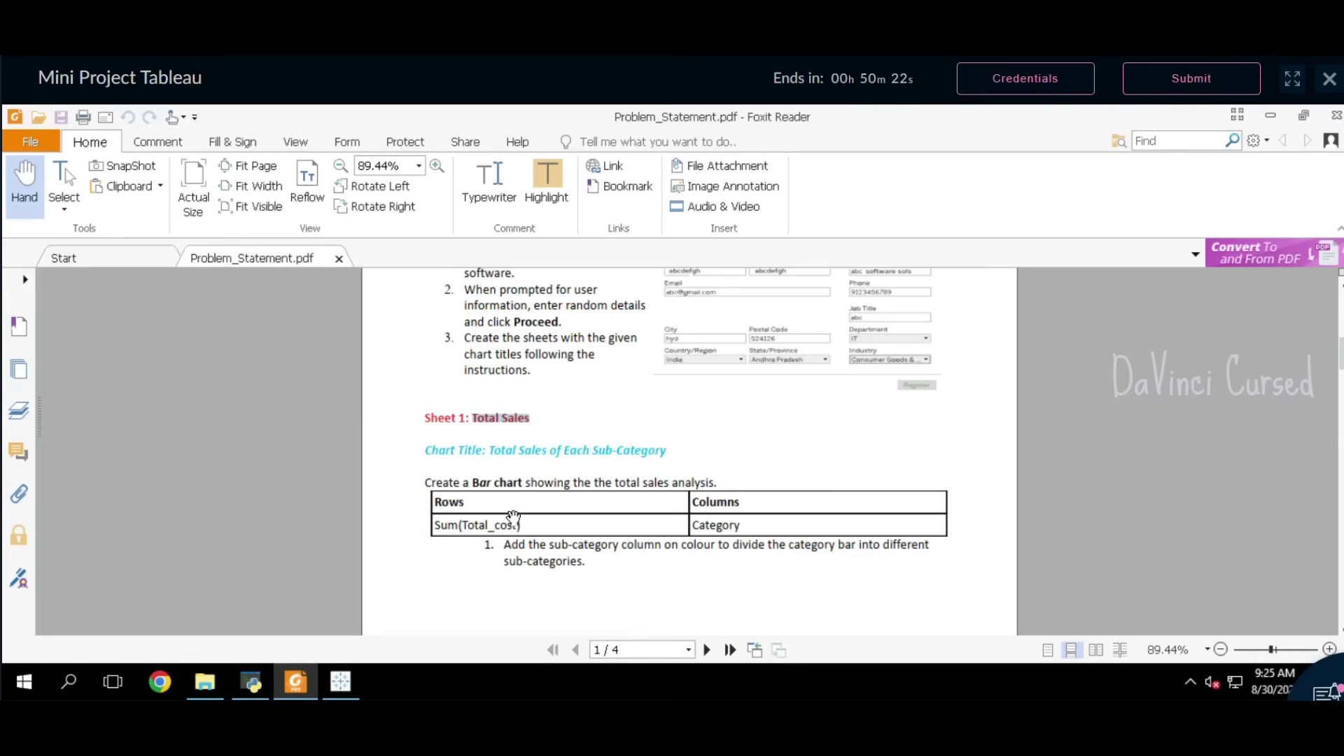
scroll(510, 517, "down", 3)
scroll(525, 480, "up", 1)
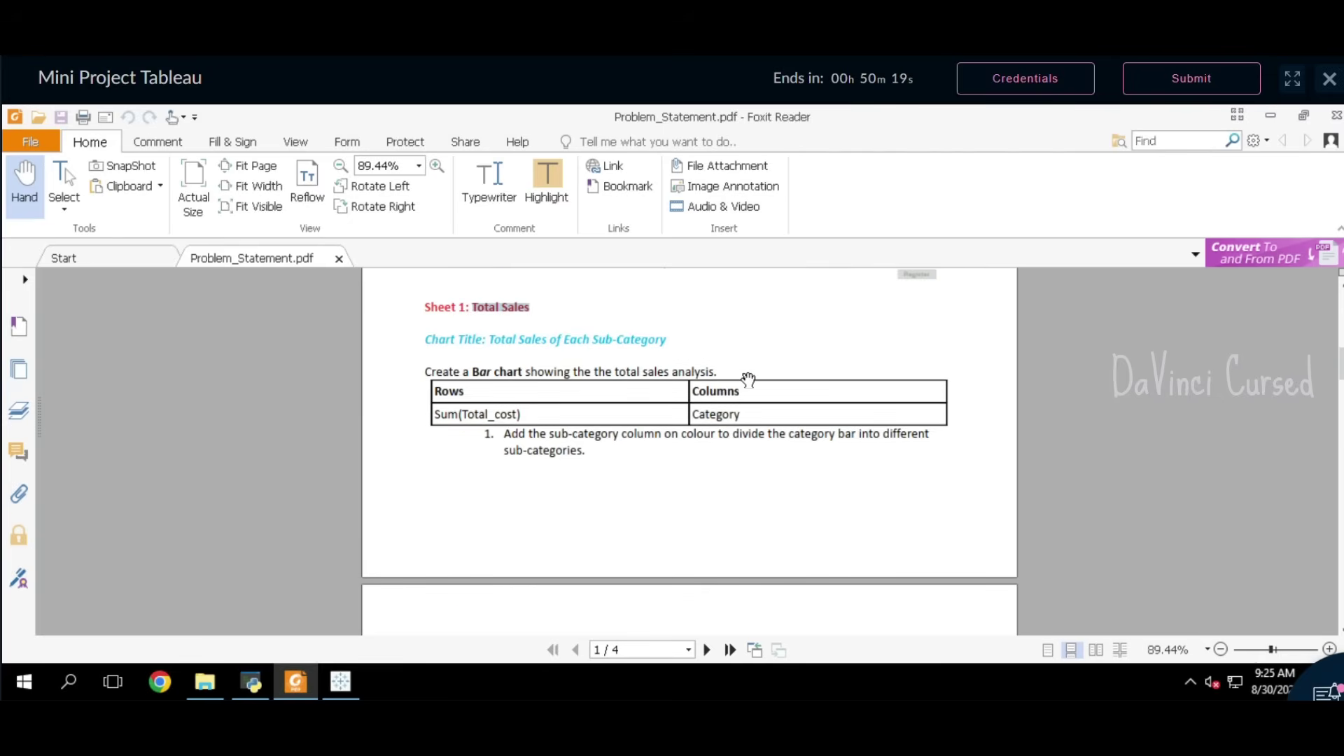
left_click(504, 348)
left_click_drag(496, 345, 669, 350)
key("ctrl+c")
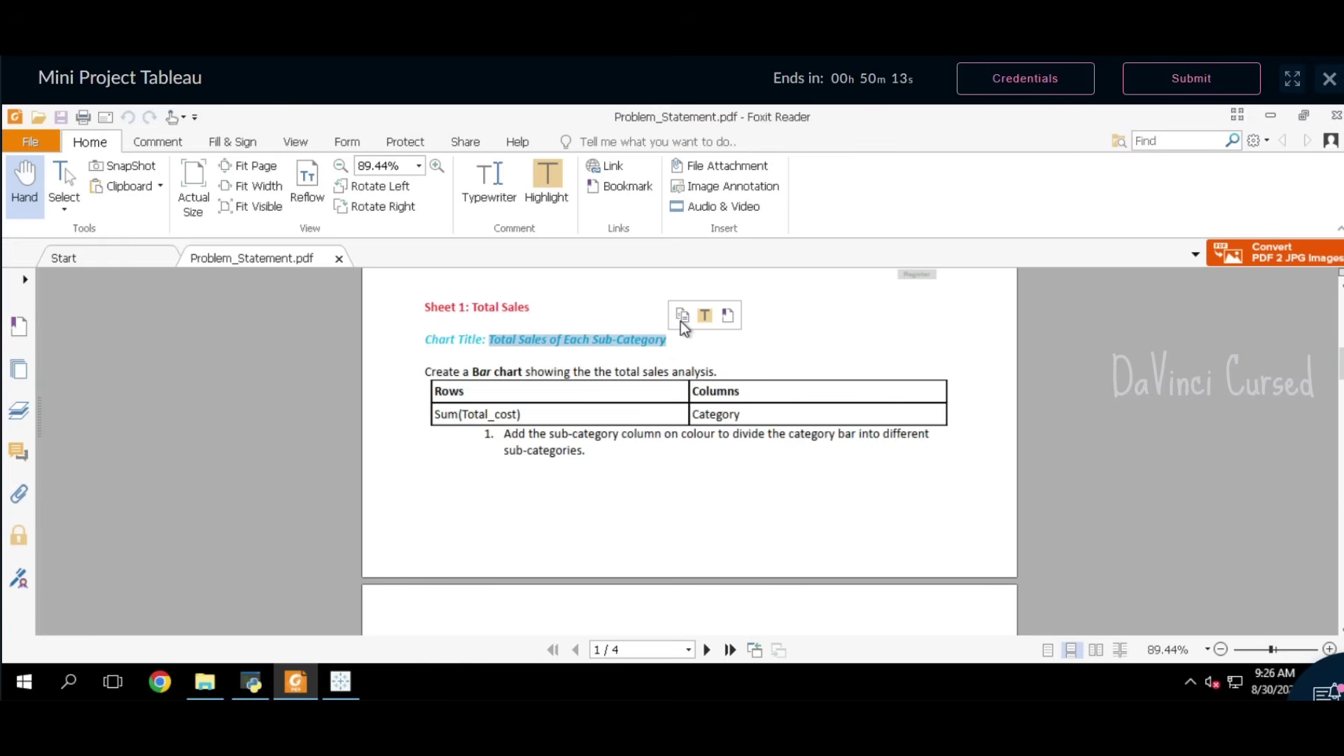
left_click(683, 317)
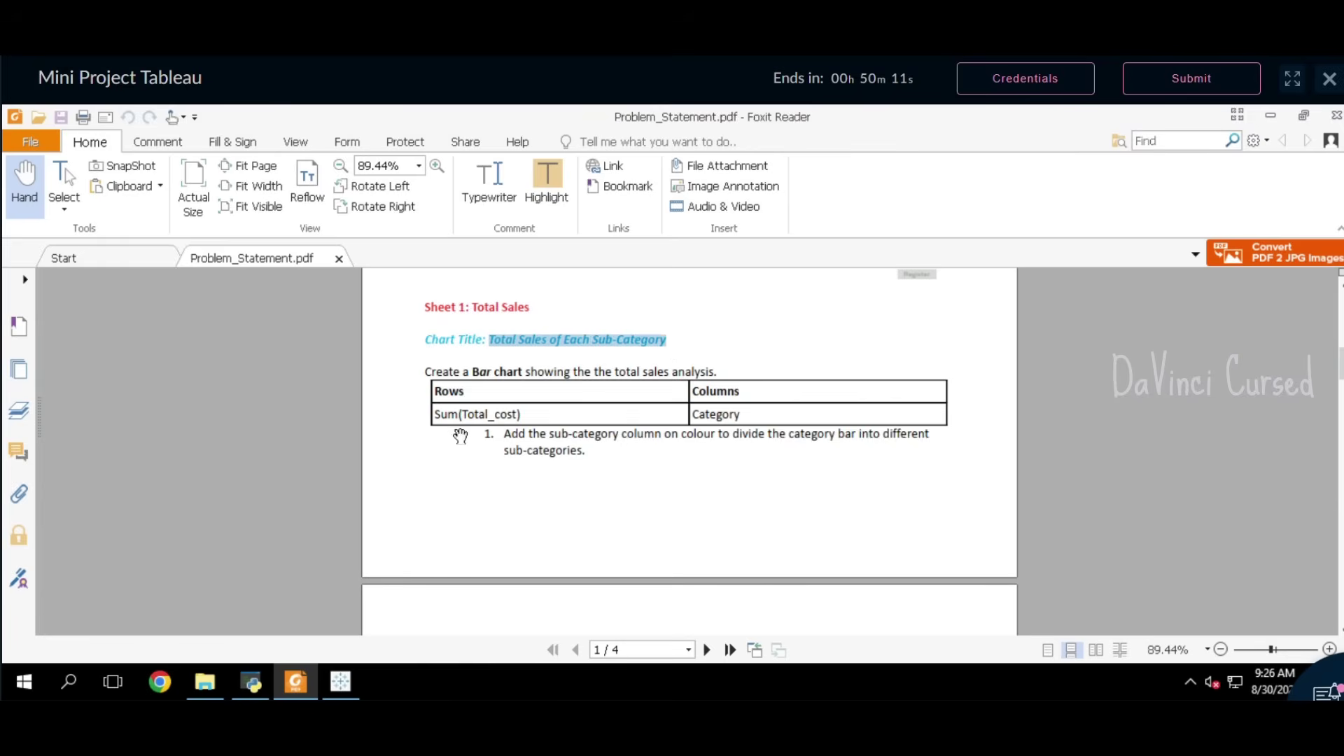
left_click(340, 681)
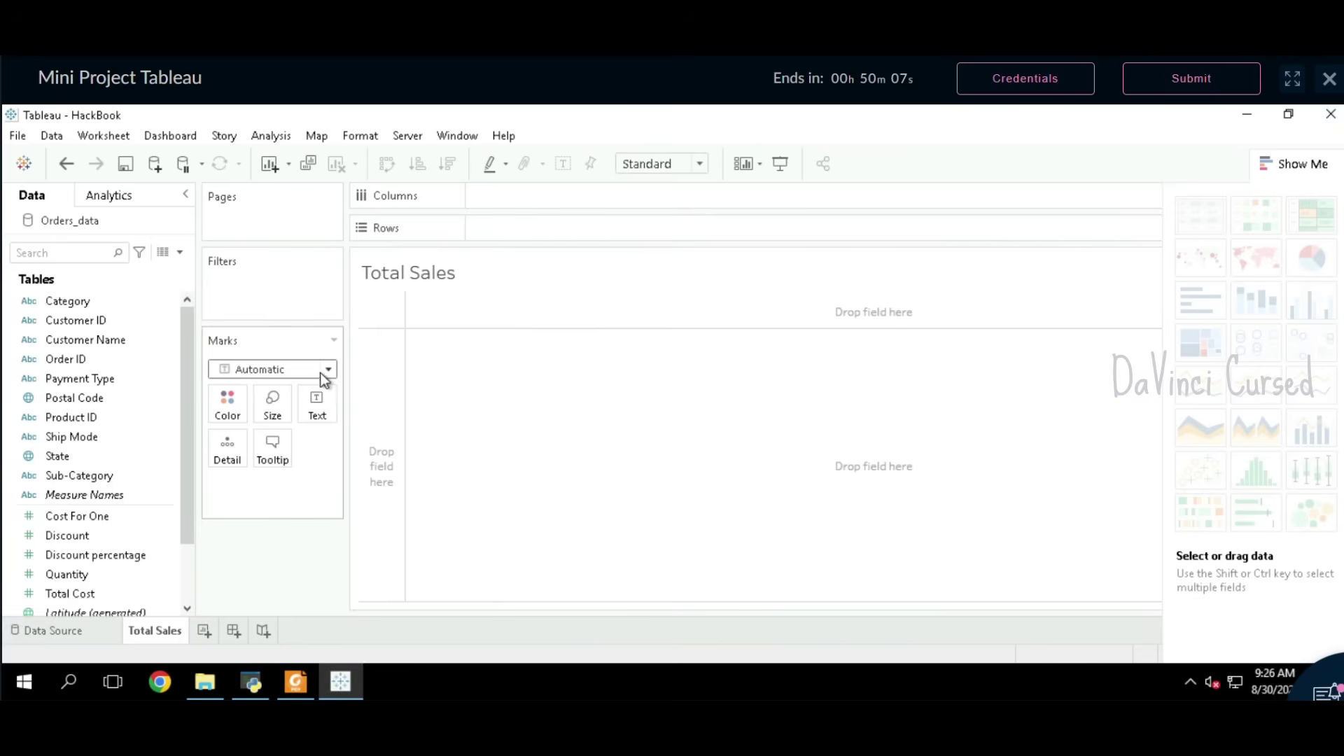
Step: Set the mark type to Bar and replace the <Sheet Name> title with 'Total Sales of Each Sub-Category'
left_click(330, 371)
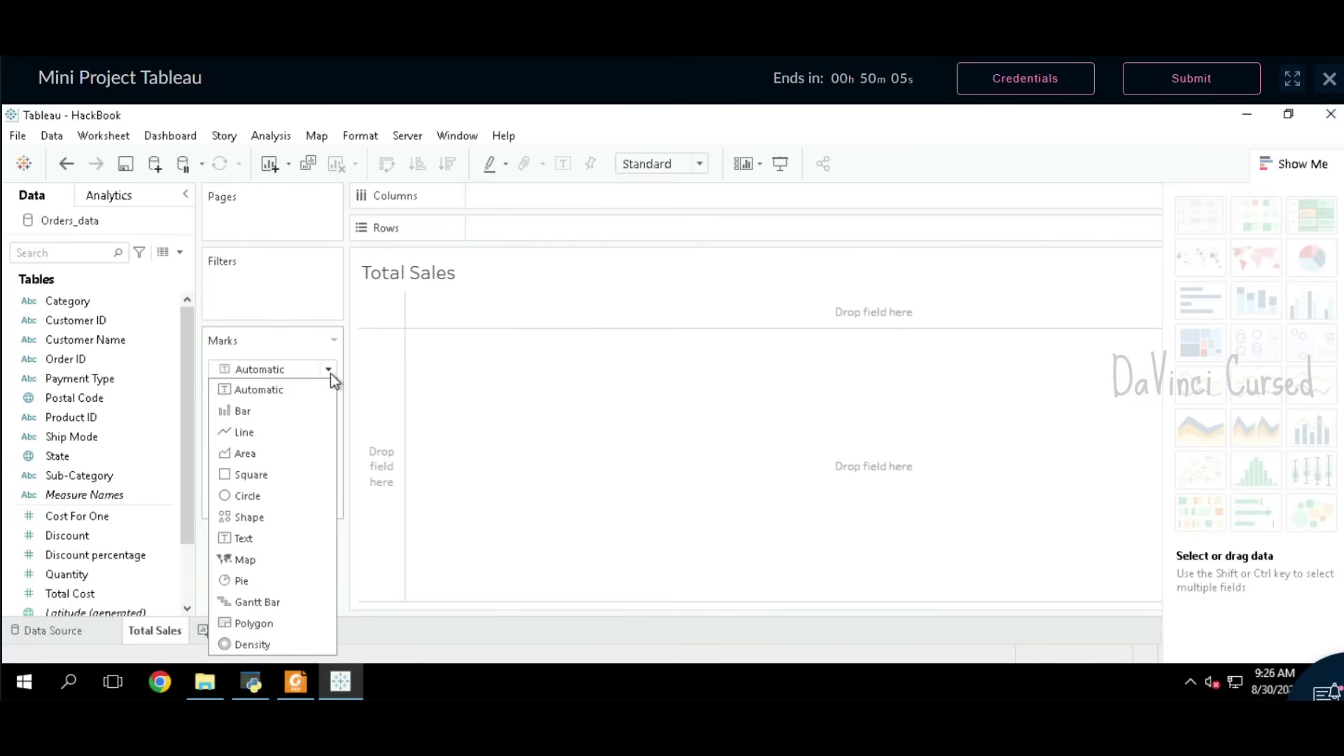
left_click(290, 415)
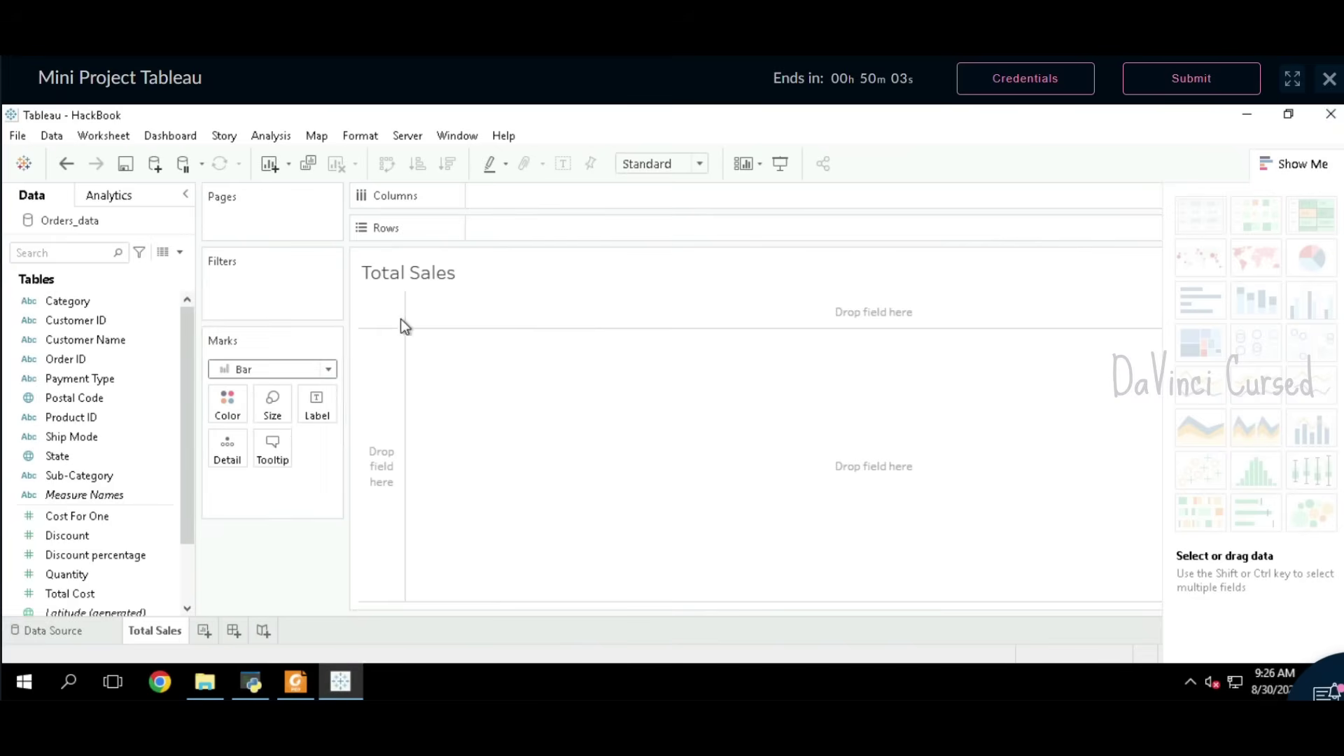
double_click(442, 276)
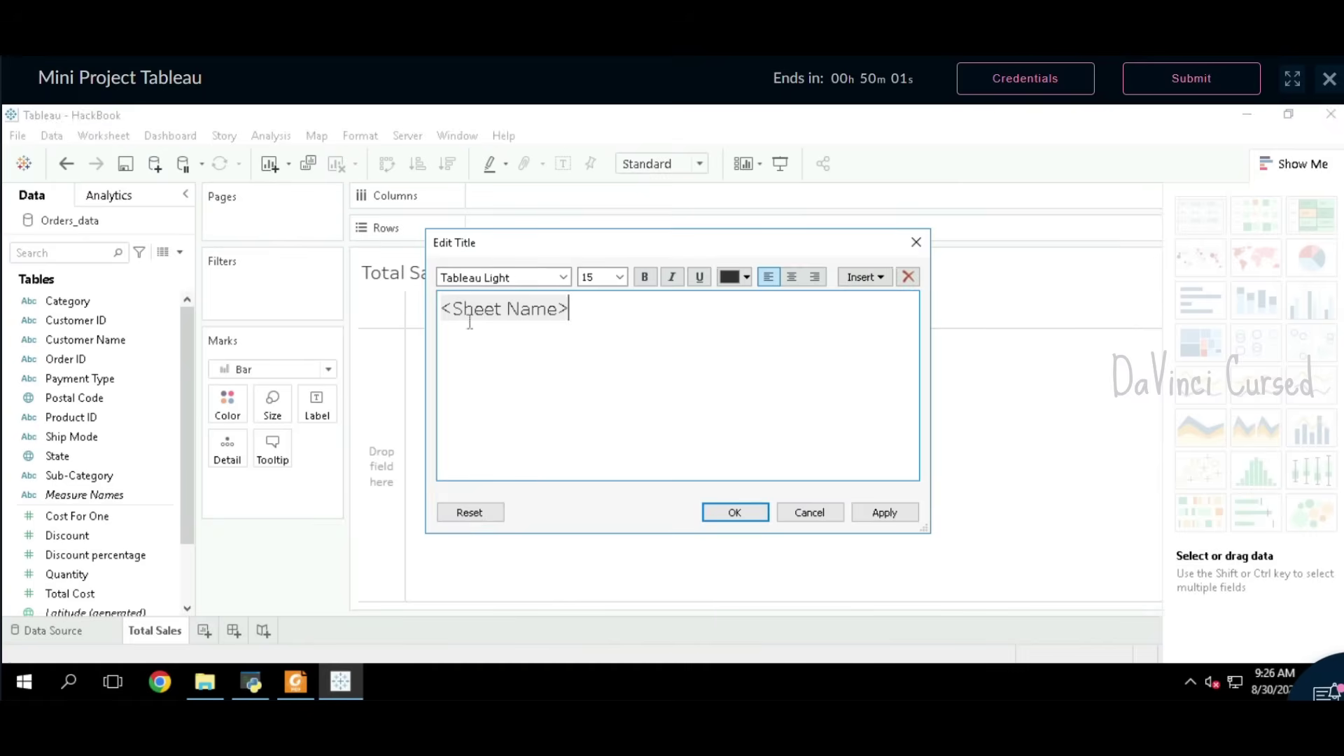
left_click_drag(569, 310, 431, 321)
key("BackSpace")
key("ctrl+v")
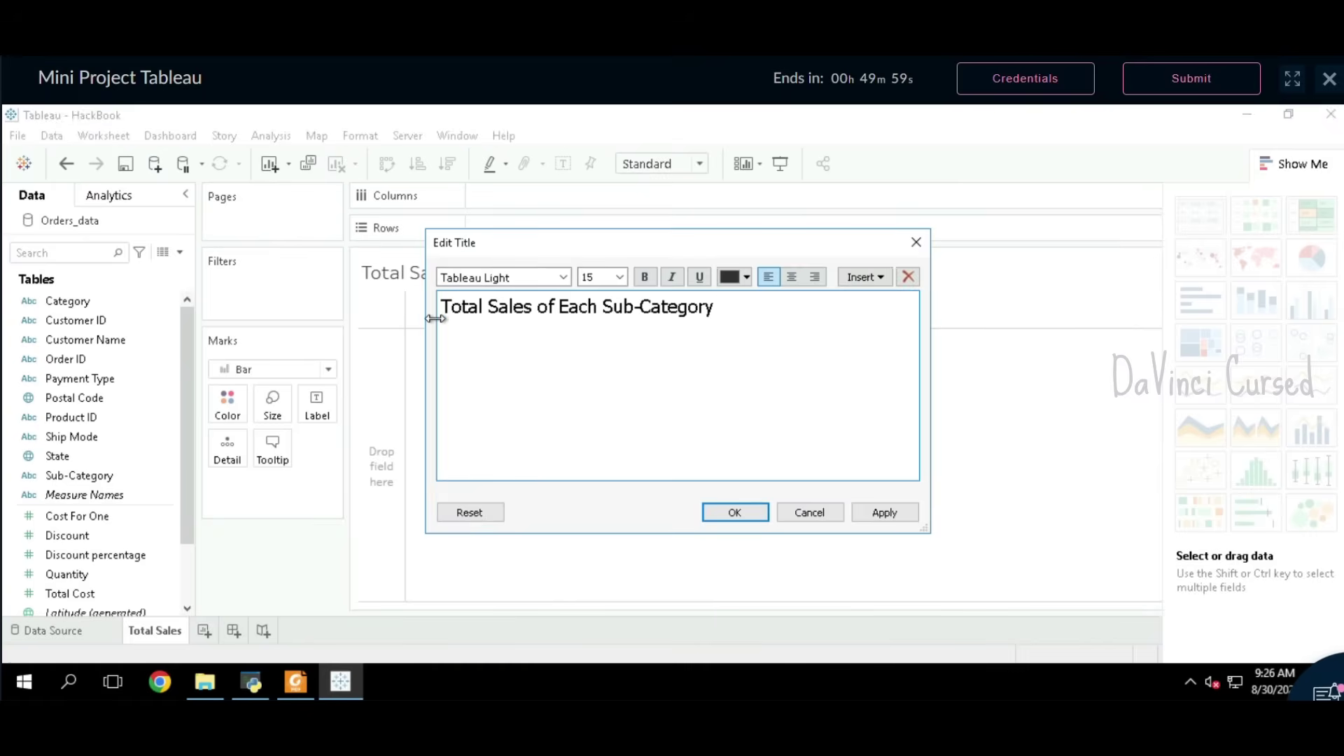
left_click(723, 517)
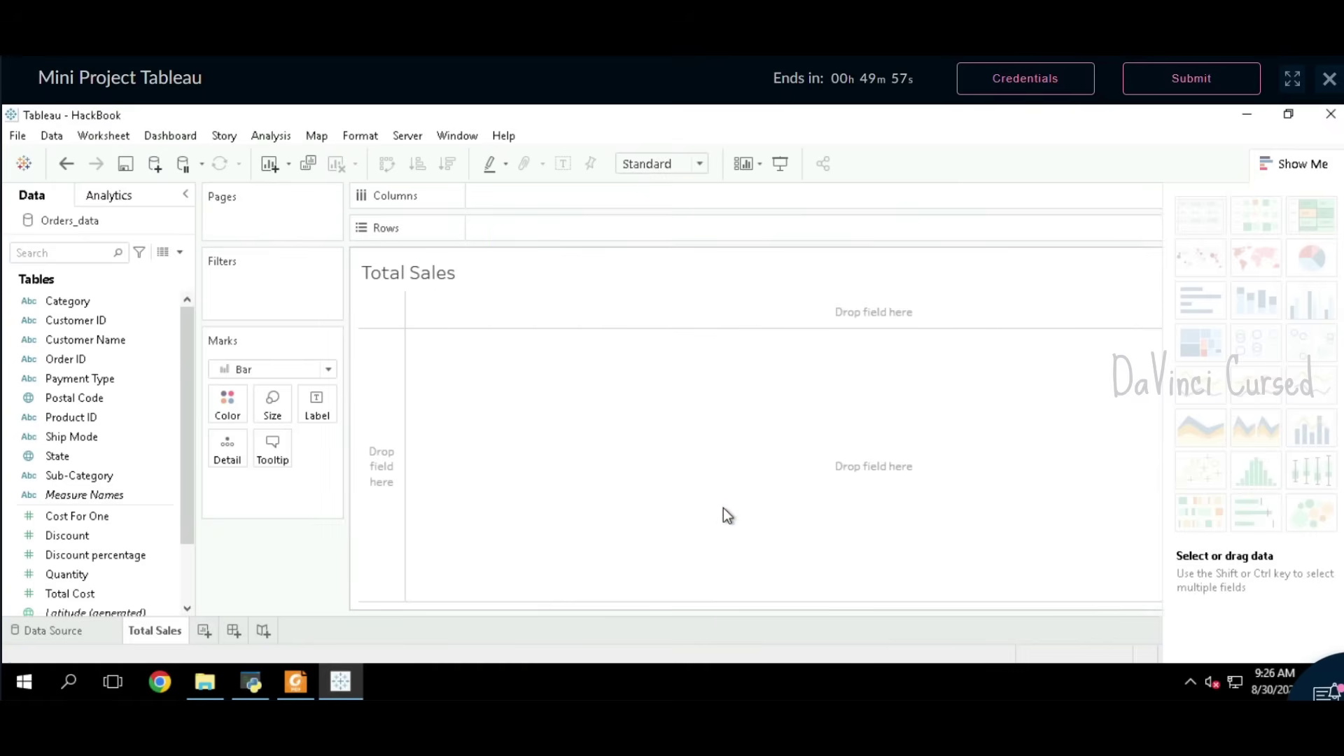
left_click(295, 681)
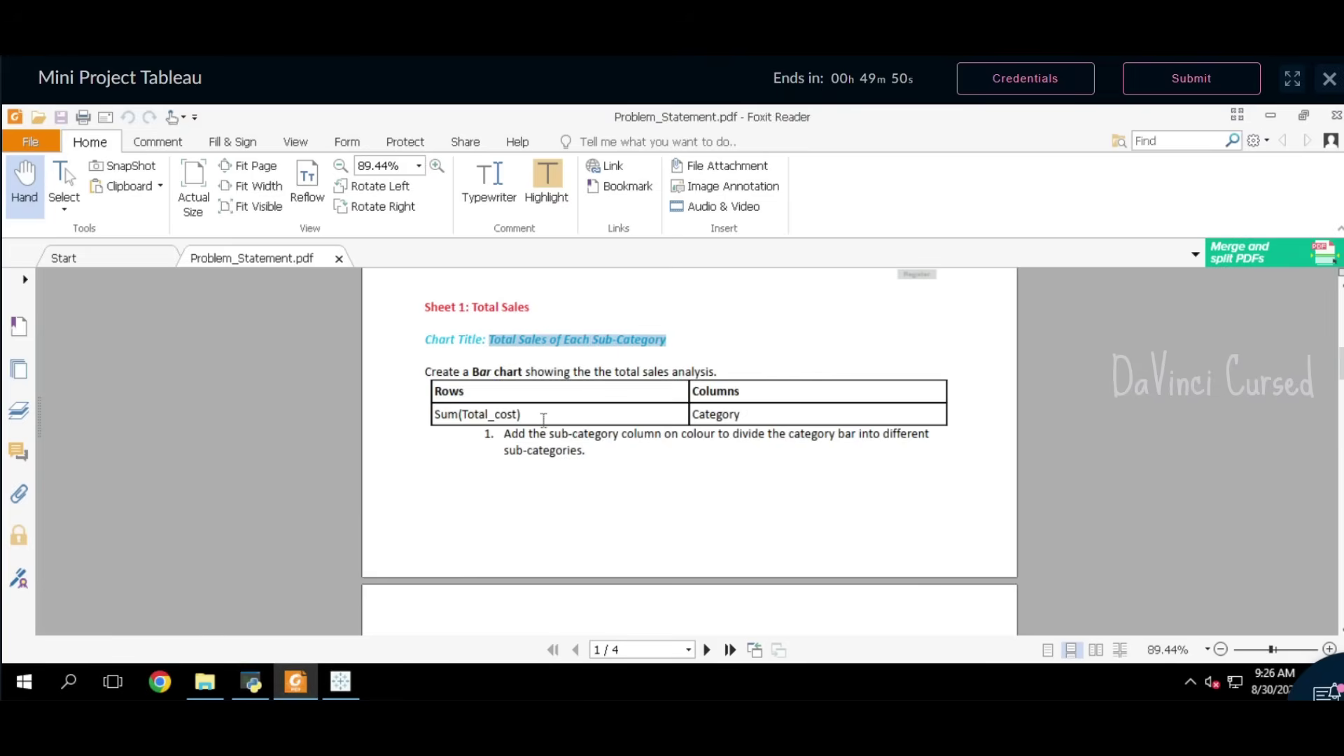
left_click(340, 681)
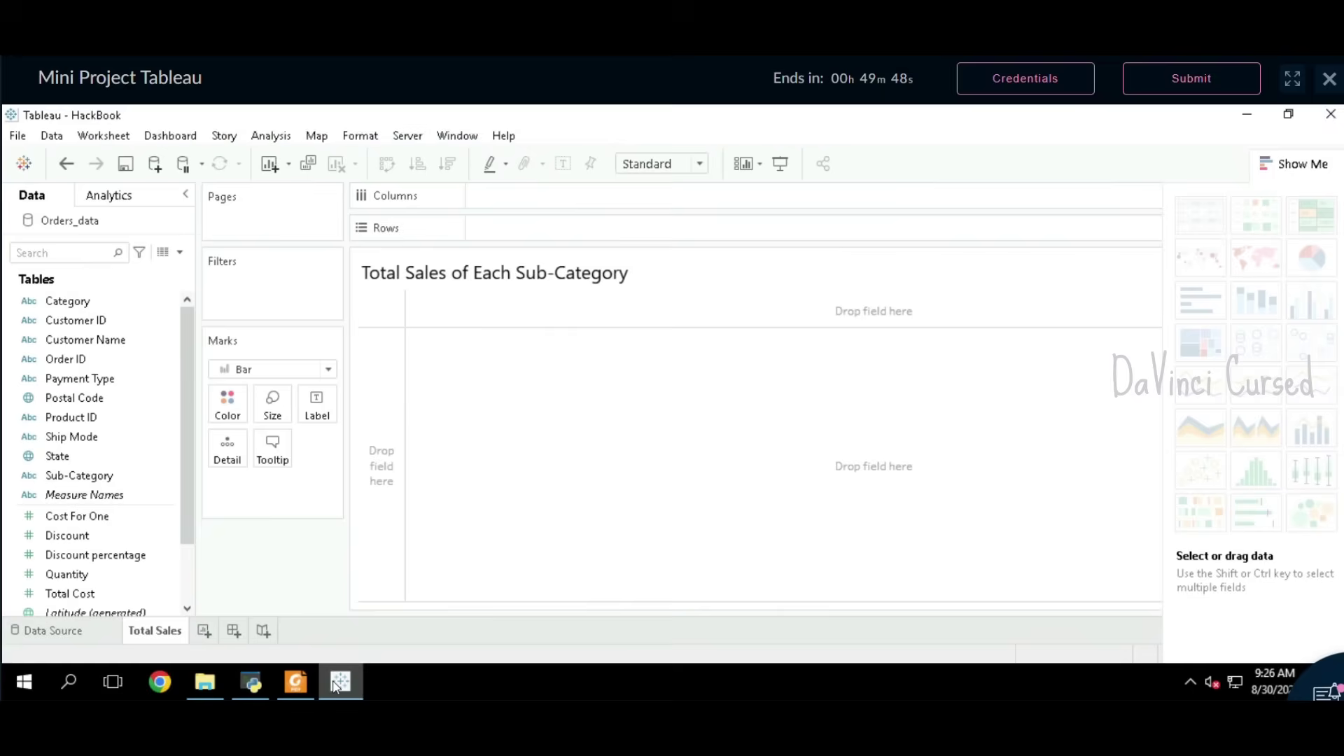
left_click_drag(85, 303, 523, 199)
left_click_drag(78, 536, 526, 234)
scroll(91, 548, "down", 3)
left_click(96, 536)
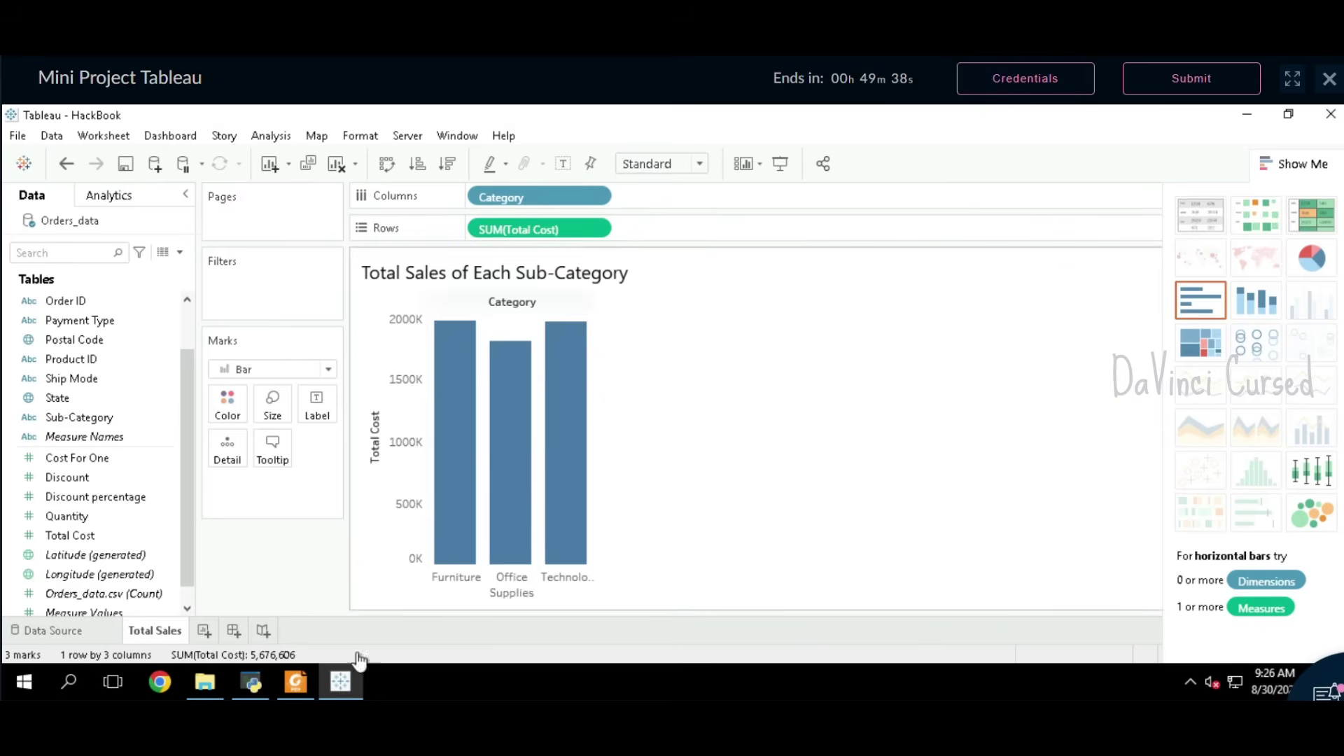
left_click(295, 682)
left_click_drag(523, 415, 467, 420)
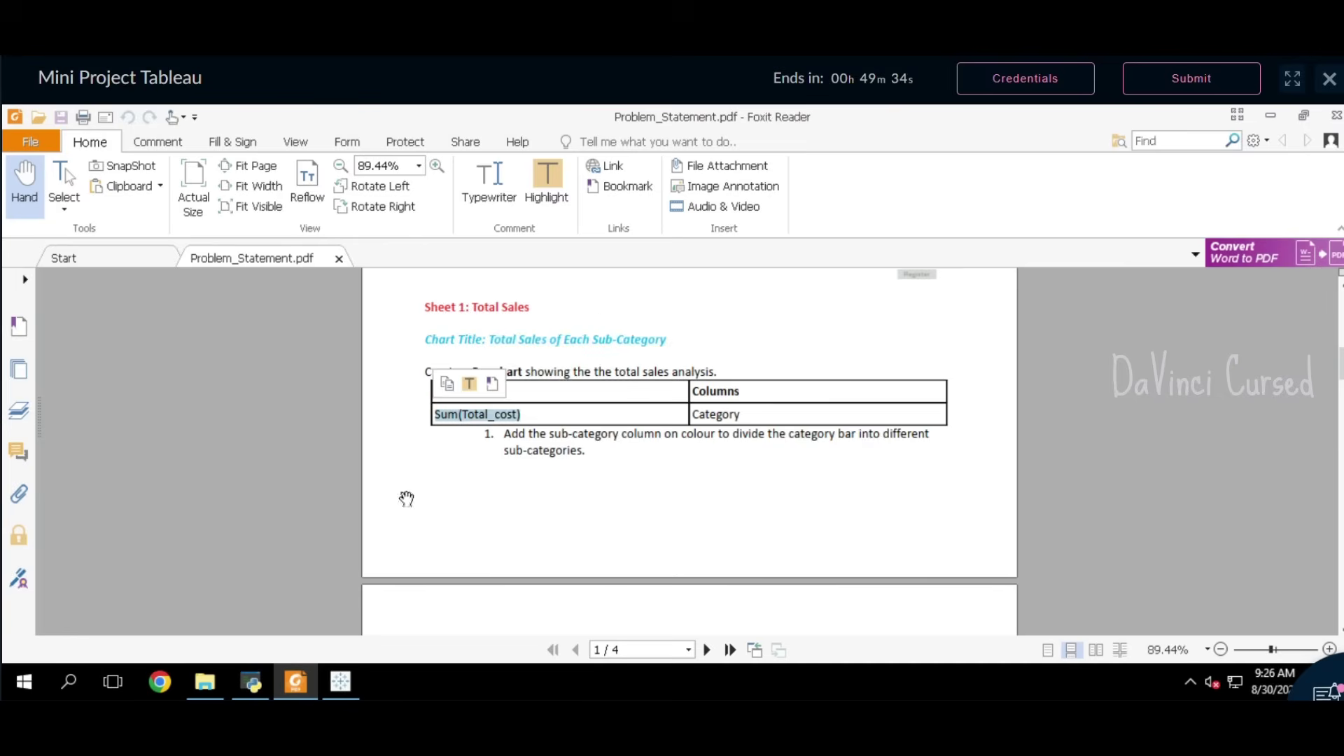
left_click(340, 682)
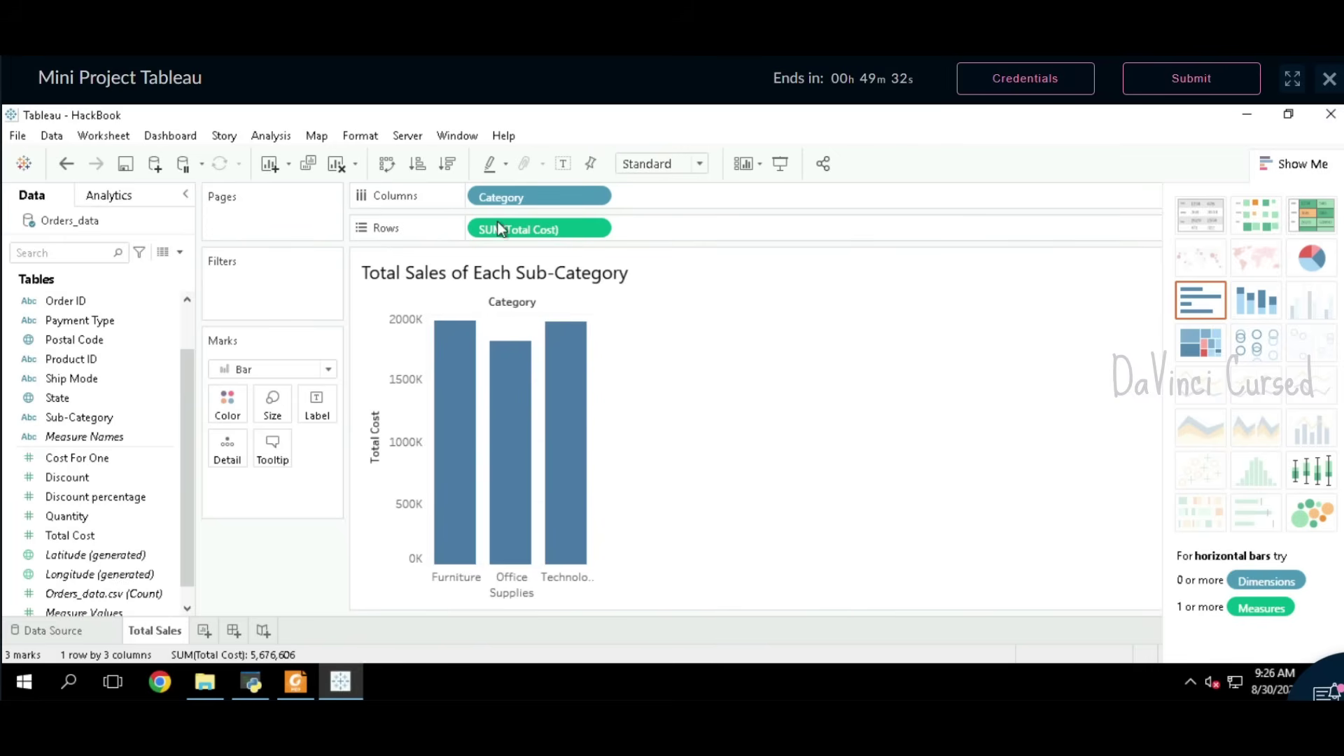
left_click(596, 229)
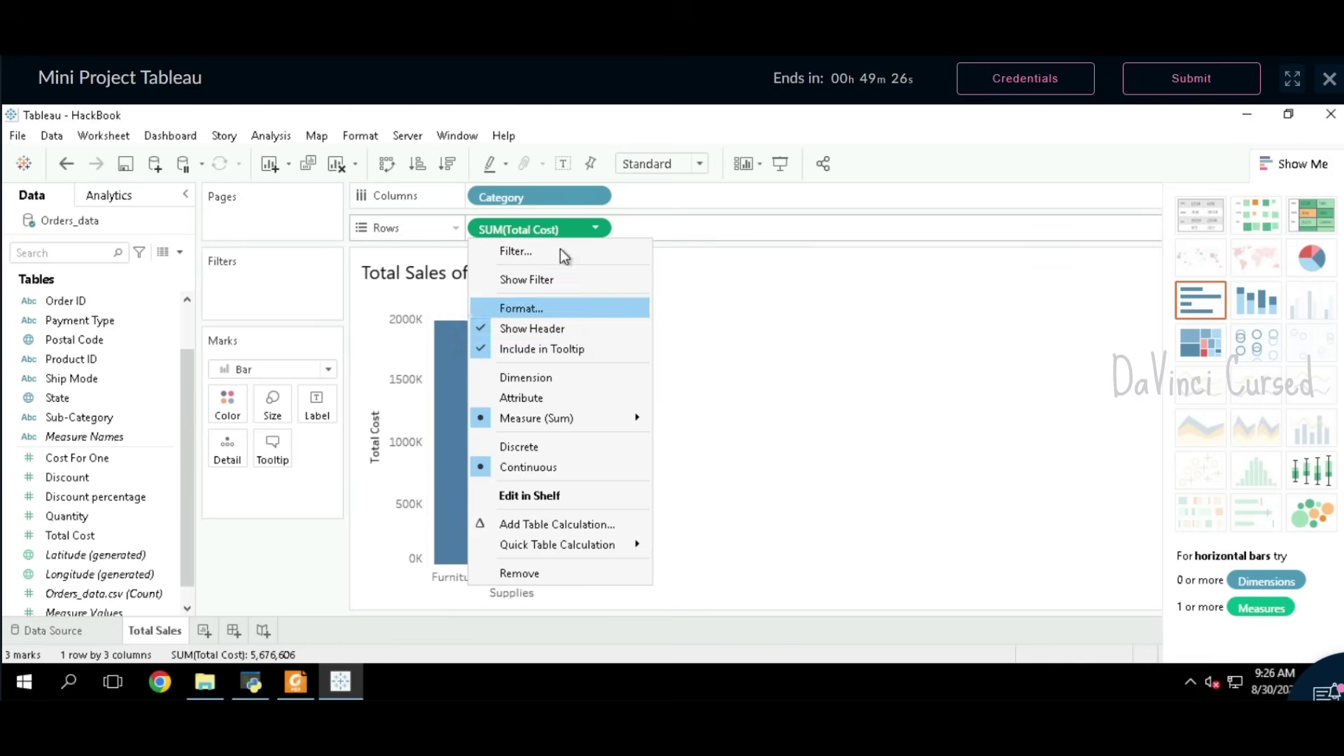
left_click(598, 228)
double_click(599, 229)
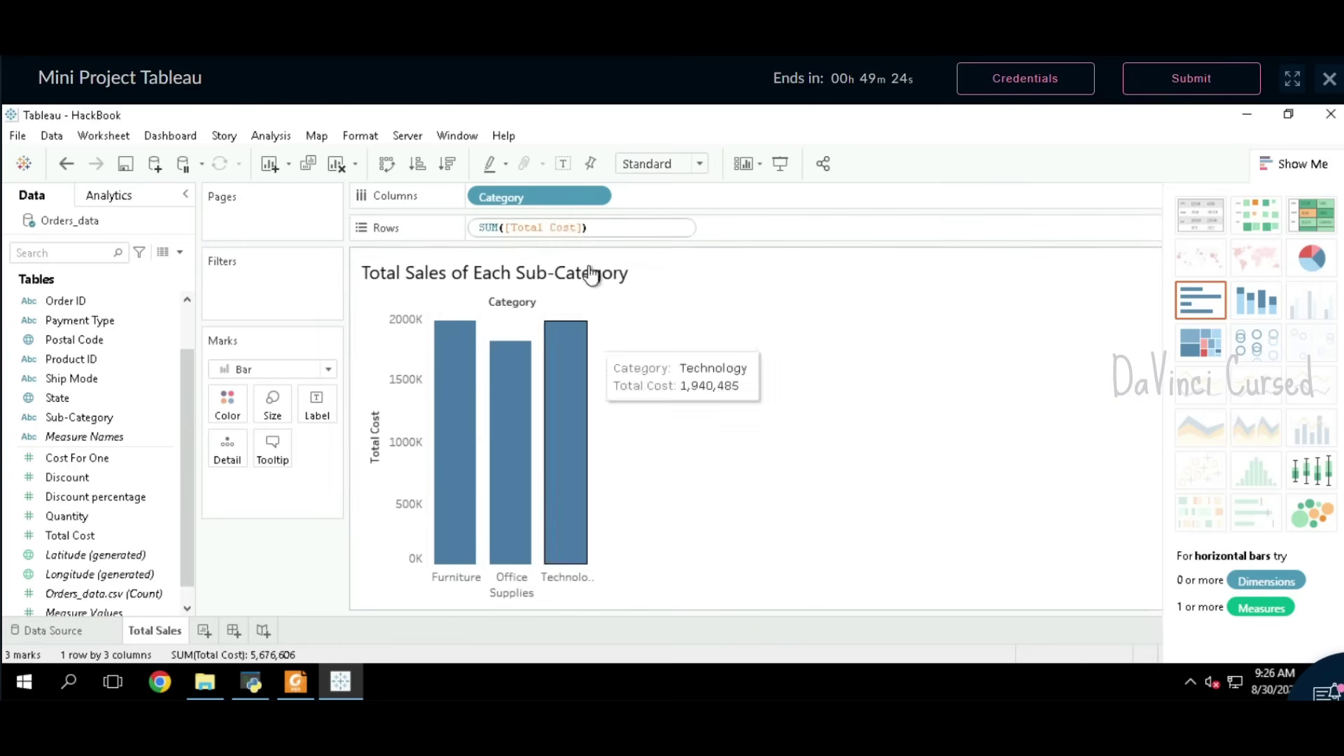
left_click(734, 236)
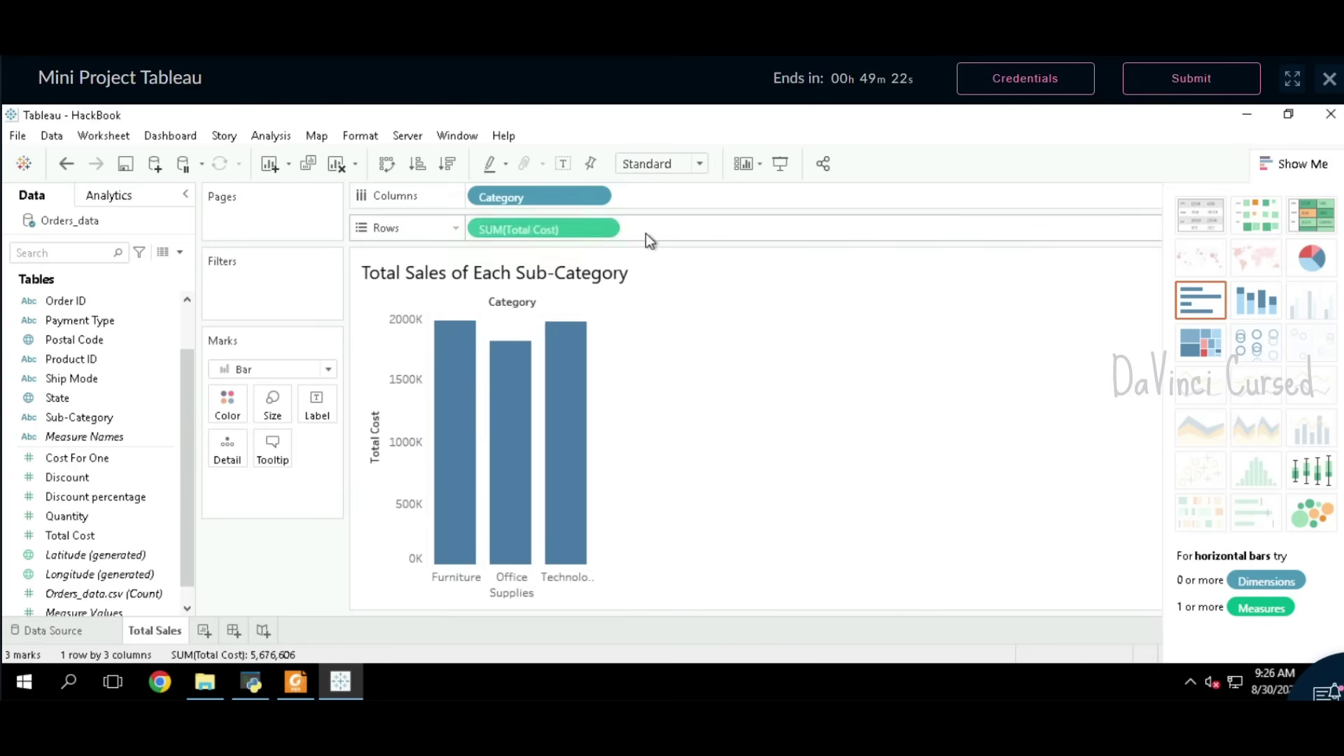
left_click(596, 229)
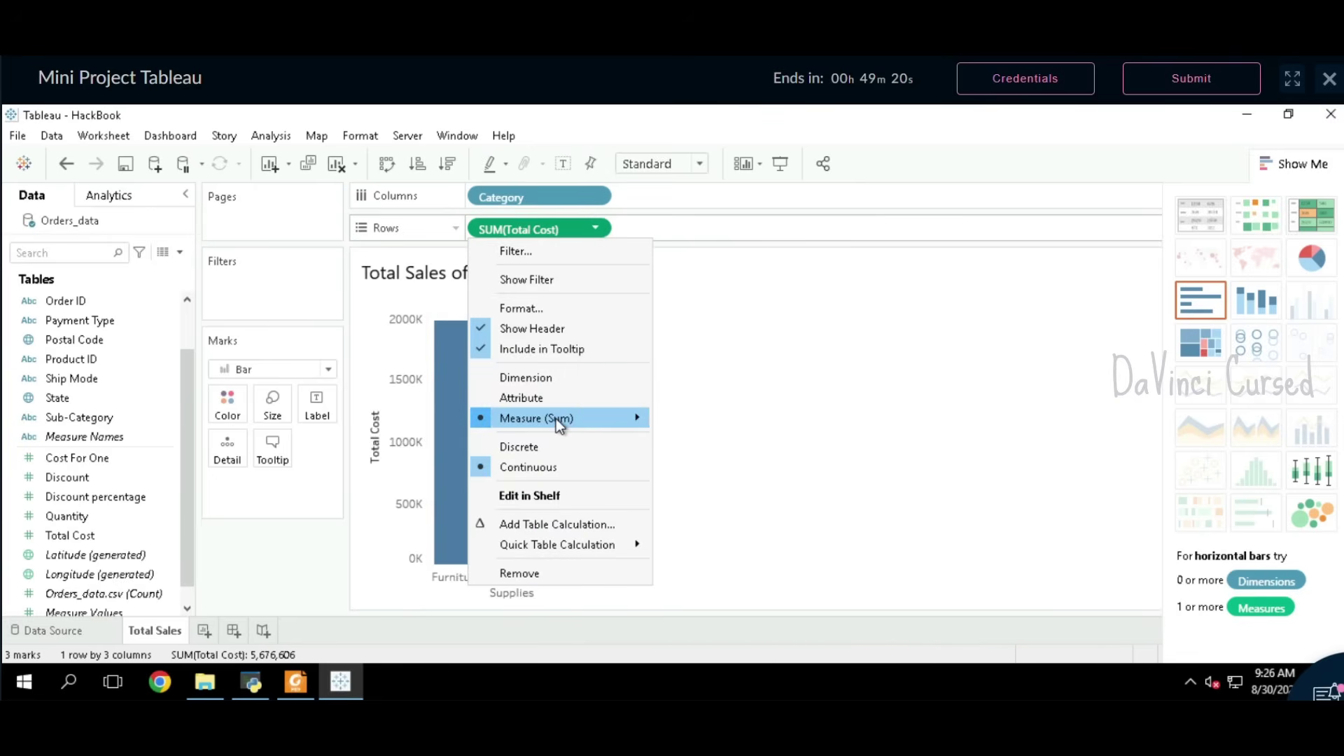
mouse_move(555, 418)
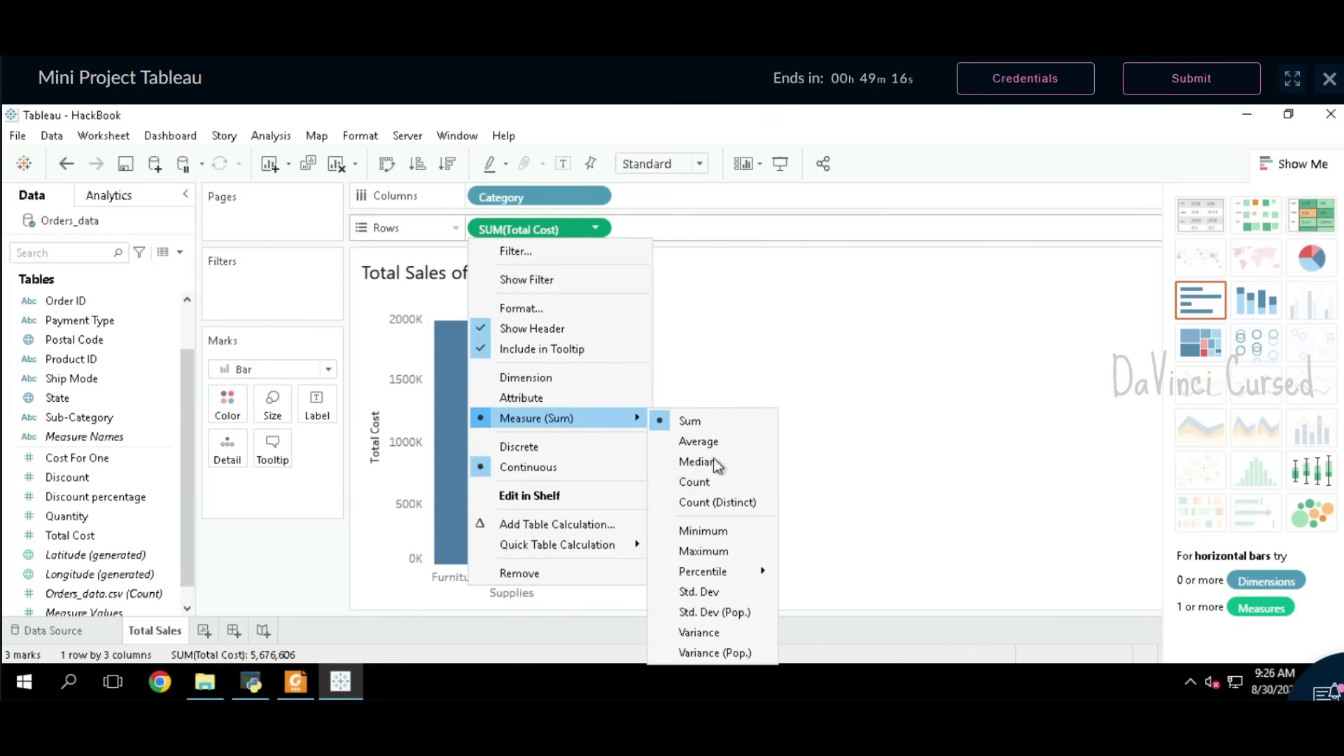
left_click(721, 352)
left_click(299, 682)
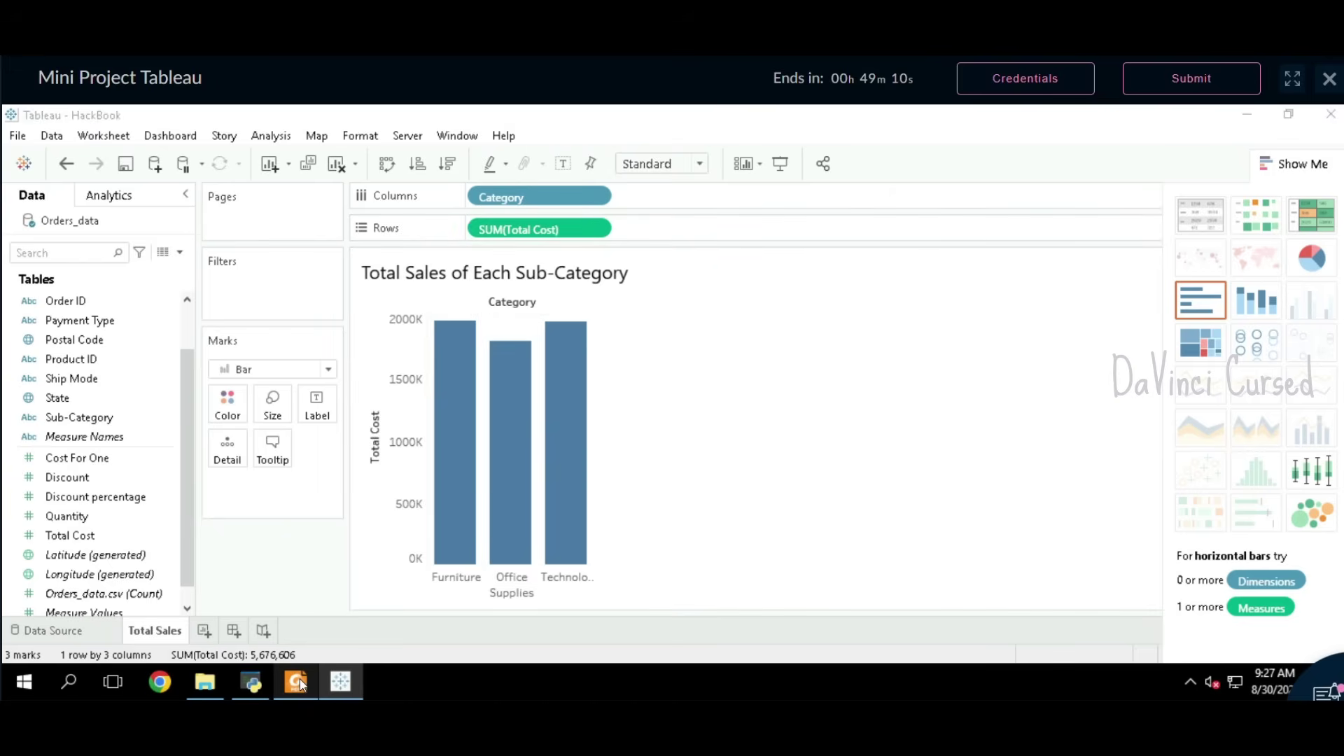
scroll(613, 472, "down", 1)
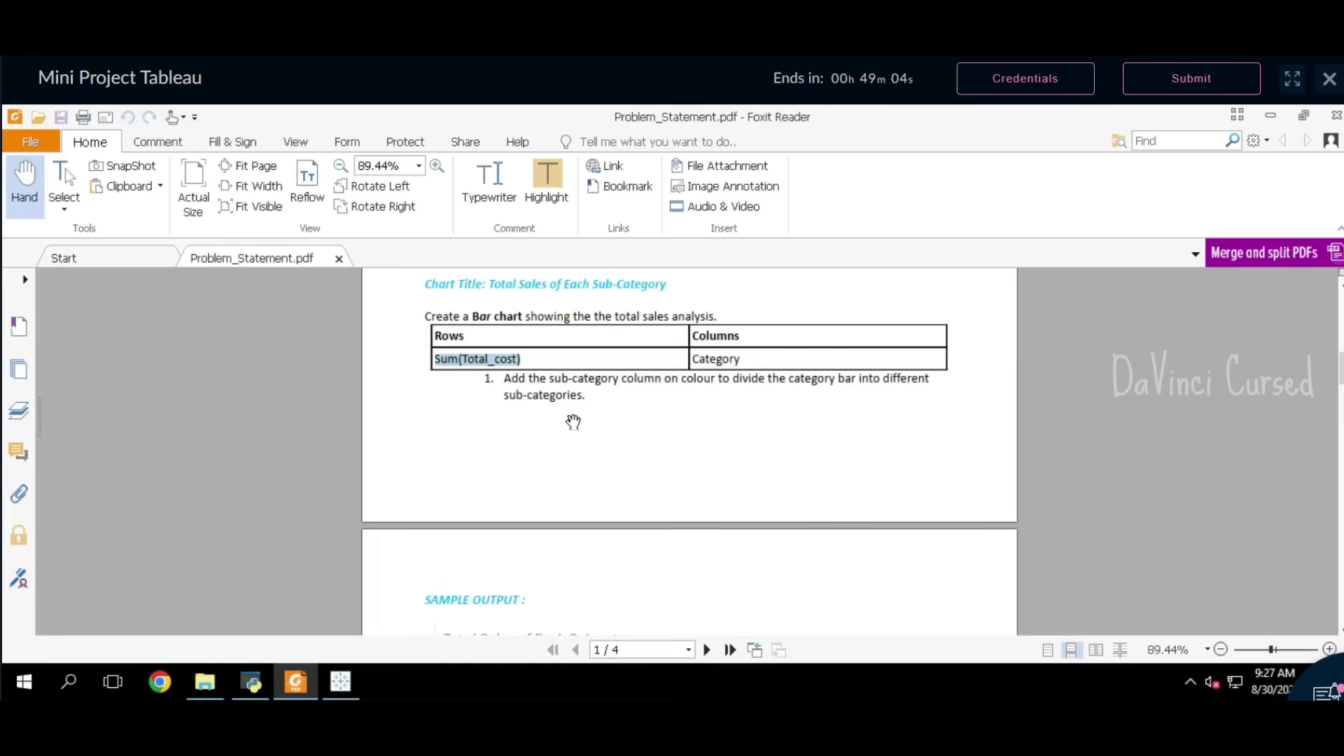
Step: Drop Sub-Category on Color to split the Category bars, then view the PDF's sample output
left_click(351, 676)
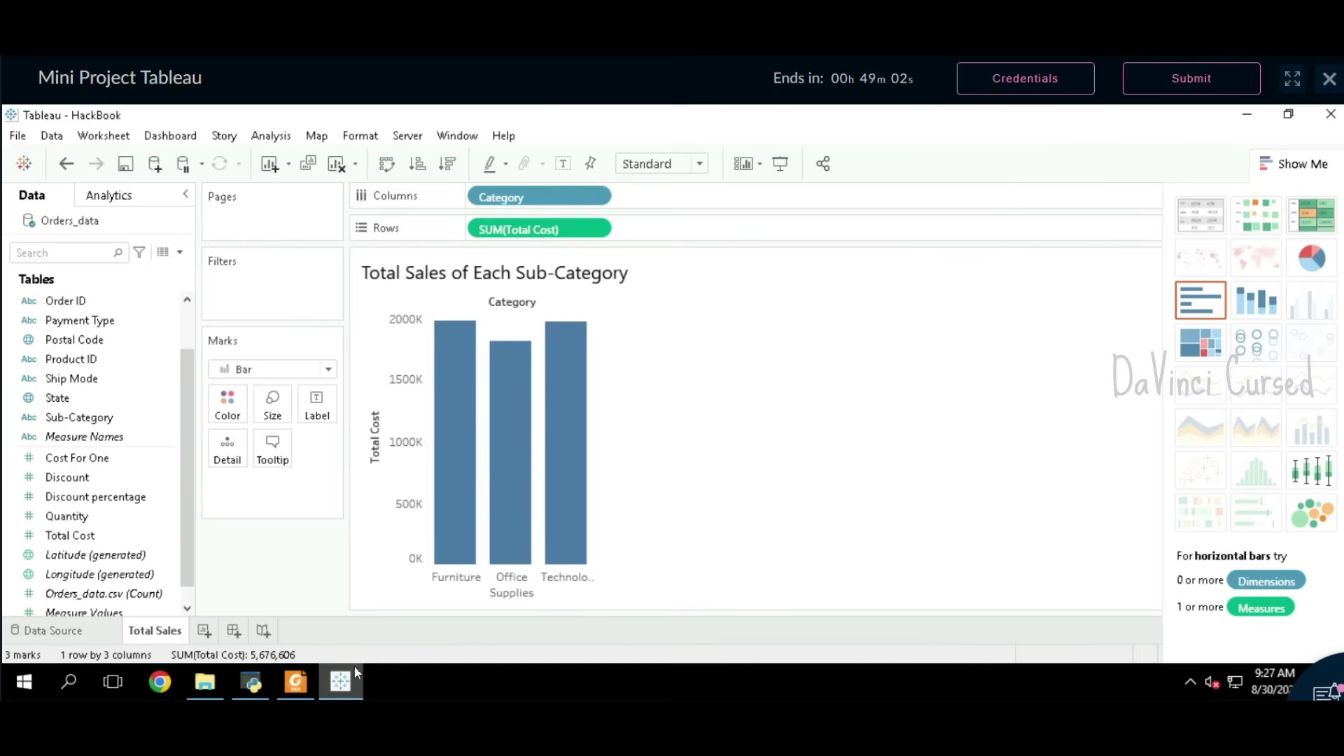
left_click_drag(94, 423, 227, 401)
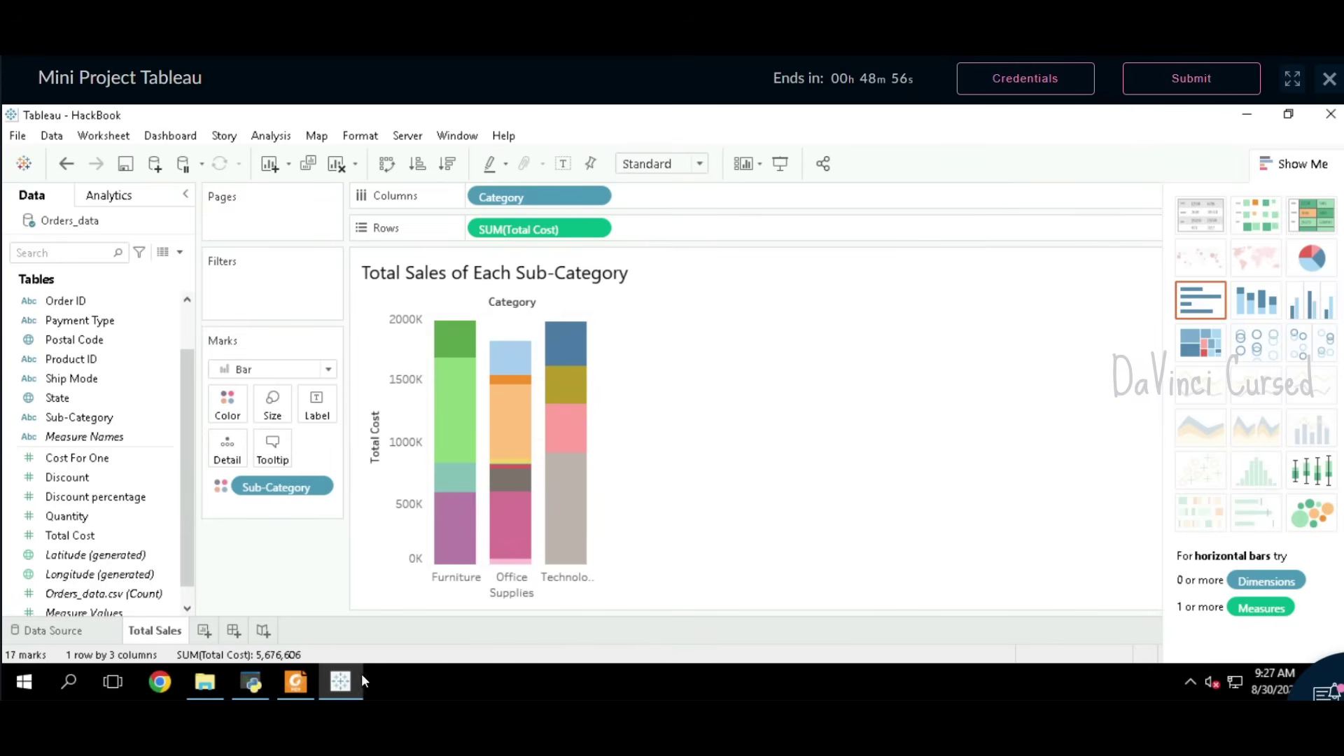
left_click(295, 681)
scroll(751, 406, "down", 3)
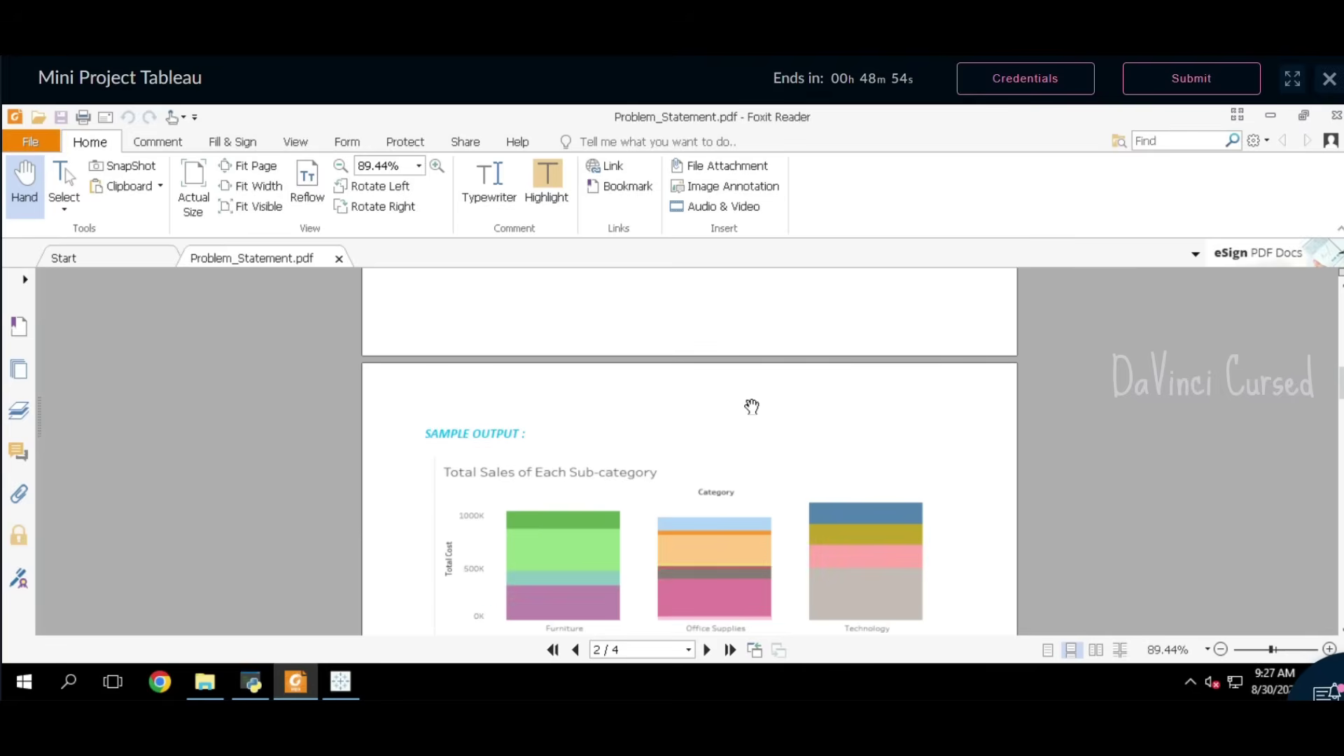
Step: Compare the chart against the sample output and note the TotalSales.csv export path
scroll(751, 405, "down", 3)
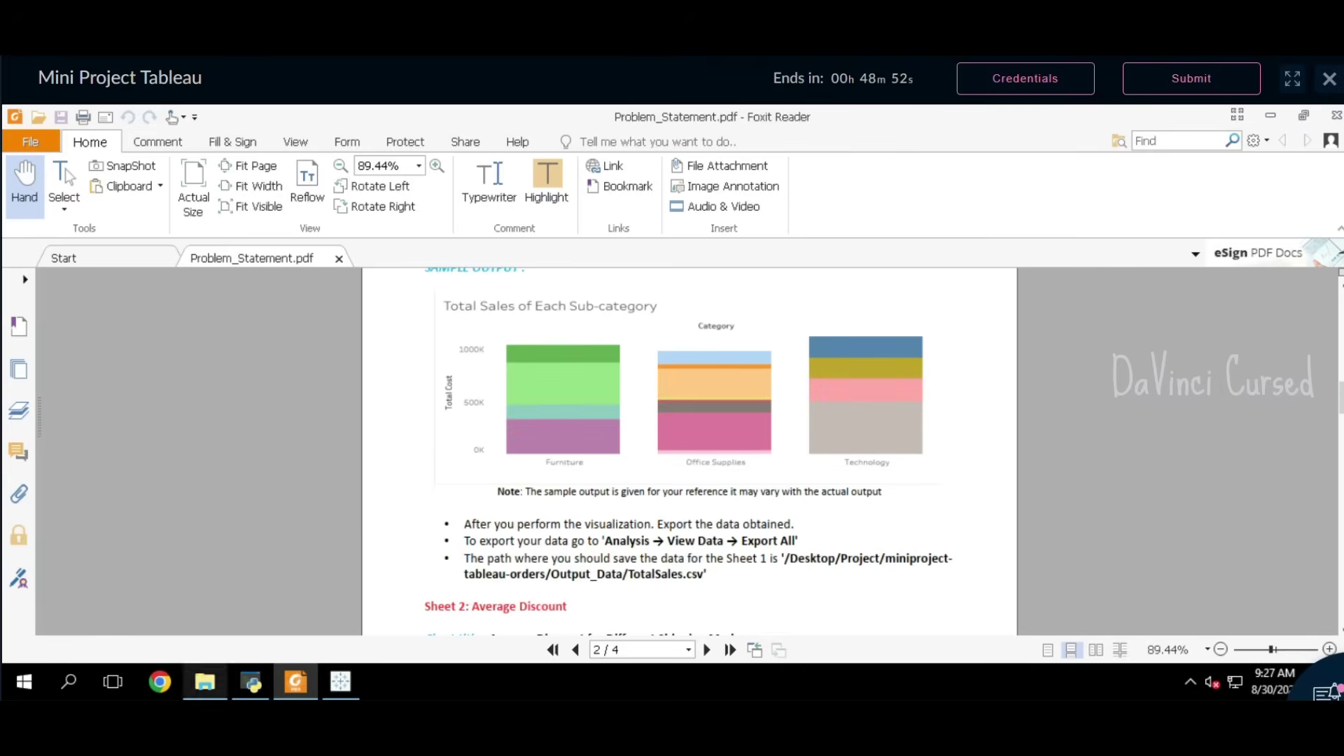
scroll(664, 449, "up", 5)
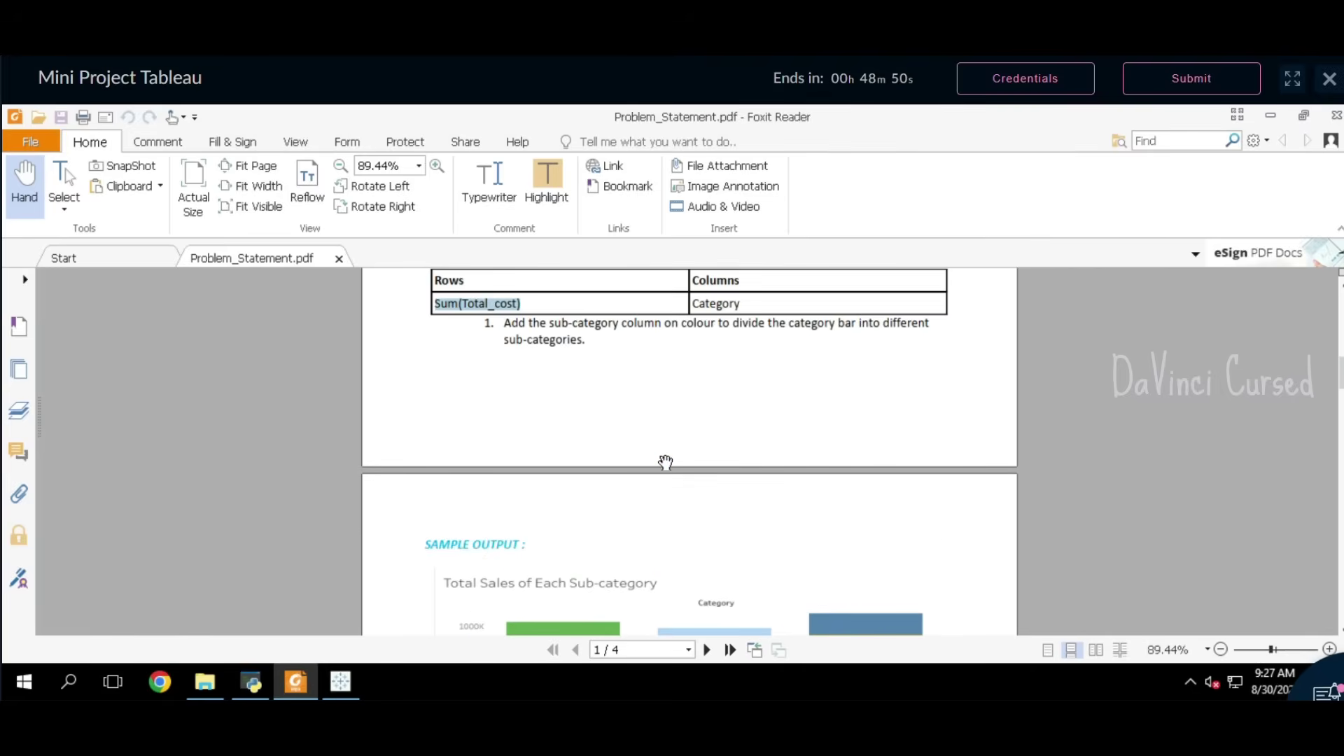
scroll(666, 463, "up", 2)
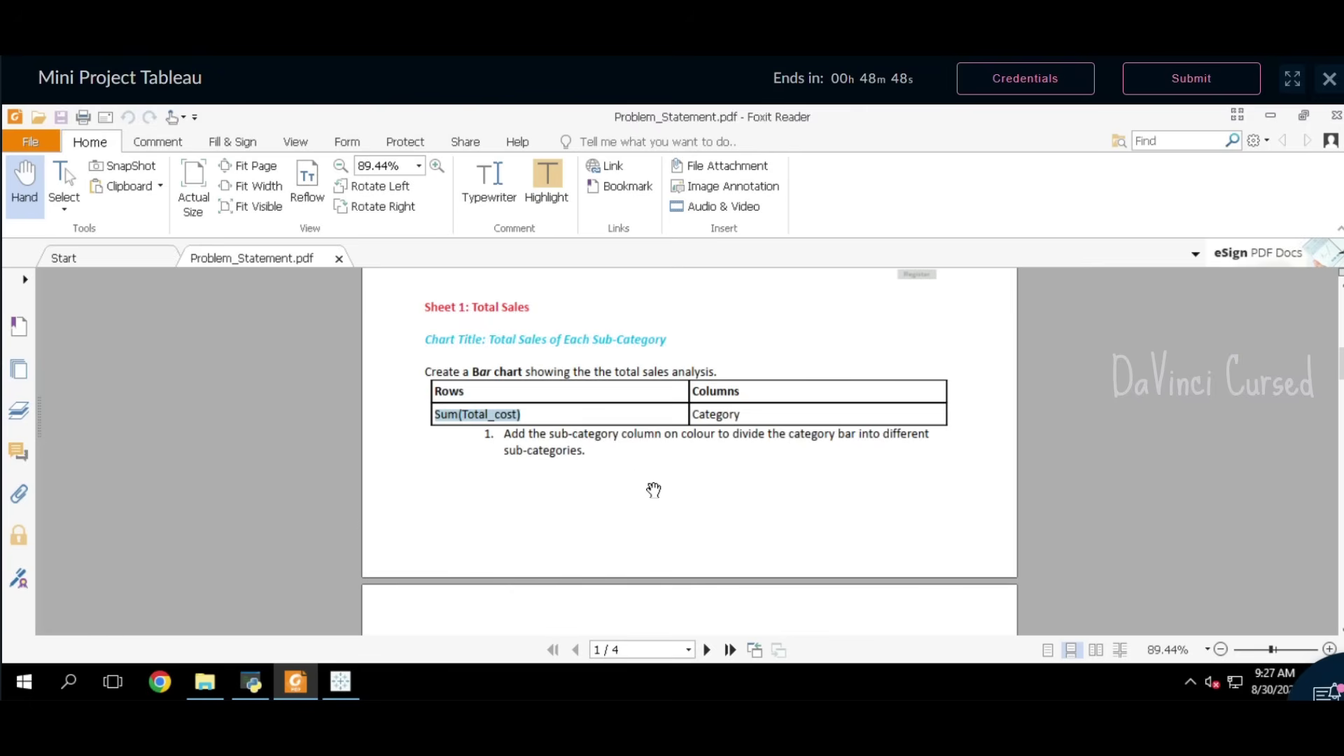
scroll(654, 490, "down", 10)
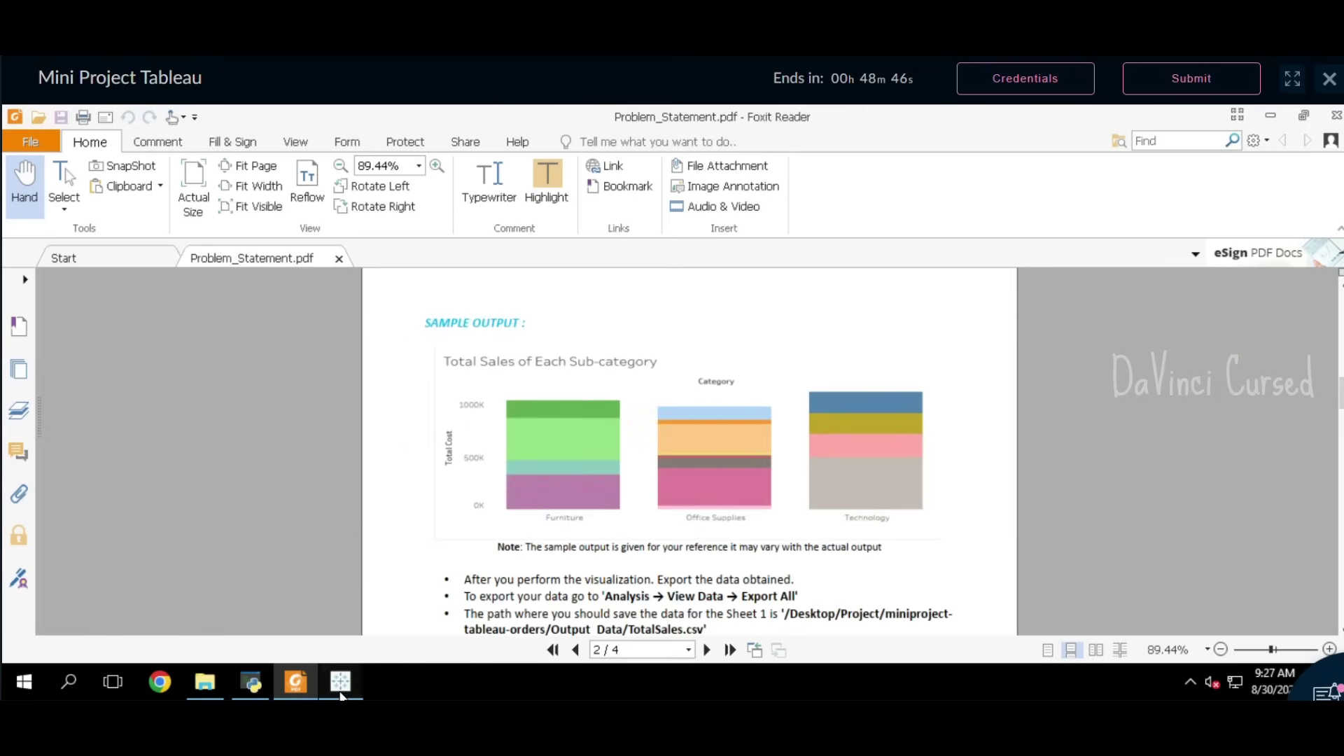
left_click(341, 682)
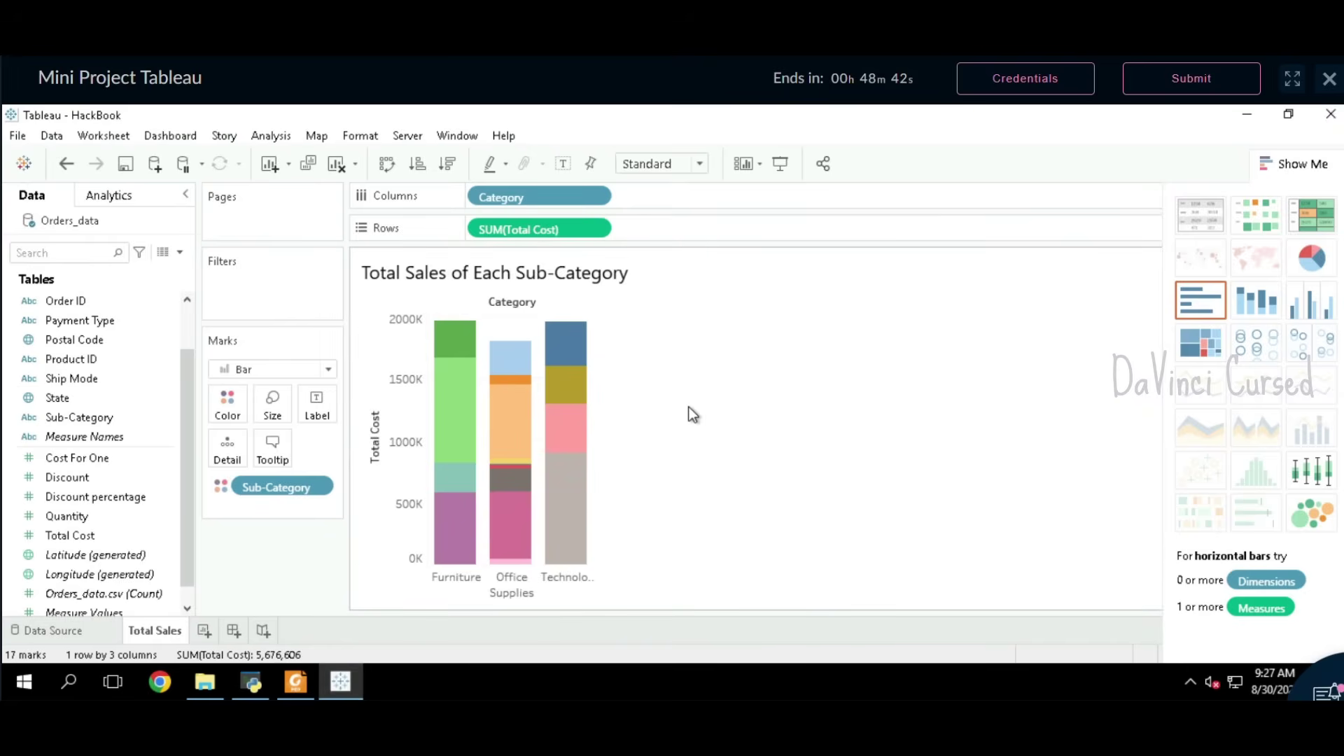
left_click(295, 682)
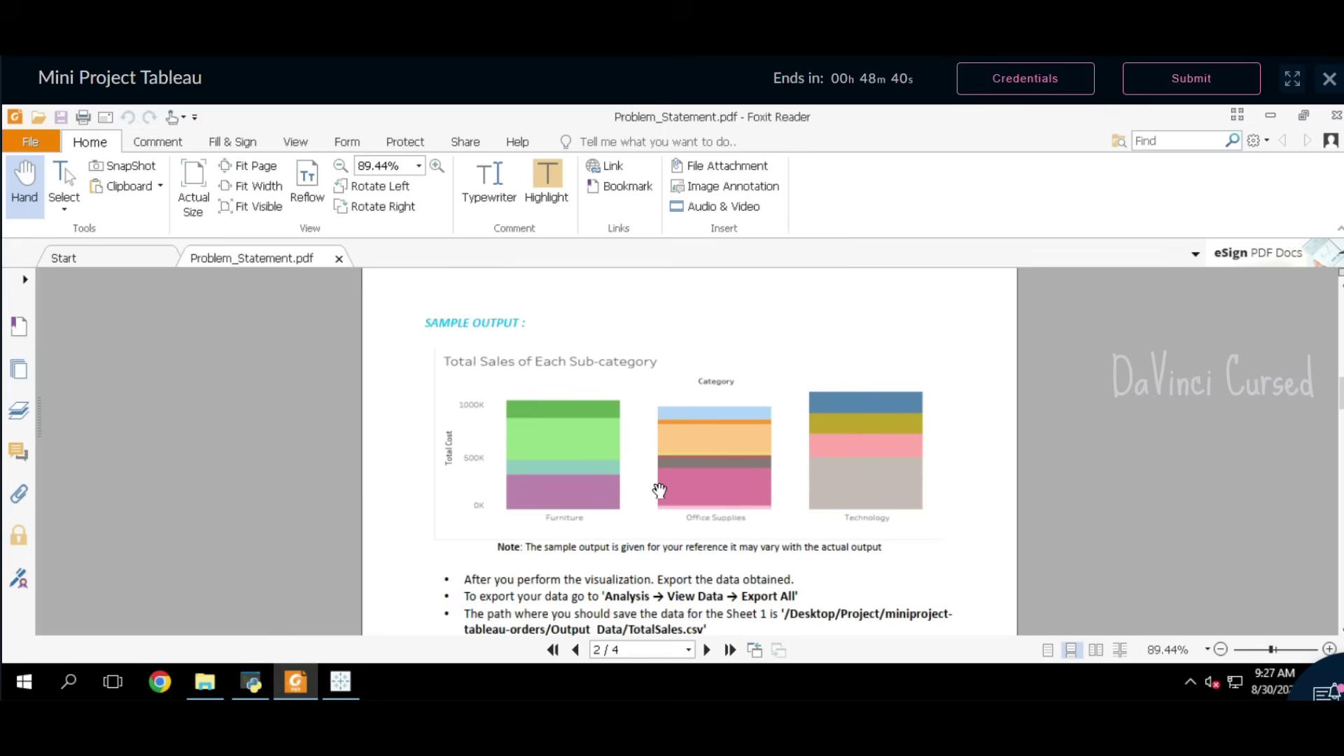
scroll(660, 490, "down", 3)
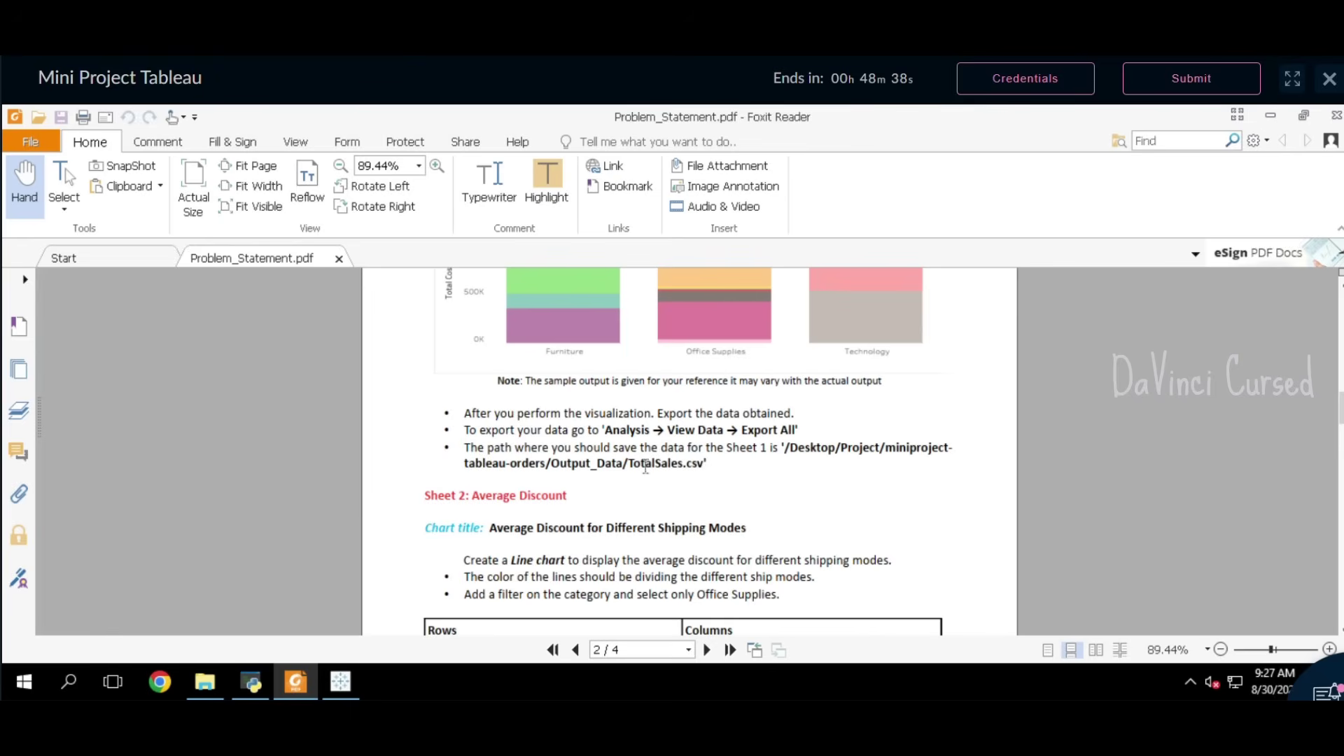
left_click_drag(630, 471, 684, 472)
scroll(722, 462, "up", 2)
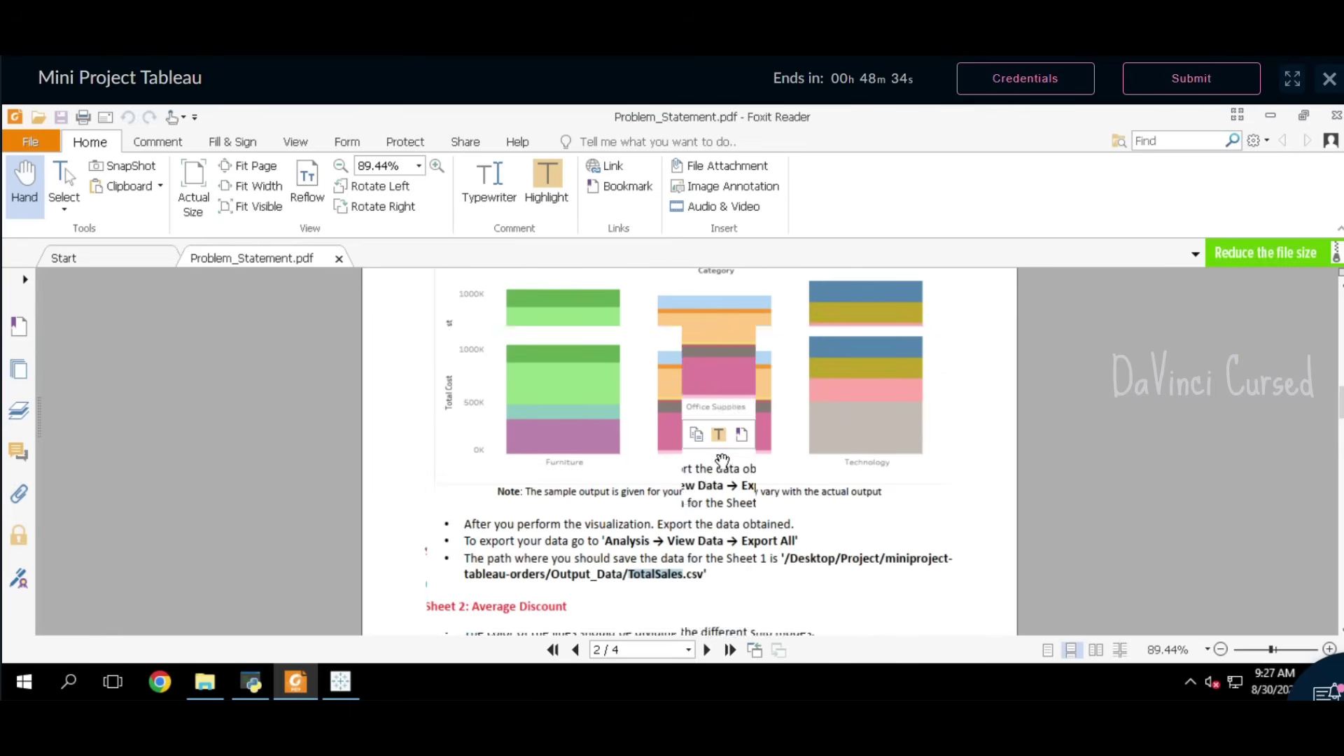
left_click(340, 681)
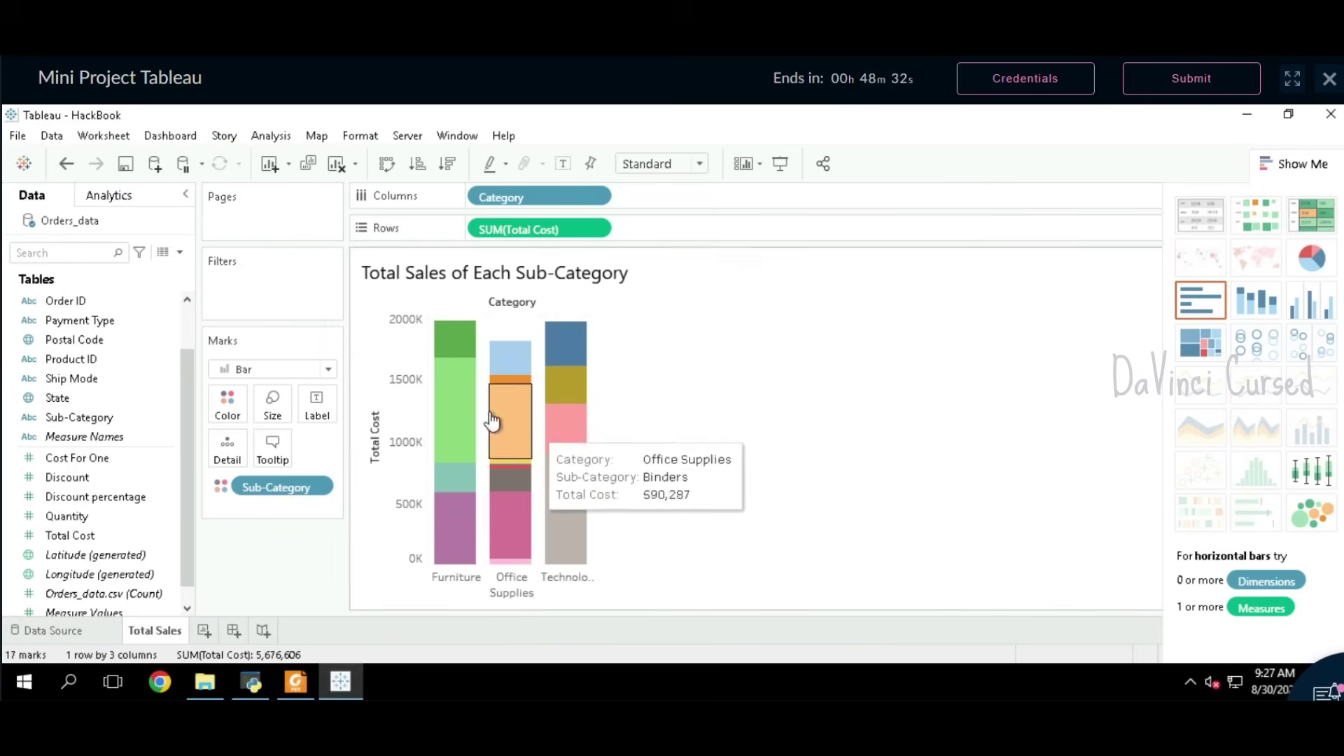
Step: Export the chart's View Data as TotalSales.csv into miniproject-tableau-orders > Output_Data
left_click(262, 141)
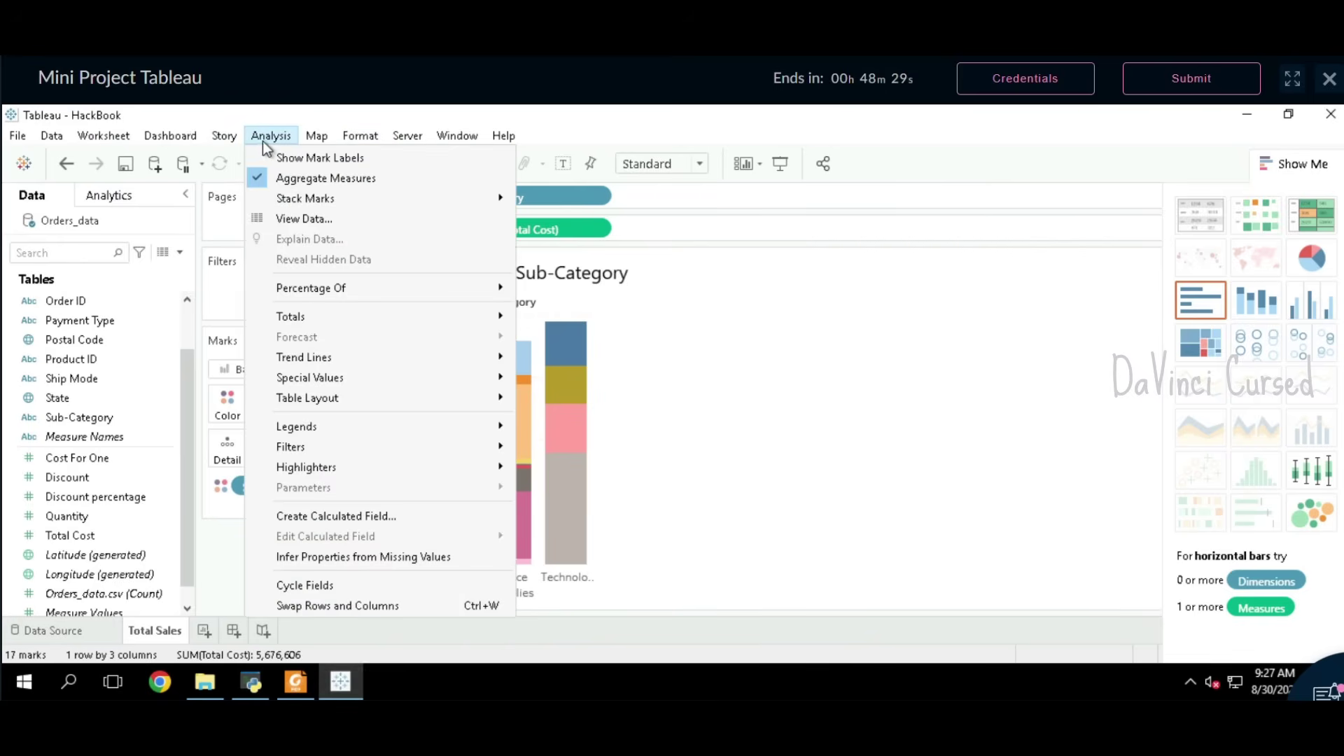
left_click(292, 217)
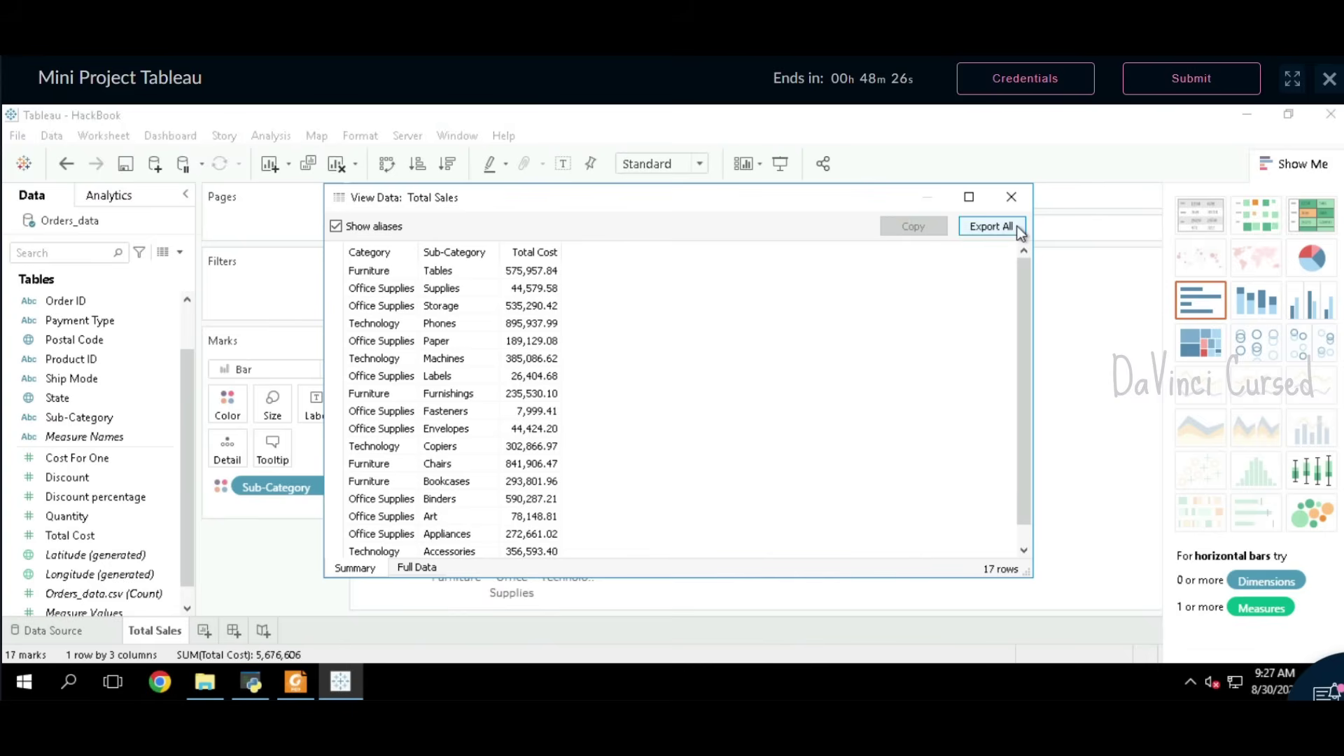
left_click(1014, 228)
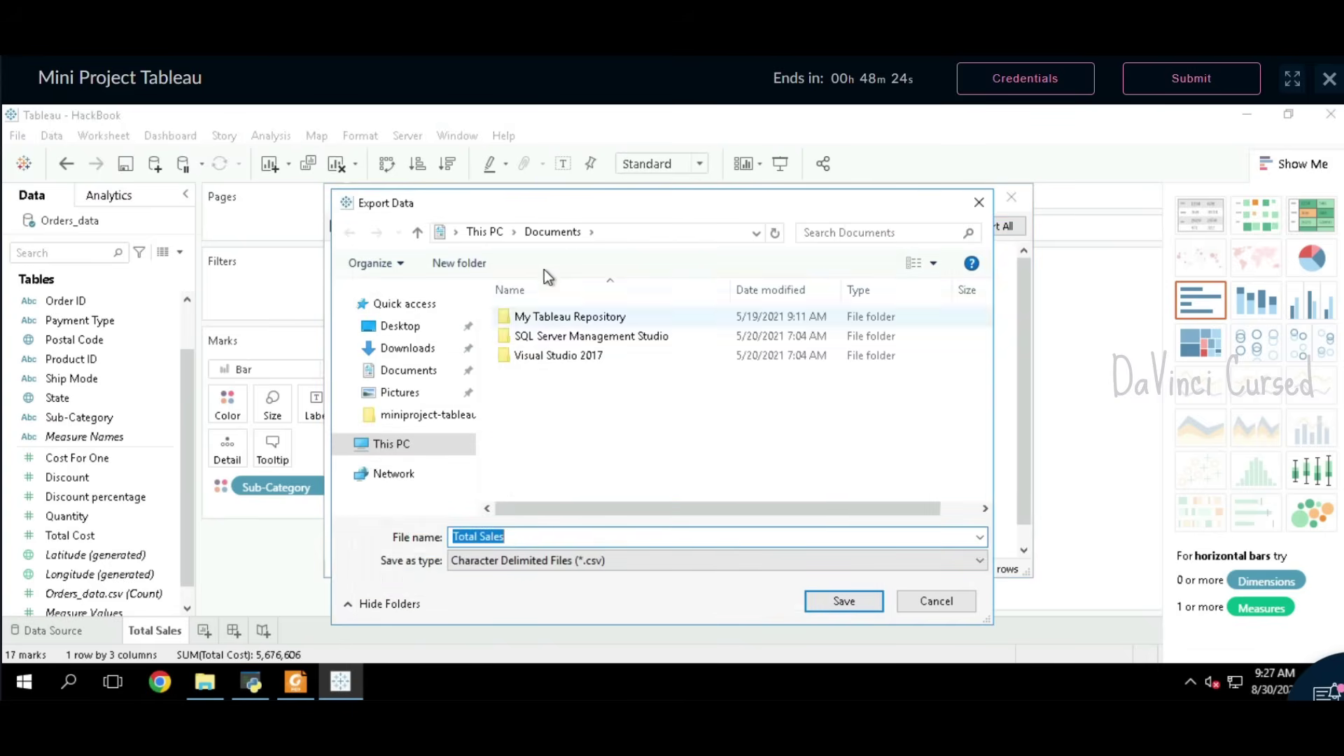
left_click(402, 327)
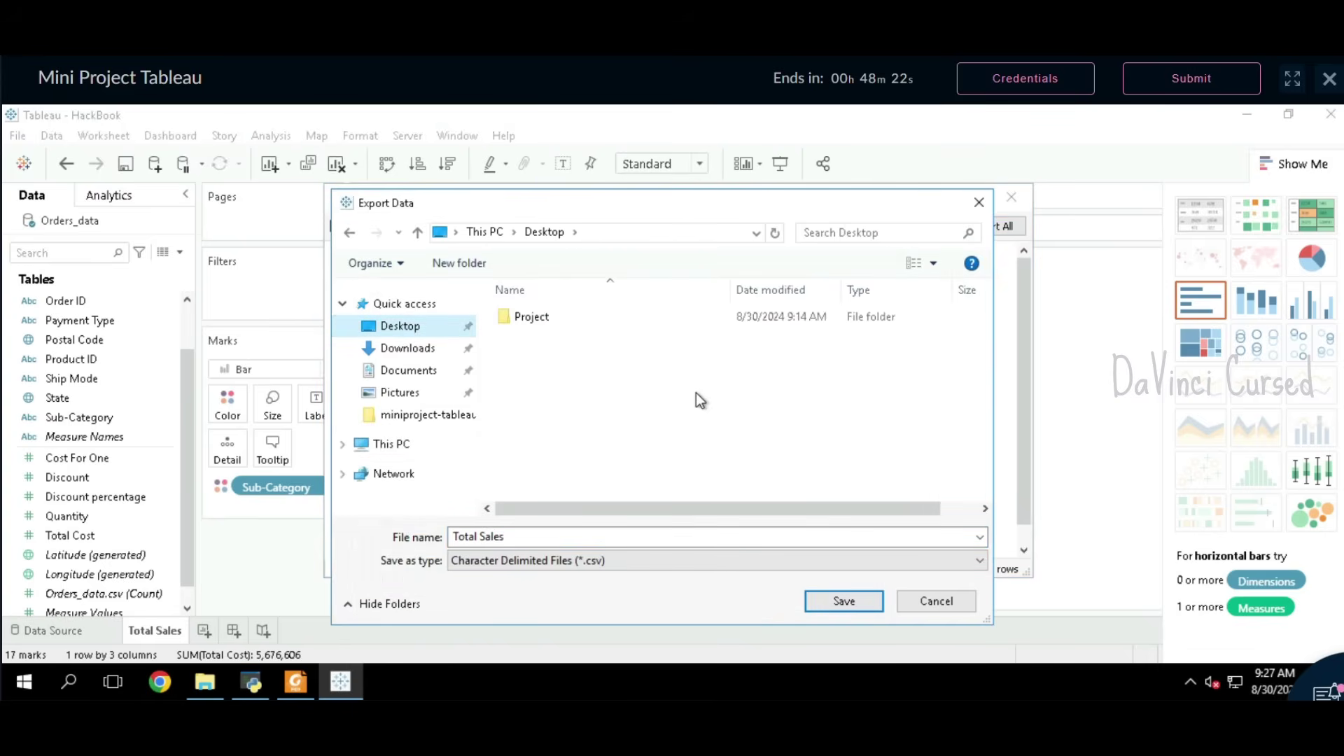
left_click(585, 317)
double_click(585, 316)
double_click(585, 317)
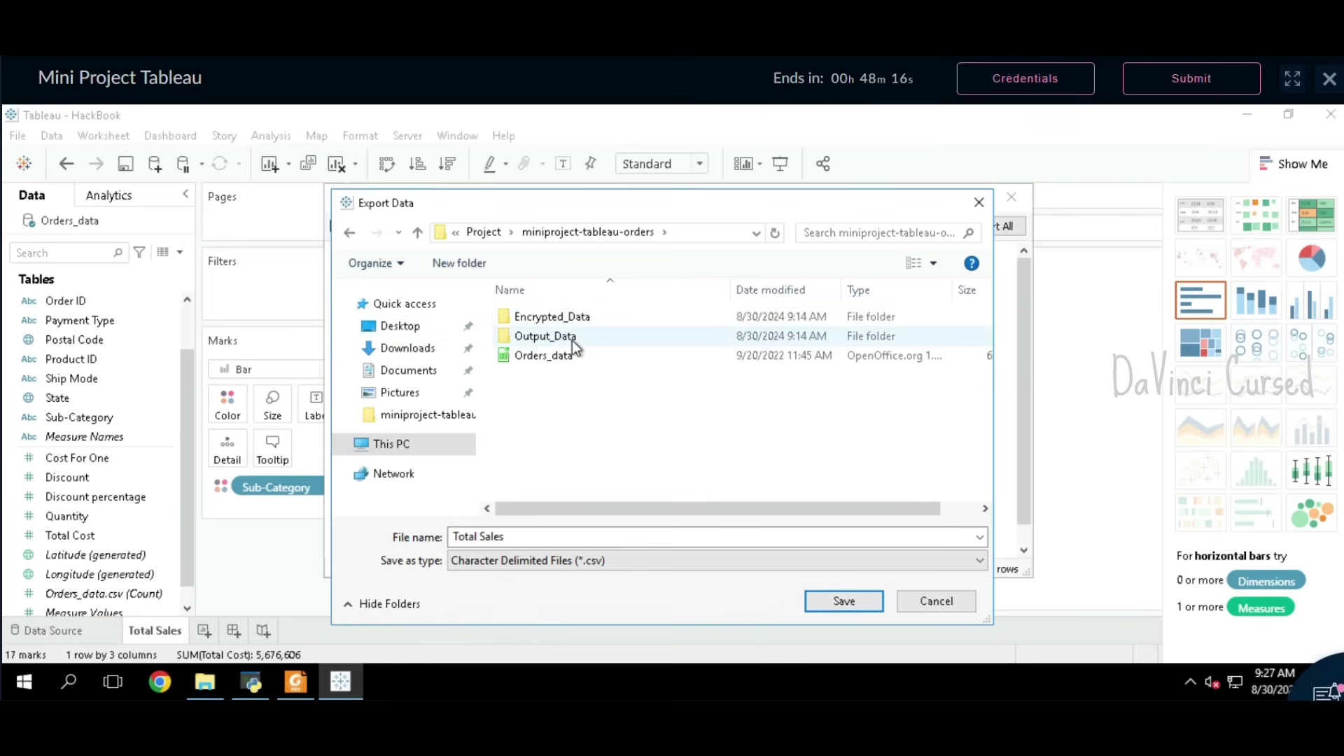
double_click(573, 341)
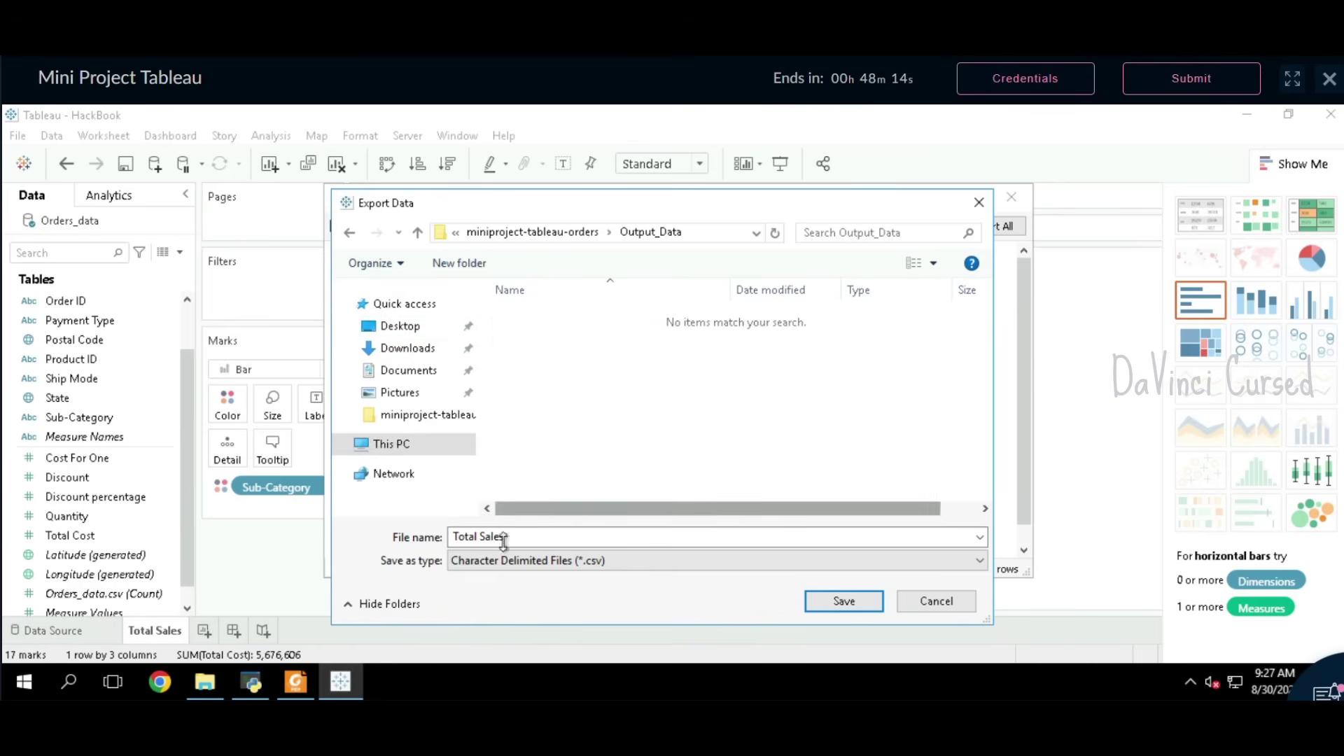
left_click(530, 545)
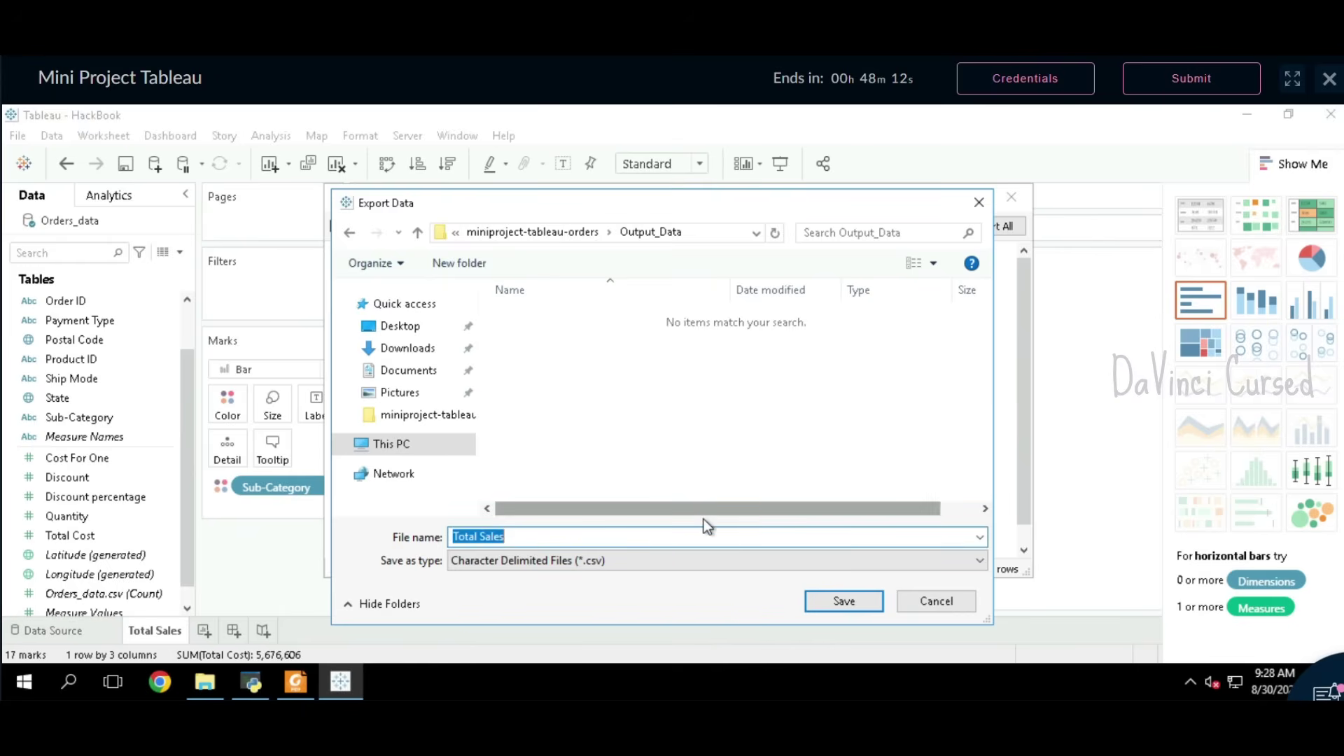
type("TotalSales")
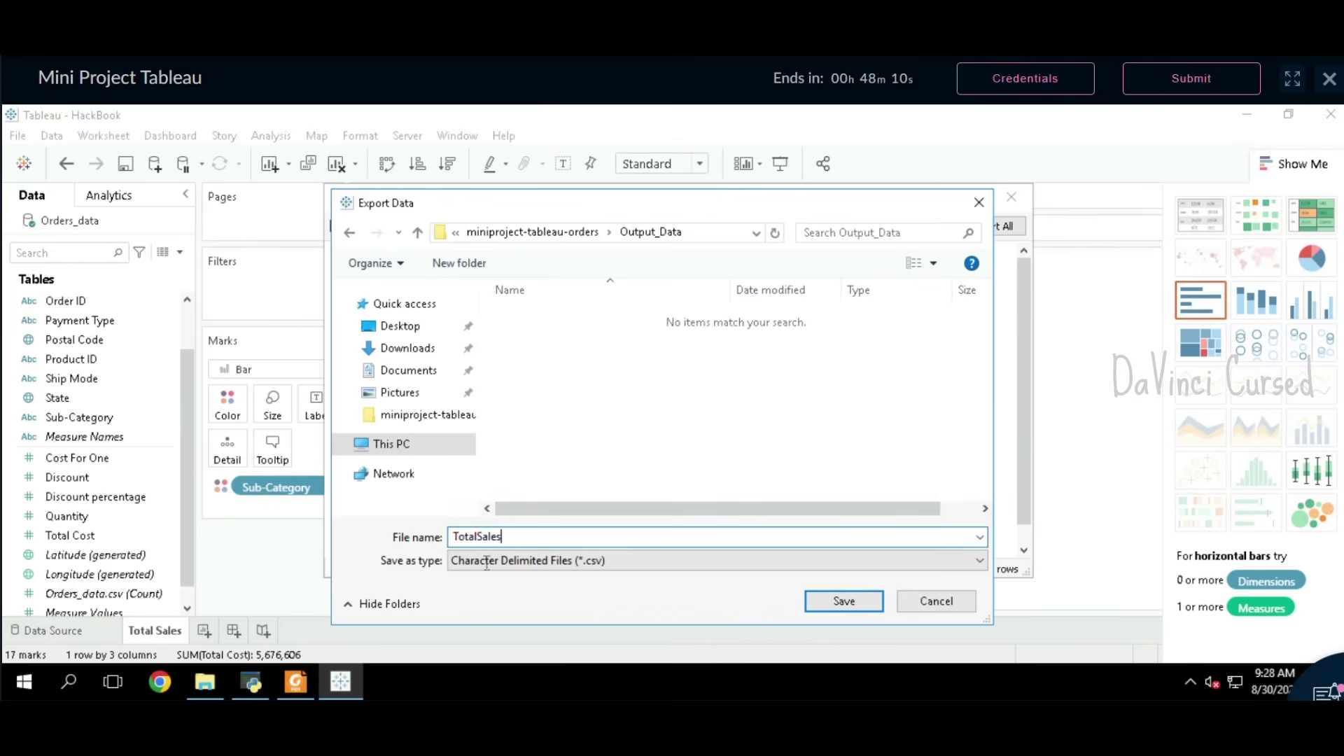
left_click(839, 602)
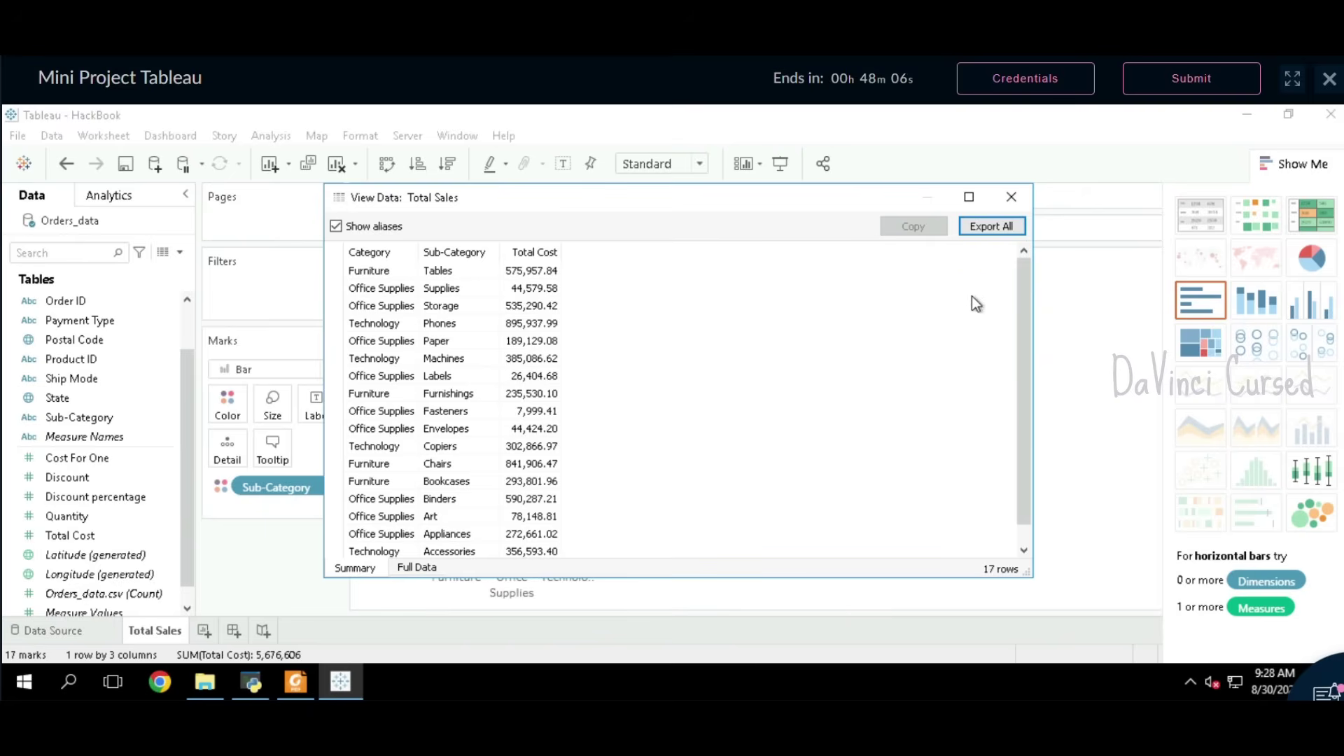
left_click(1011, 197)
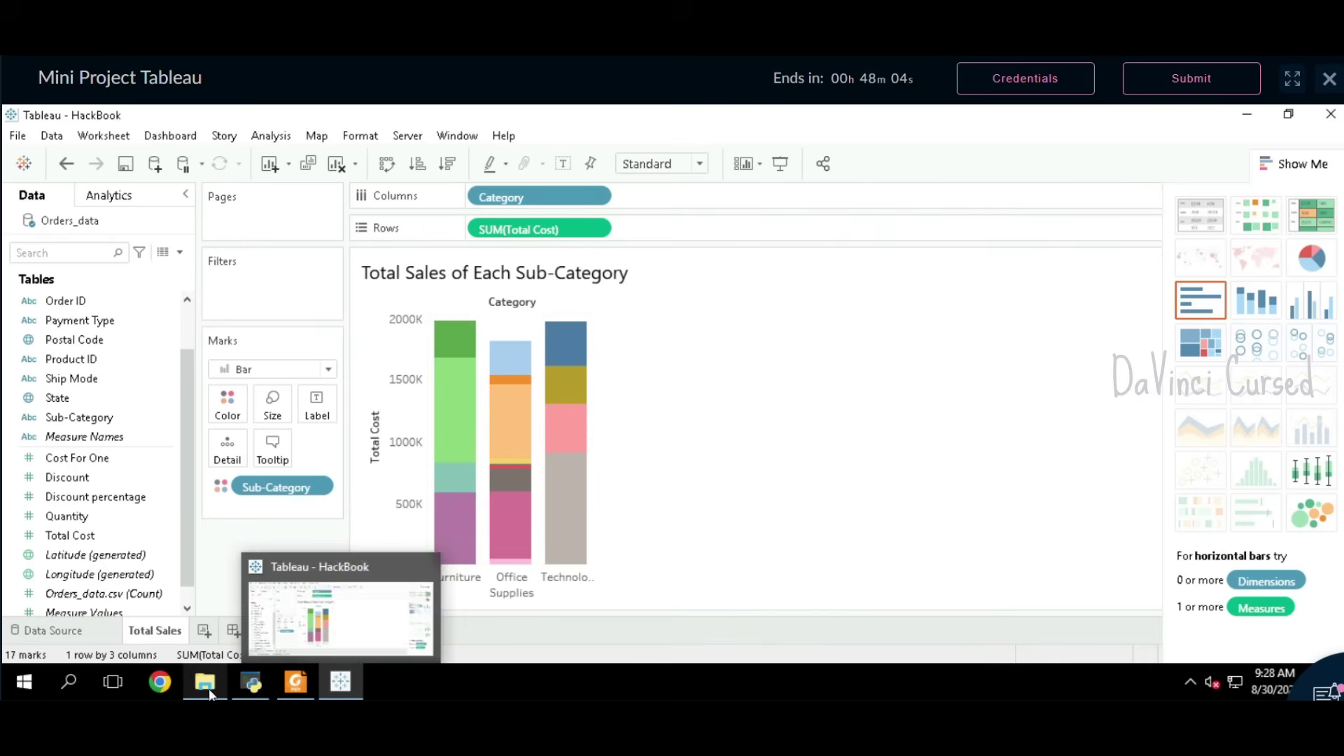
Step: Confirm in File Explorer that TotalSales.csv exists in Output_Data
left_click(207, 686)
double_click(236, 238)
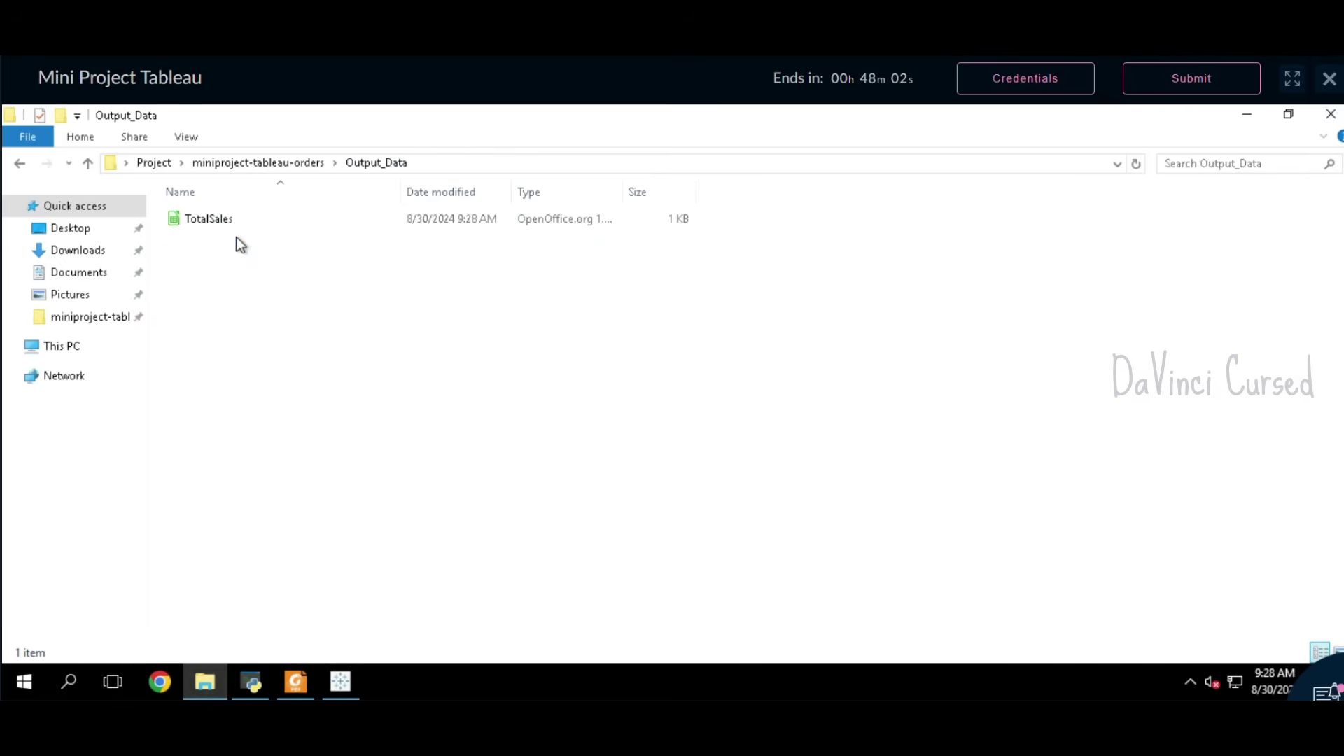
left_click(249, 229)
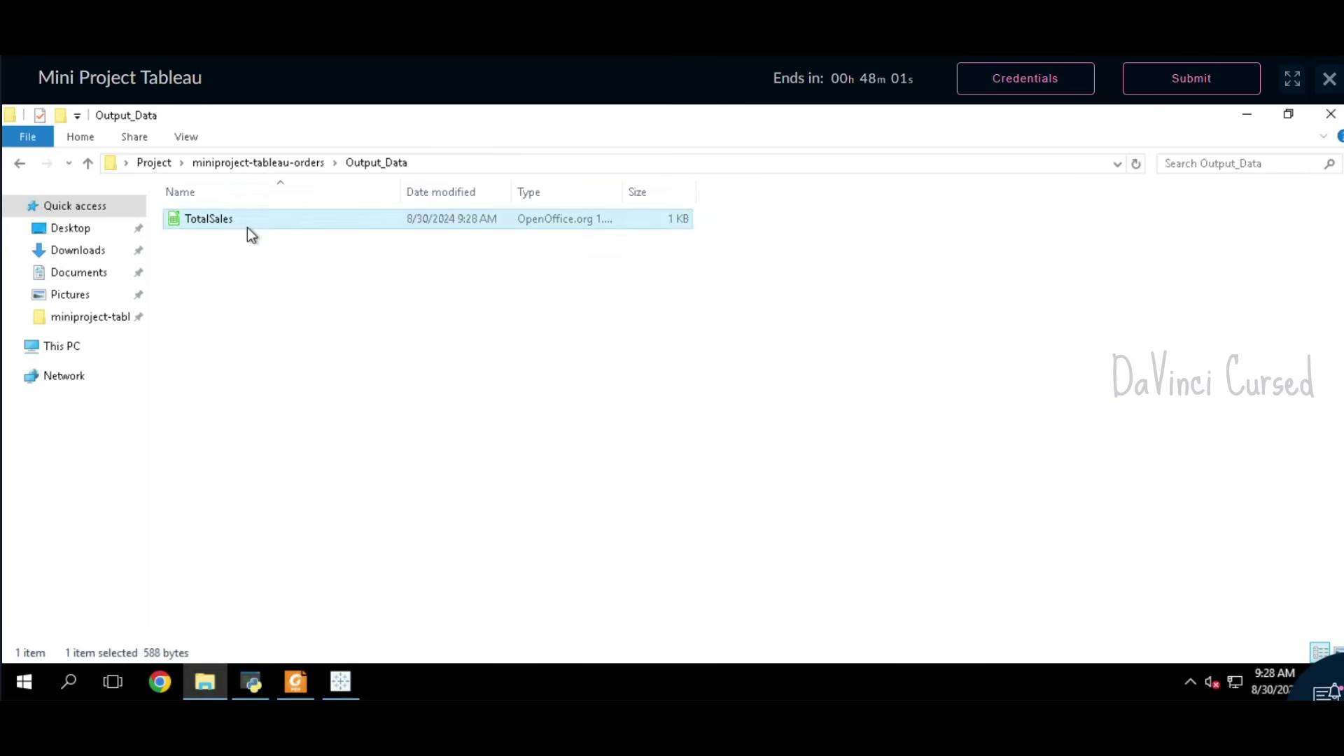
left_click(420, 400)
left_click(351, 684)
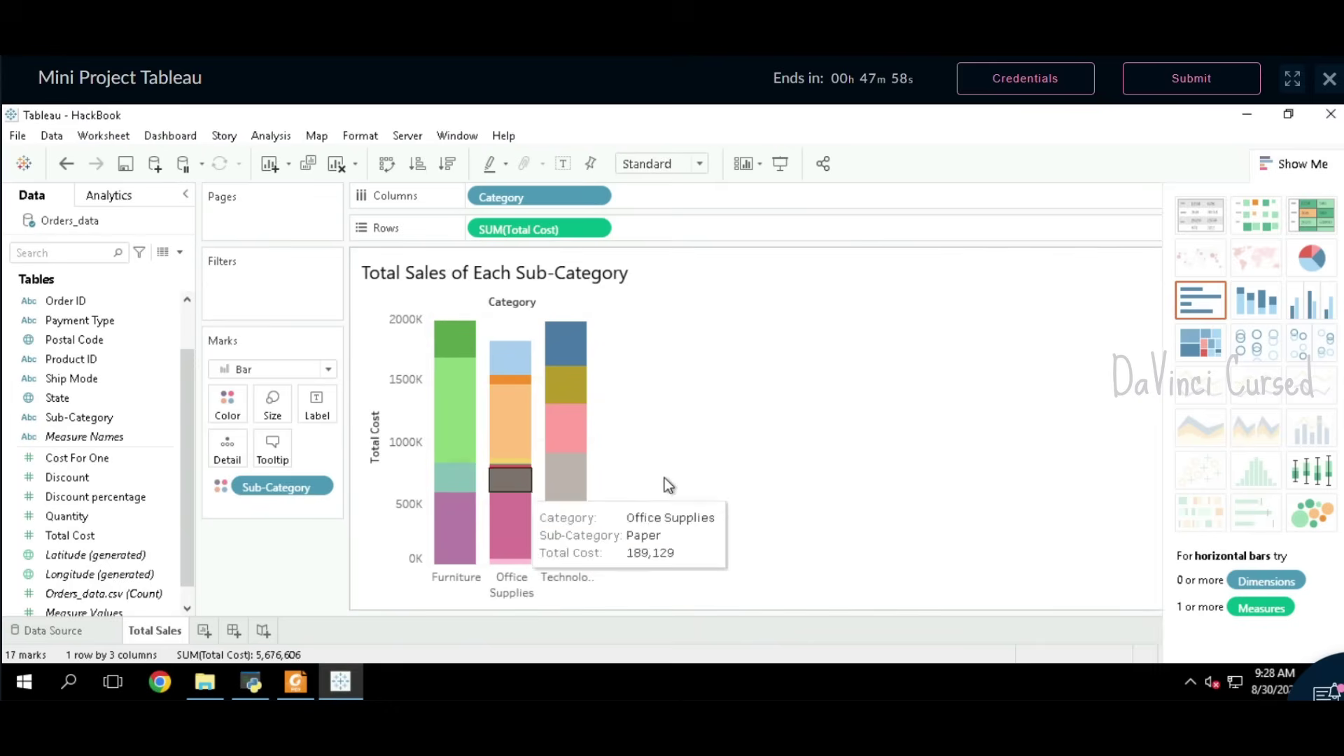
Step: Copy the Sheet 2 heading 'Average Discount' from the problem statement PDF
left_click(297, 683)
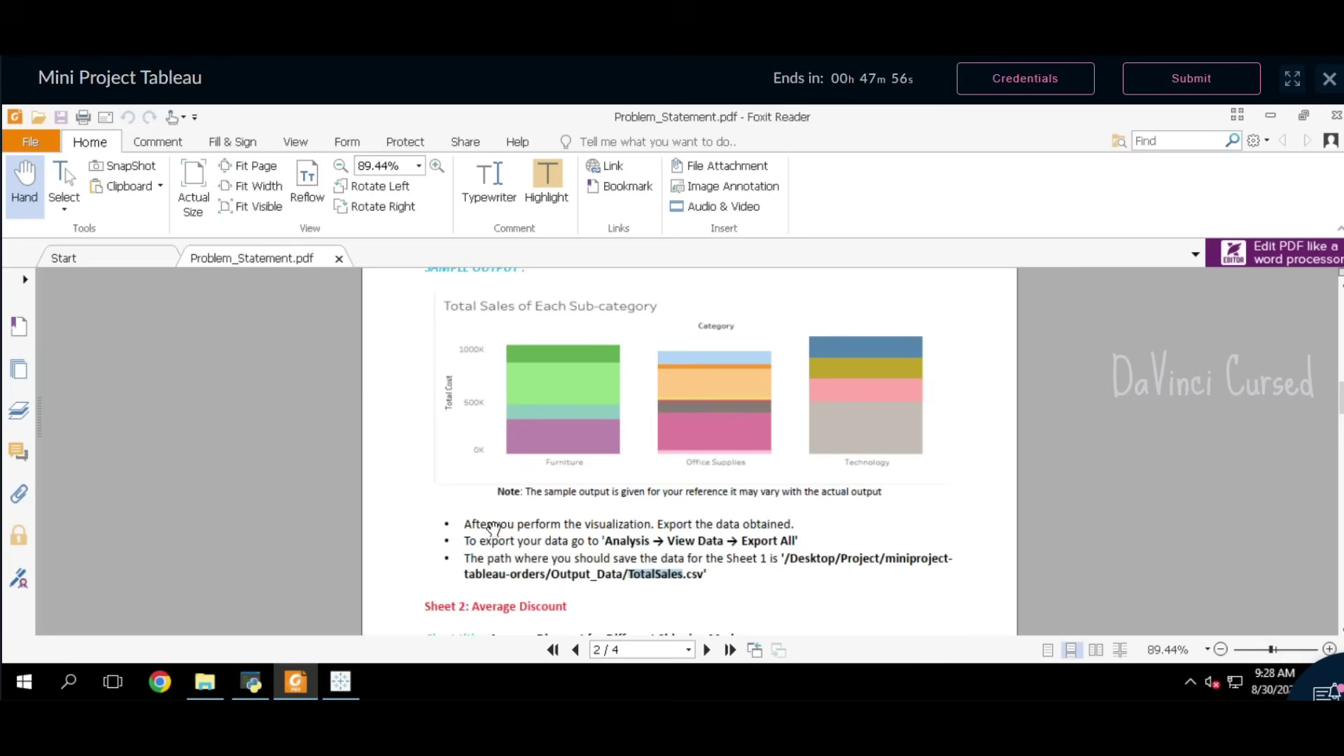
scroll(517, 527, "down", 3)
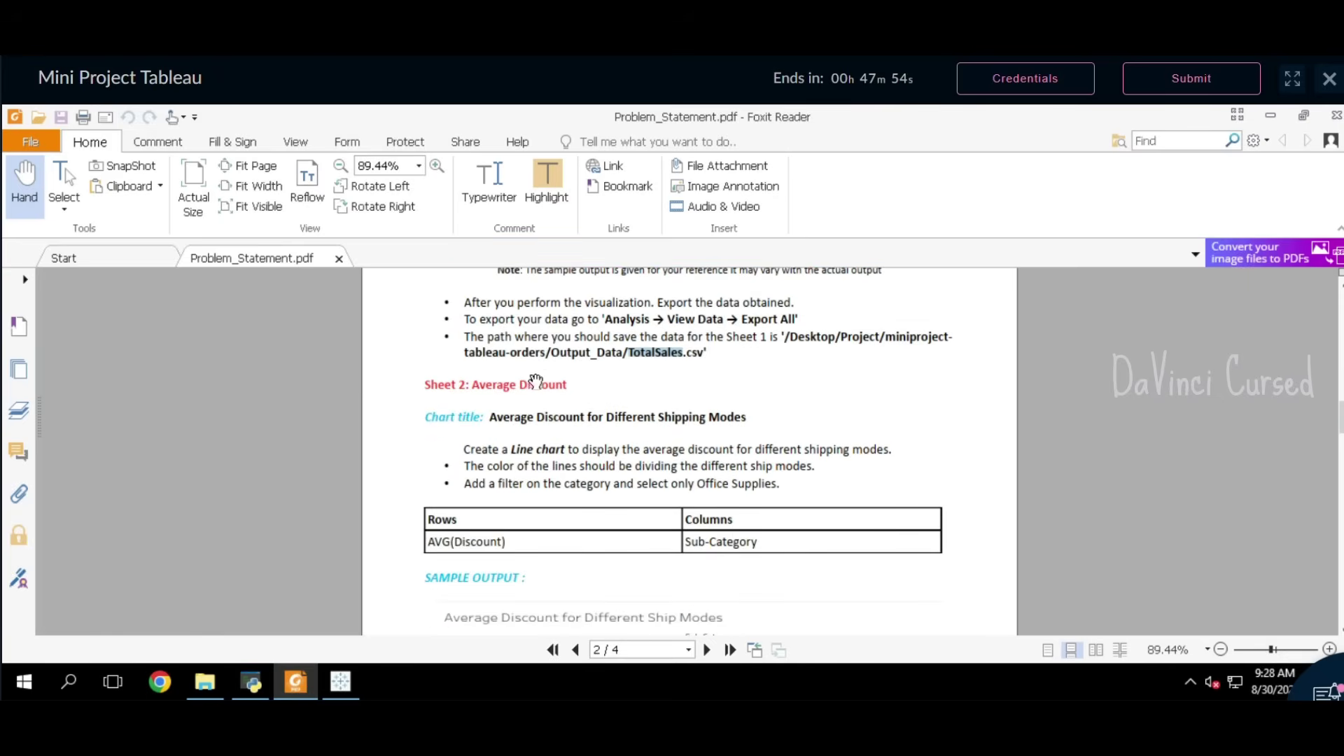
left_click_drag(575, 390, 472, 390)
left_click(488, 357)
left_click(341, 682)
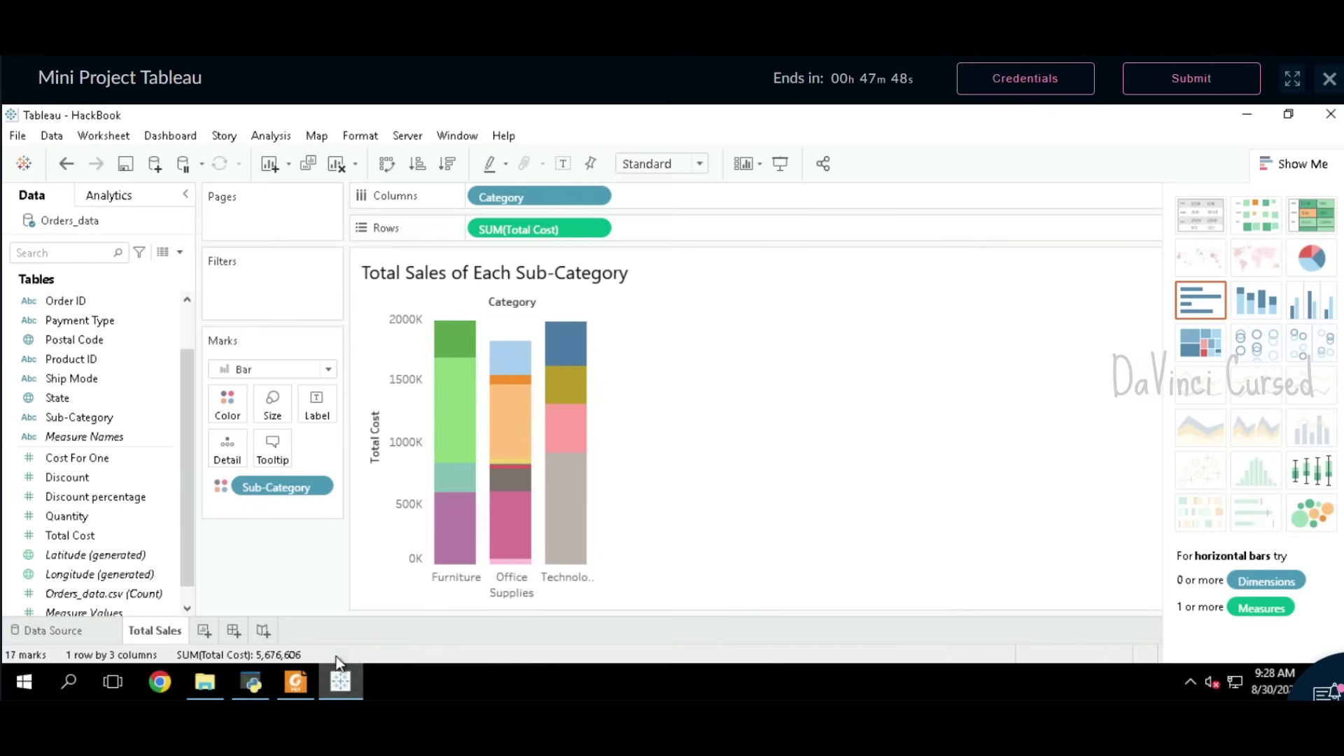
Step: Add a new worksheet named Average Discount
left_click(204, 632)
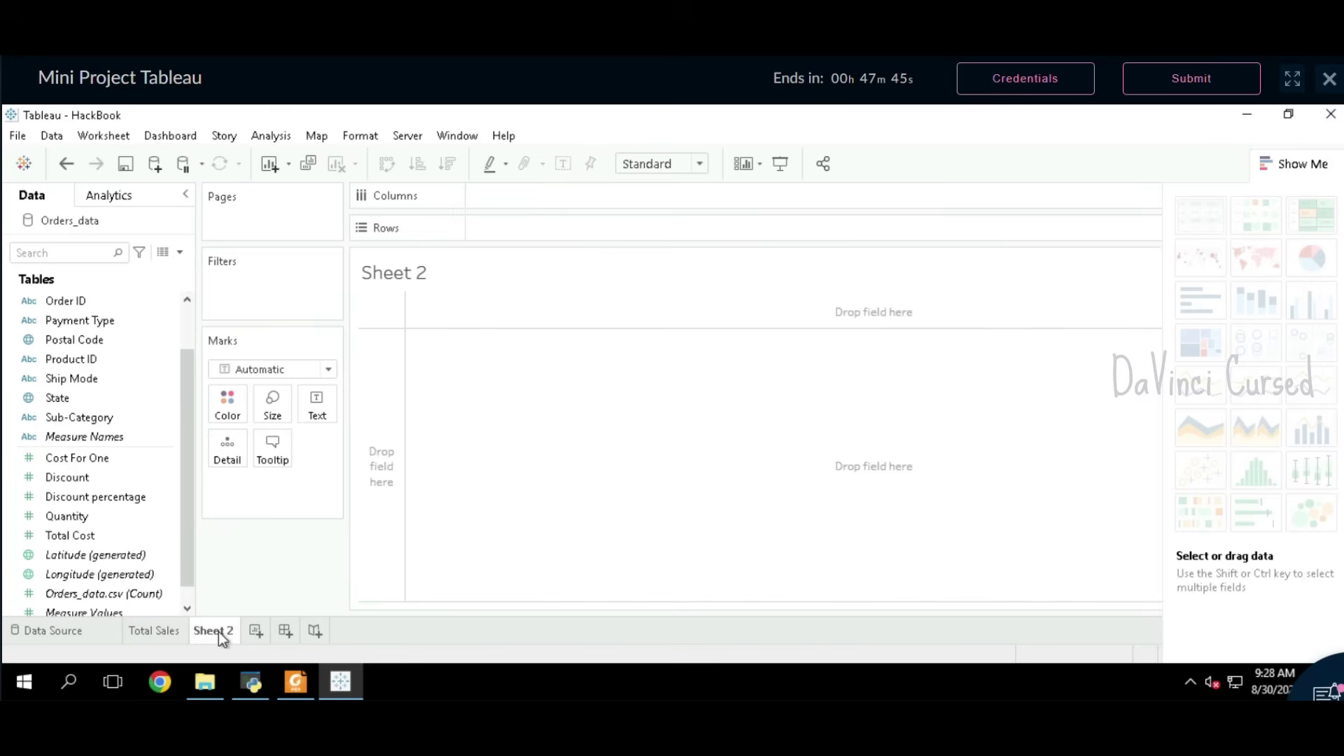
key("ctrl+v")
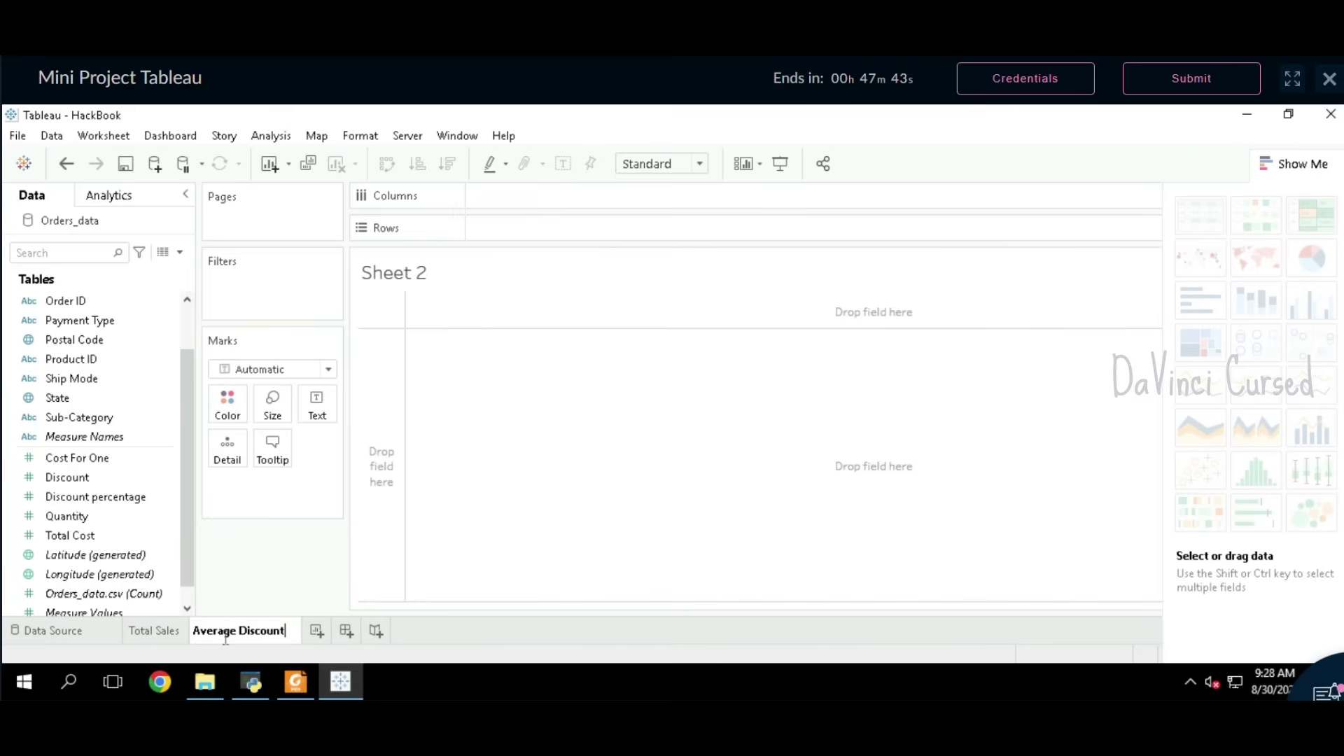
key("Return")
Step: Select the required chart title text in the problem statement PDF
left_click(291, 681)
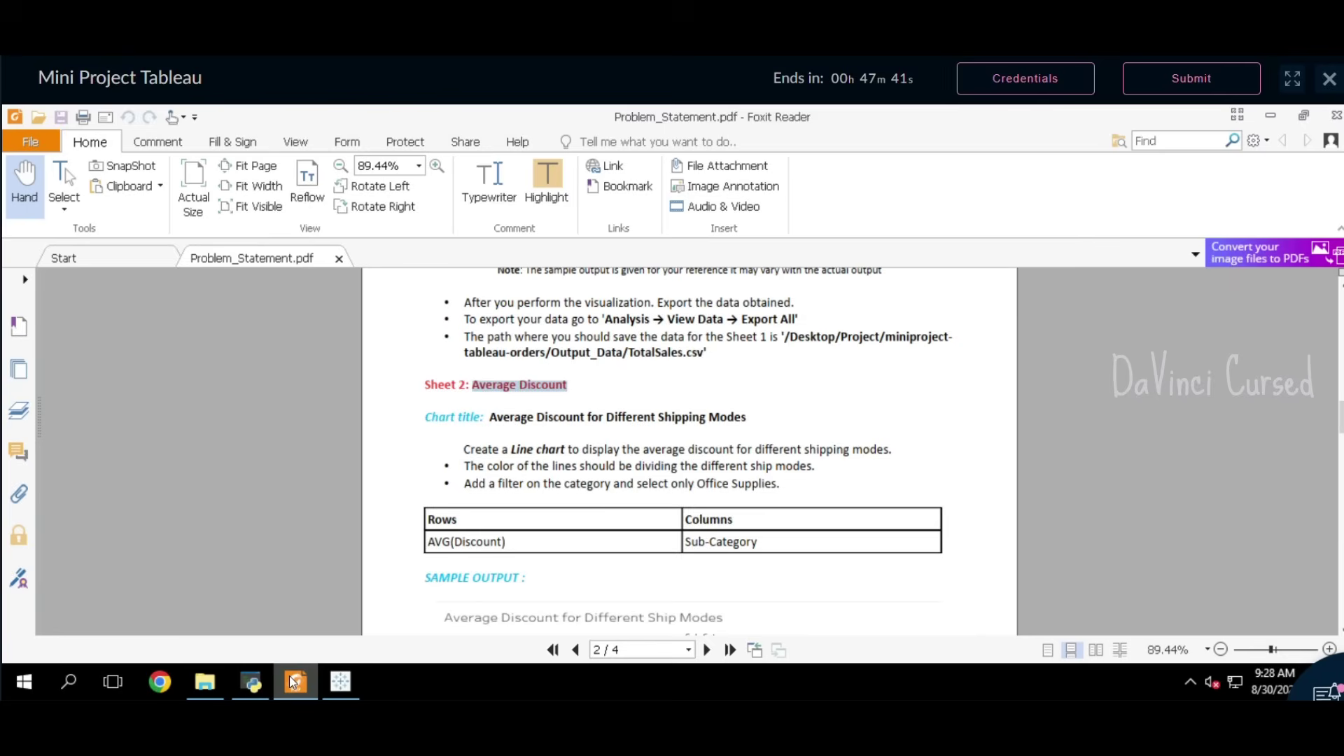
left_click(498, 424)
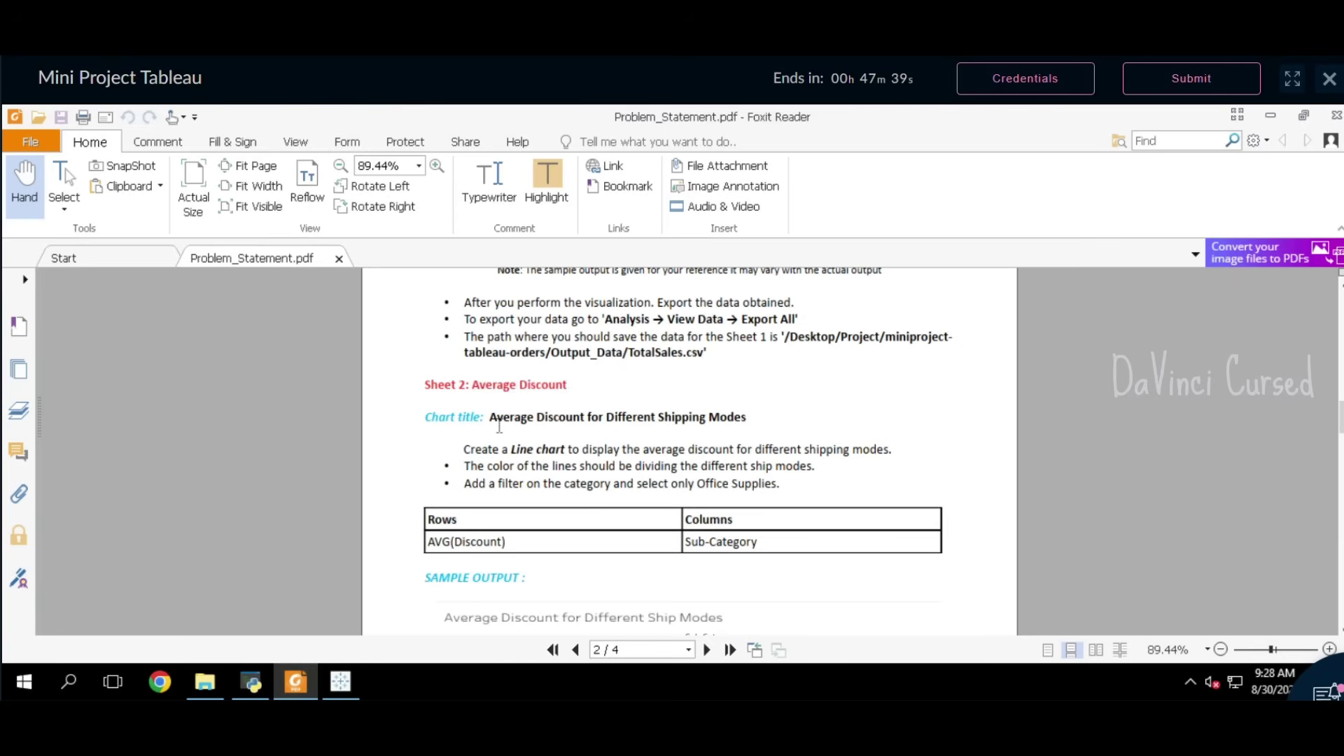
left_click_drag(497, 424, 746, 420)
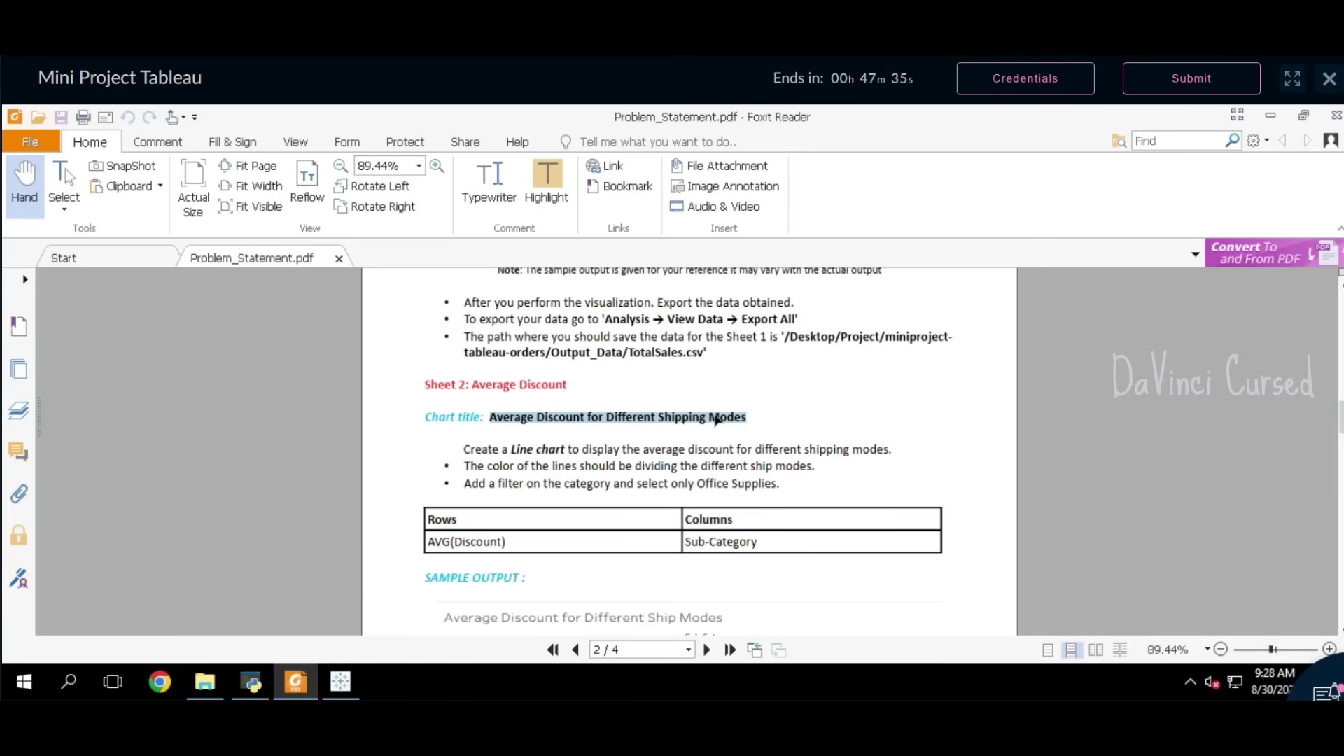
left_click(340, 681)
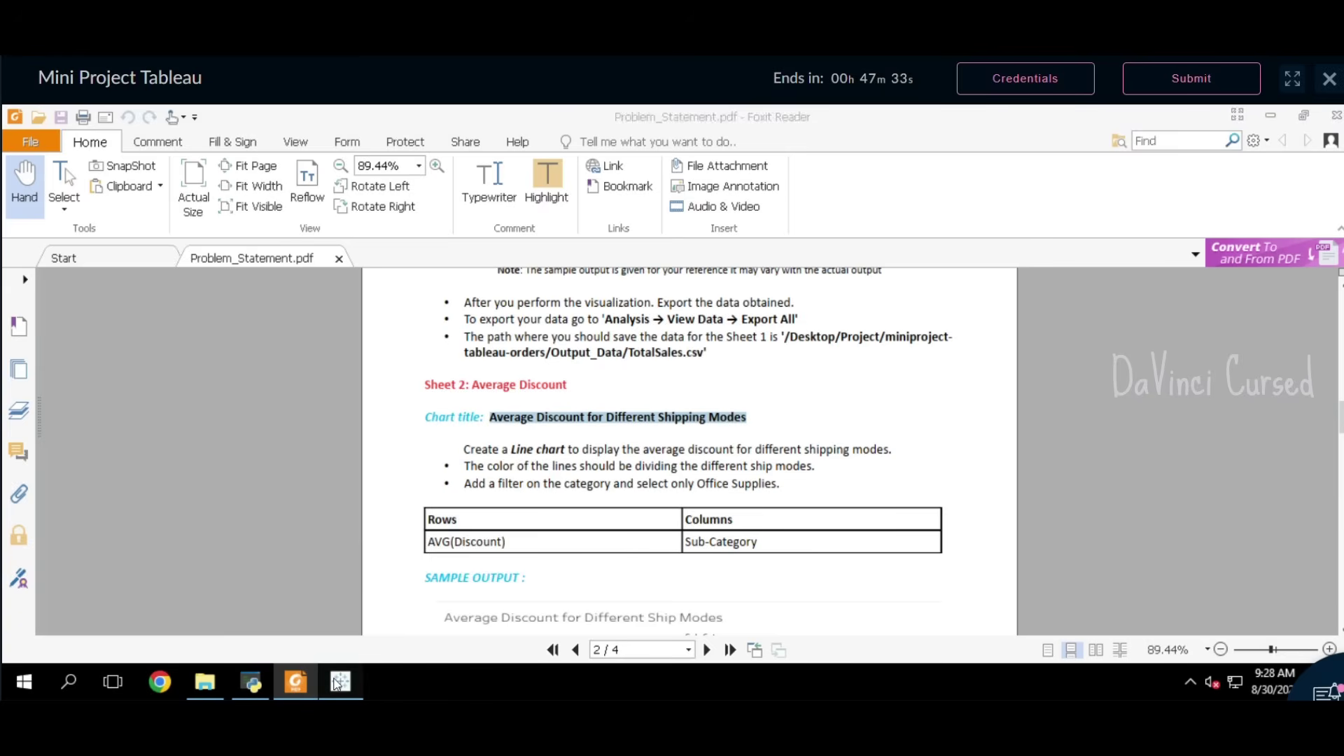
Step: Replace the <Sheet Name> title with 'Average Discount for Different Shipping Modes'
double_click(486, 271)
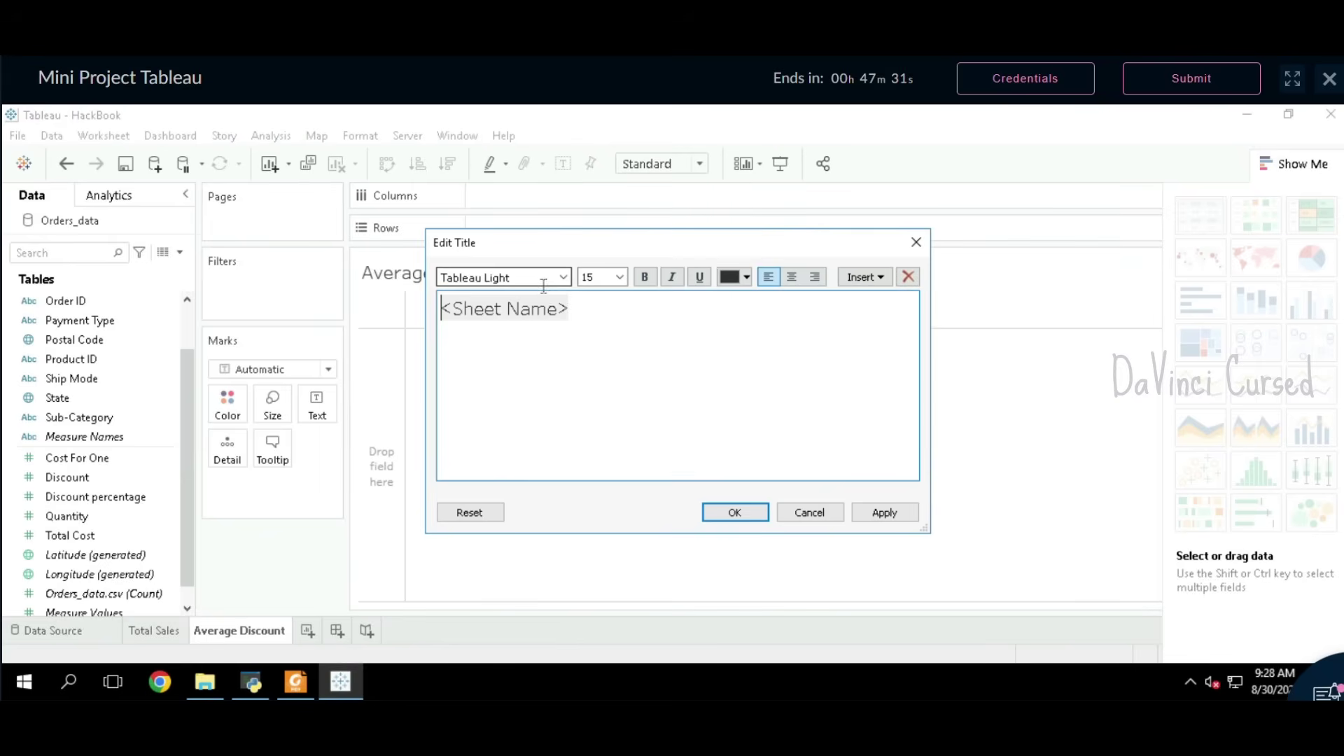
triple_click(453, 327)
left_click(453, 327)
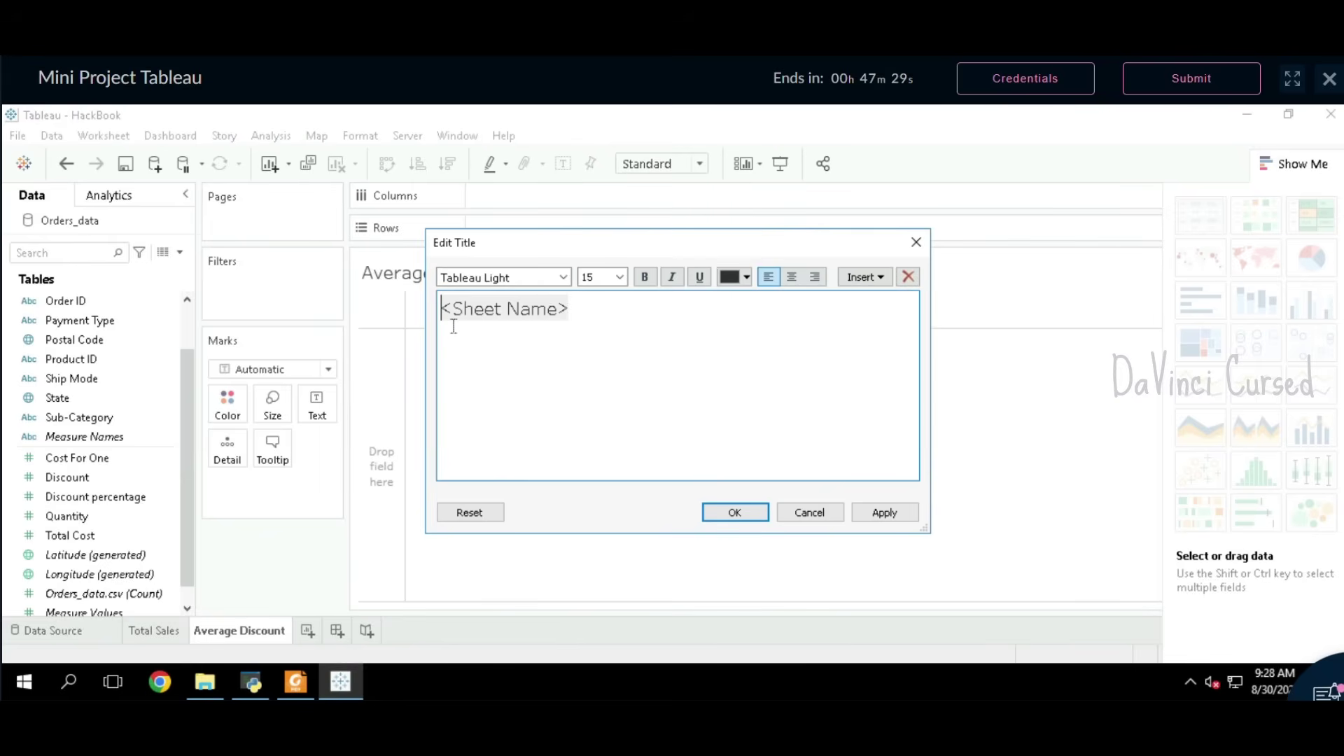
key("Delete")
key("Delete")
key("Delete")
key("Delete")
key("Delete")
key("Delete")
key("Delete")
key("Delete")
key("Delete")
key("Delete")
key("Delete")
key("Delete")
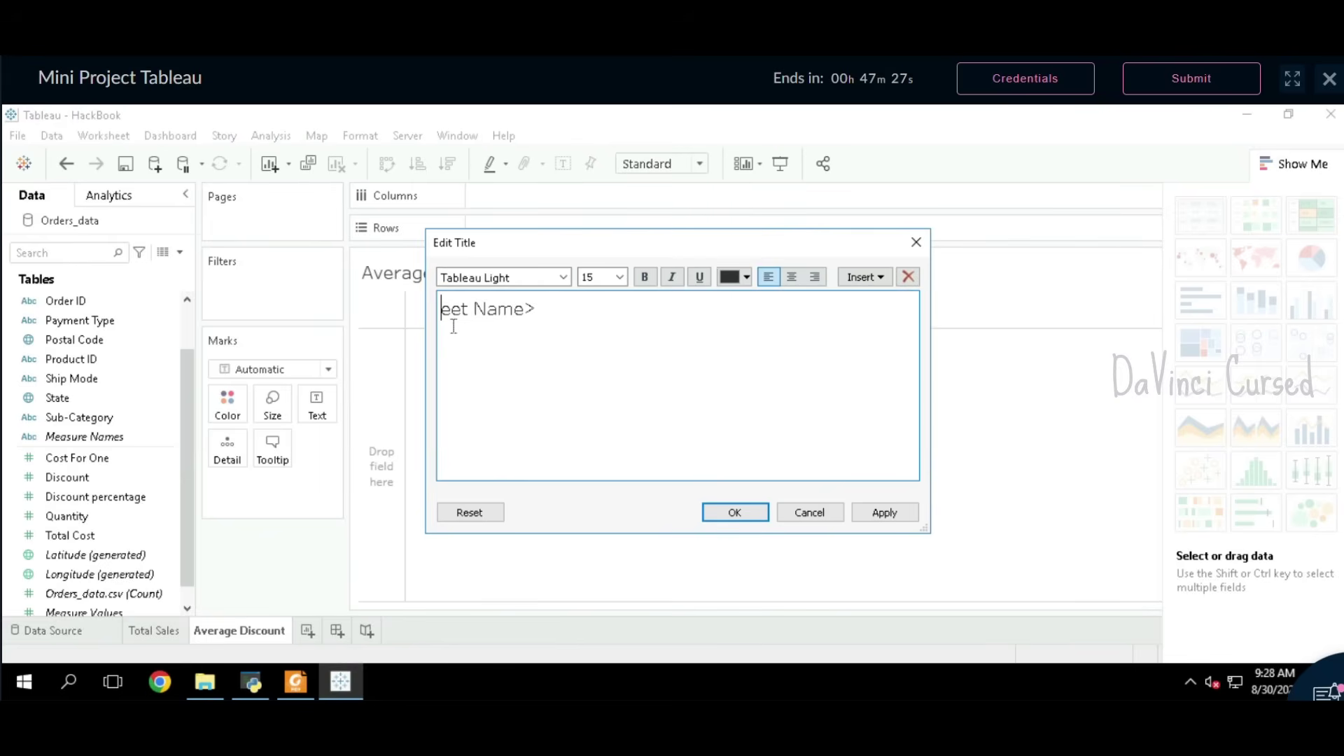
key("ctrl+v")
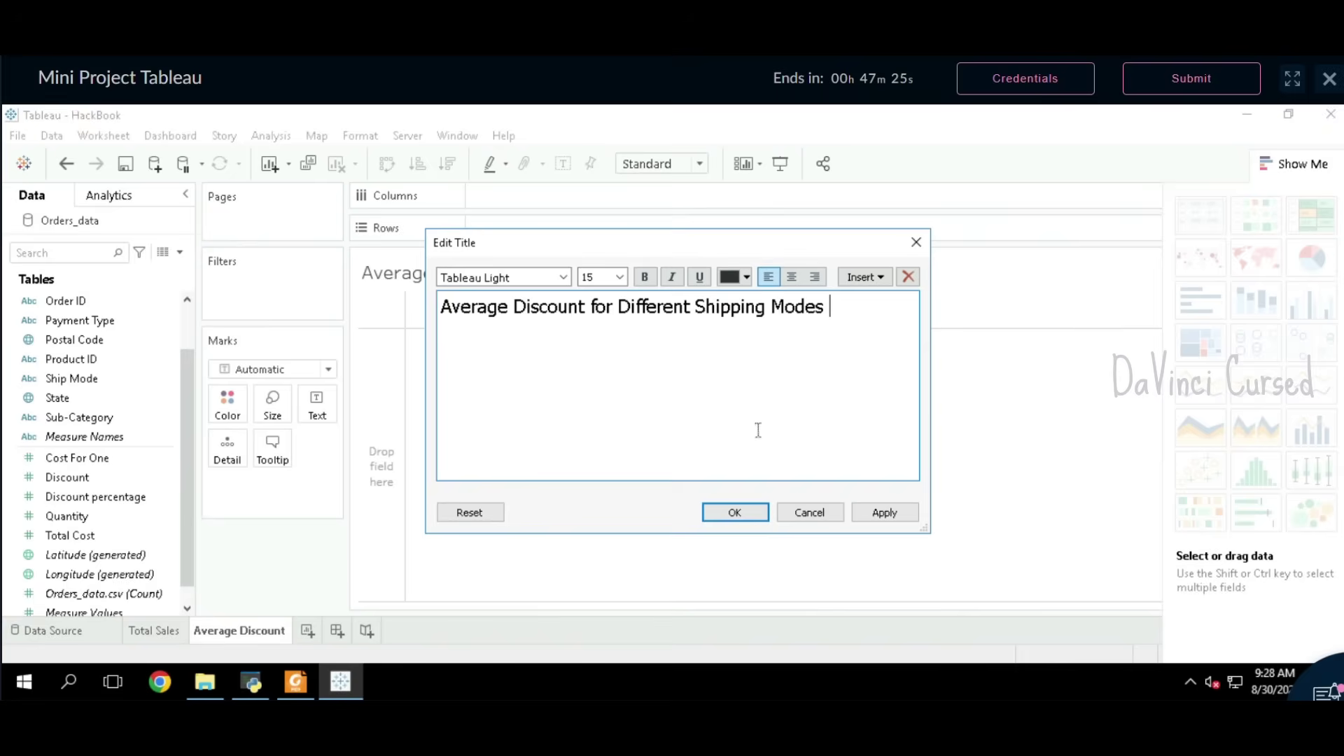
left_click(734, 511)
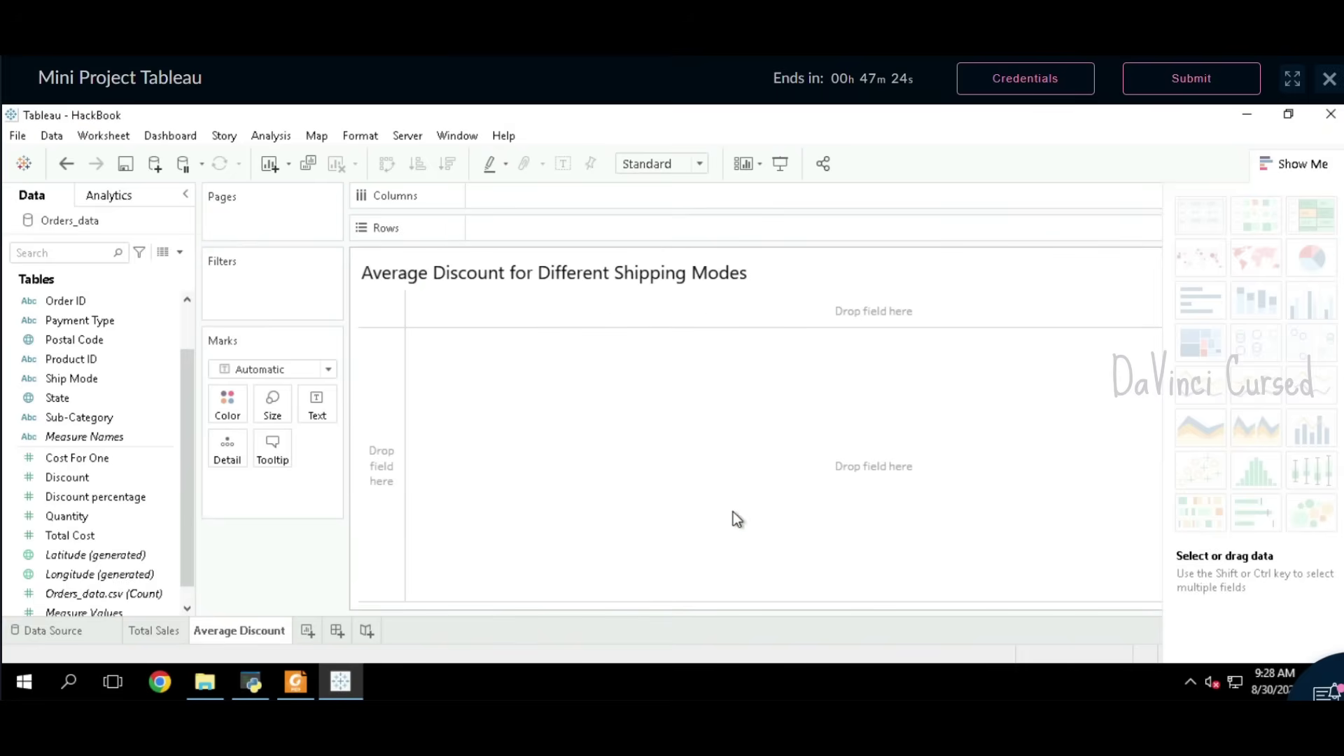
left_click(299, 680)
Step: Read the Sheet 2 line-chart requirements table, then return to the empty worksheet
scroll(578, 399, "down", 3)
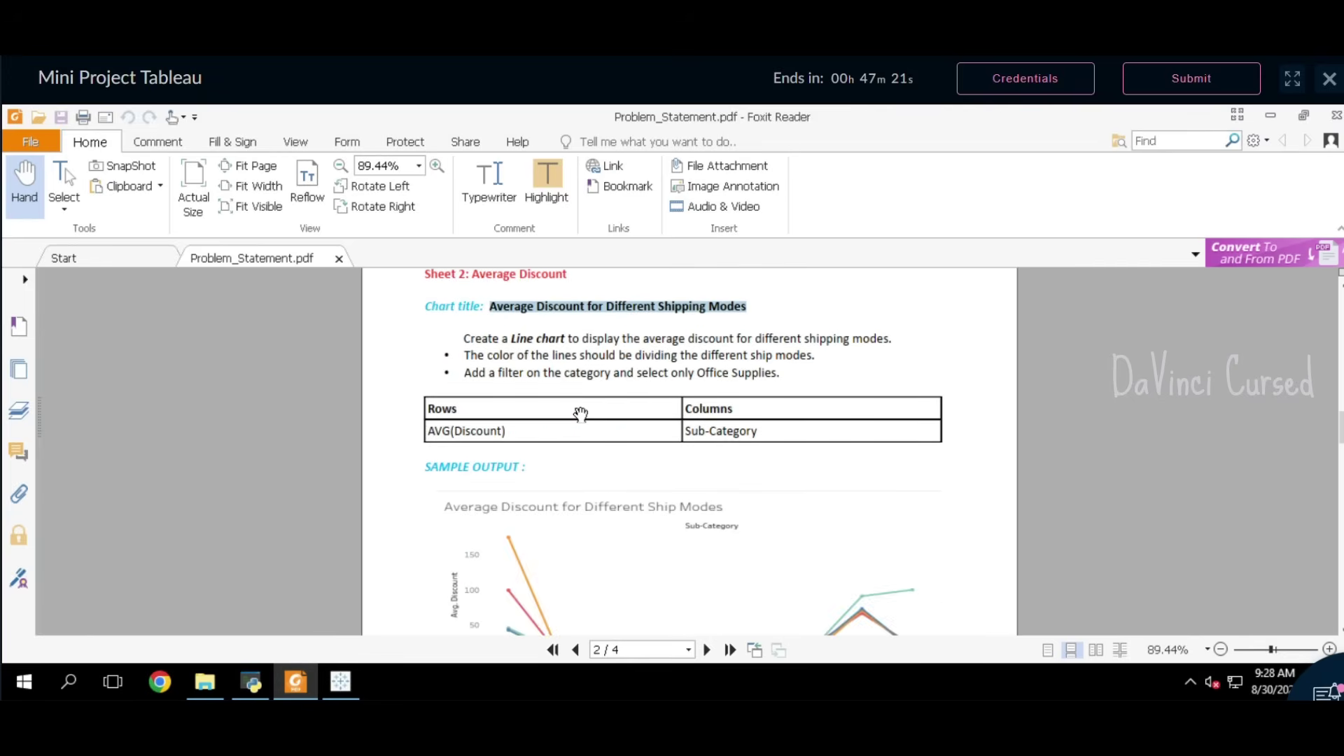
left_click(538, 346)
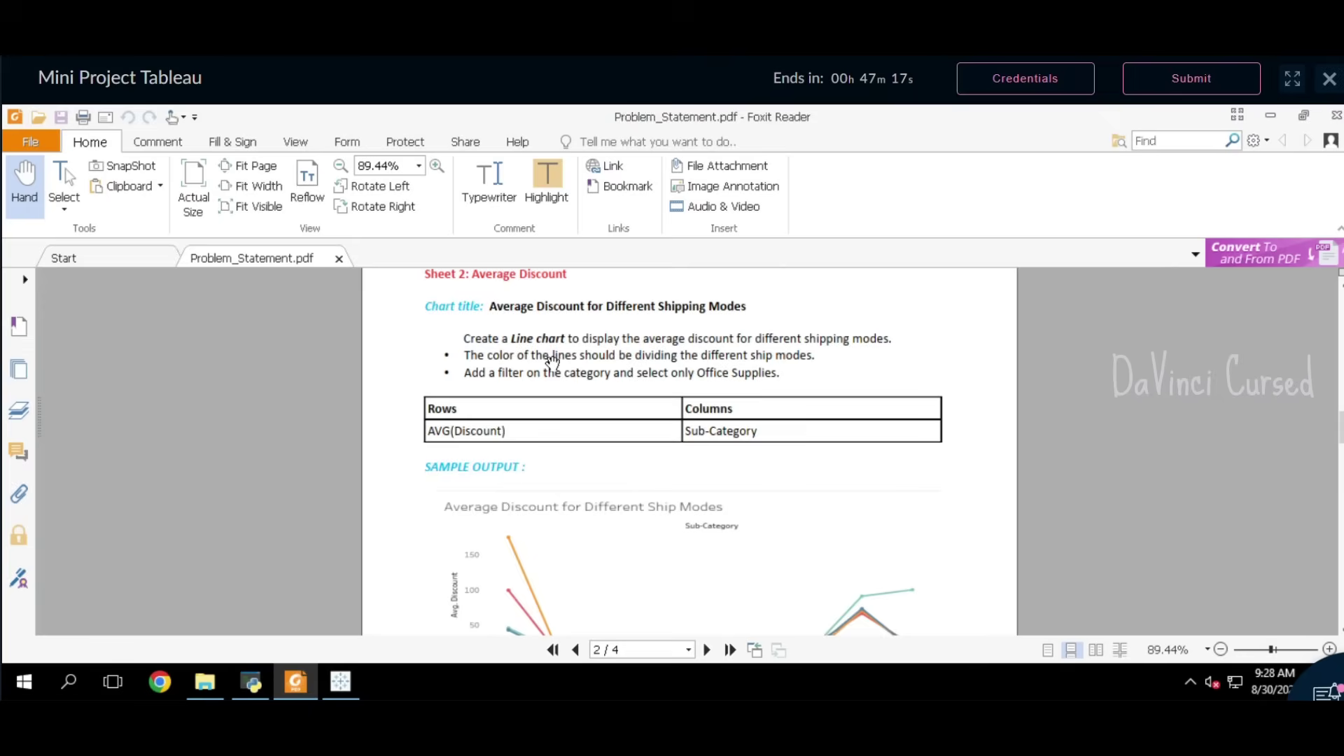
left_click(340, 680)
Step: Change the mark type to Line and check the problem statement PDF
left_click(273, 371)
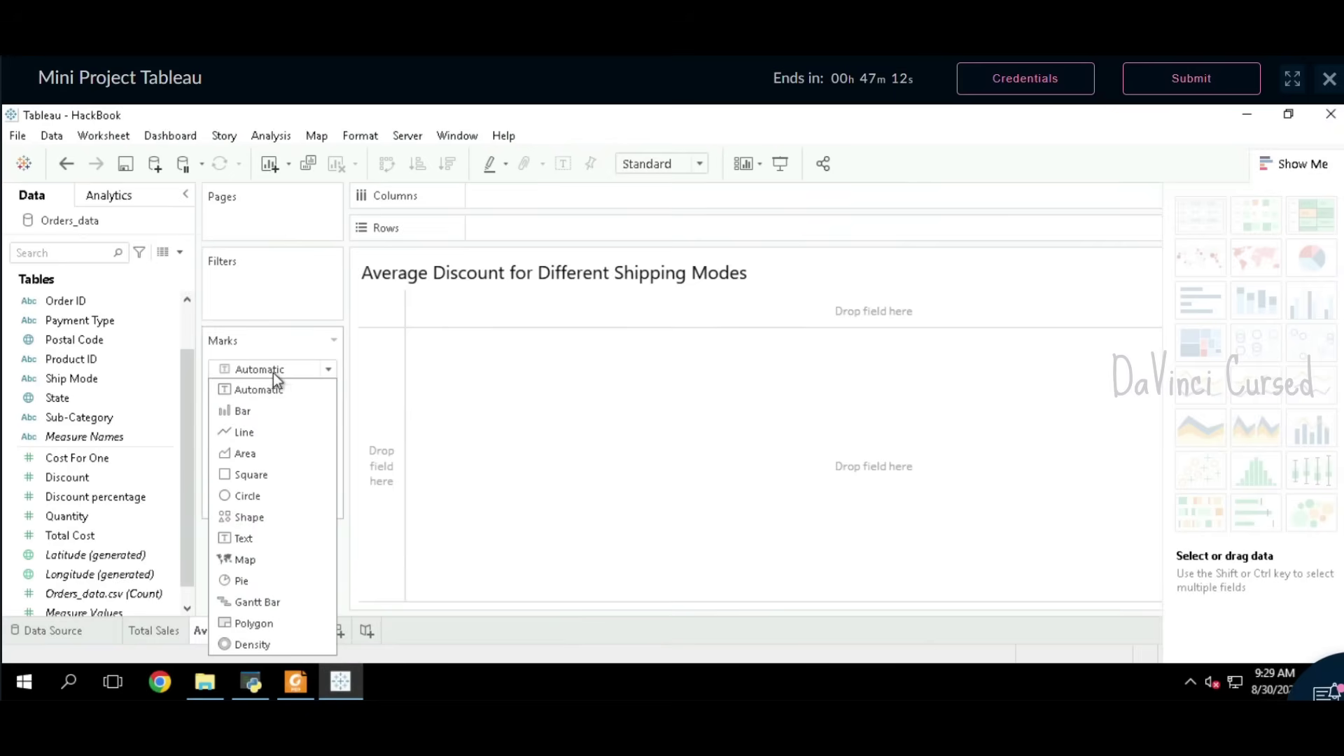
left_click(255, 432)
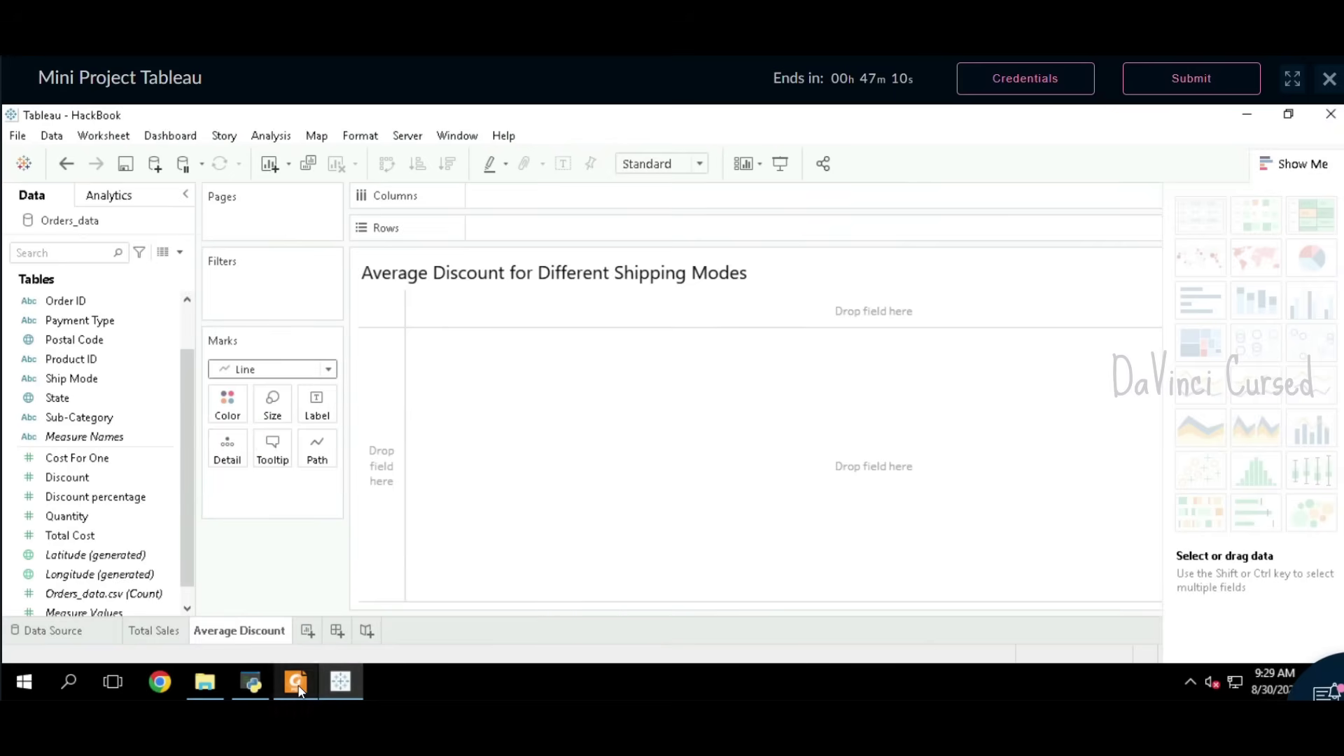
left_click(296, 680)
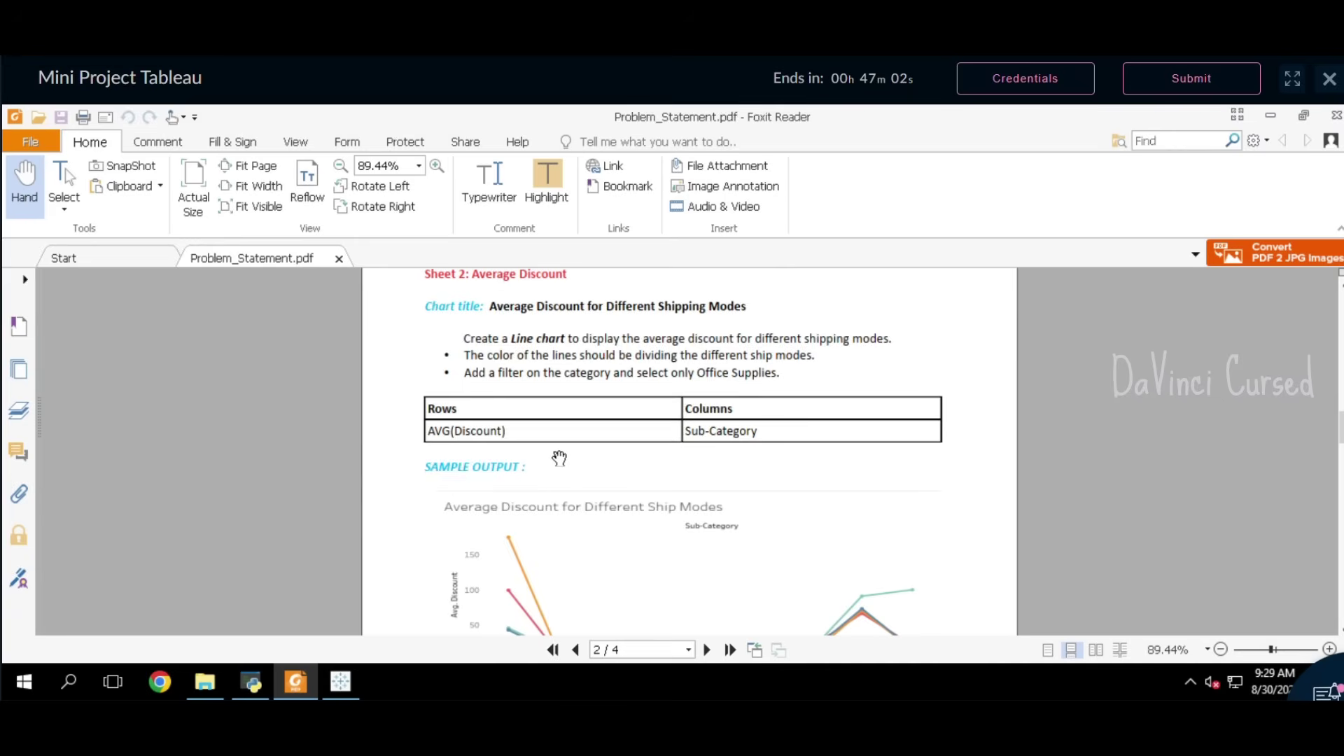
left_click(340, 681)
Step: Colour the lines by Ship Mode, then review the PDF again
left_click(99, 384)
left_click(96, 380)
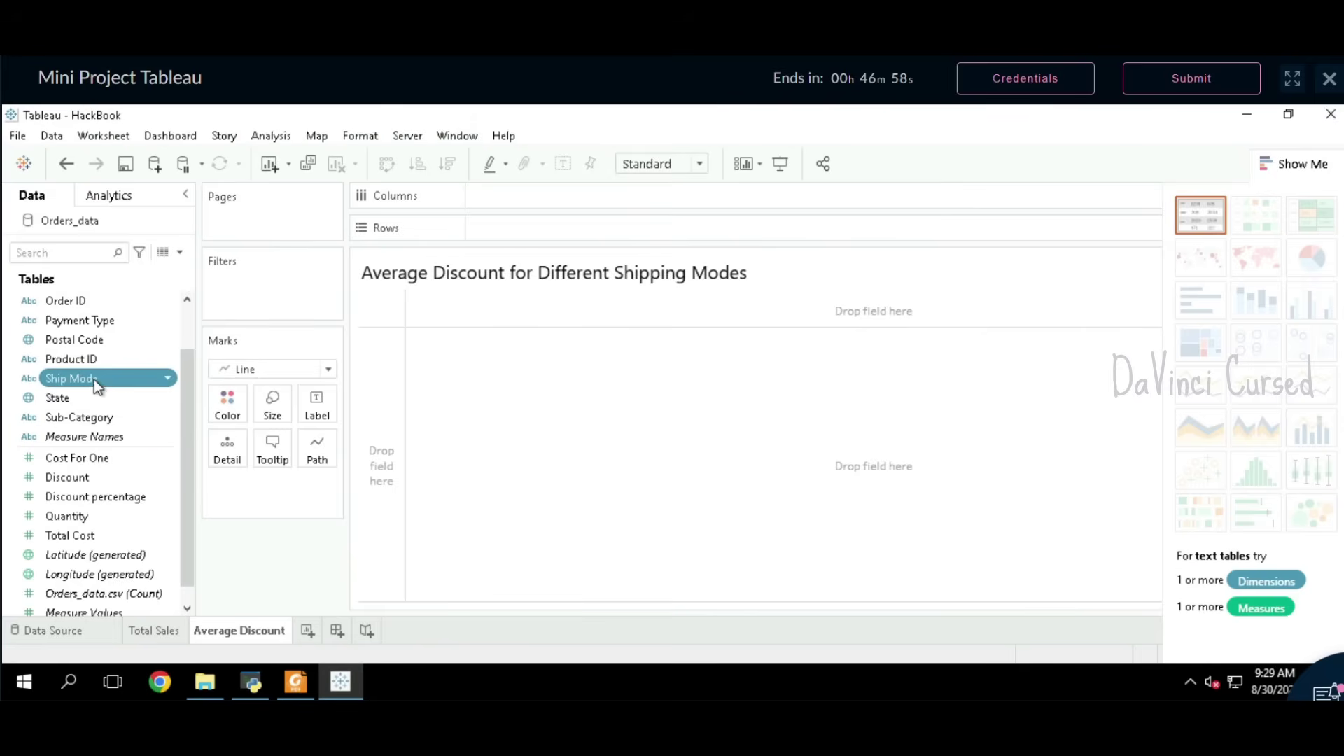
left_click_drag(70, 381, 228, 398)
left_click(297, 683)
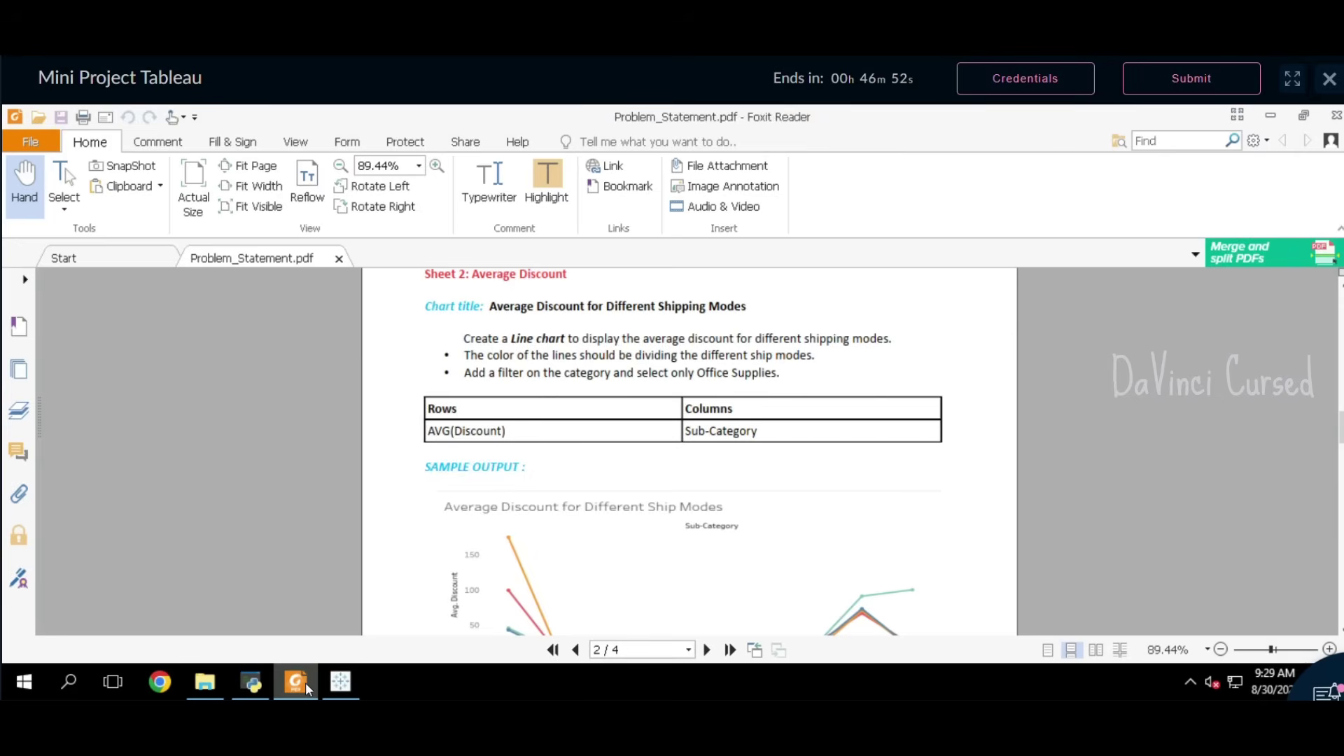
left_click(305, 682)
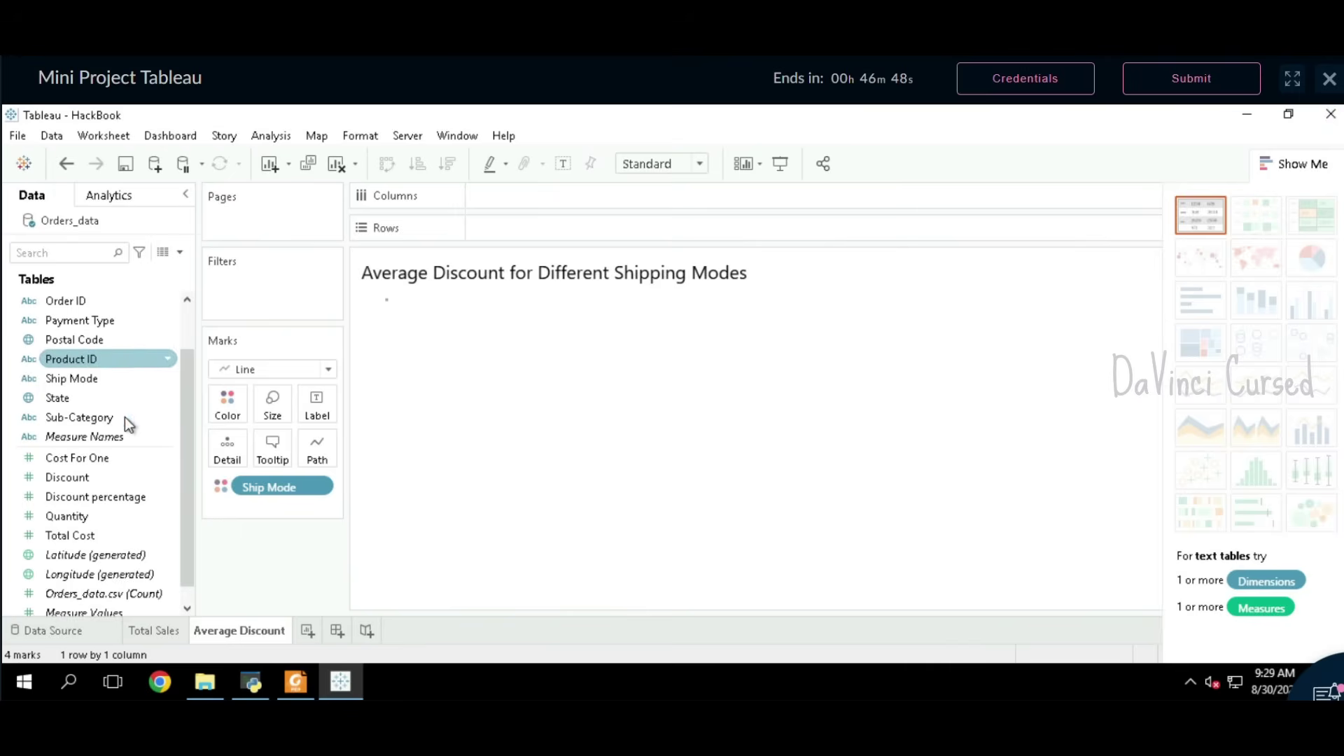
Step: Add a Category filter keeping only Office Supplies
scroll(105, 364, "up", 1)
left_click_drag(108, 304, 267, 288)
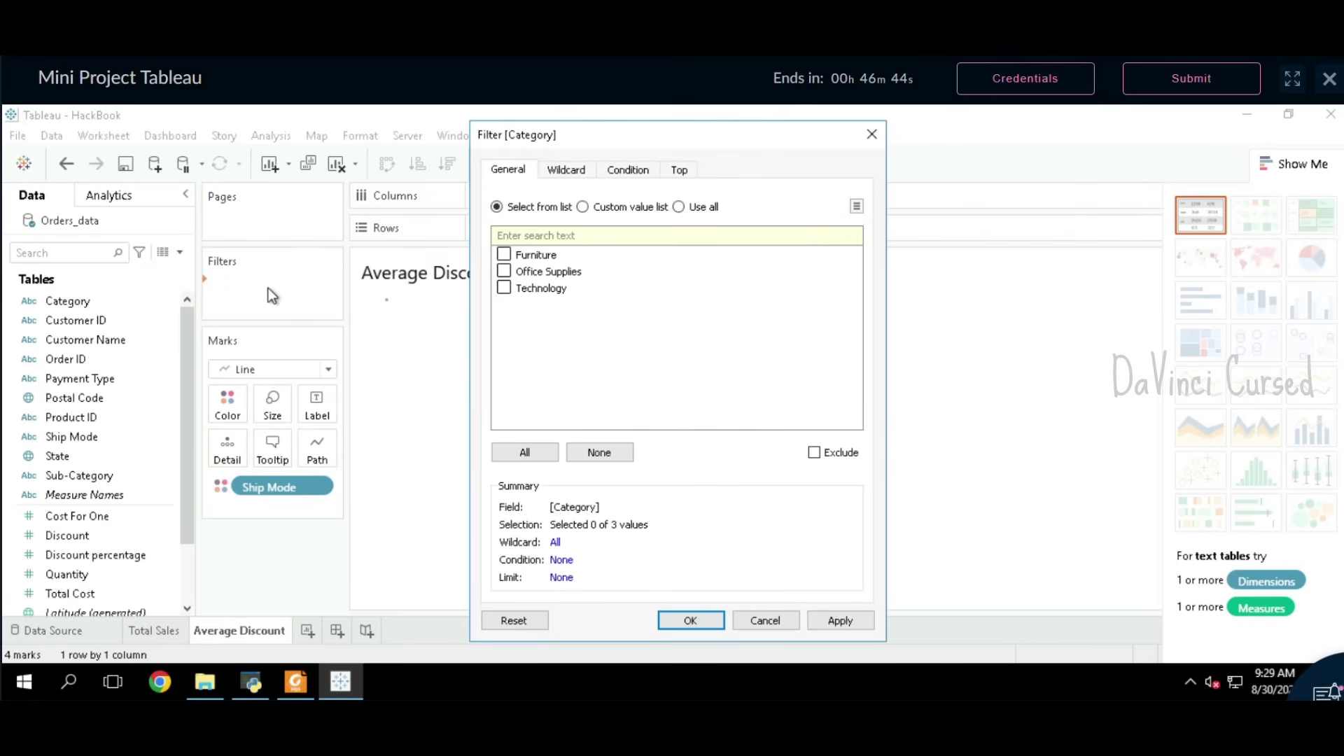
left_click(504, 272)
left_click(691, 621)
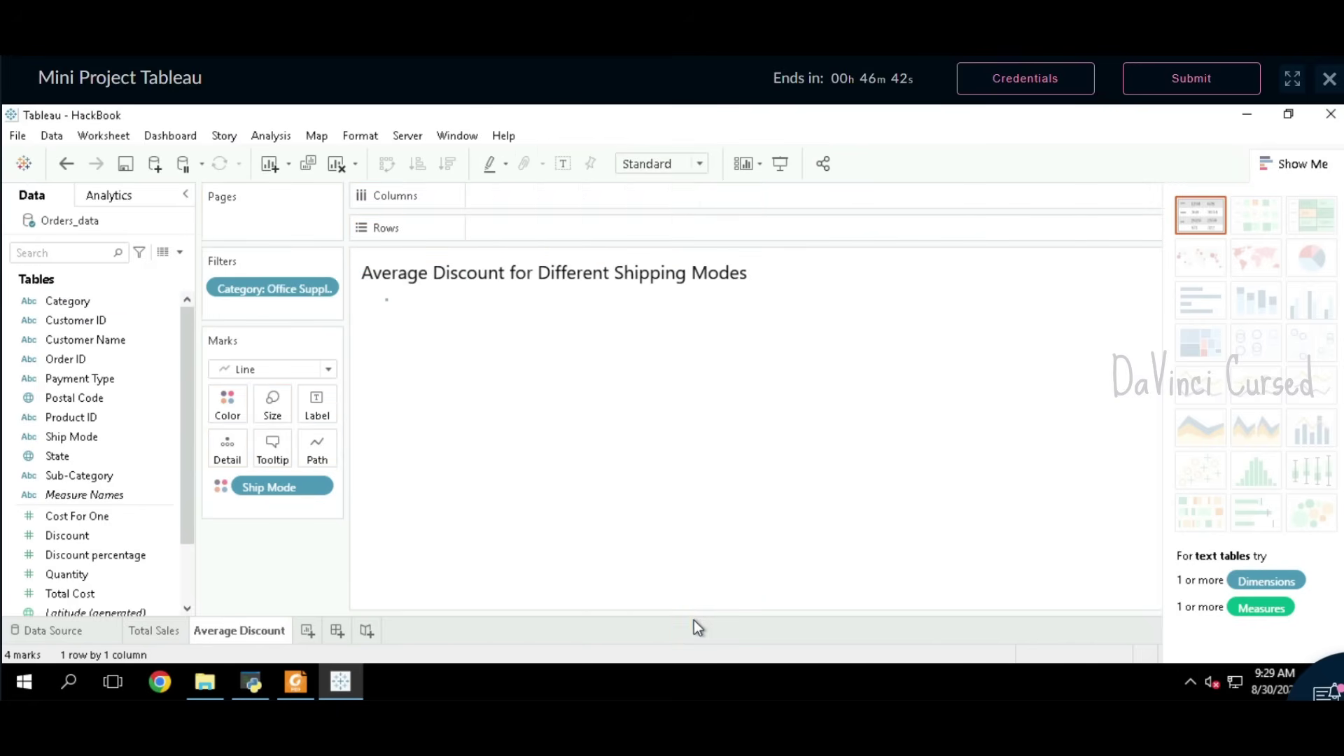
Step: Place Sub-Category on Columns and Discount on Rows
left_click(296, 683)
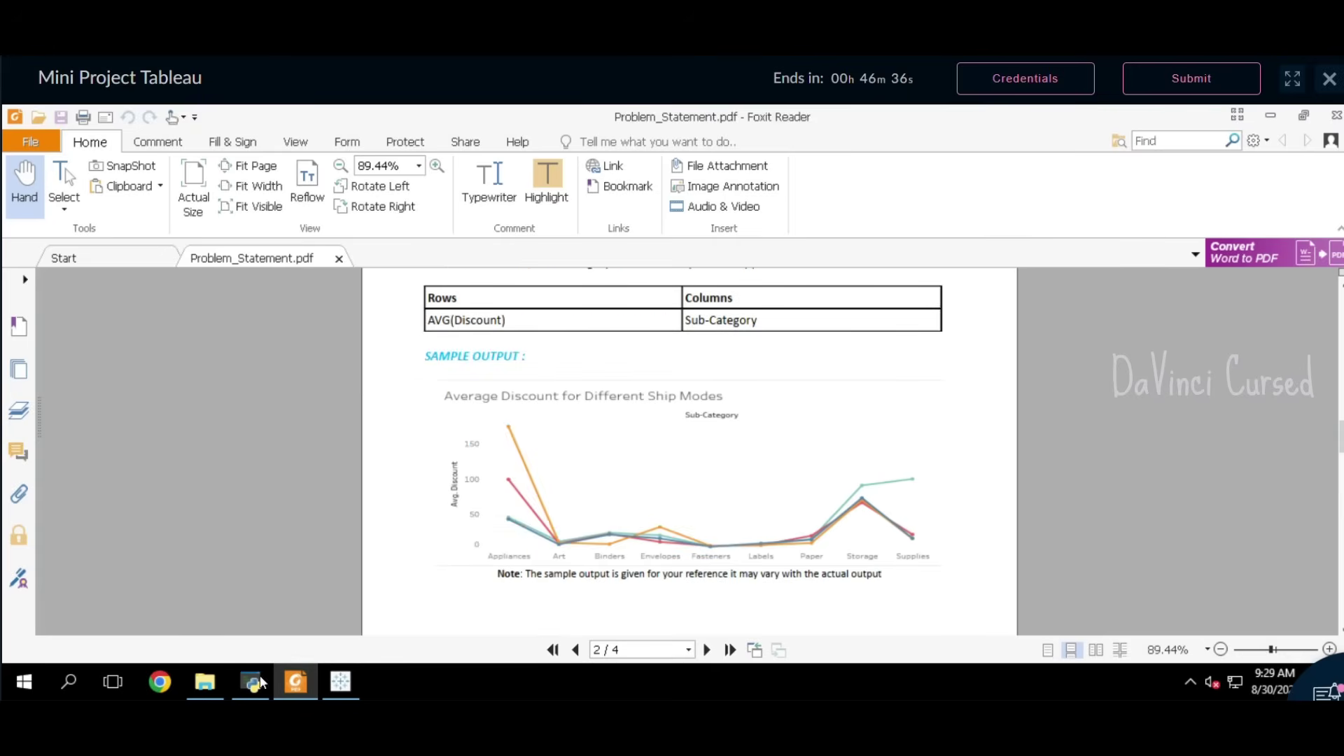
left_click(340, 681)
left_click(66, 473)
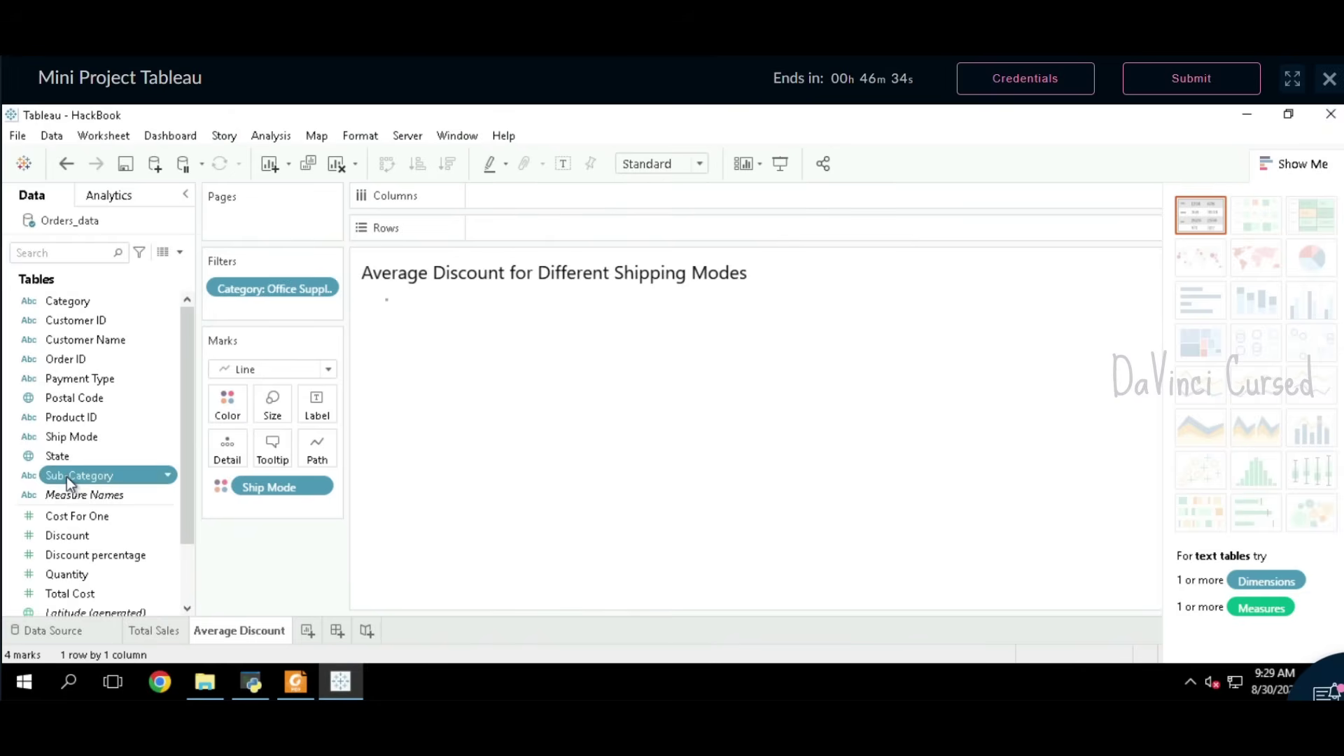
left_click_drag(66, 477, 500, 198)
left_click(91, 540)
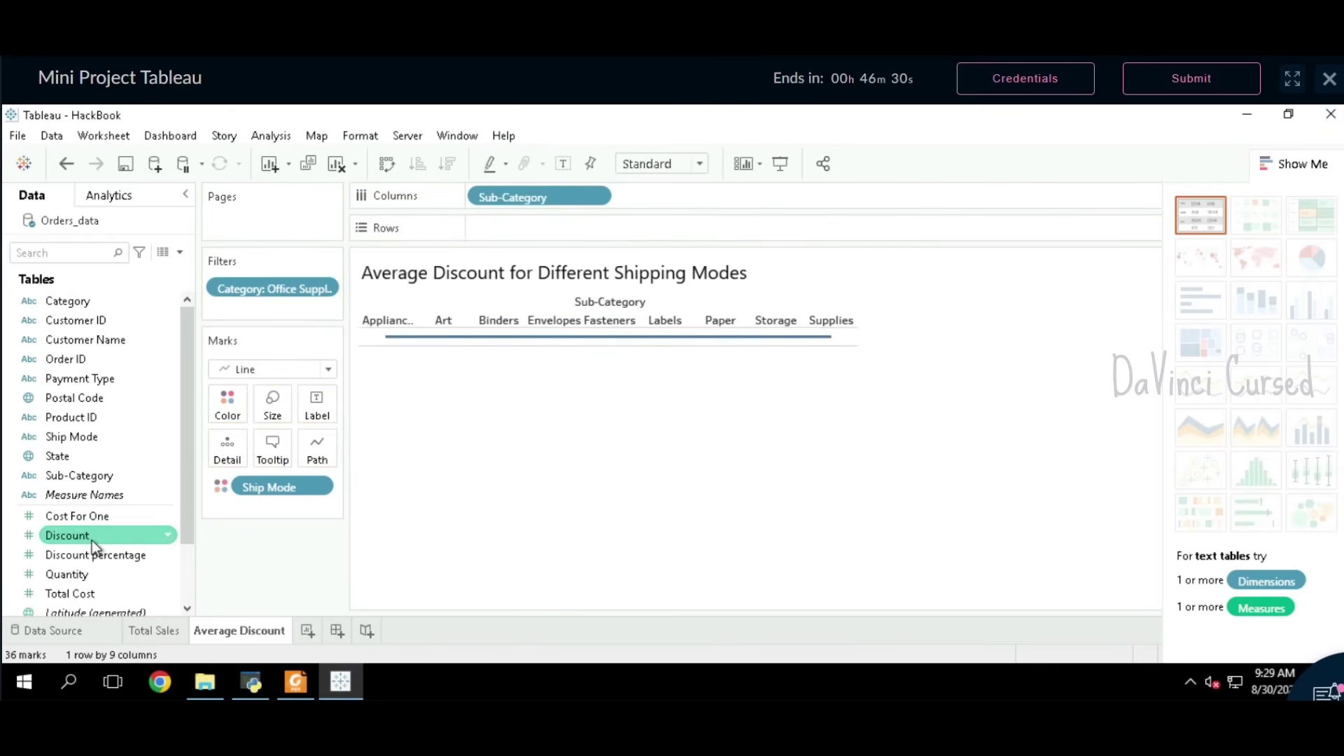
left_click_drag(92, 539, 521, 232)
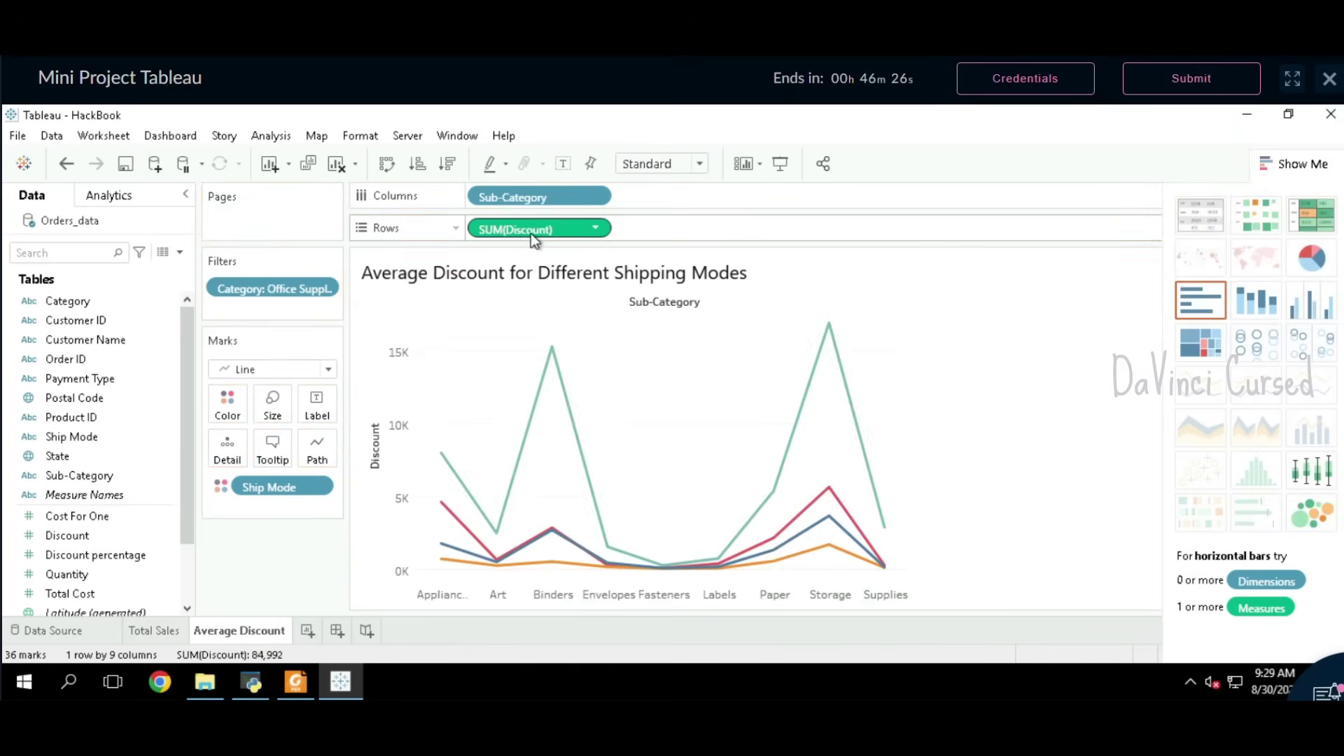
Step: Set the Discount pill's measure to Average and compare with the PDF
left_click(597, 231)
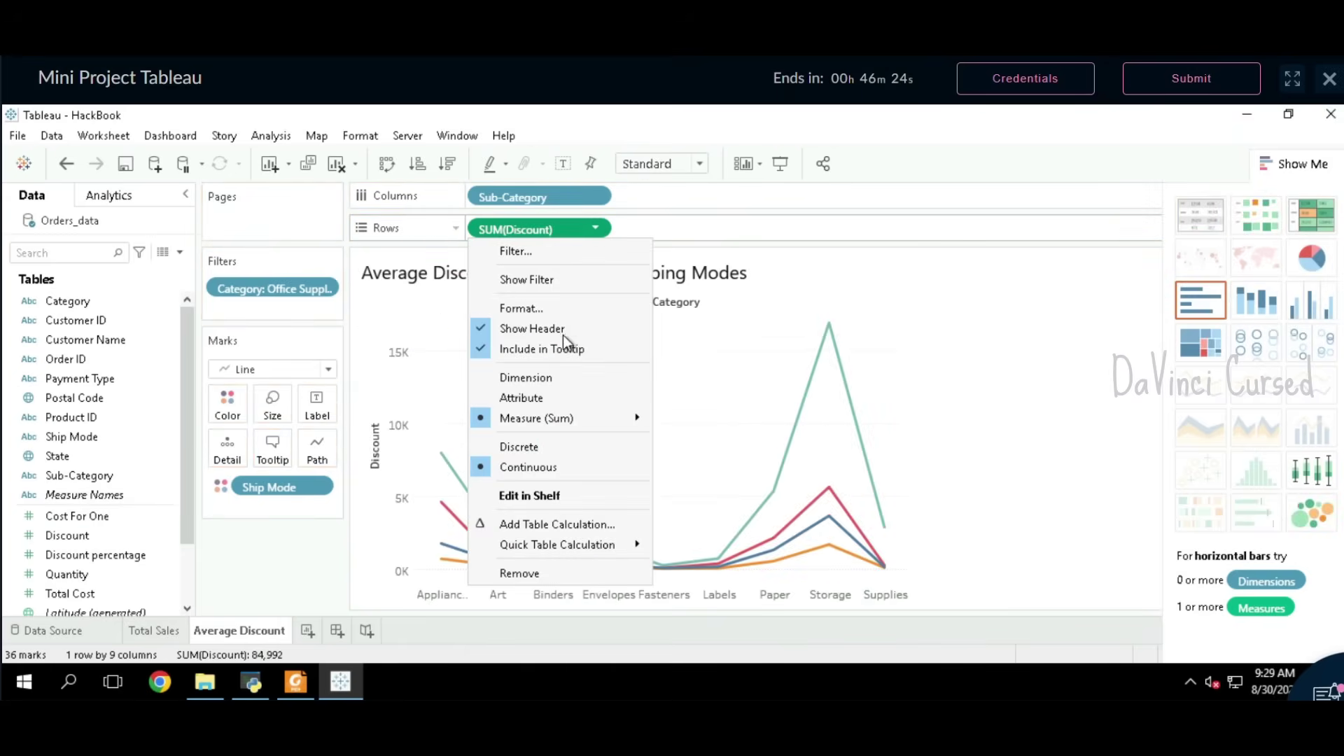
mouse_move(568, 423)
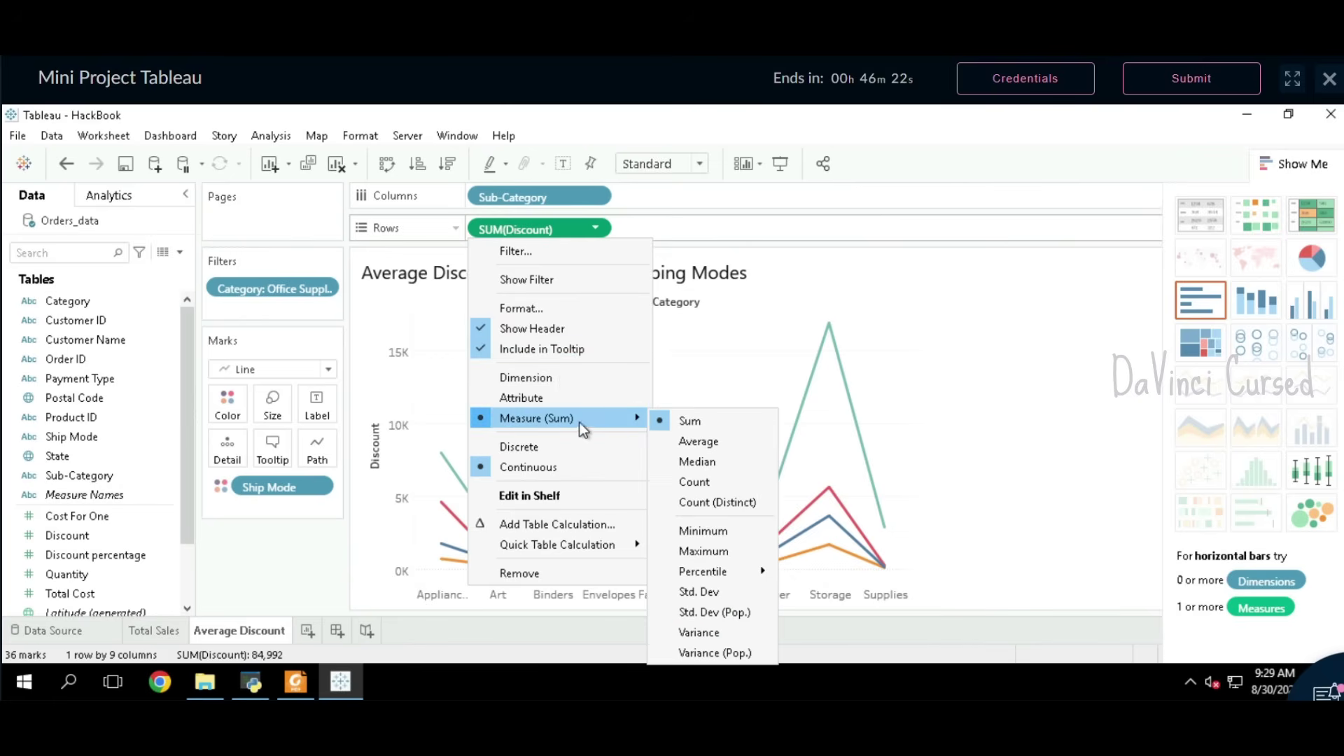
left_click(707, 442)
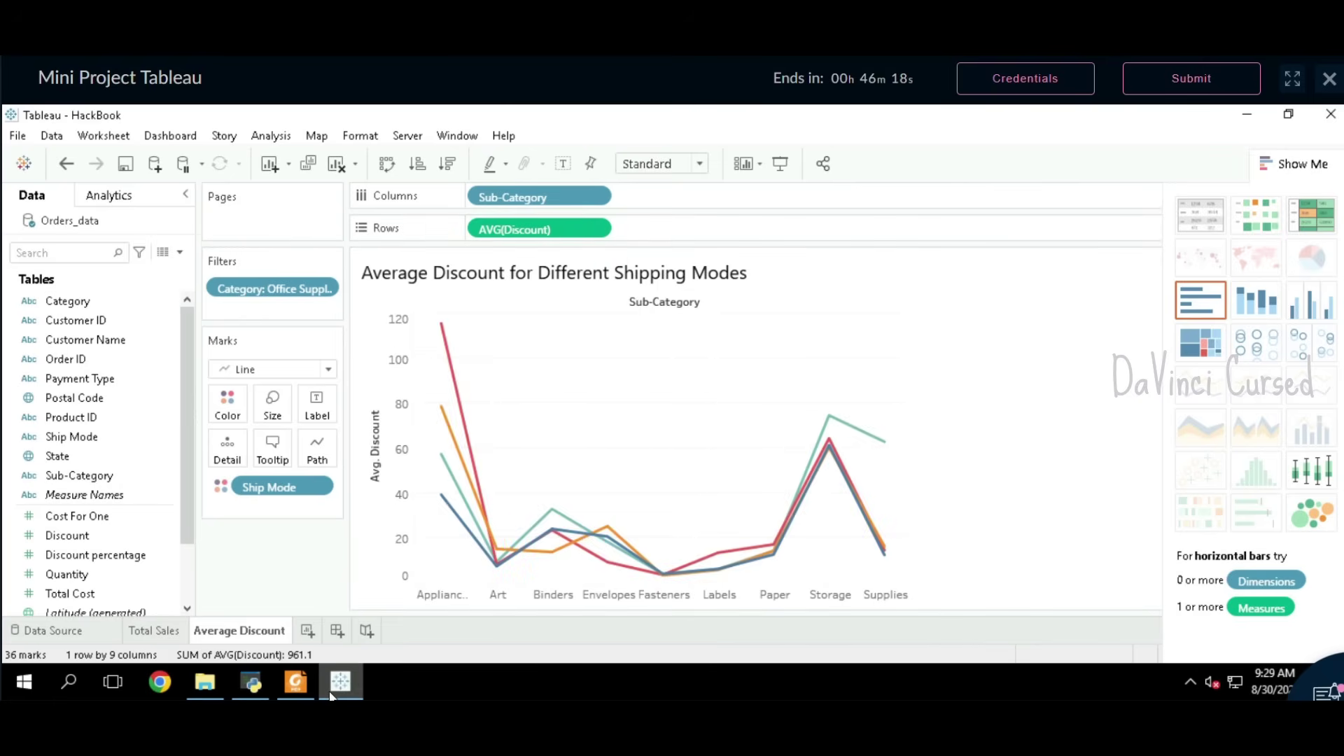
left_click(295, 681)
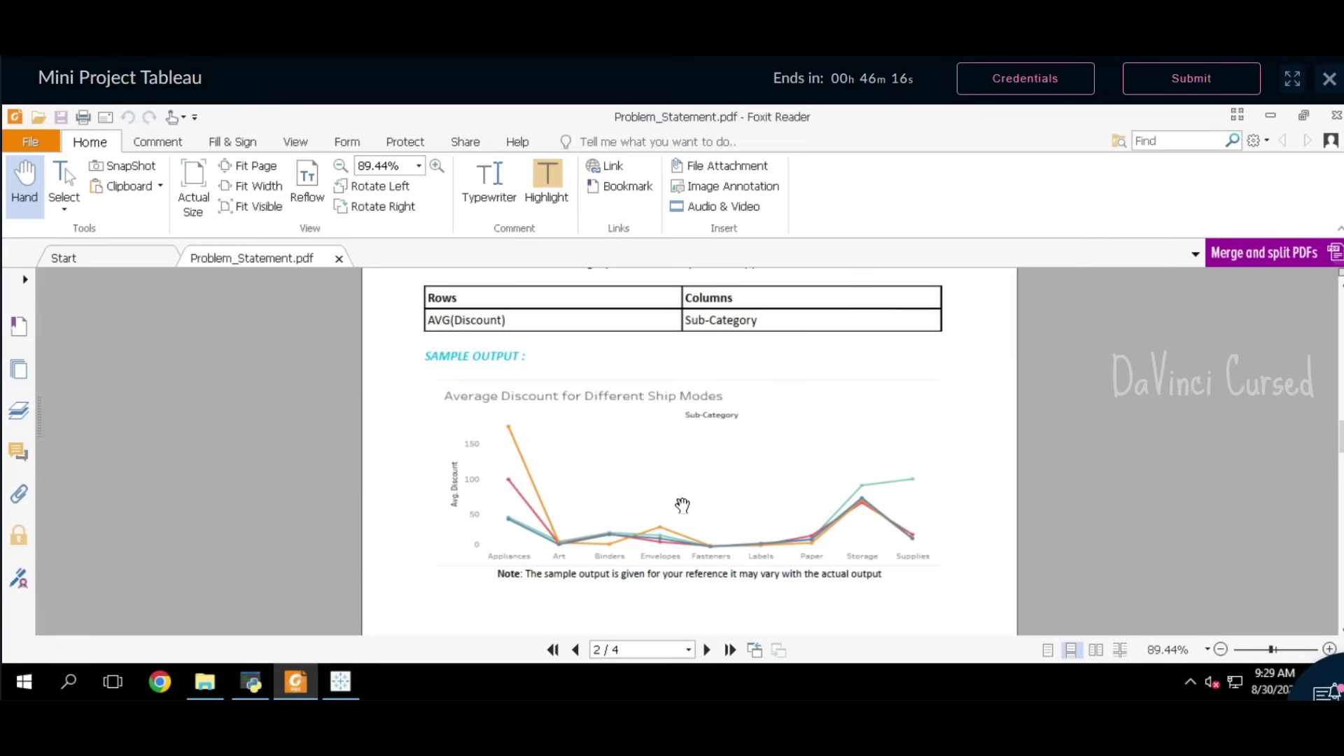
Step: Compare the PDF's sample chart with the Tableau line chart
scroll(682, 506, "down", 3)
scroll(682, 506, "up", 3)
left_click(343, 685)
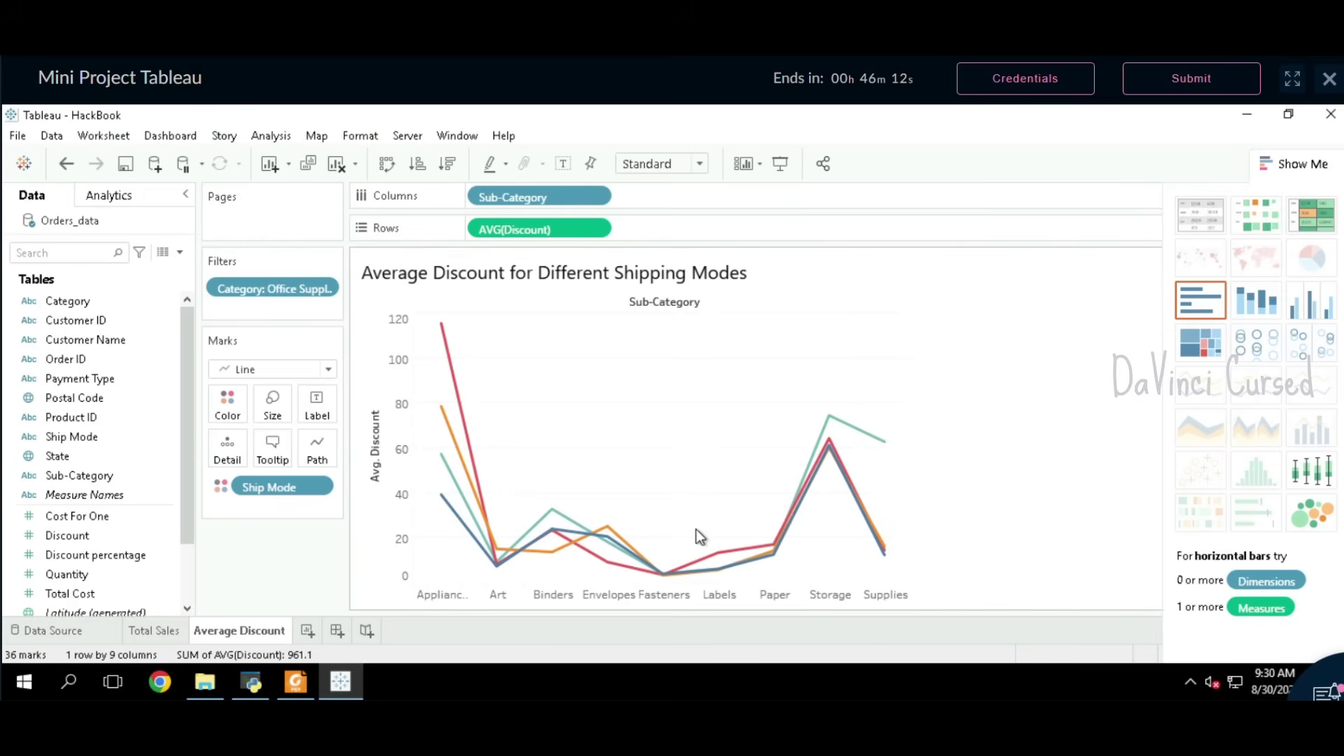
Step: Find the export instructions and highlight 'AvgDiscount' in the save path
left_click(308, 676)
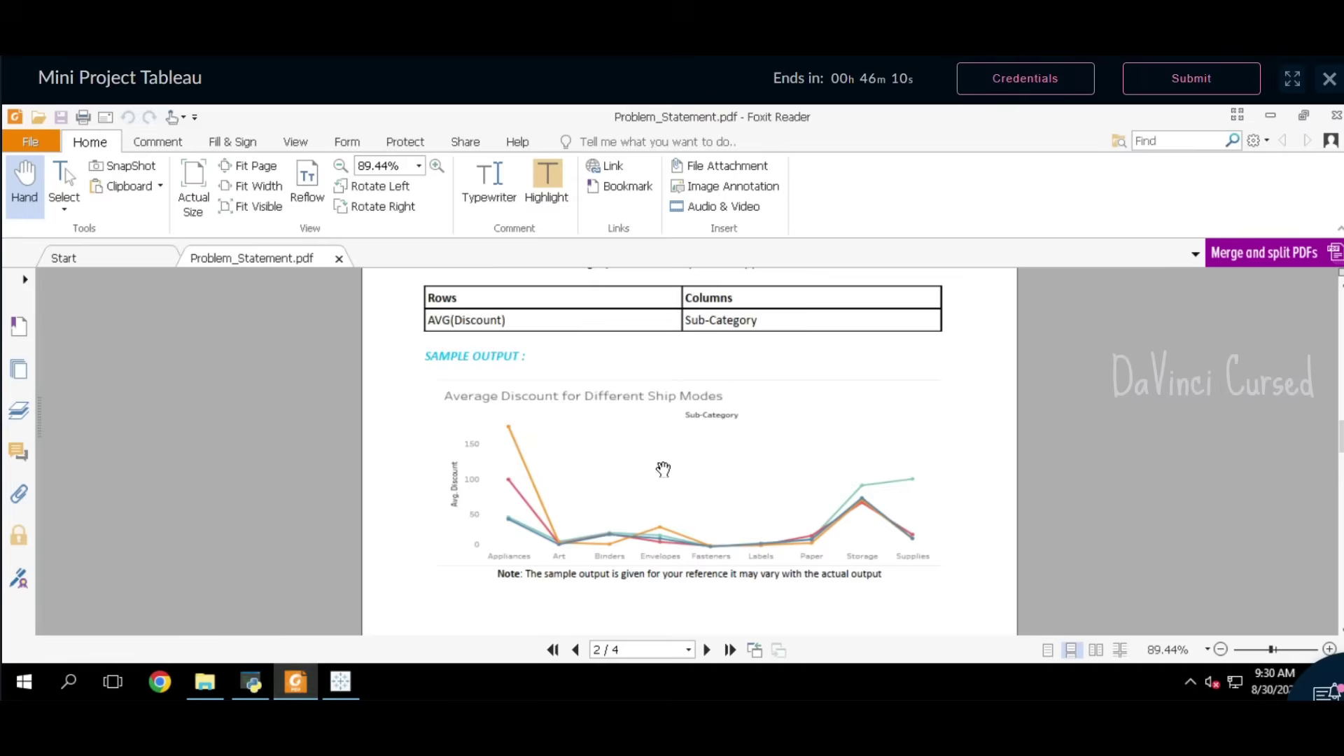
scroll(660, 490, "down", 4)
scroll(661, 496, "down", 2)
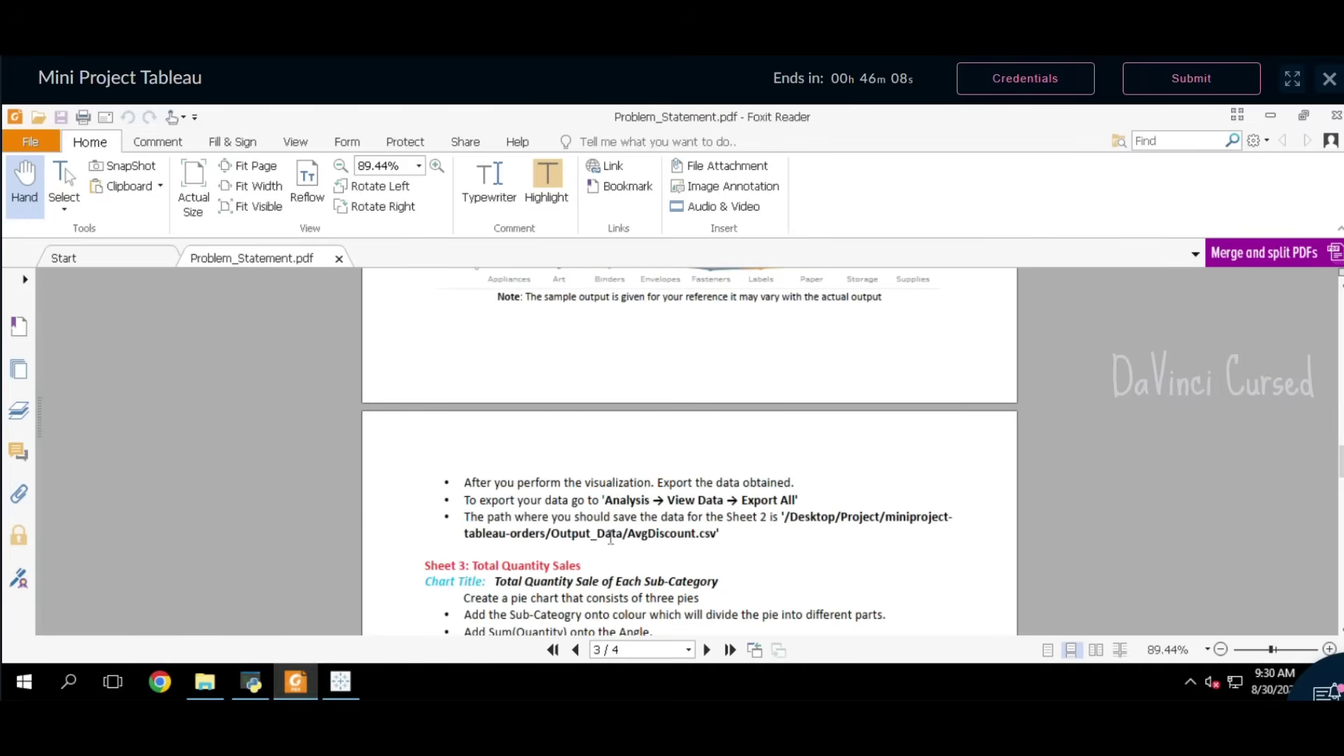
left_click_drag(629, 541, 700, 541)
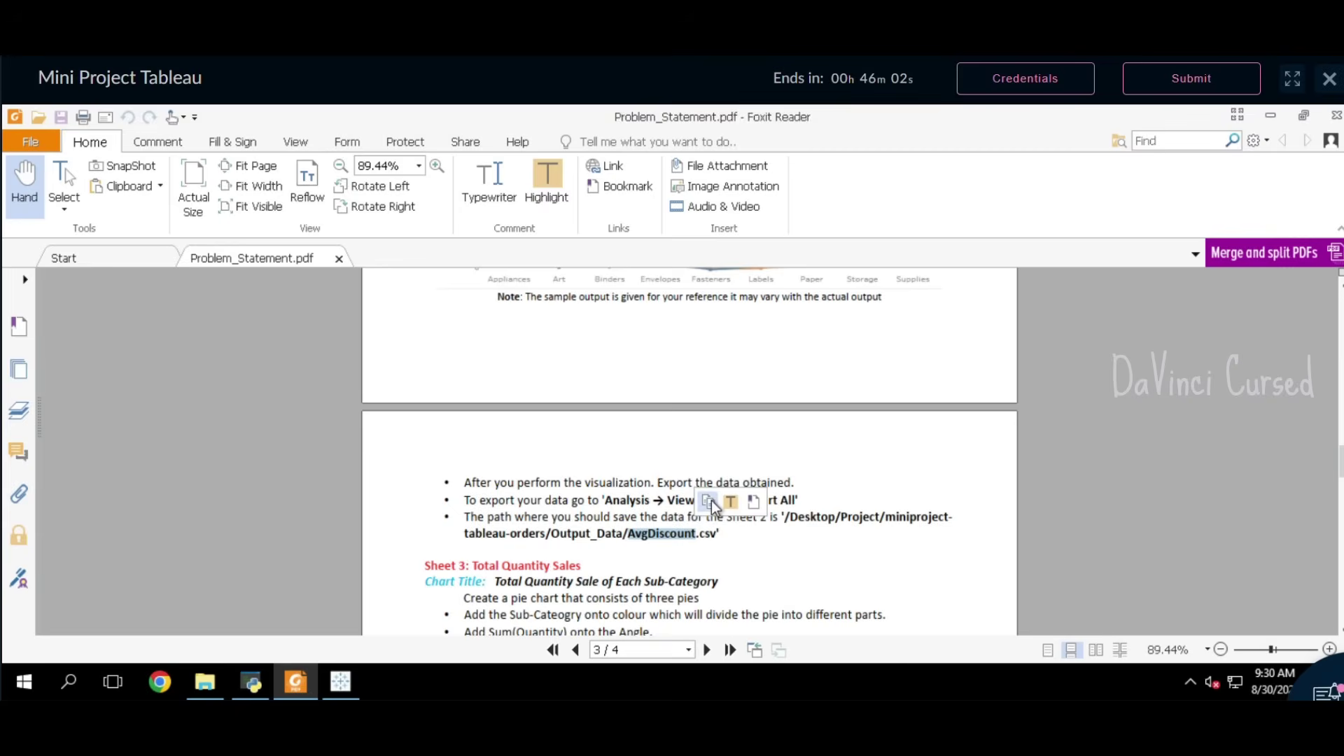
left_click(340, 681)
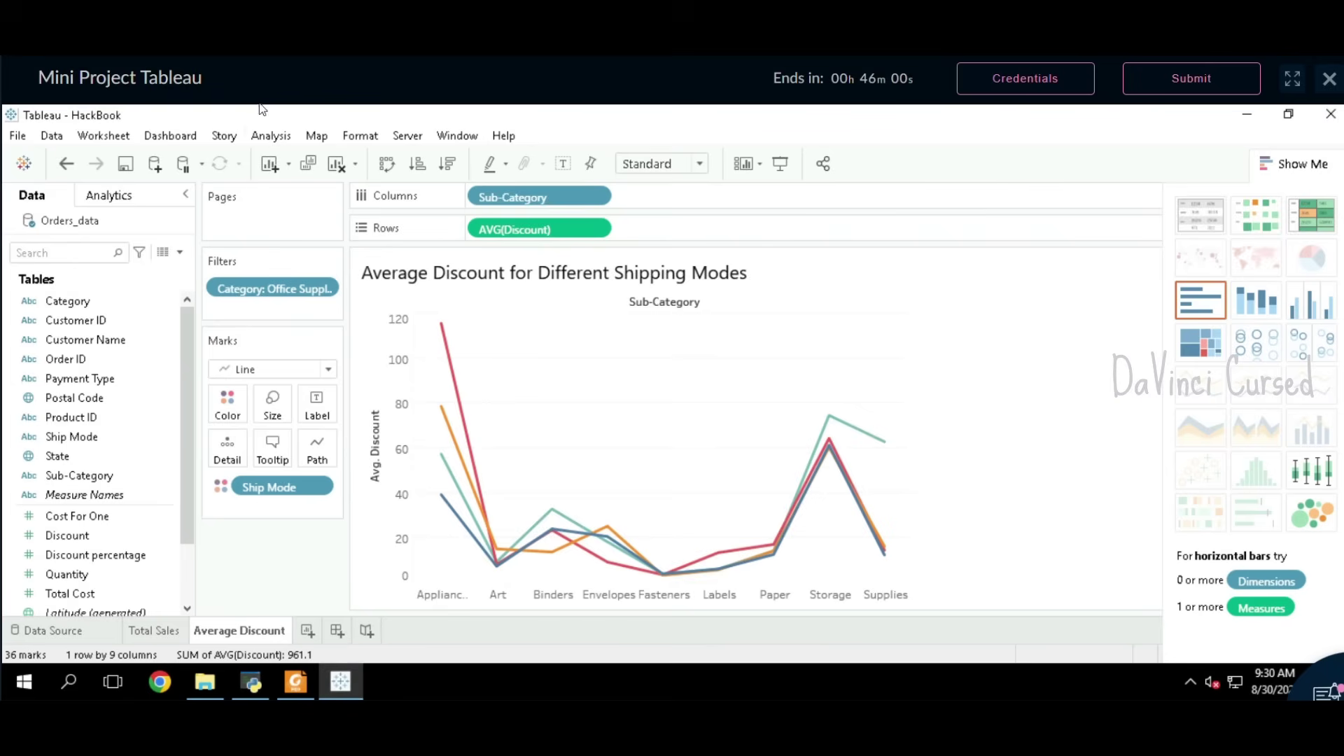
Step: Export all View Data rows as AvgDiscount.csv to Output_Data, then close View Data
left_click(275, 137)
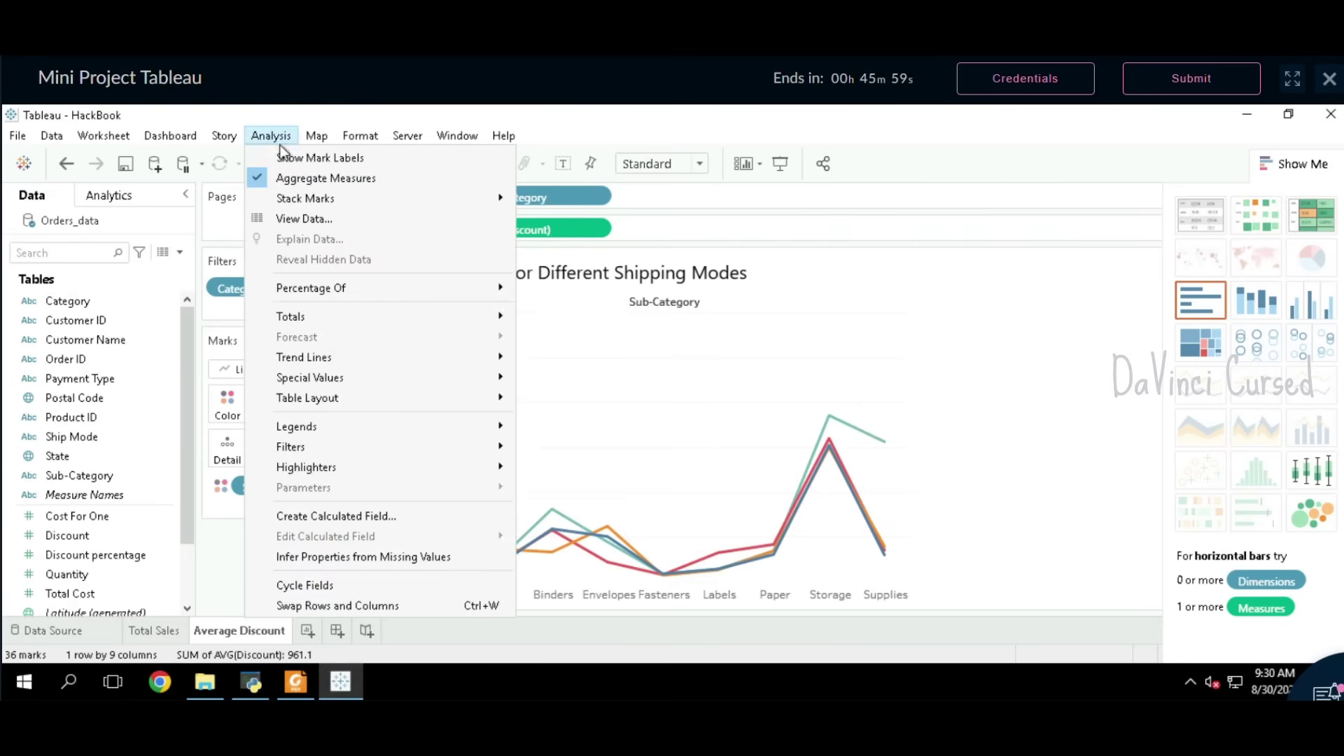
left_click(305, 219)
left_click(973, 227)
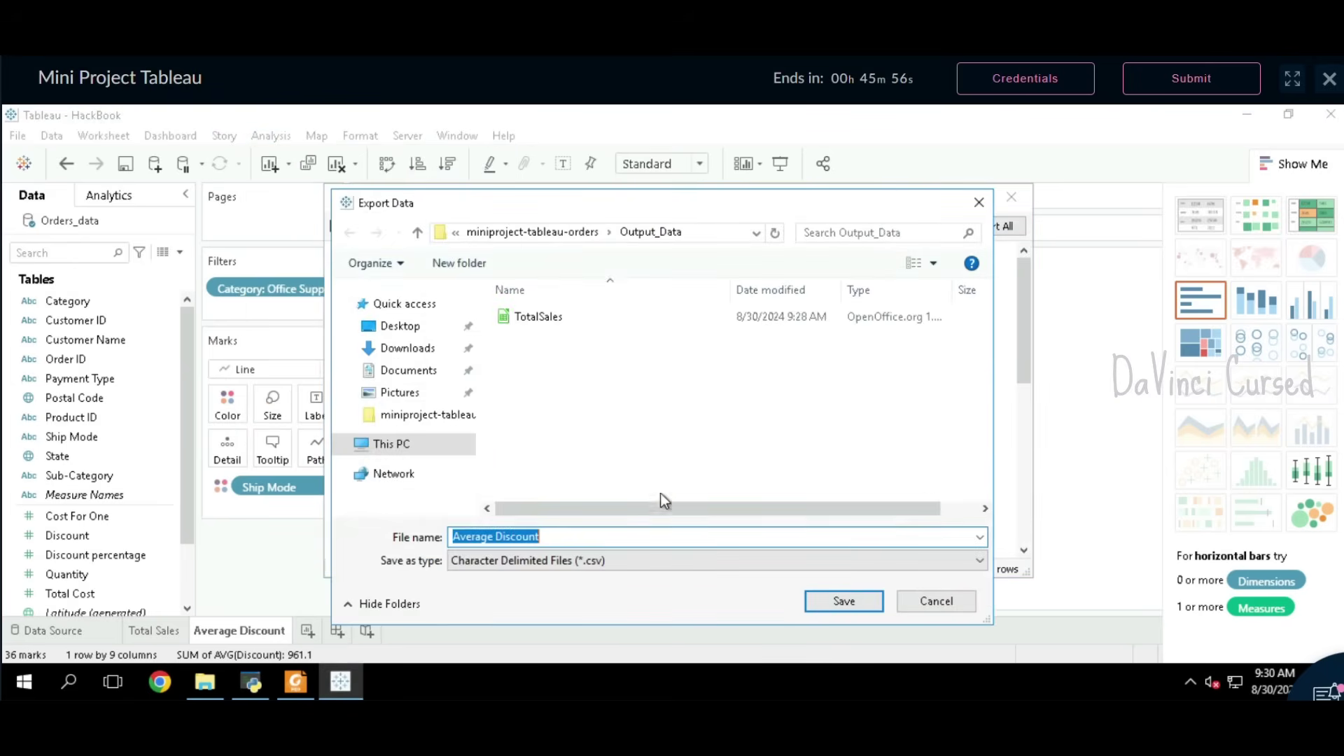
key("BackSpace")
type("AvgDiscount")
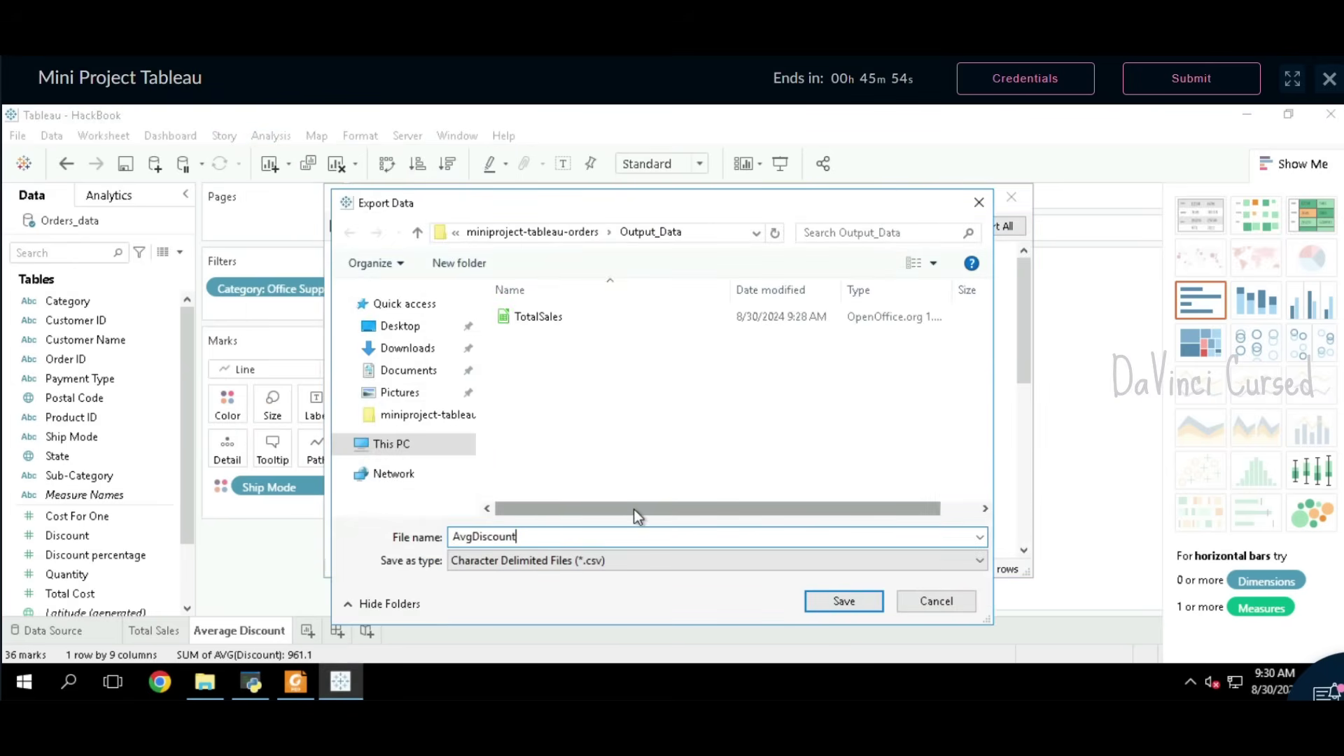
left_click(845, 601)
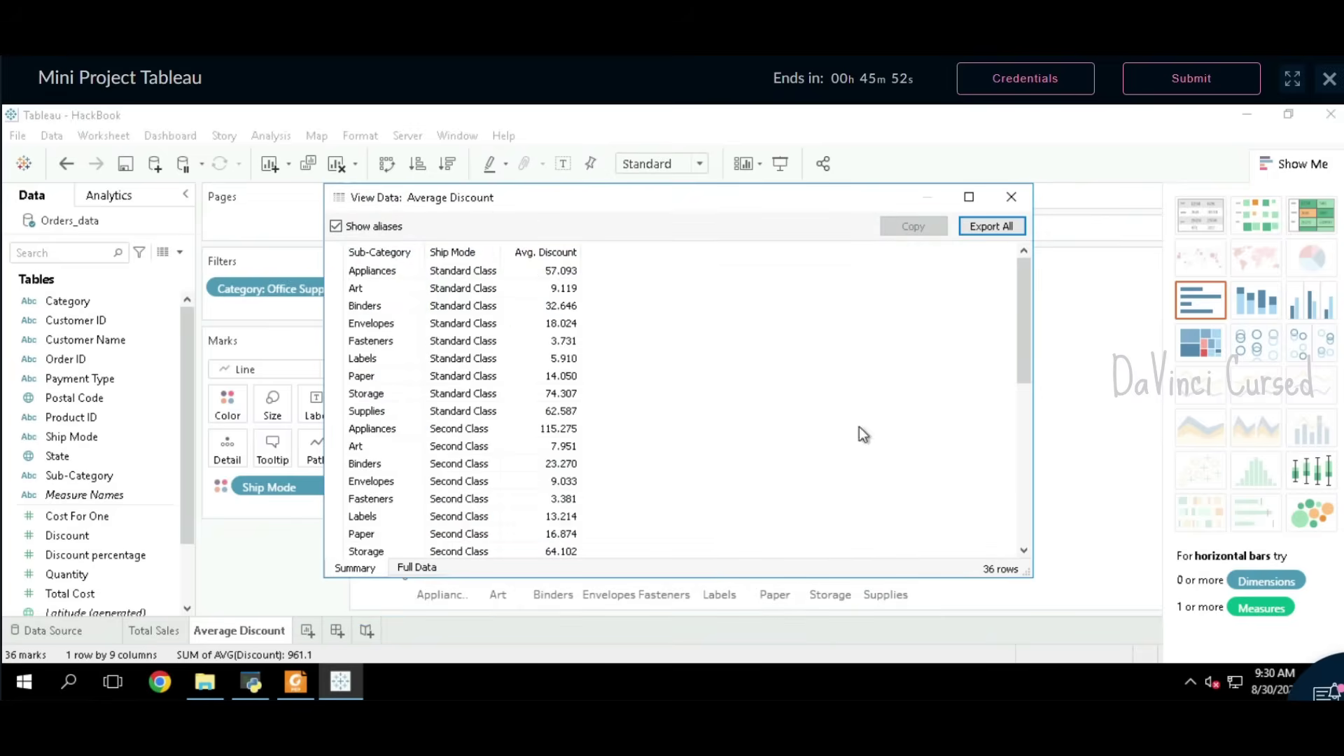
left_click(1011, 197)
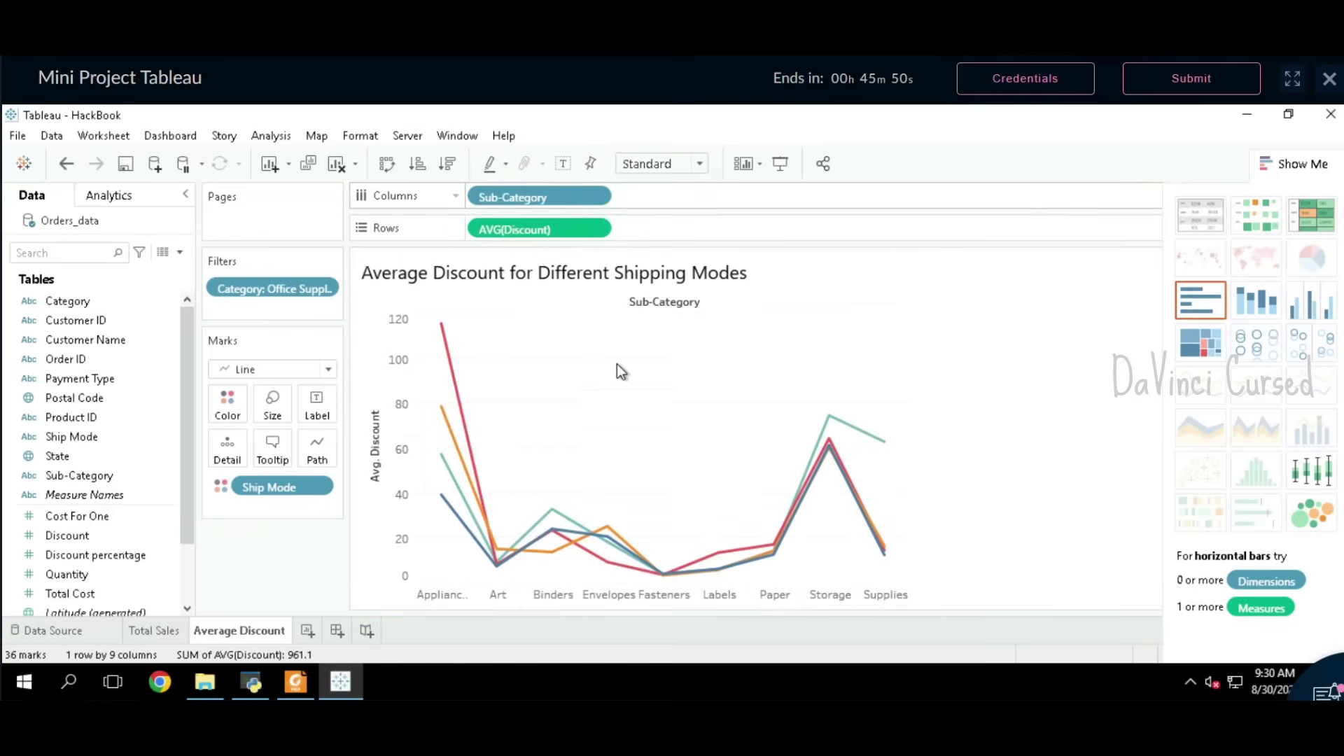
Step: Scroll the PDF to Sheet 3 and highlight the 'Total Quantity Sales' heading
left_click(297, 682)
scroll(648, 462, "down", 5)
left_click(588, 404)
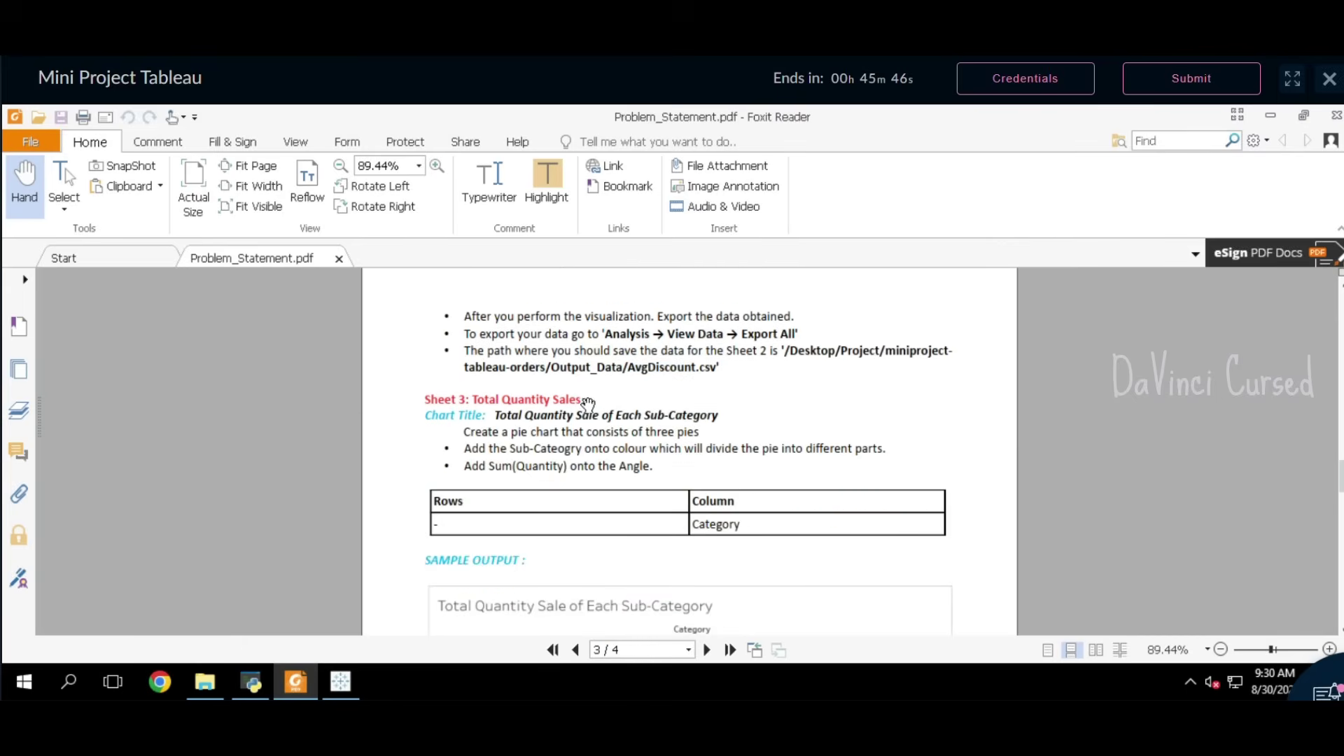
left_click_drag(590, 404, 595, 406)
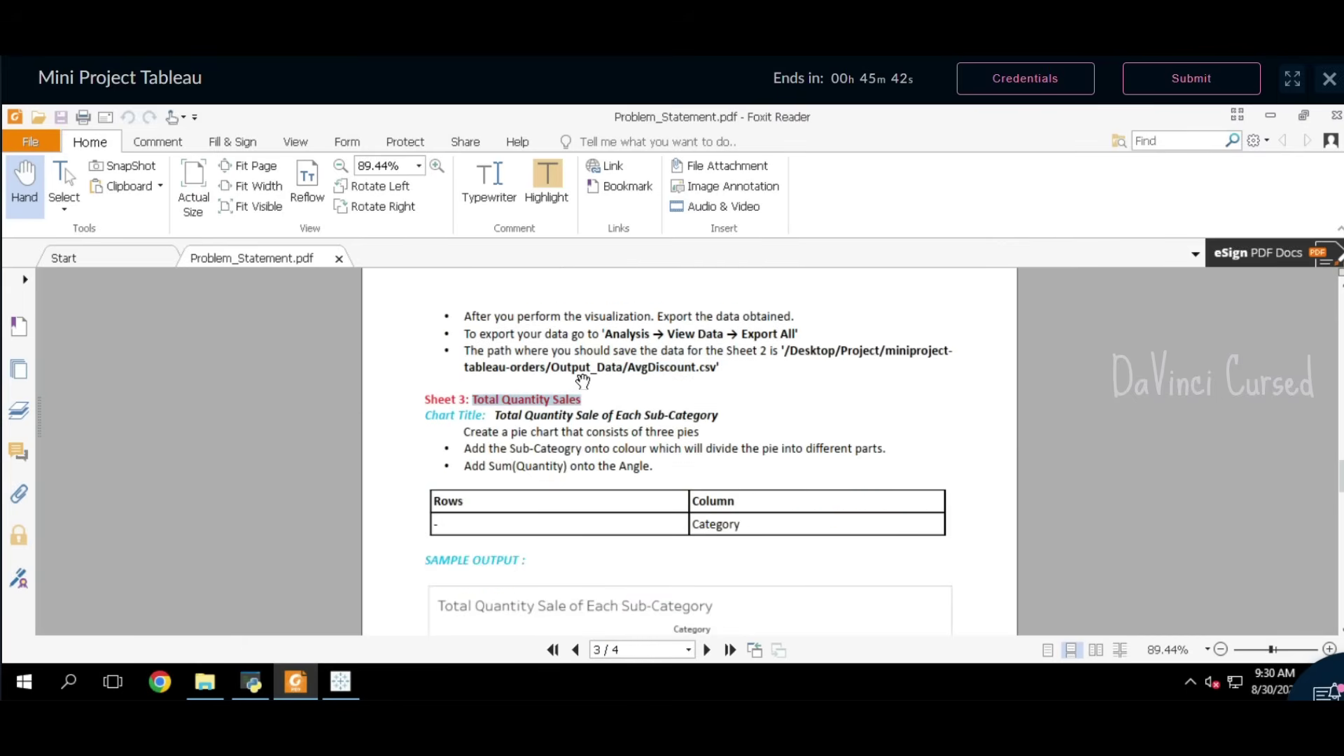
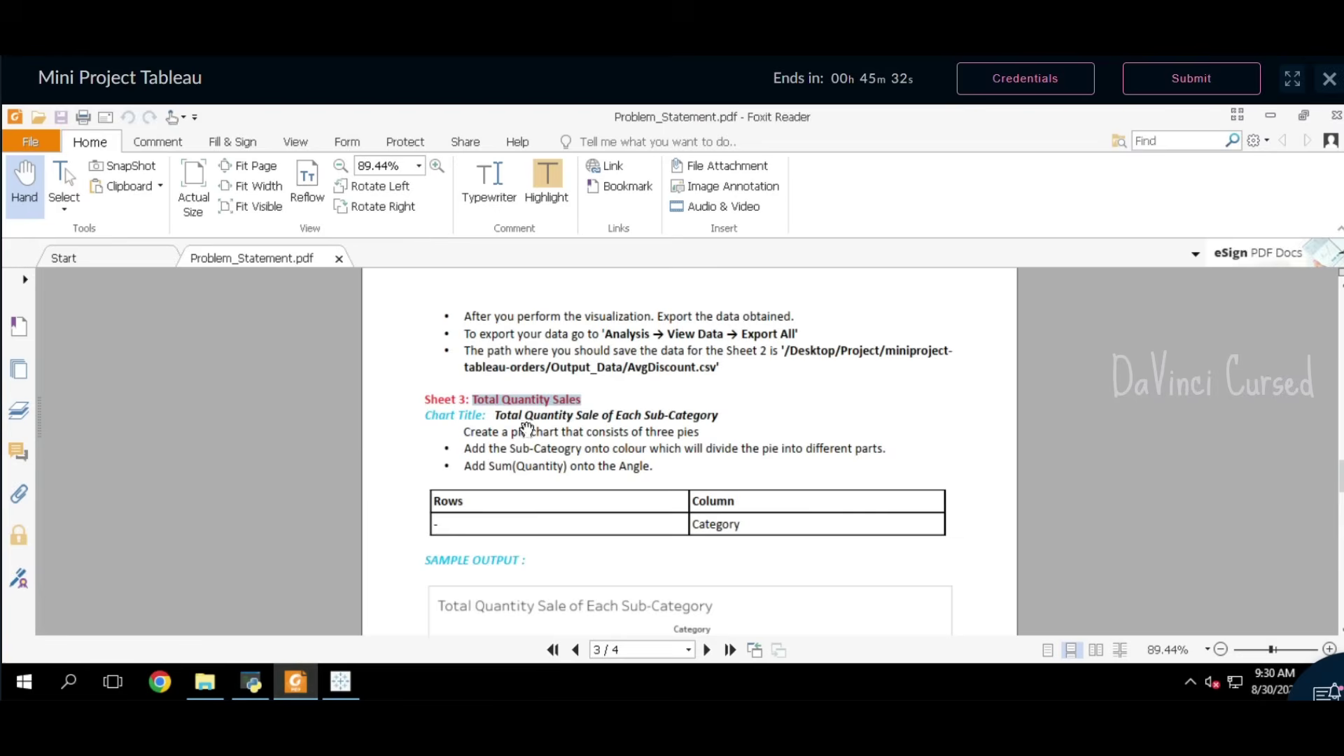
Step: Title the sheet 'Total Quantity Sale of Each Sub-Category', pasting the title copied from the PDF
left_click_drag(500, 423, 728, 425)
key("ctrl+c")
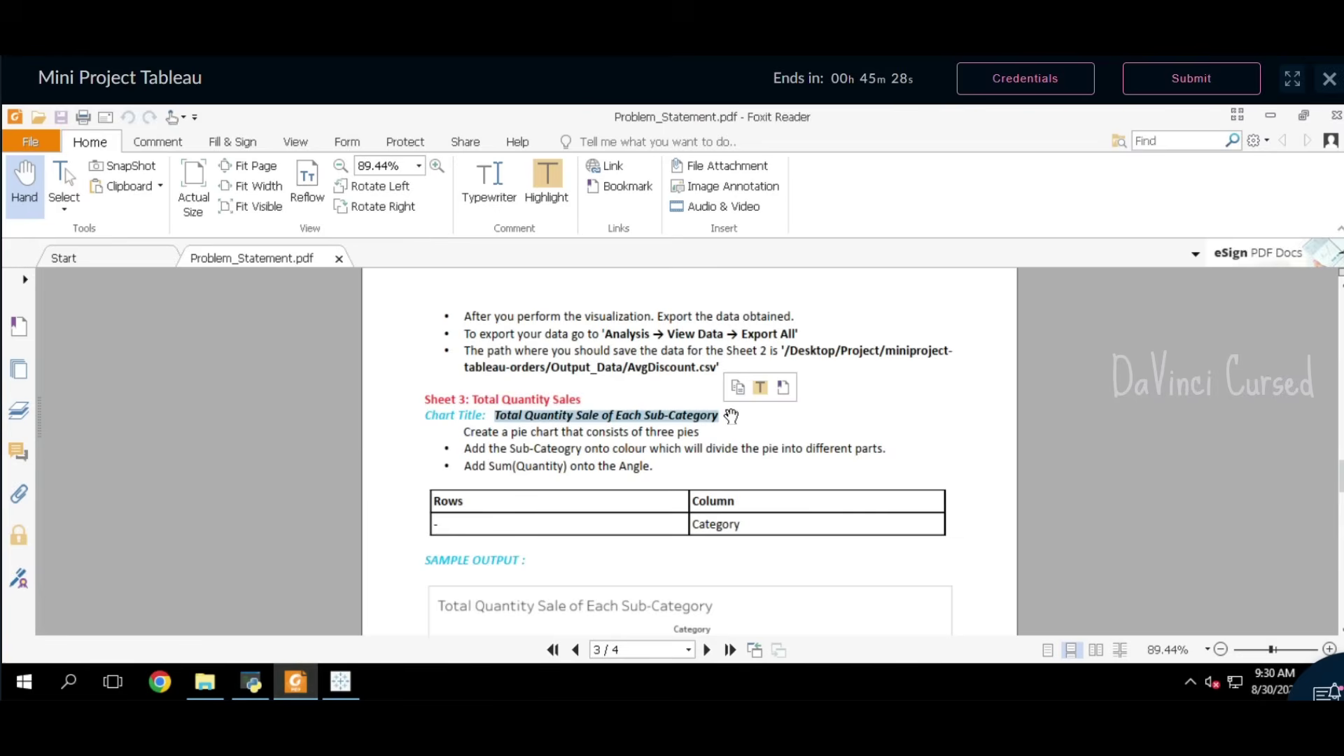
left_click(338, 689)
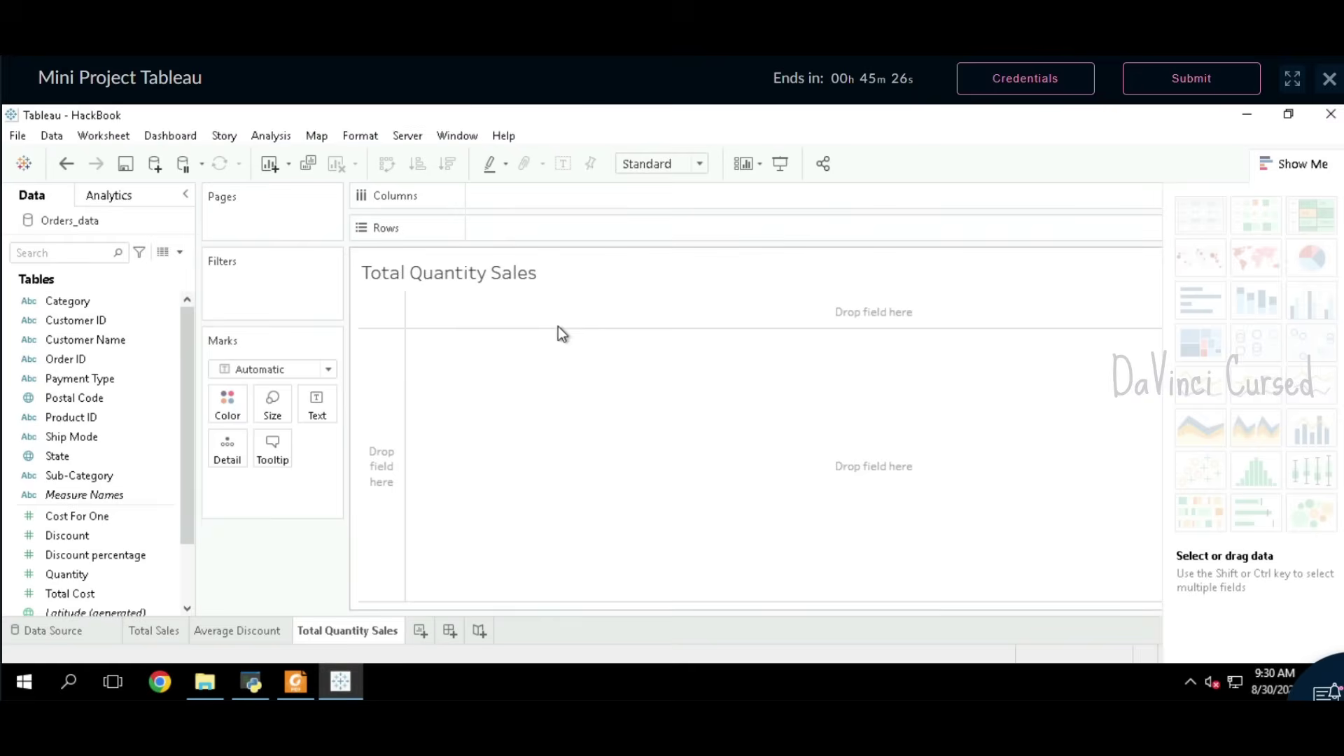
double_click(510, 279)
left_click_drag(599, 344, 450, 315)
type("<")
key("ctrl+v")
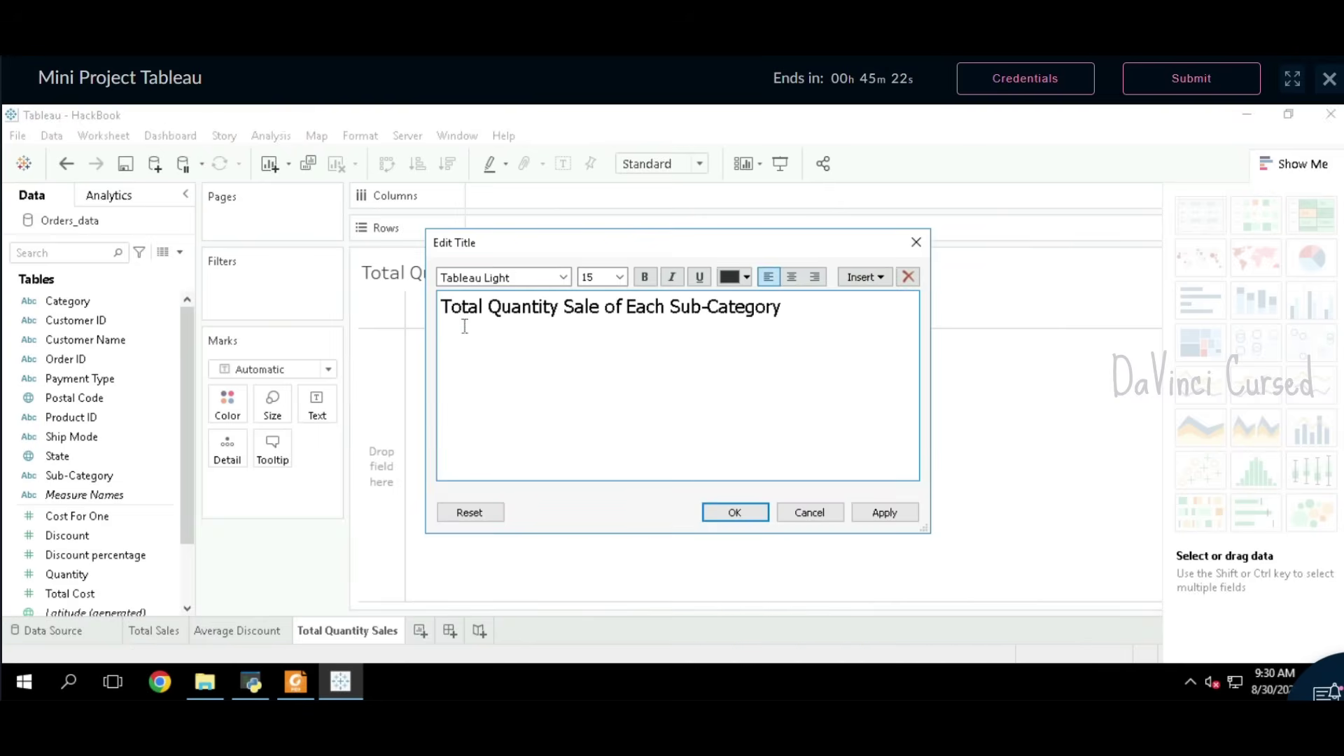
left_click(735, 513)
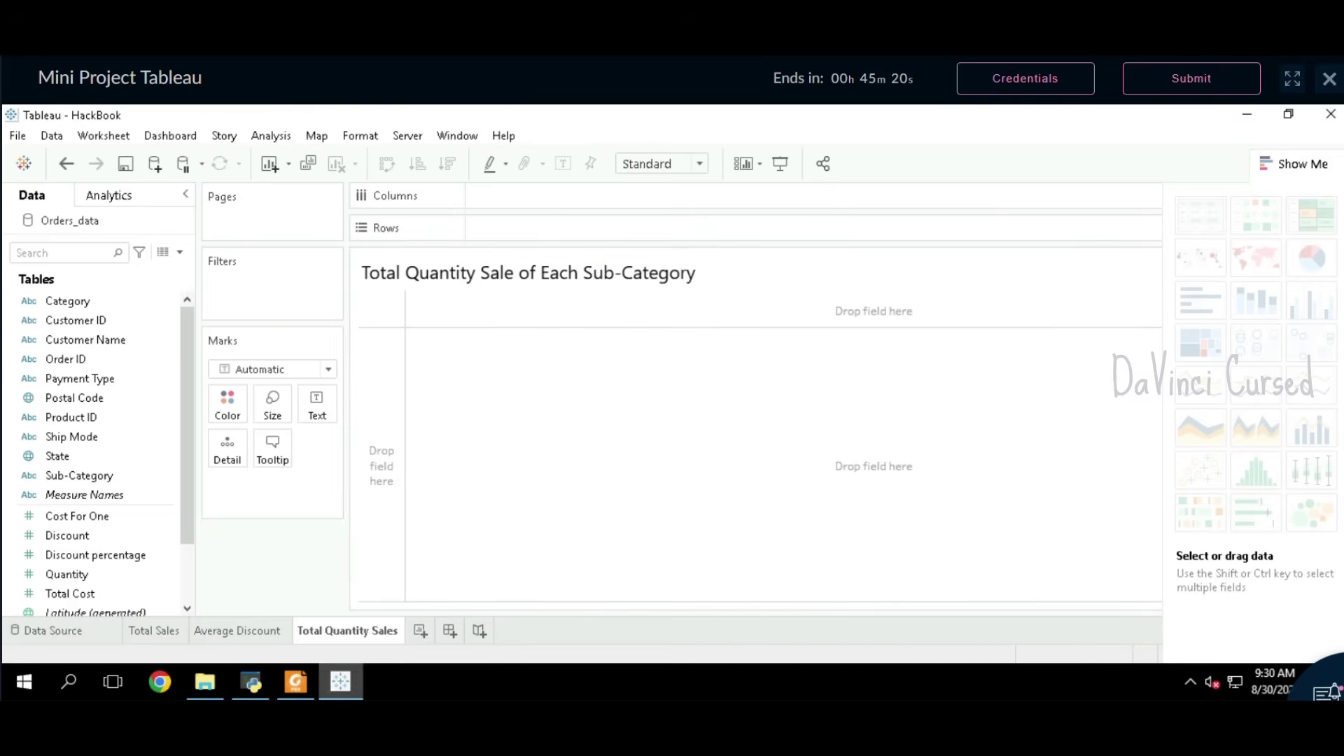
Step: Change the sheet's Marks type to Pie
left_click(300, 682)
scroll(536, 462, "down", 3)
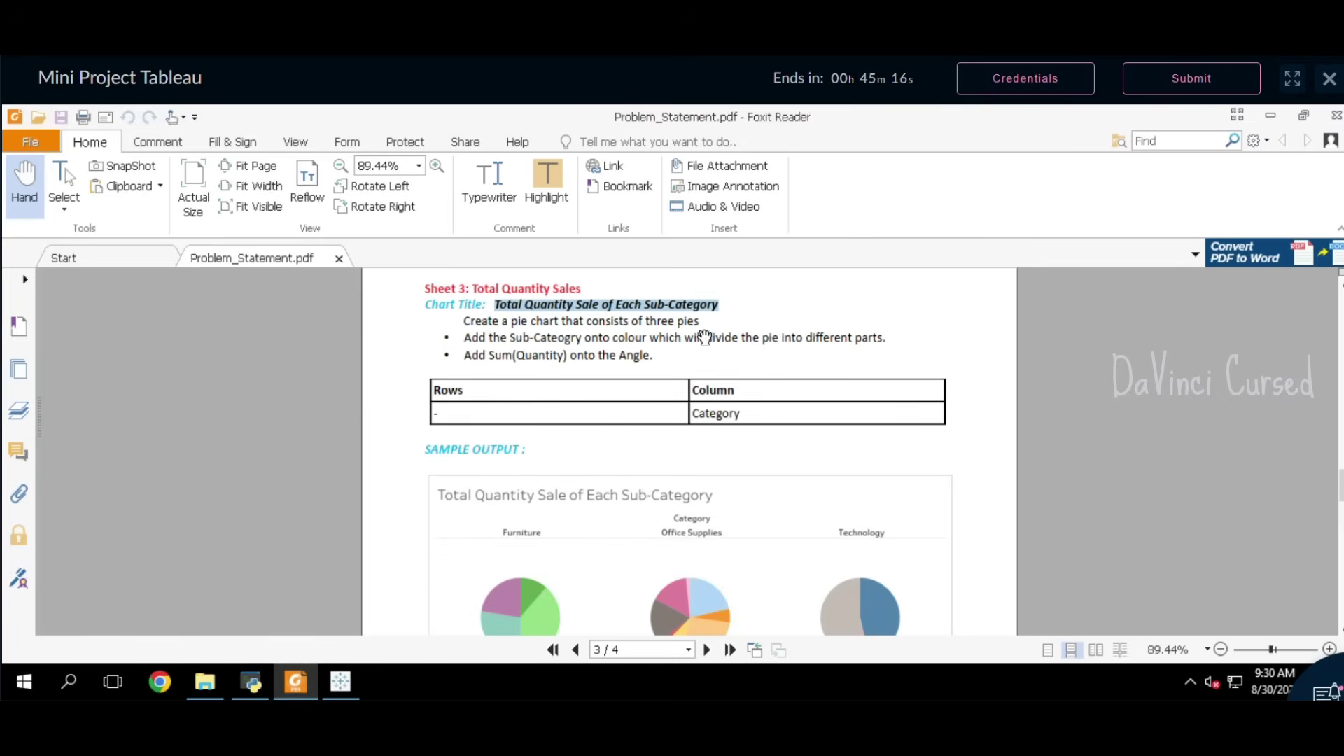
left_click(341, 682)
left_click(254, 373)
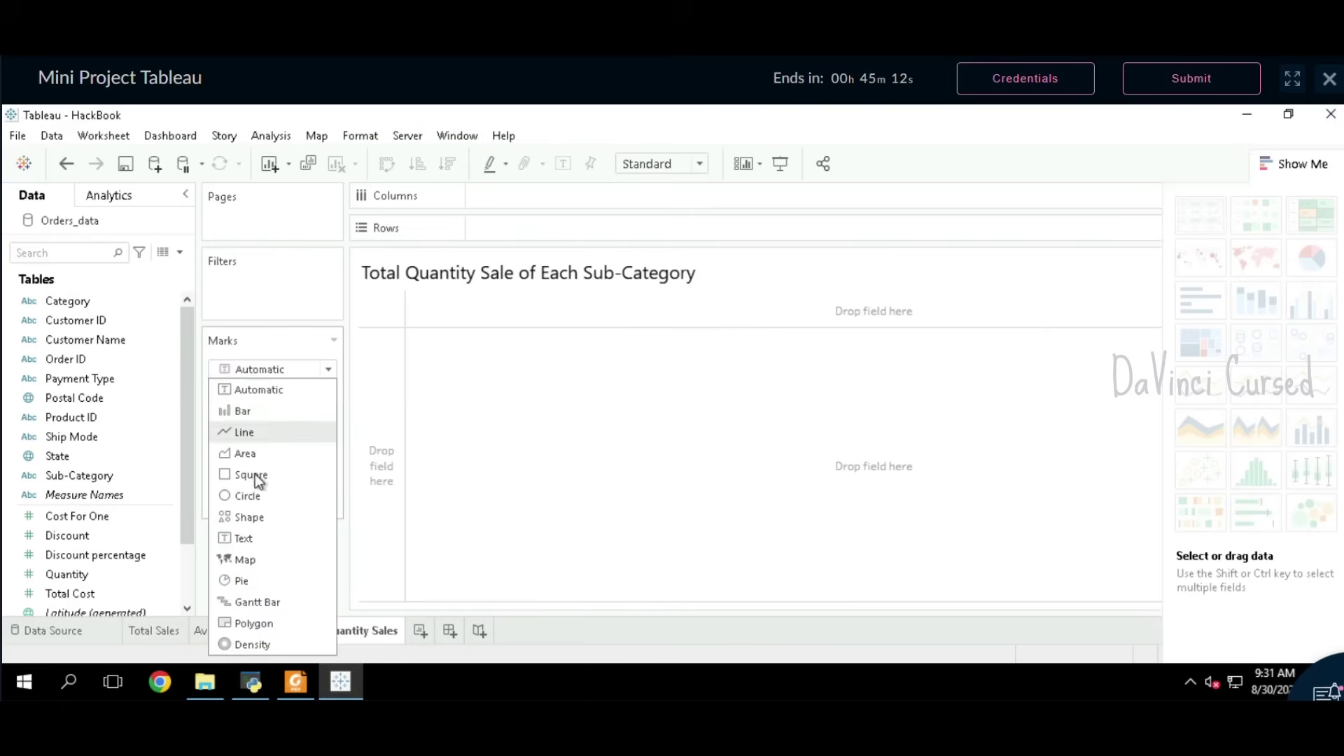
left_click(242, 581)
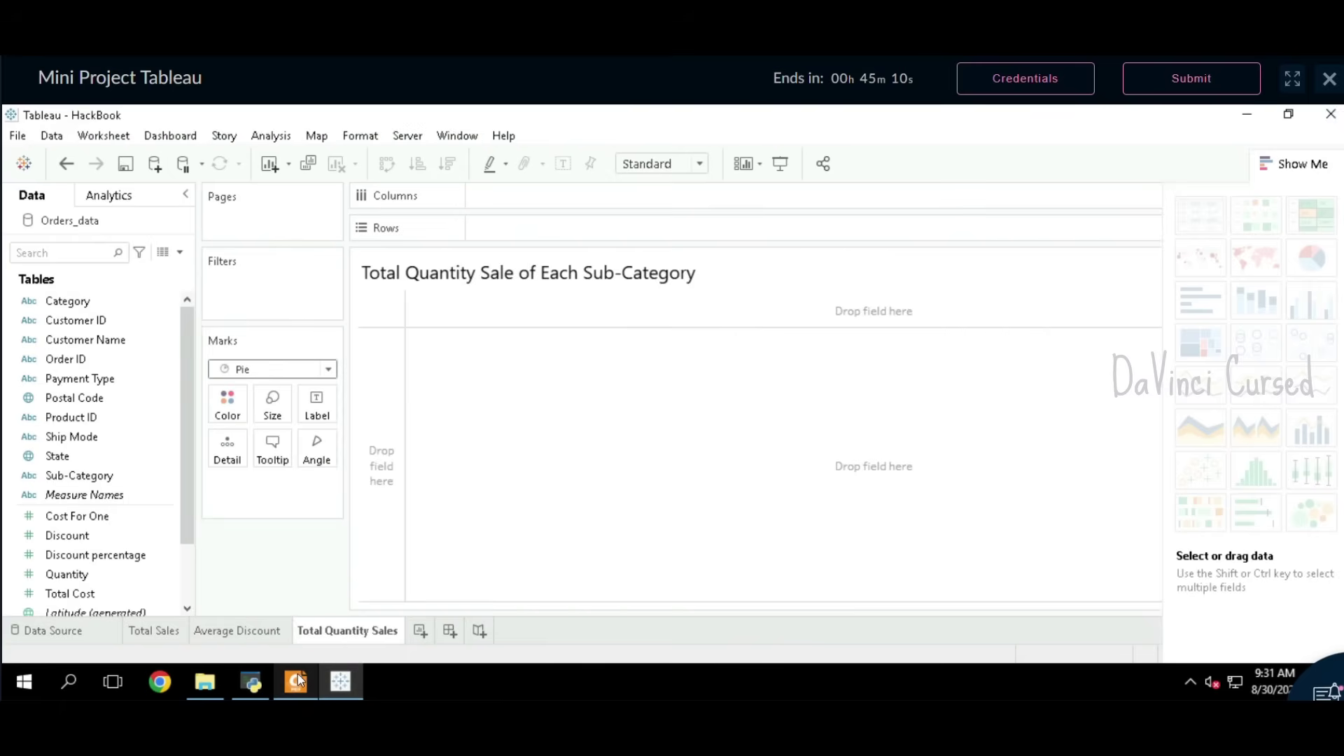
left_click(296, 676)
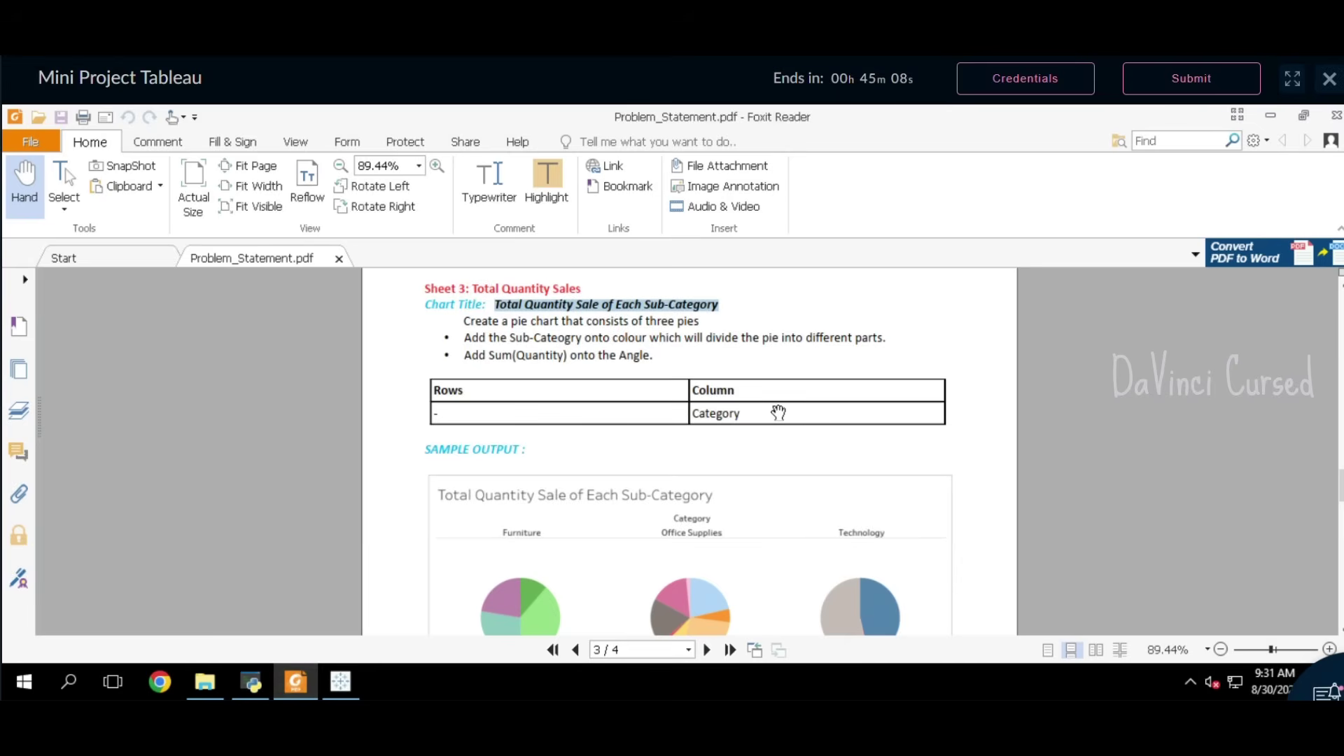
left_click(341, 681)
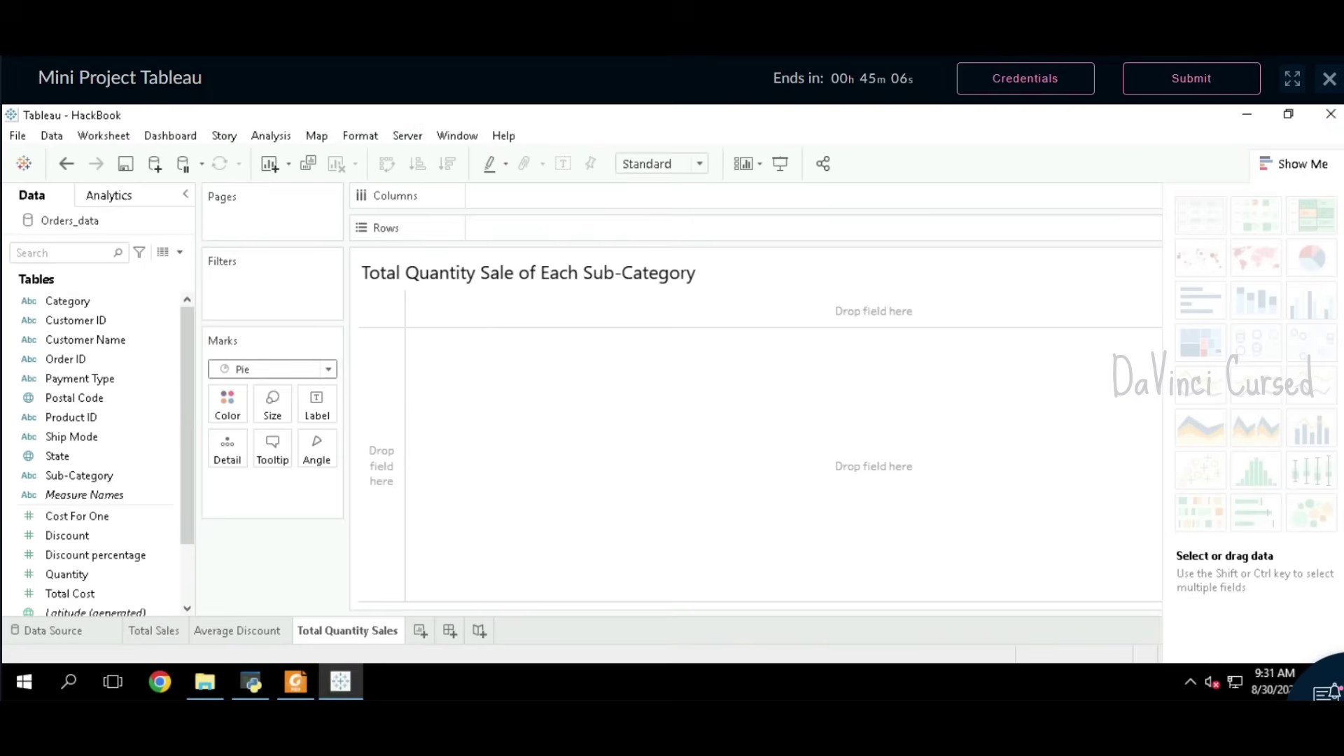
left_click(87, 303)
Step: Put Category on Columns and colour the pies by Sub-Category
left_click_drag(77, 303, 535, 197)
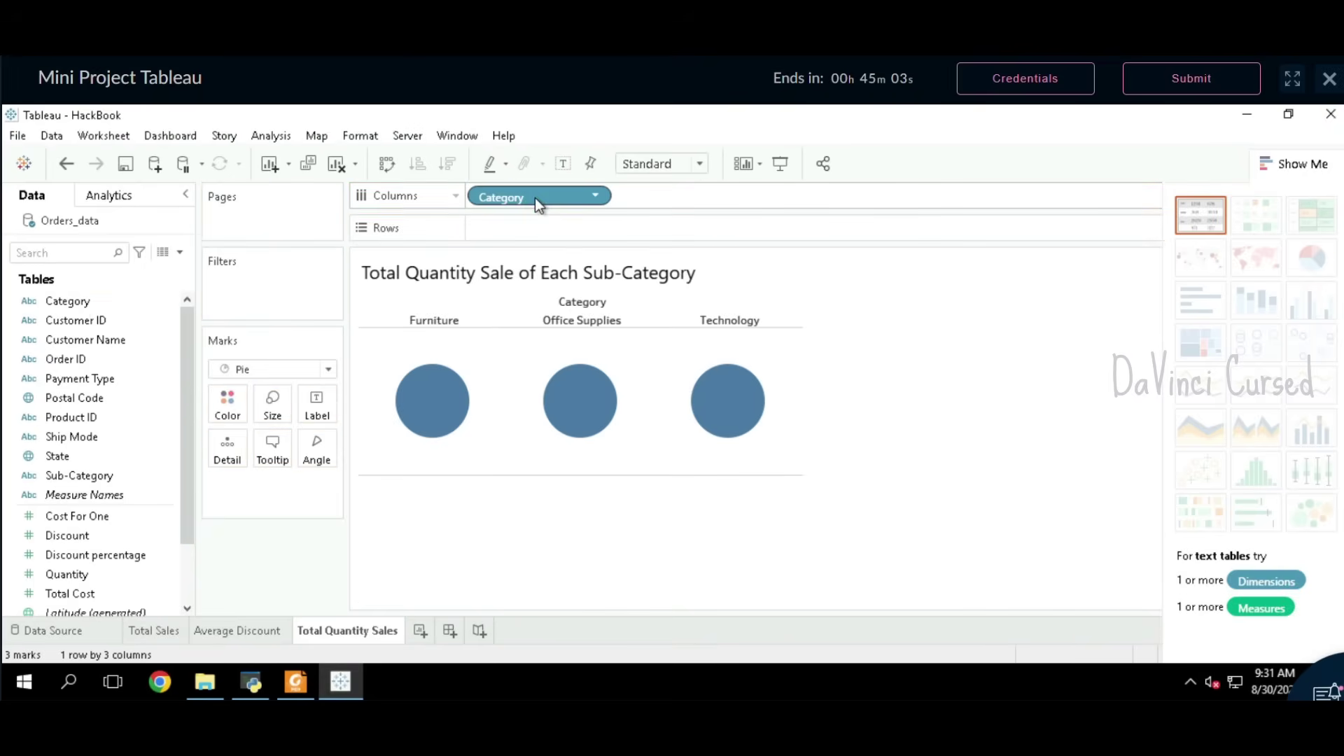
left_click(300, 682)
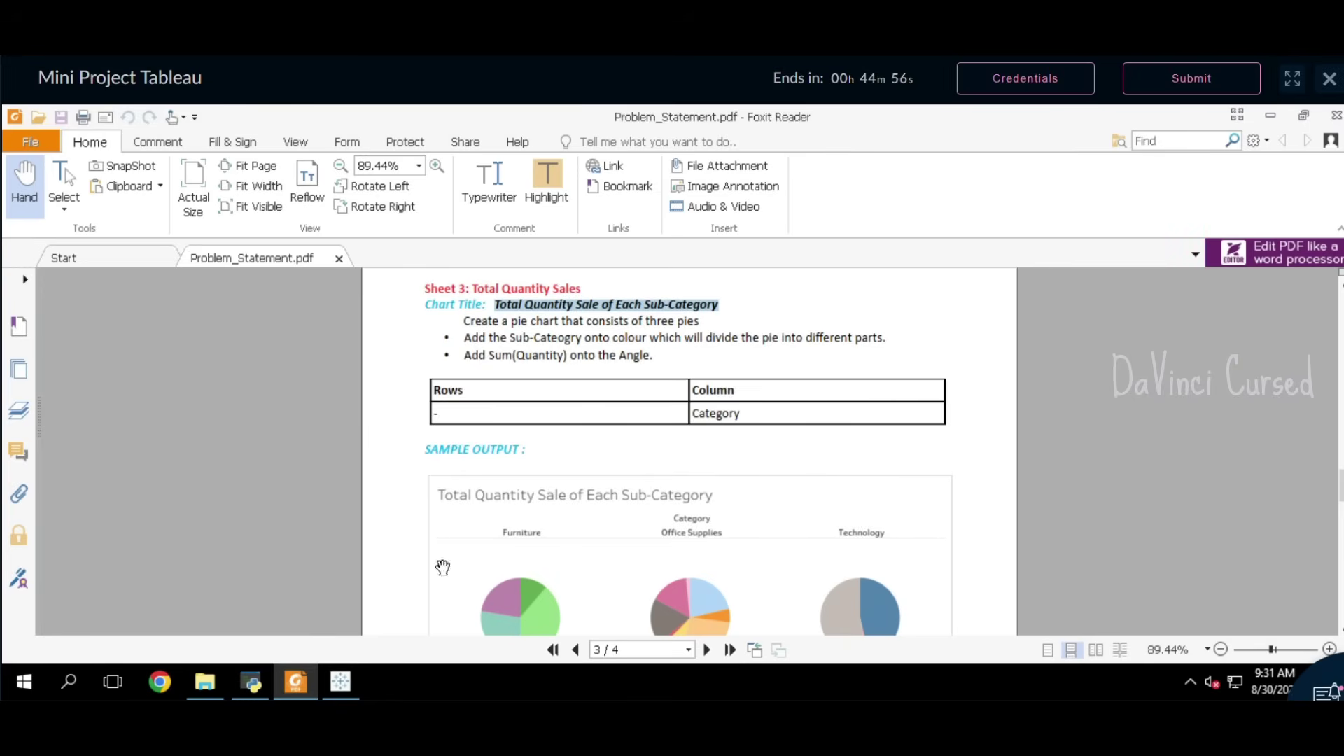
left_click(340, 681)
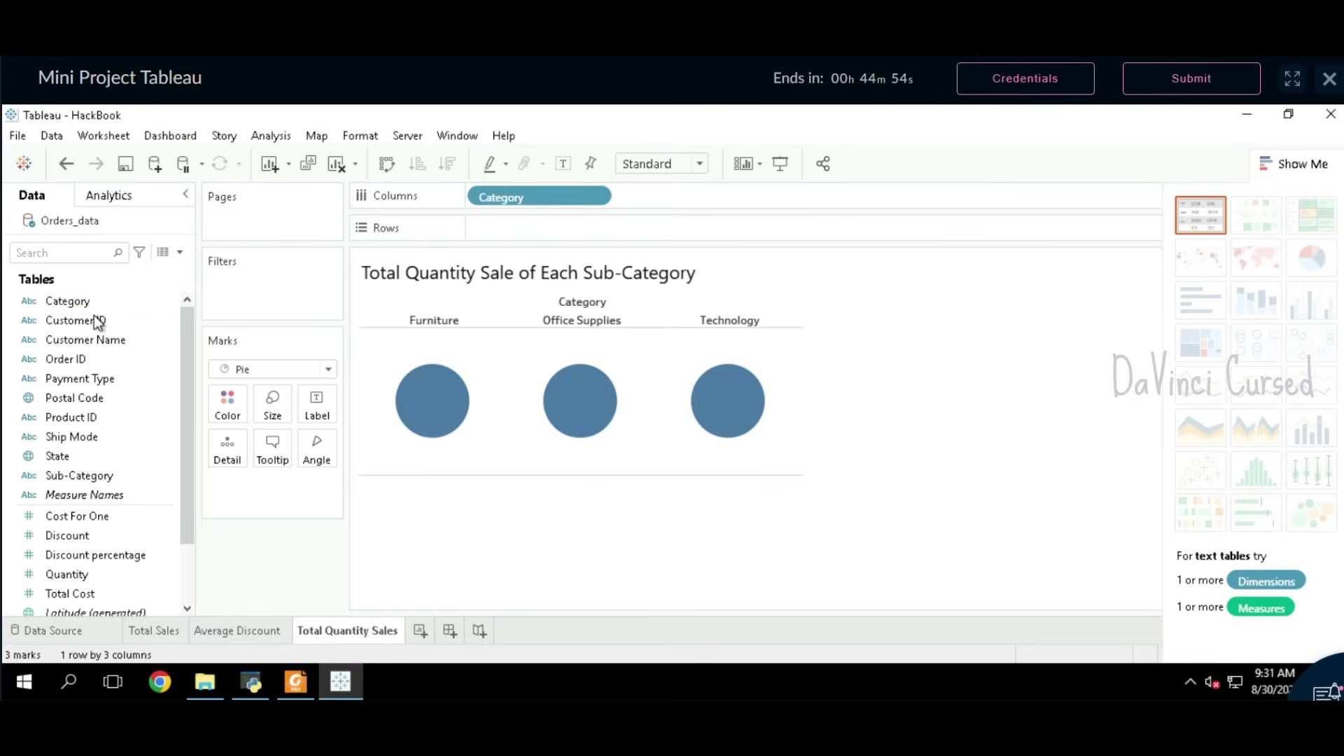
double_click(74, 477)
left_click_drag(74, 477, 226, 402)
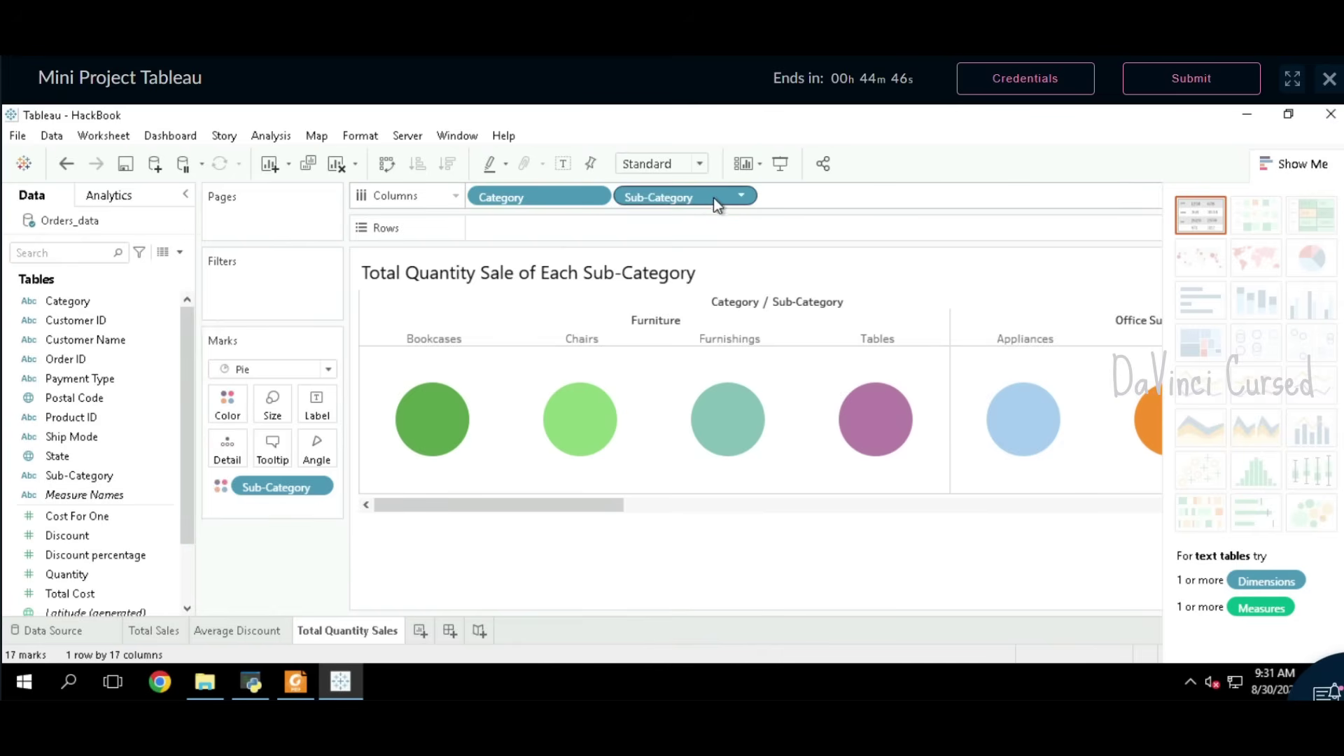
key("Delete")
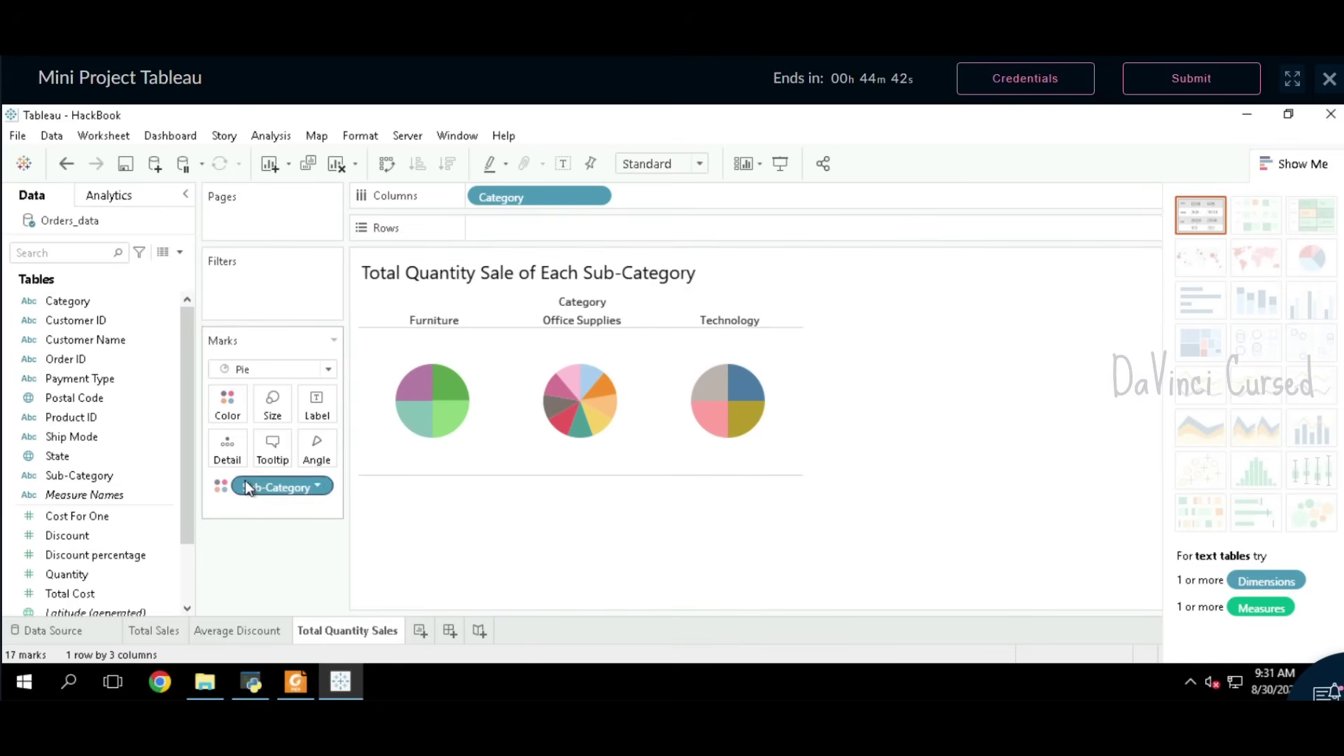
left_click(296, 681)
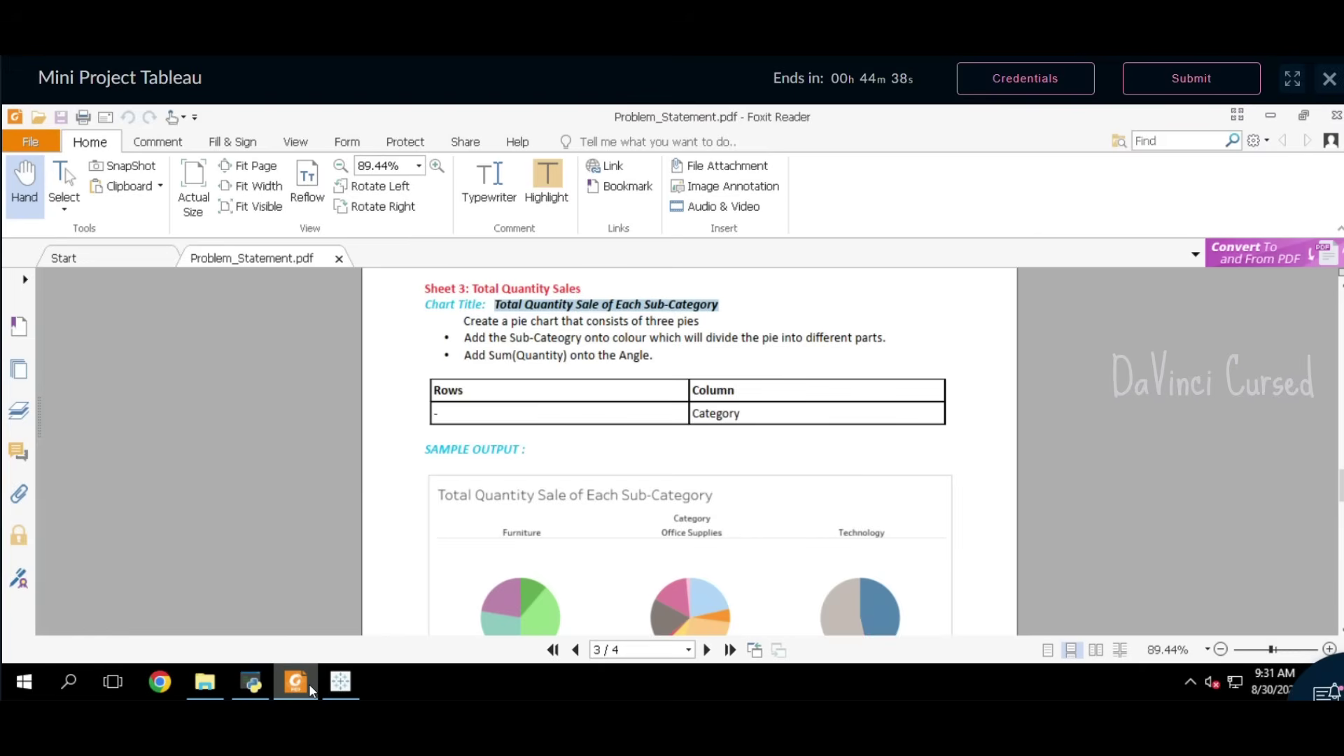
left_click(329, 686)
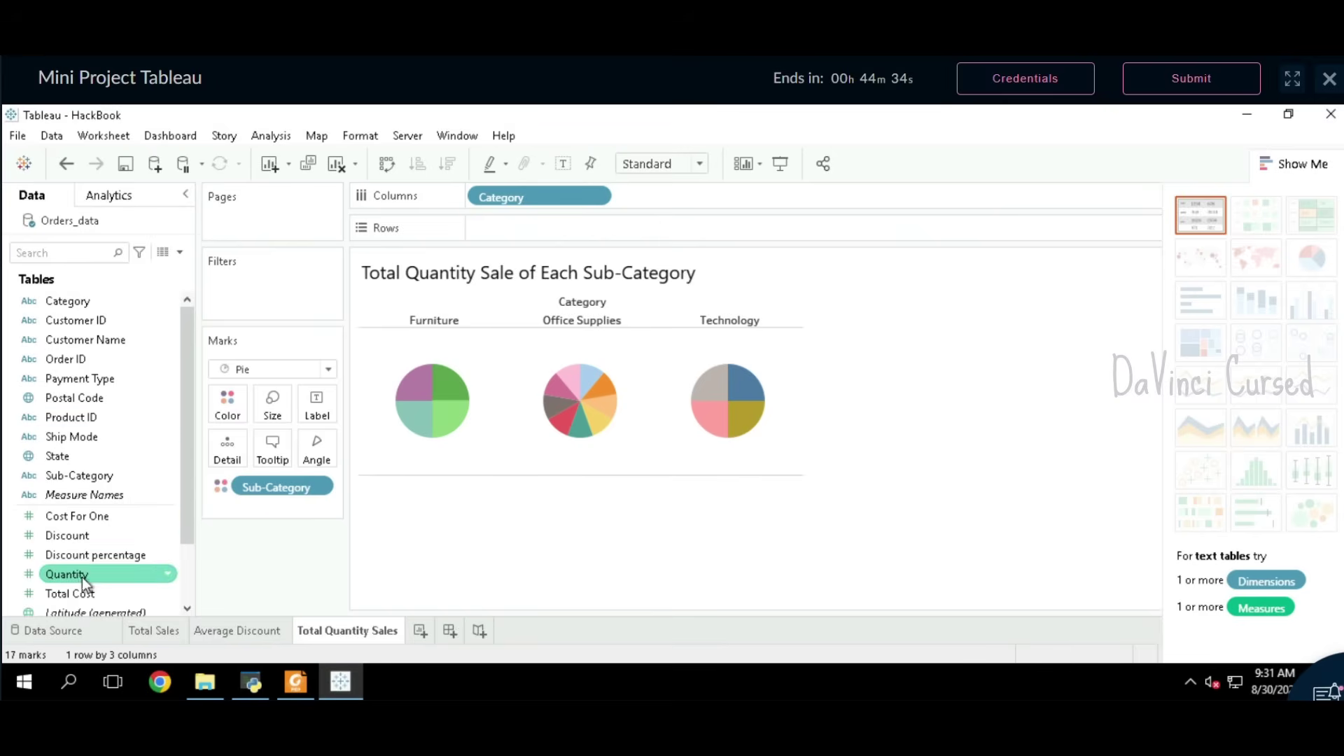
Step: Set pie slice angles by SUM(Quantity), then copy the TotalQuantitySale export name from the PDF
left_click(83, 576)
left_click_drag(85, 574, 316, 445)
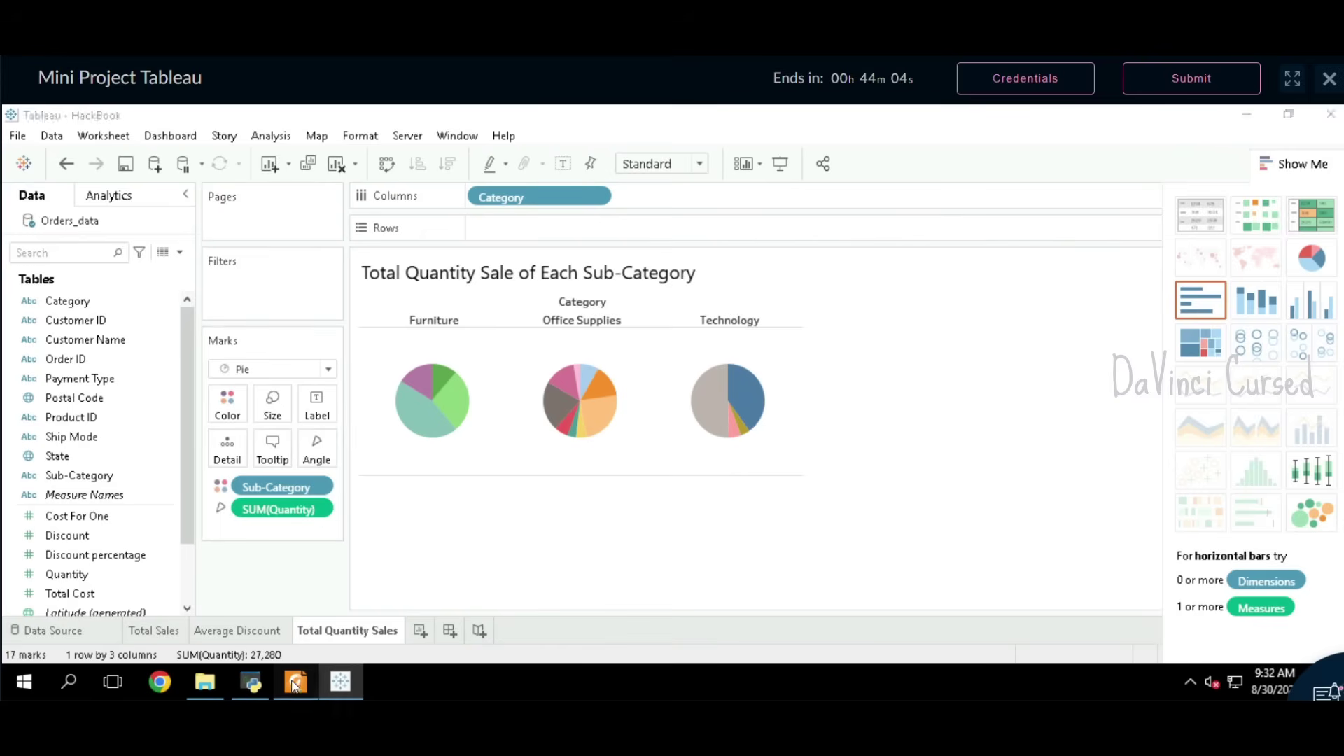
key("alt+Tab")
scroll(679, 519, "down", 3)
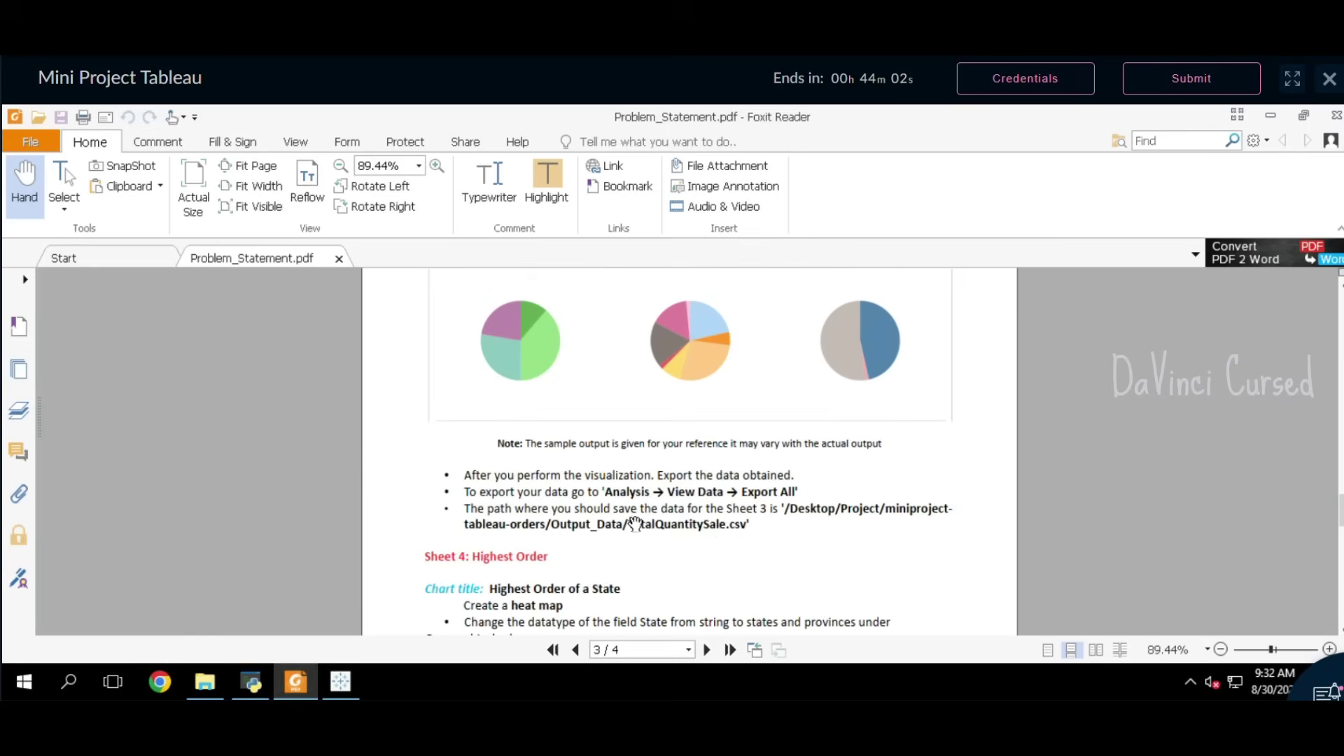
left_click_drag(695, 529, 731, 533)
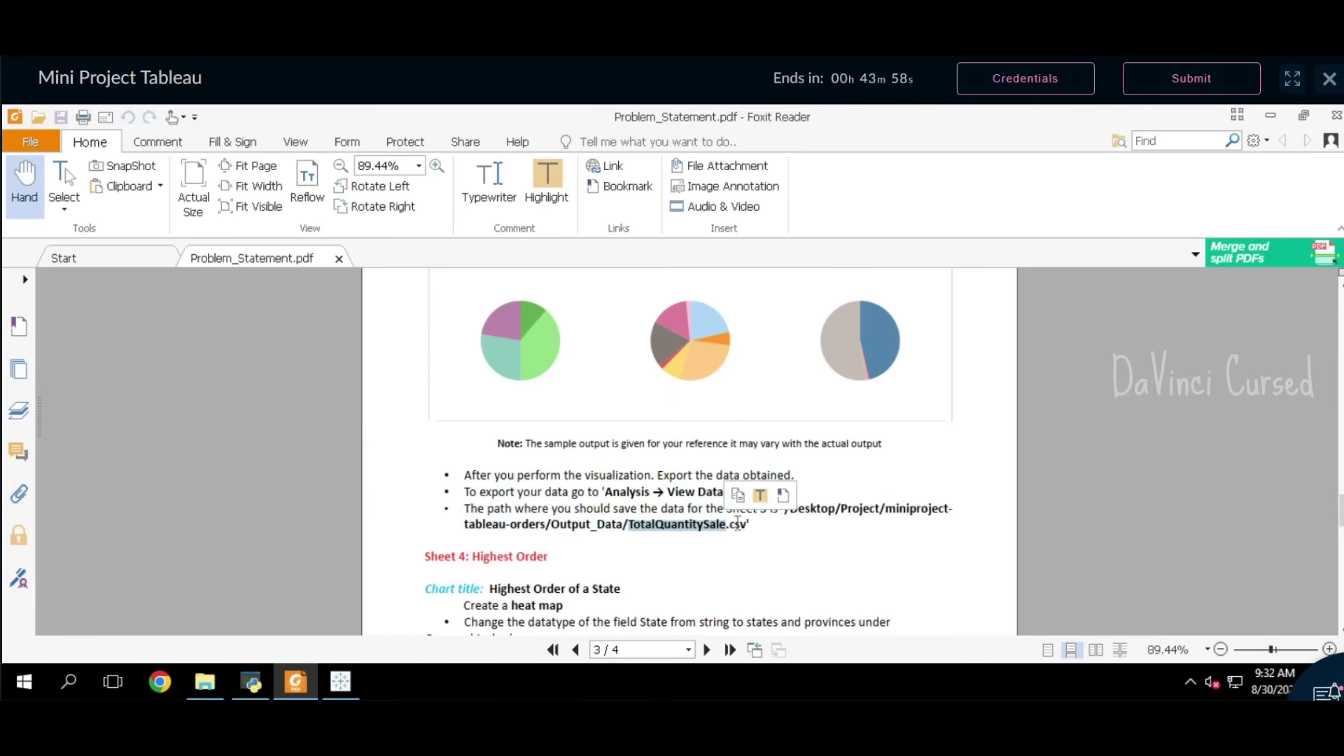
Step: Export all of the pie chart's underlying data through View Data as TotalQuantitySale.csv
left_click(340, 681)
left_click(271, 133)
left_click(316, 135)
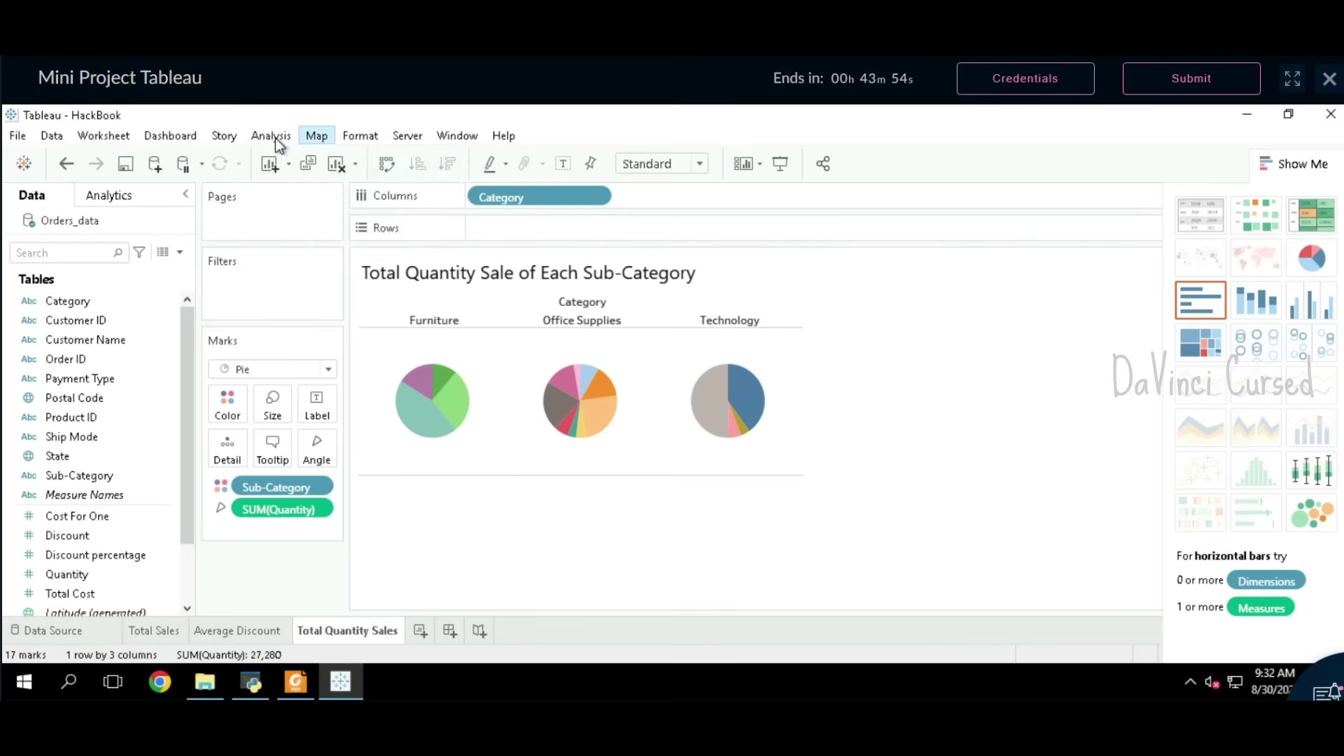
left_click(273, 135)
left_click(287, 220)
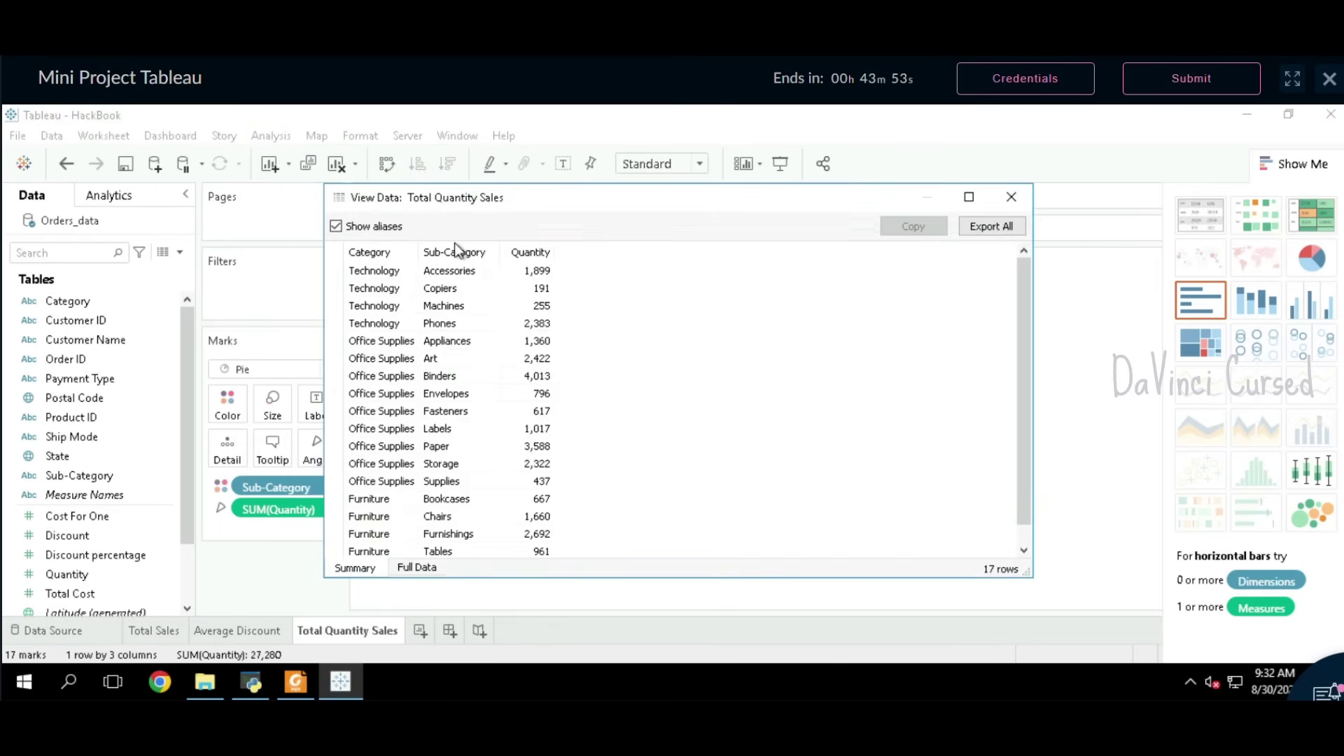
left_click(987, 225)
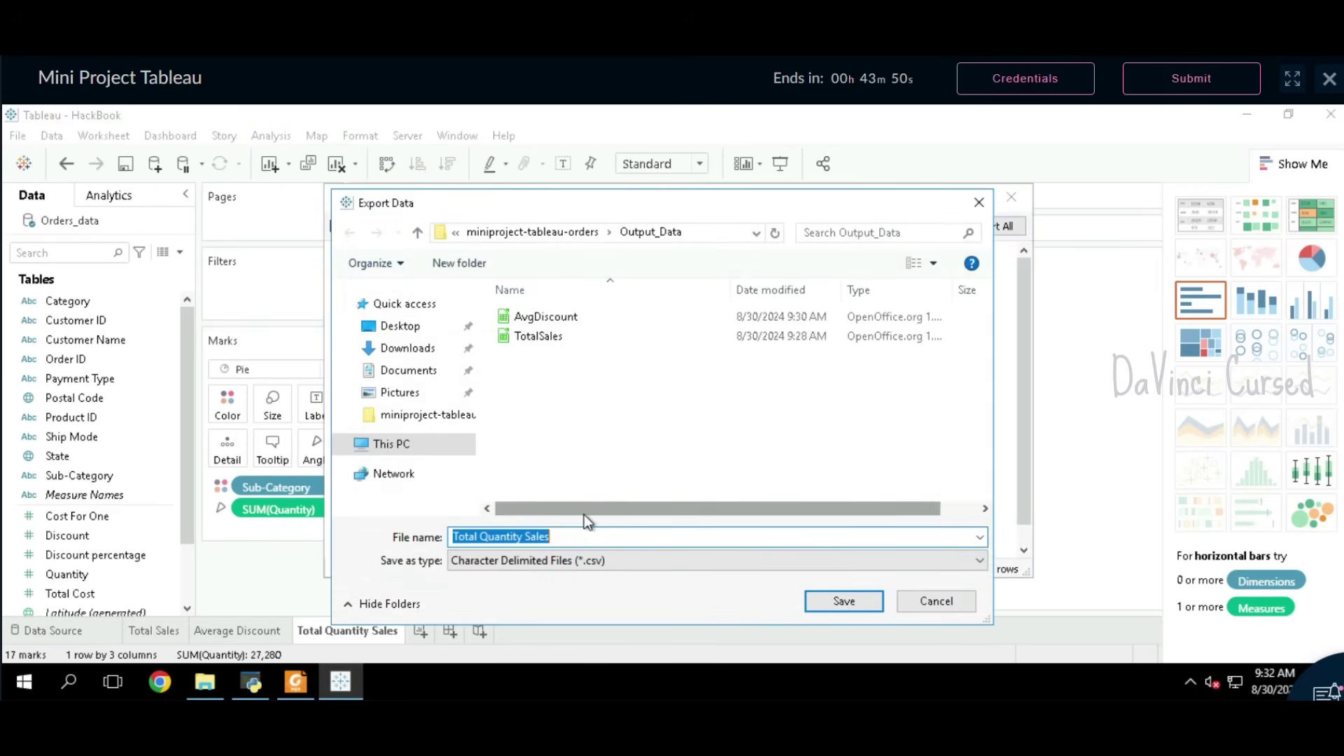
type("TotalQuantitySale")
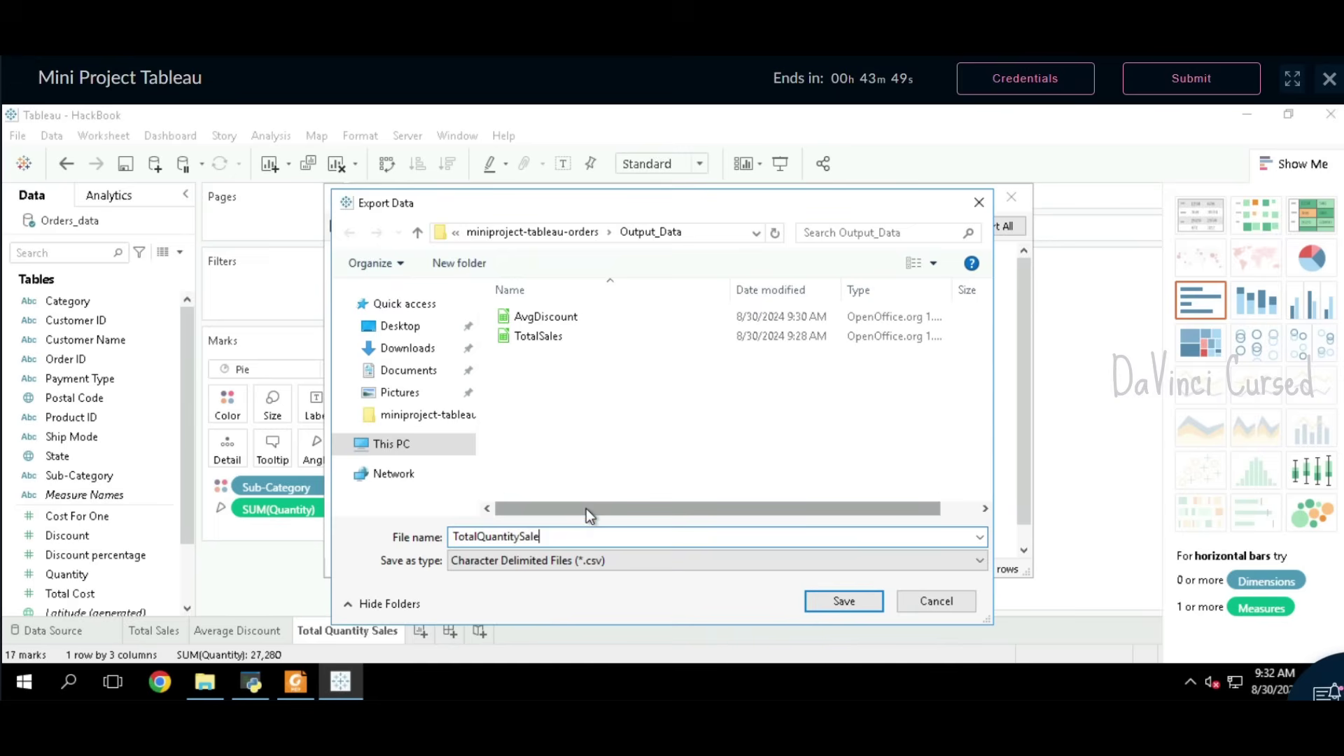
left_click(844, 601)
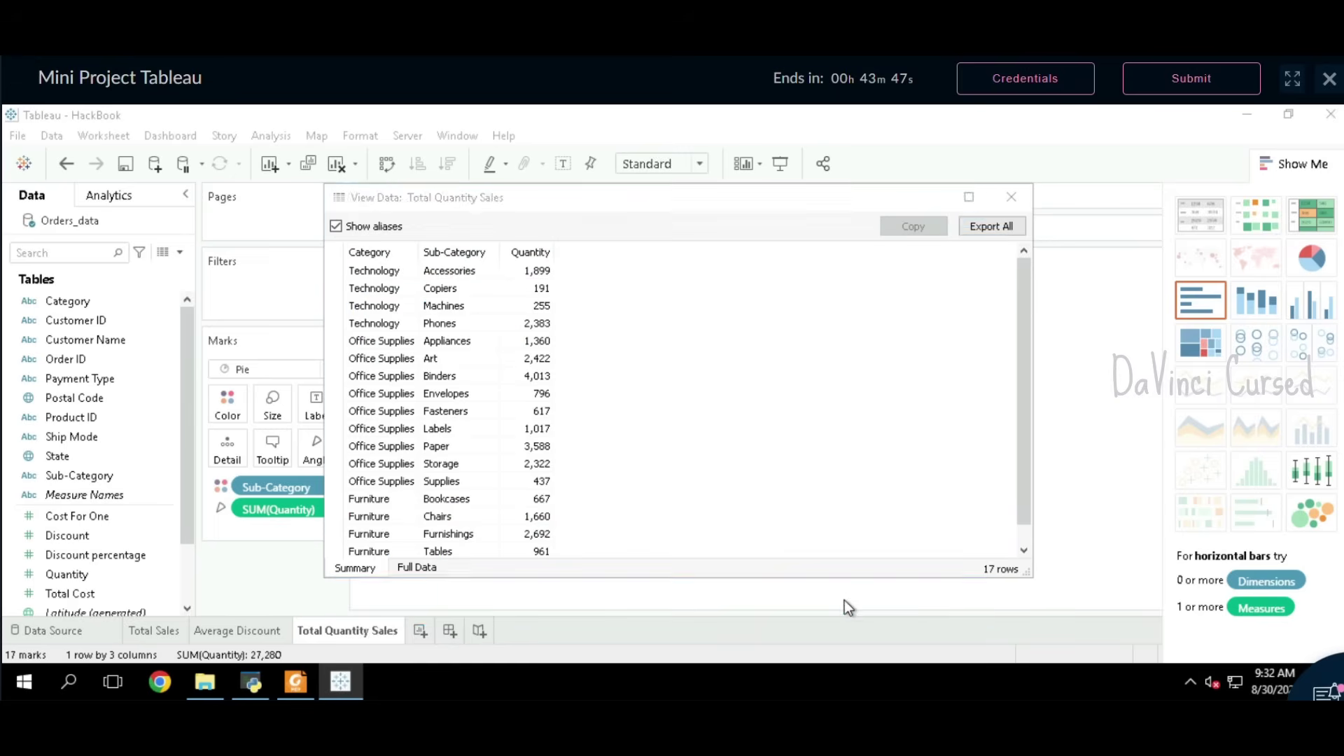
left_click(1019, 208)
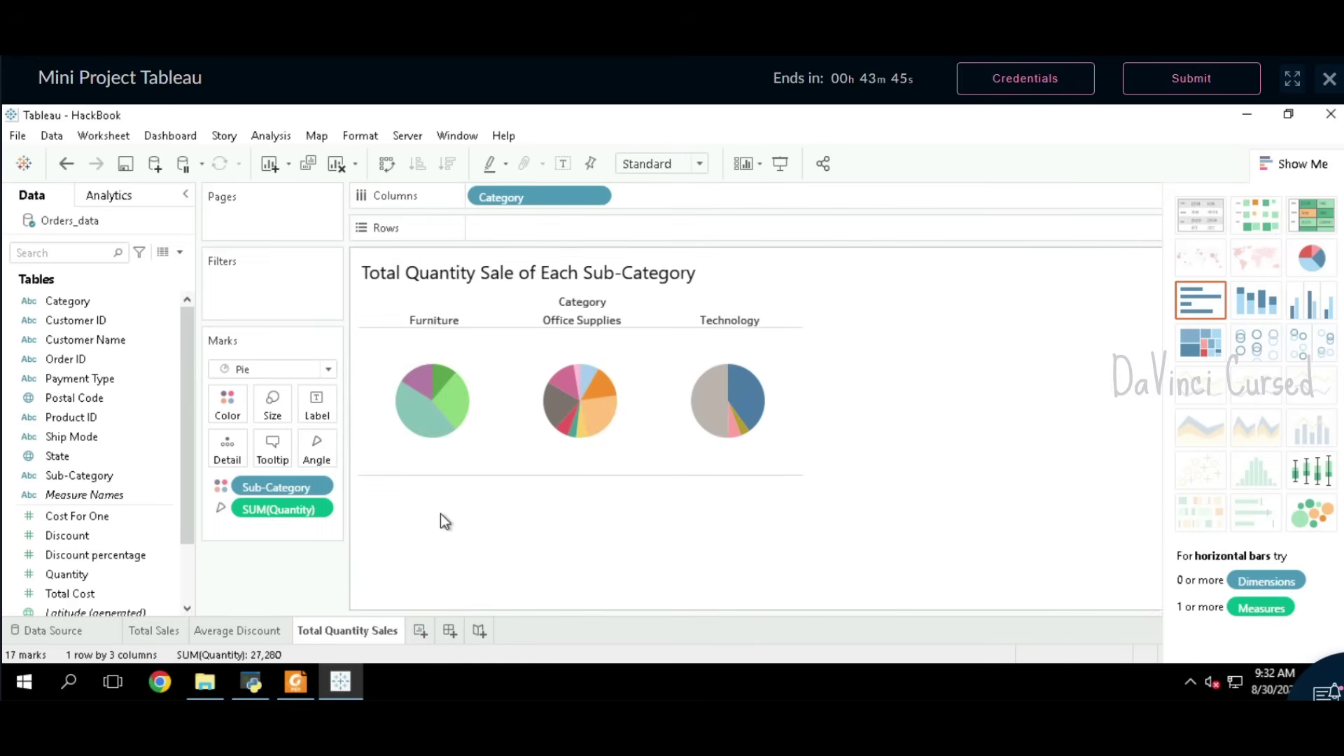
left_click(286, 674)
Step: Add a new worksheet and name it Highest Order, using the heading copied from the PDF
scroll(705, 423, "down", 8)
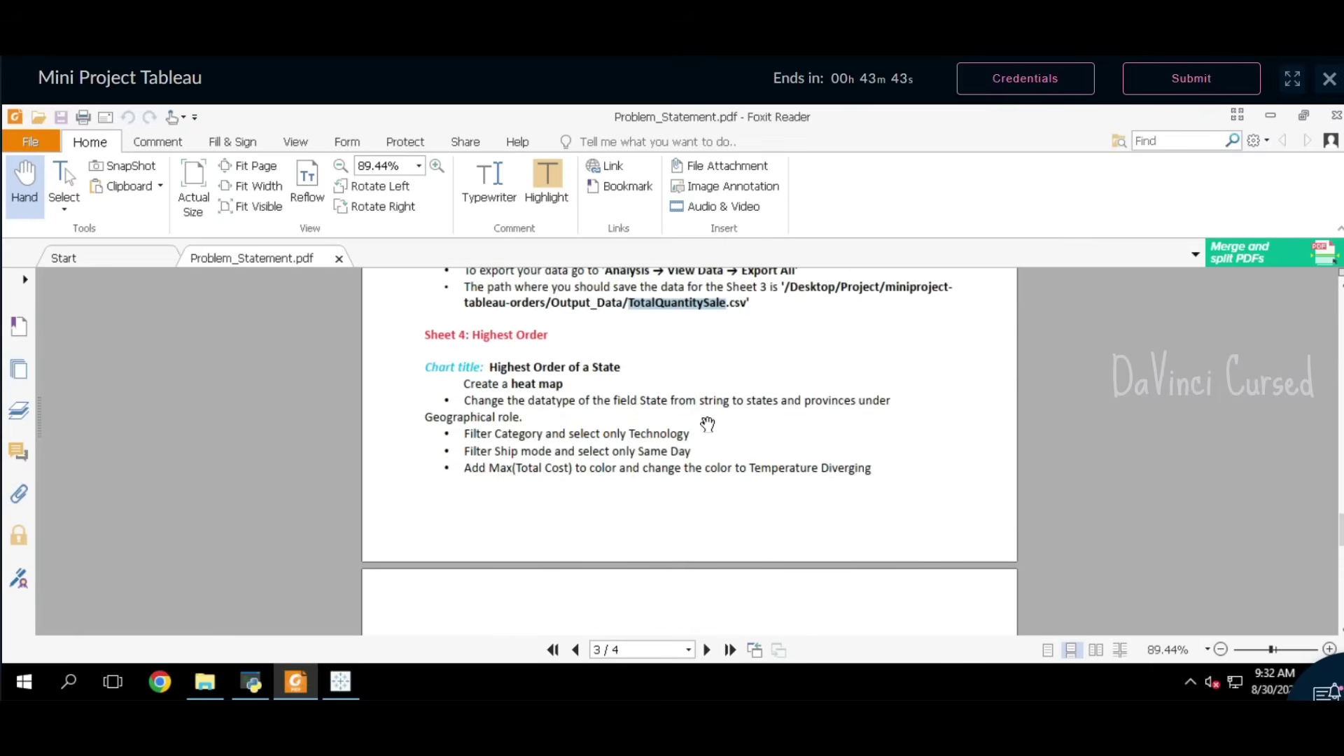
scroll(714, 429, "up", 4)
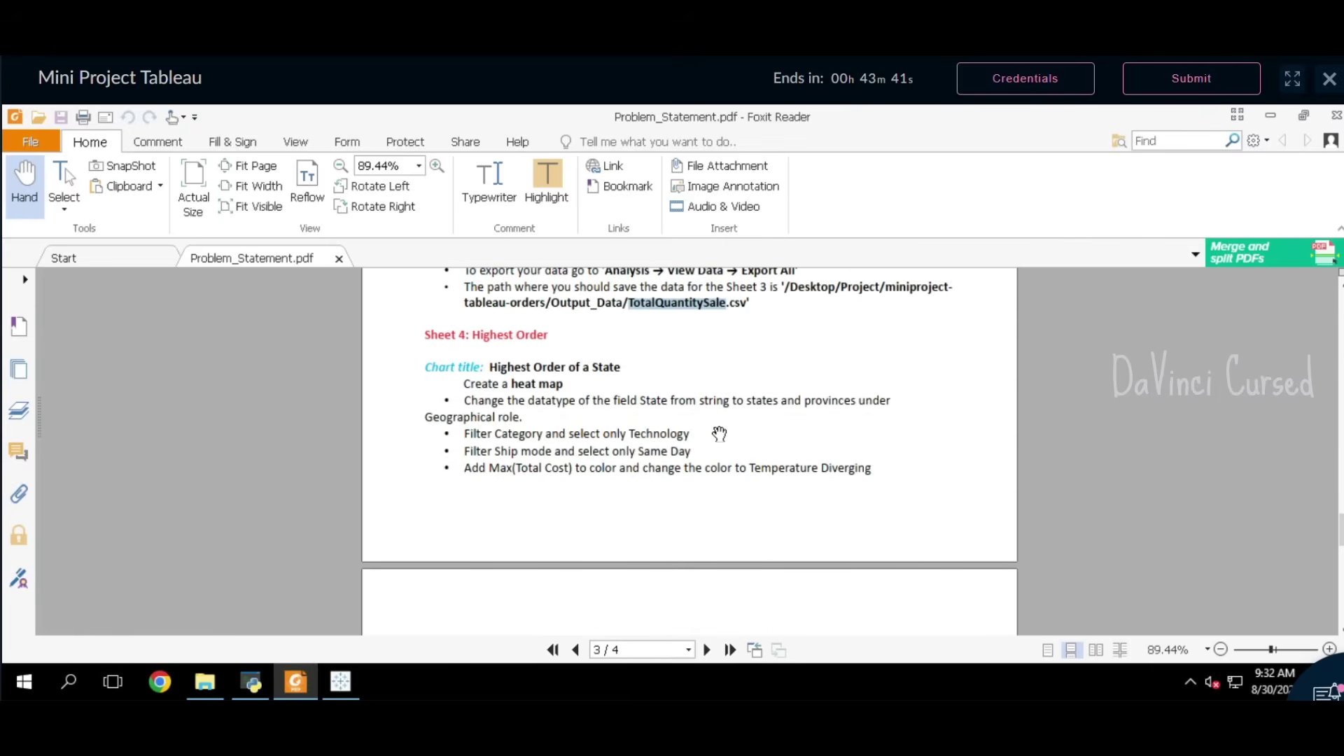
left_click(551, 339)
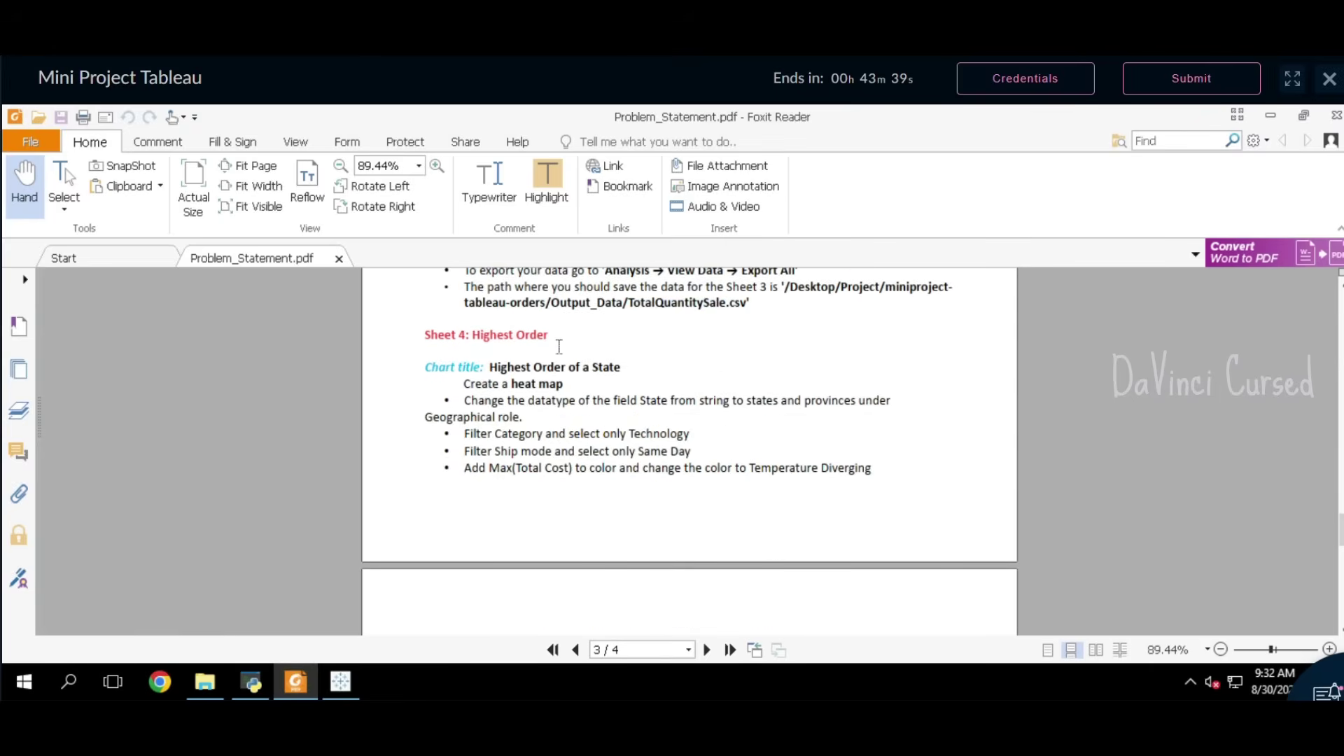
left_click_drag(557, 343, 481, 344)
key("ctrl+c")
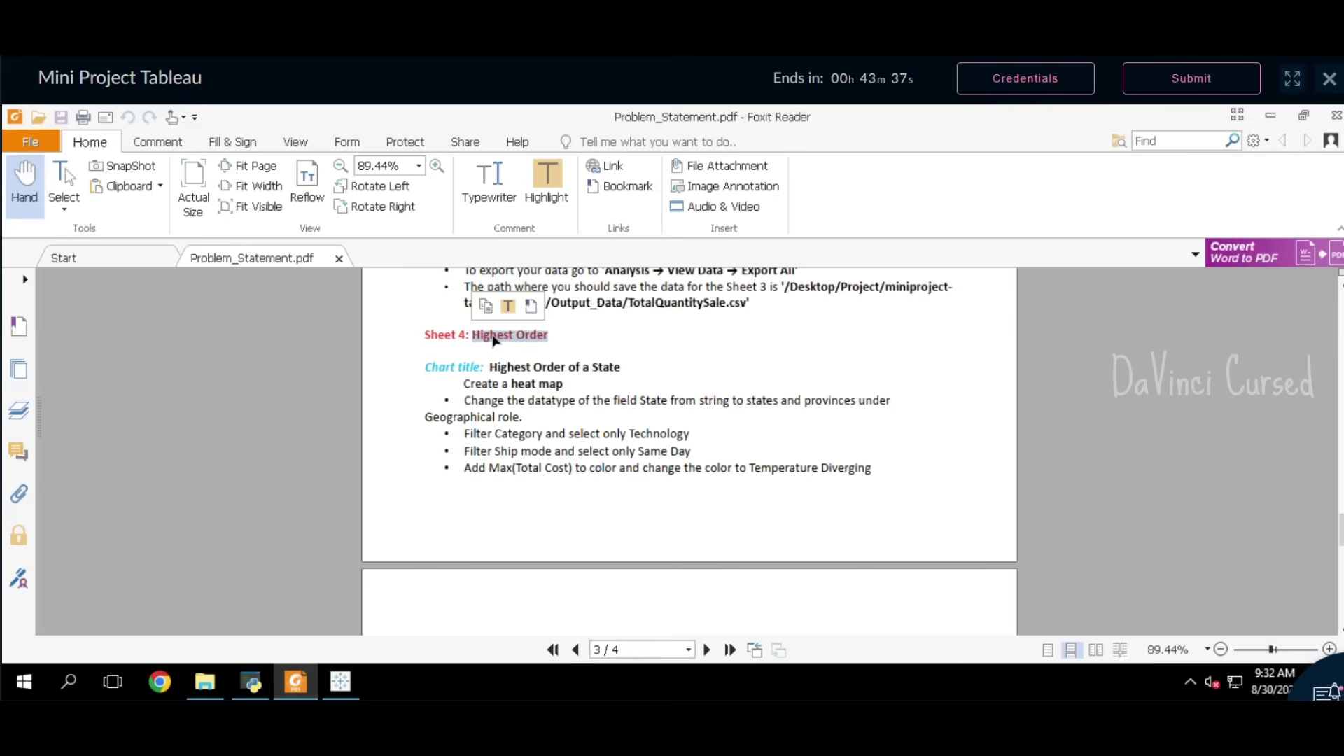
left_click(486, 309)
left_click(341, 681)
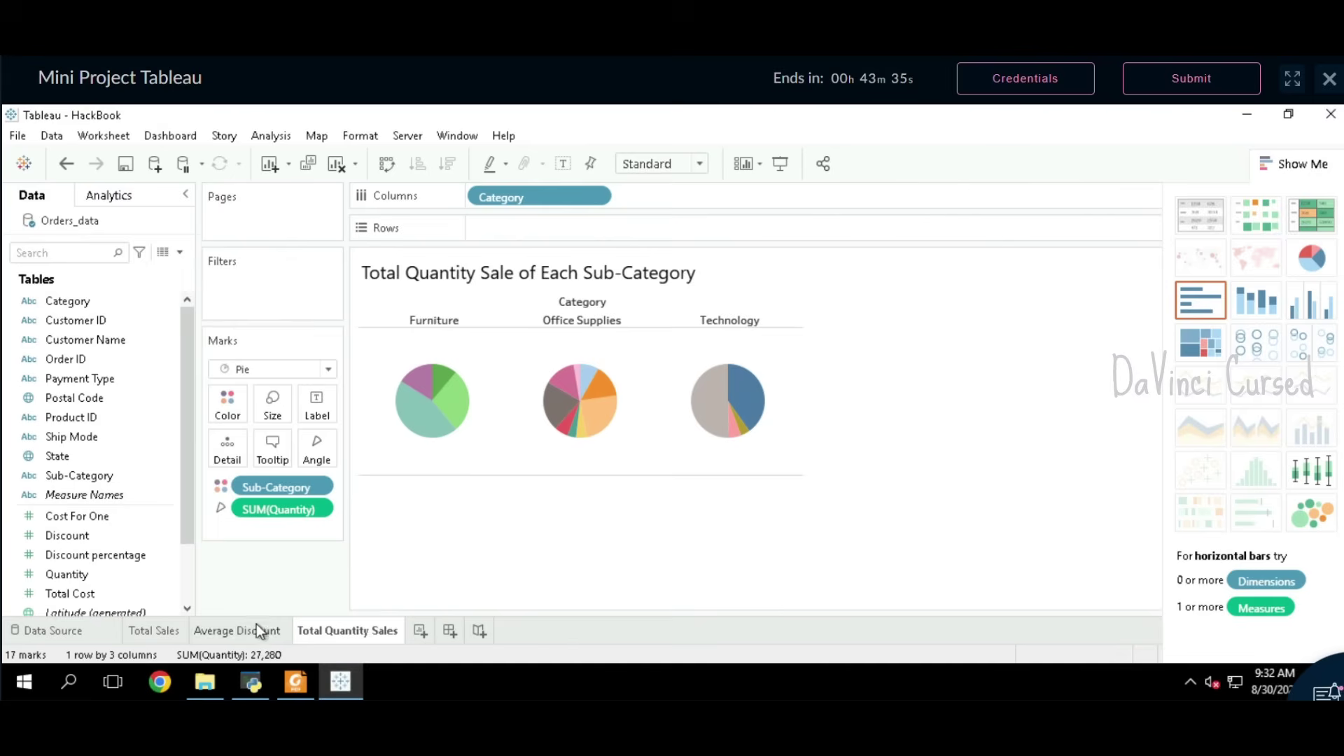
left_click(418, 632)
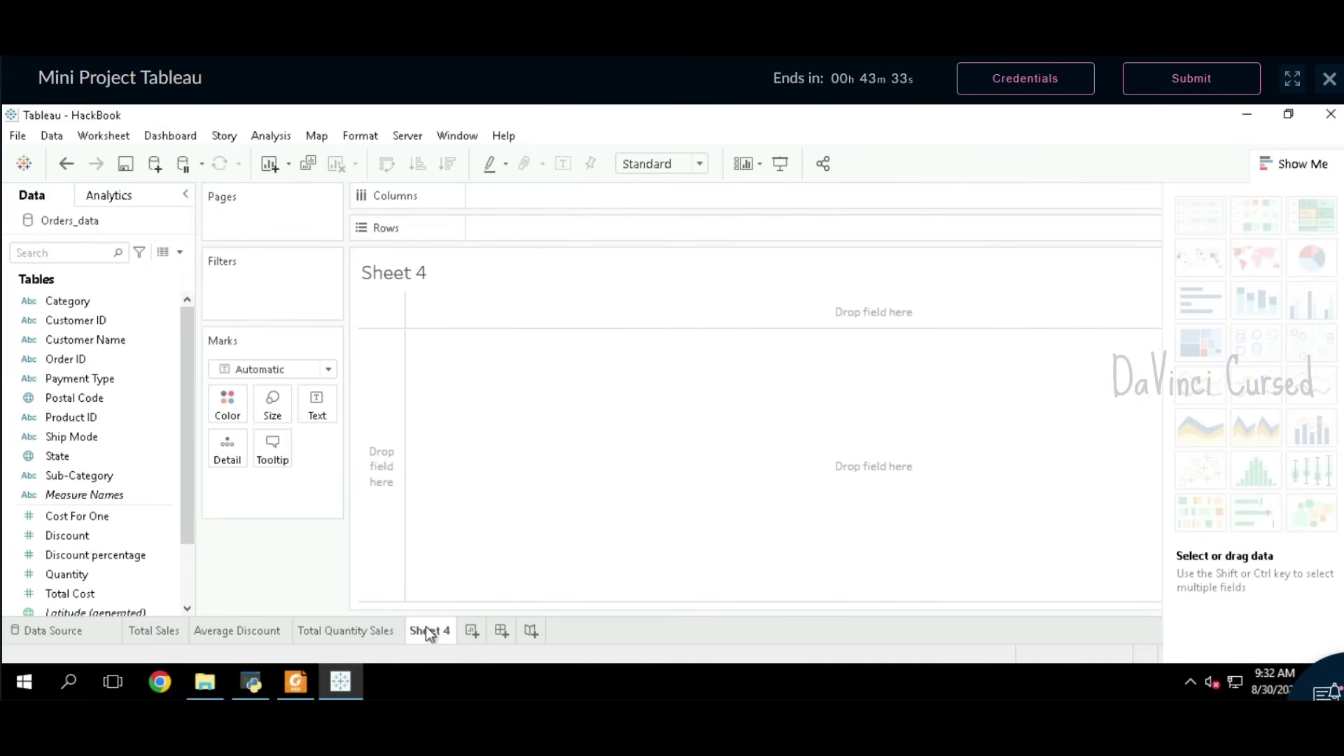
double_click(431, 631)
key("ctrl+v")
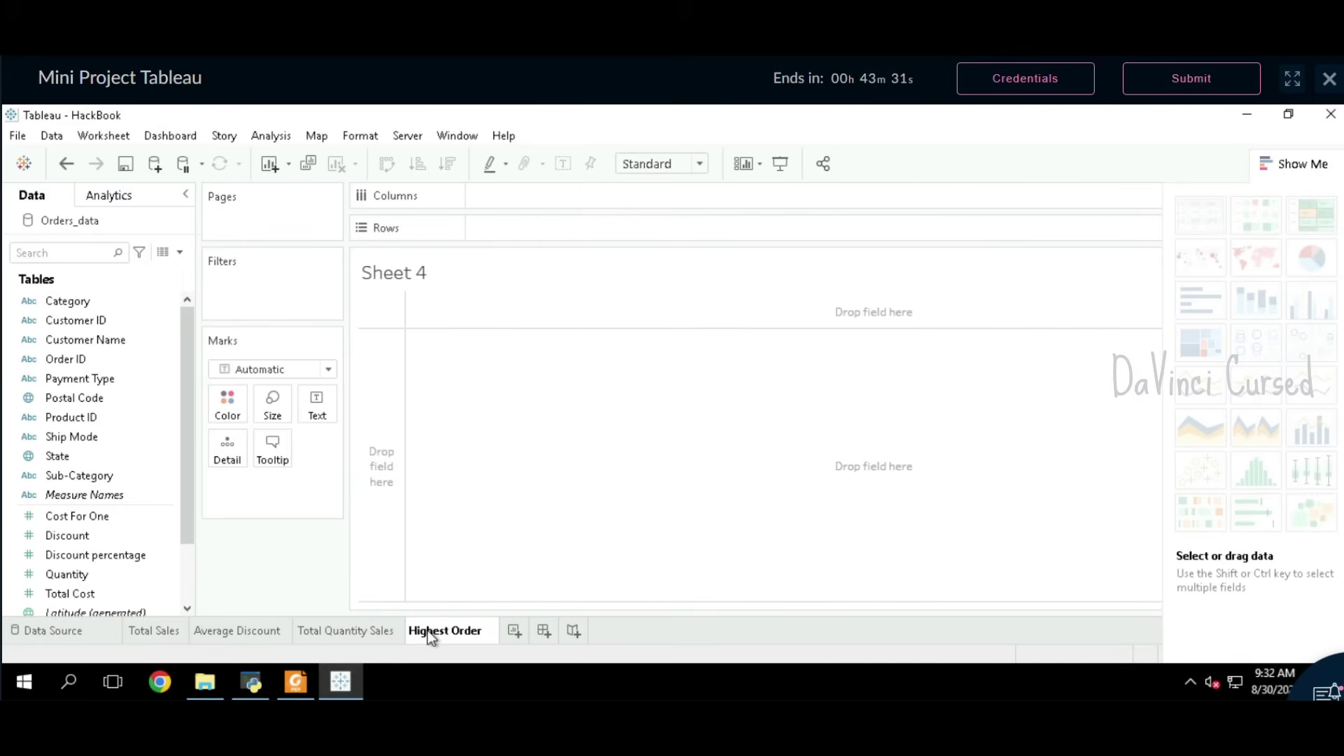
key("Return")
Step: Set the marks to Map and title the sheet 'Highest Order of a State'
left_click(295, 681)
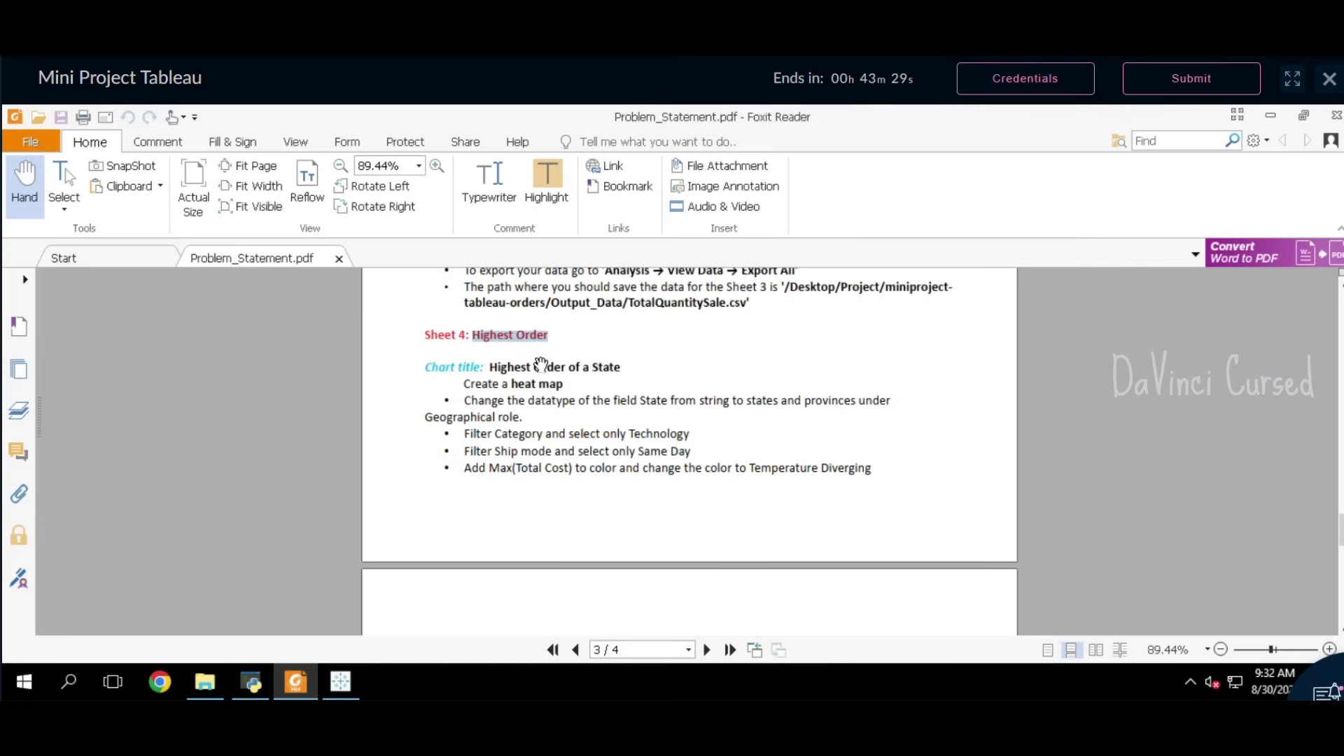
left_click(500, 369)
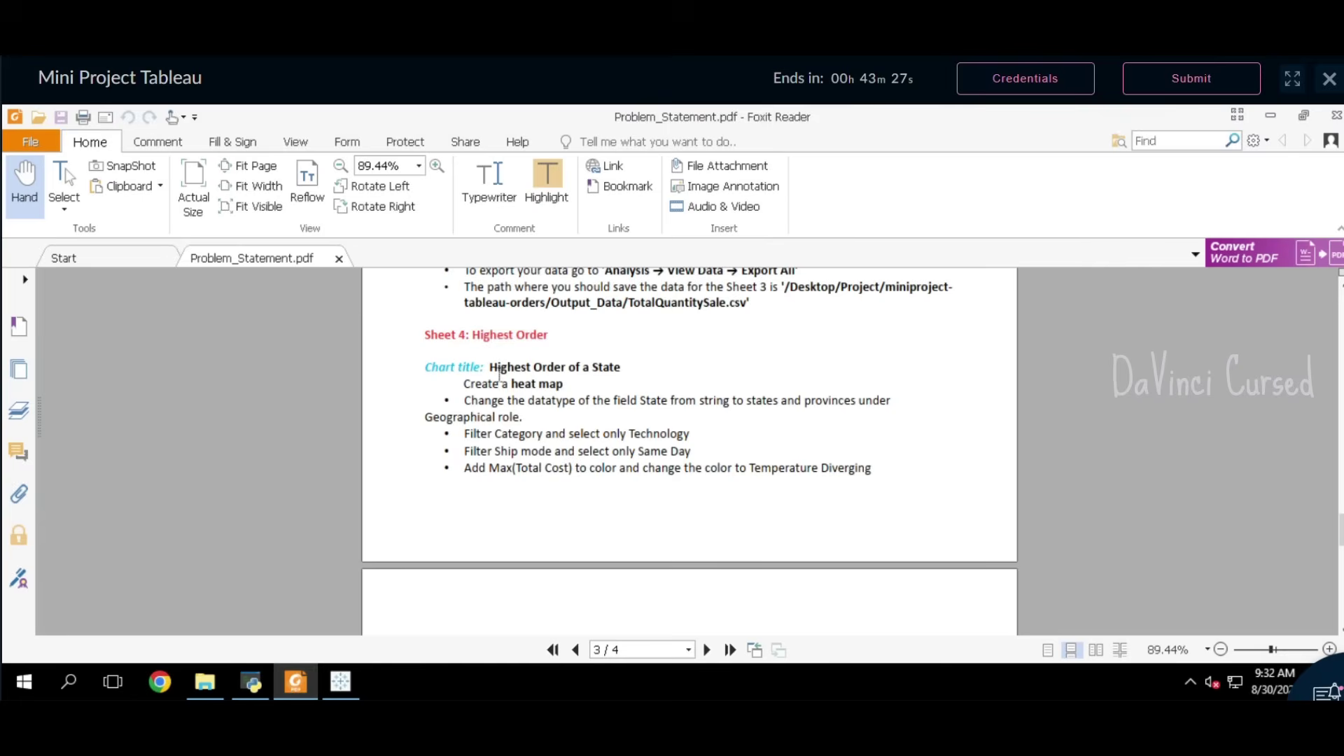
left_click_drag(490, 369, 633, 369)
left_click(637, 339)
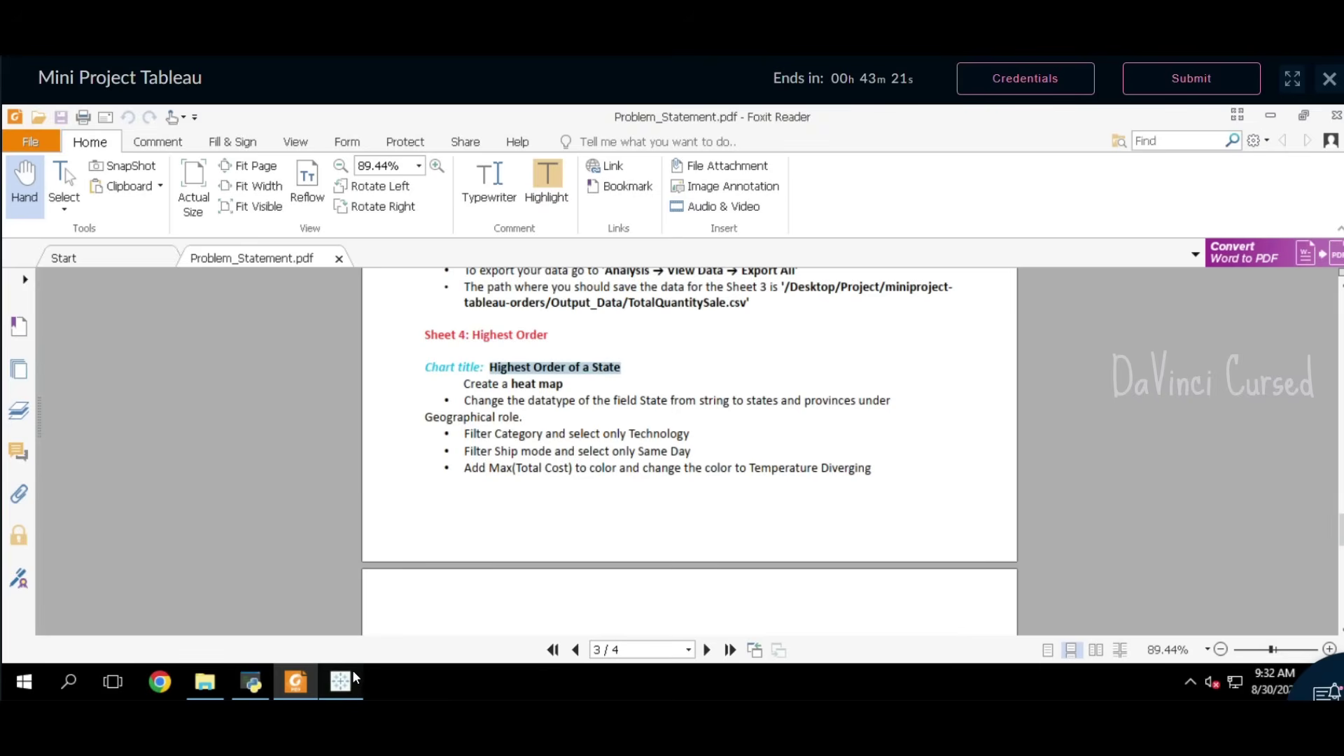
left_click(351, 673)
left_click(297, 370)
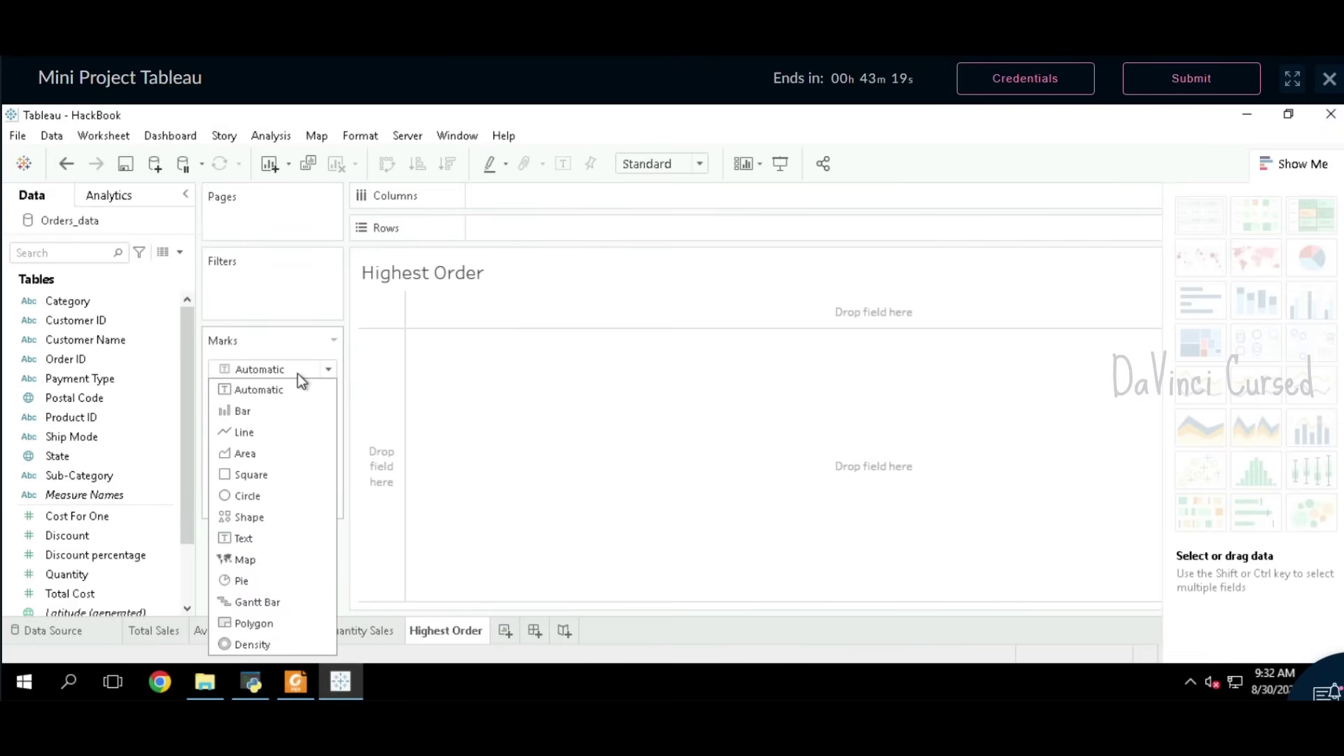
left_click(272, 560)
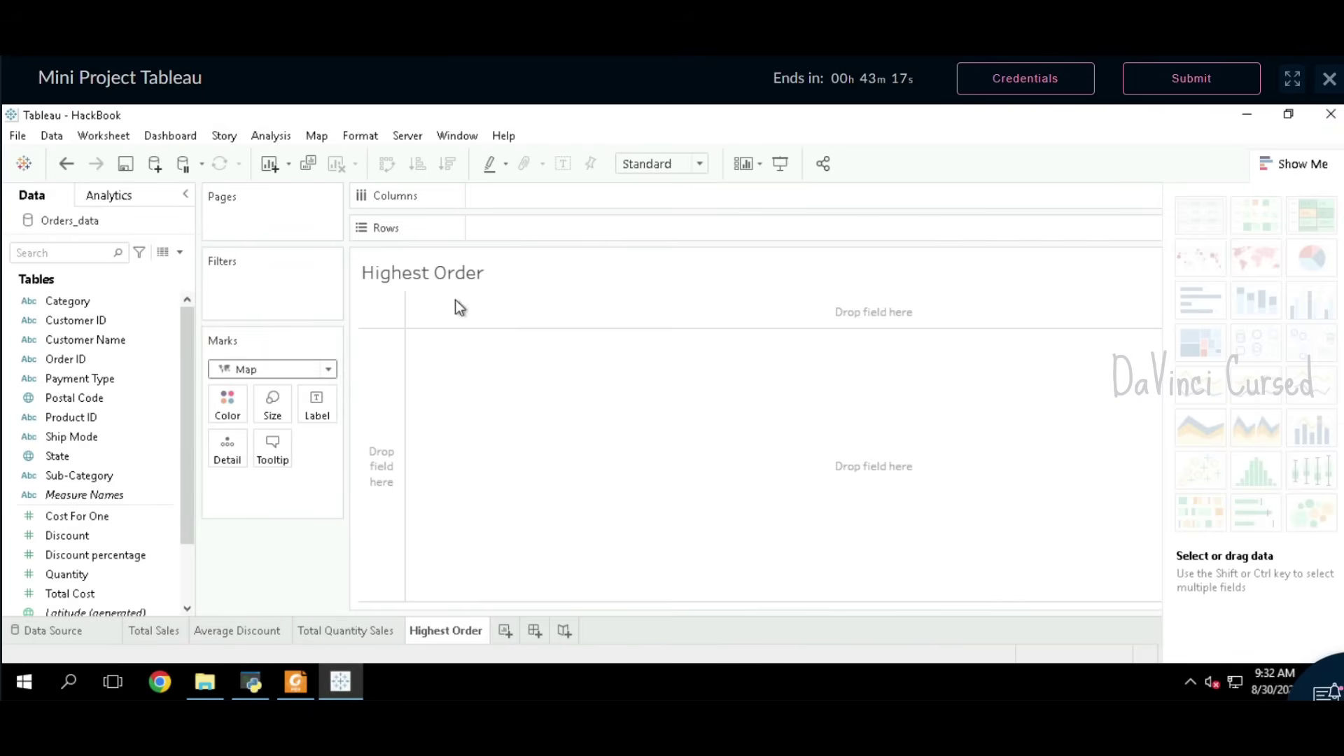
double_click(457, 272)
left_click_drag(585, 309, 440, 324)
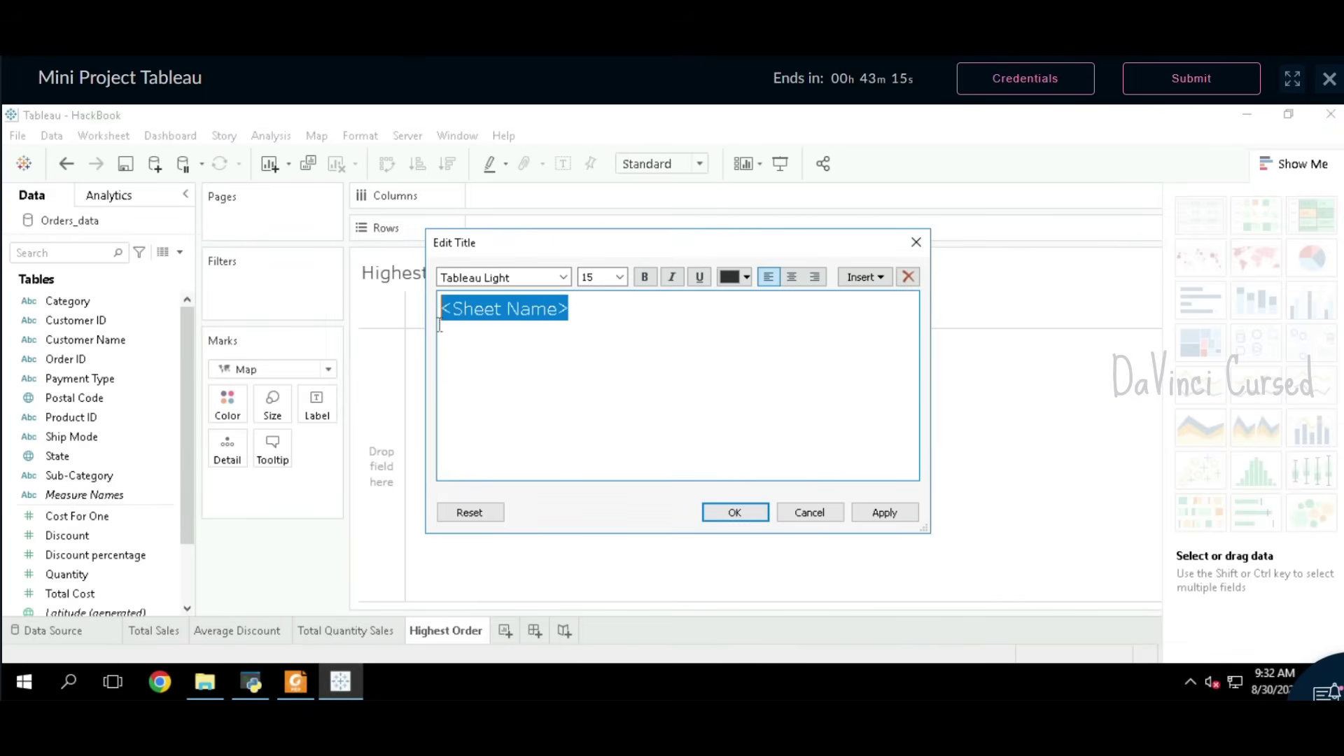
type("Highest Order of a State")
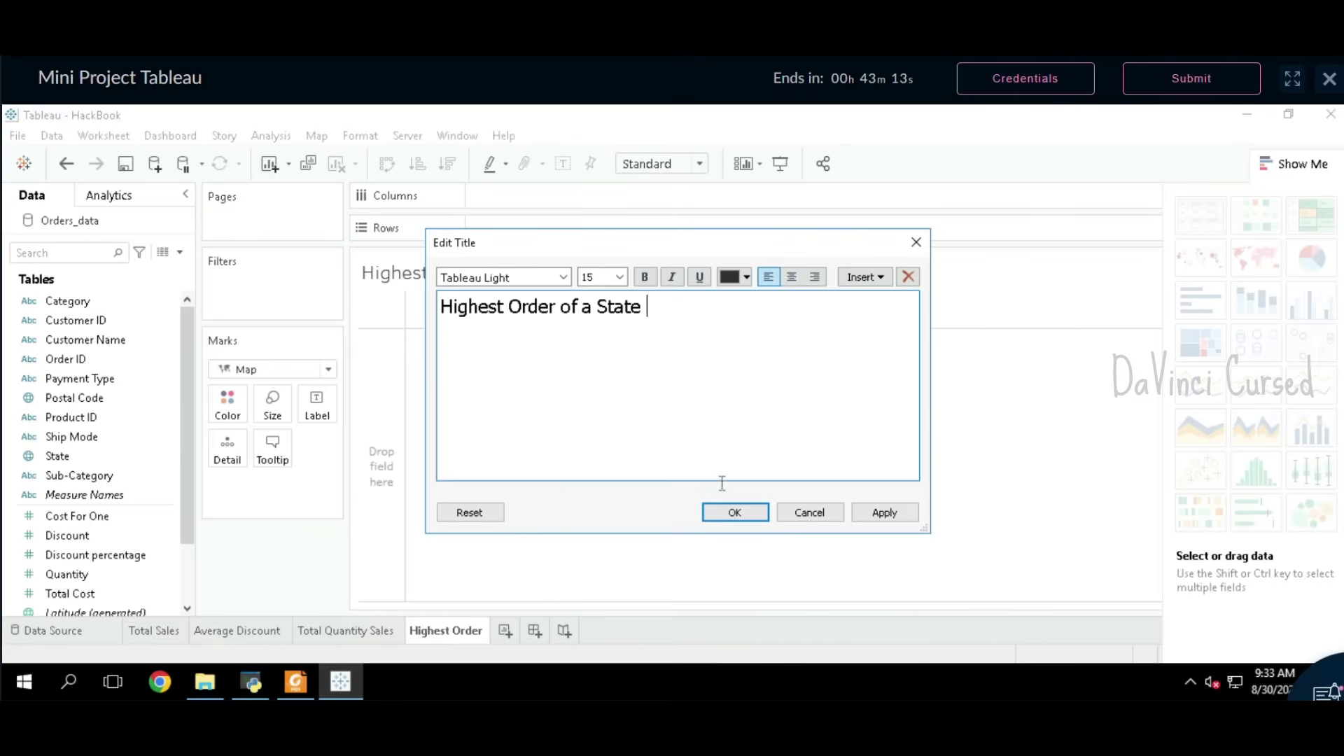
left_click(732, 517)
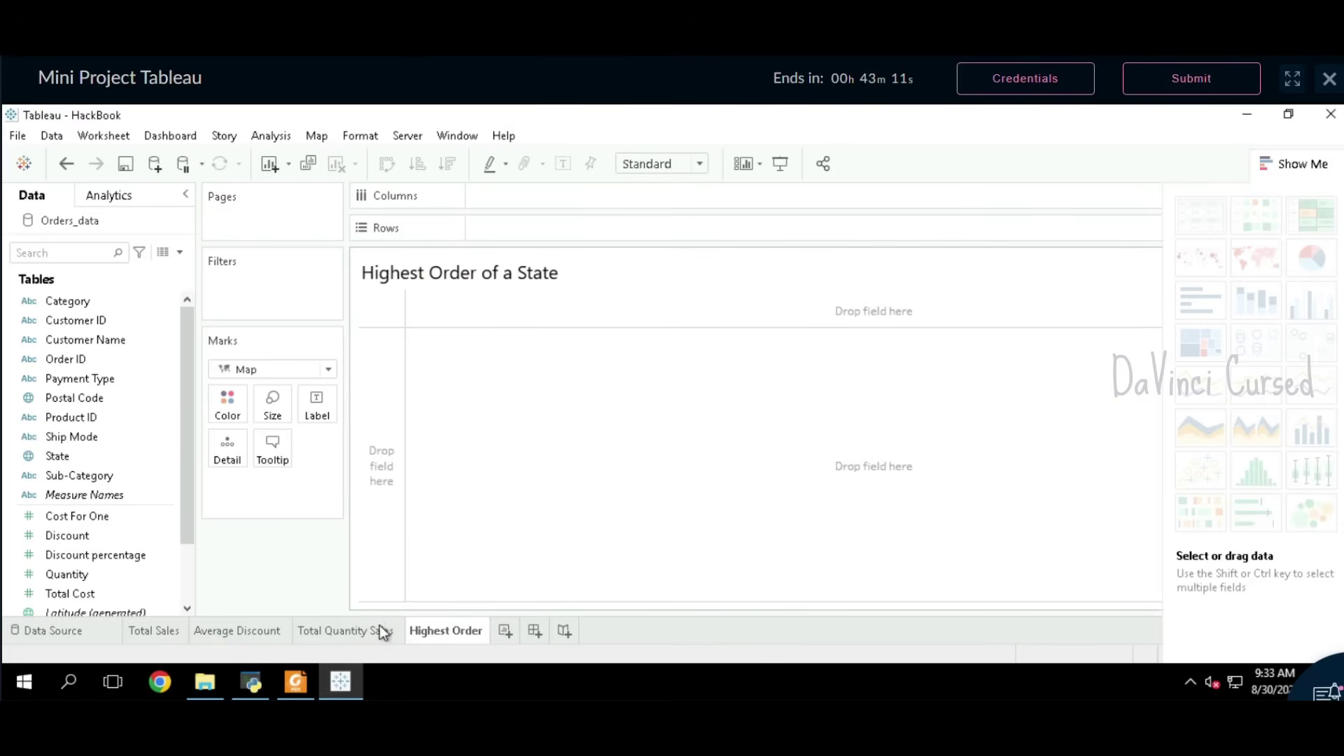
left_click(306, 672)
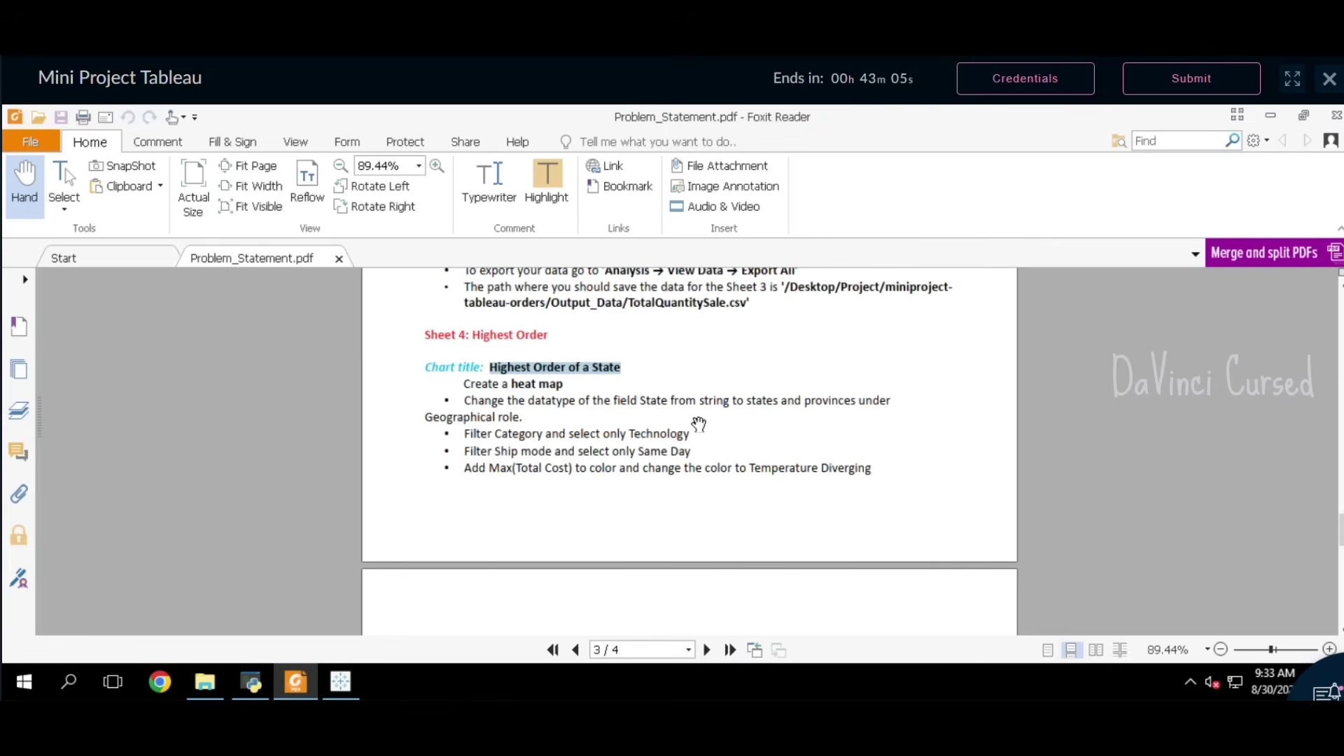
Step: Drop State onto Detail to draw a filled map of 49 US states
scroll(505, 443, "down", 1)
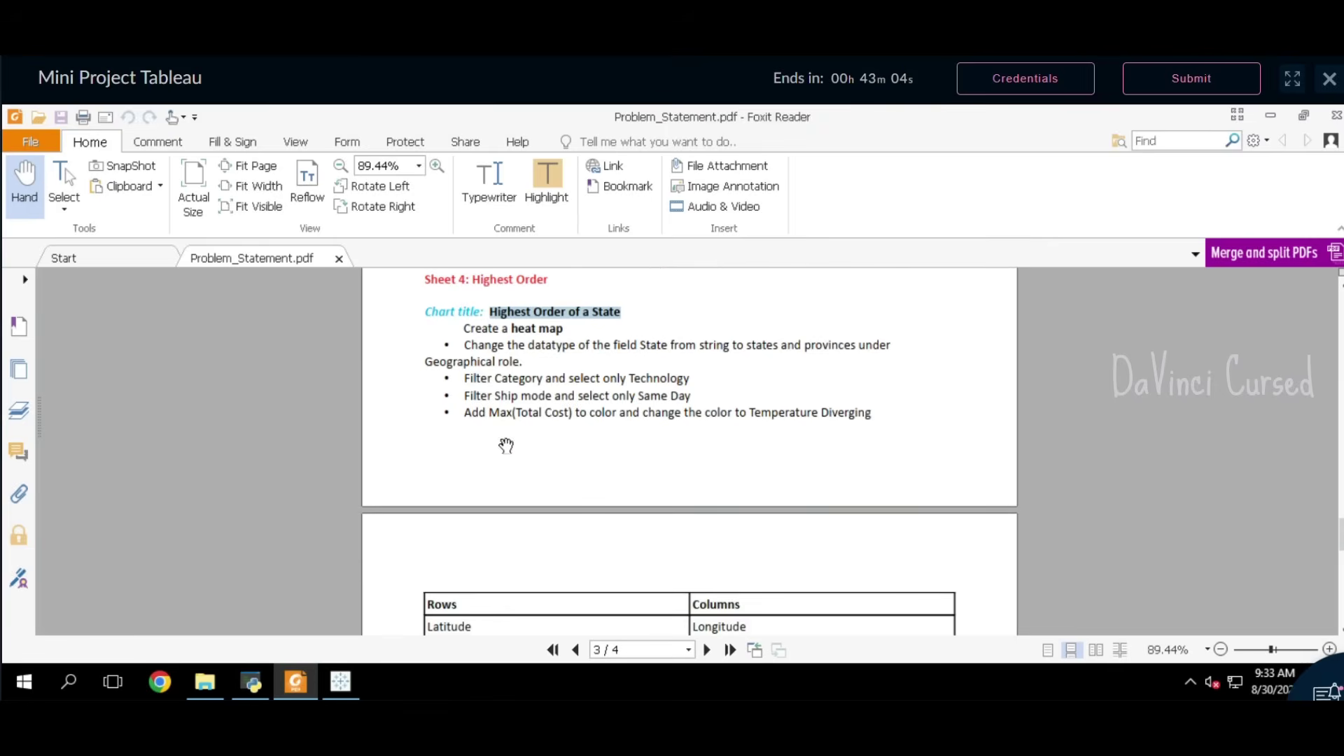
left_click(536, 357)
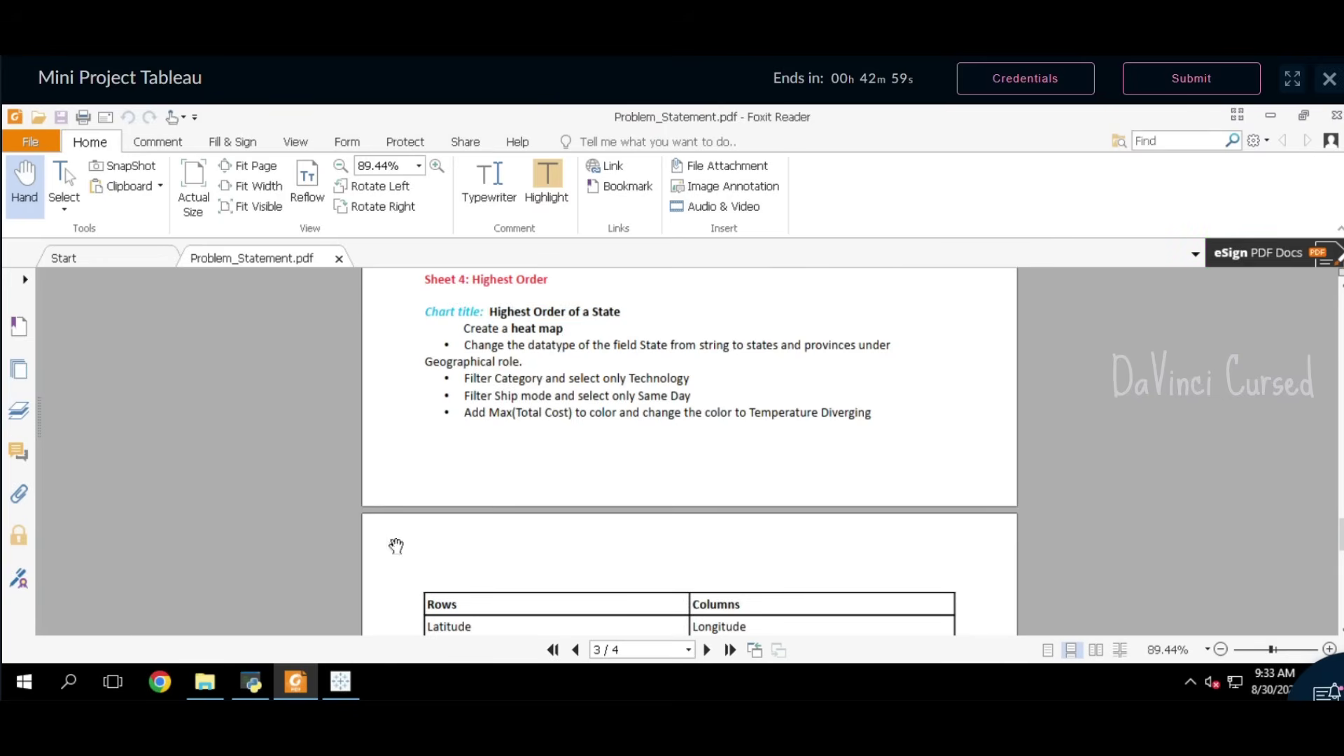
left_click(340, 681)
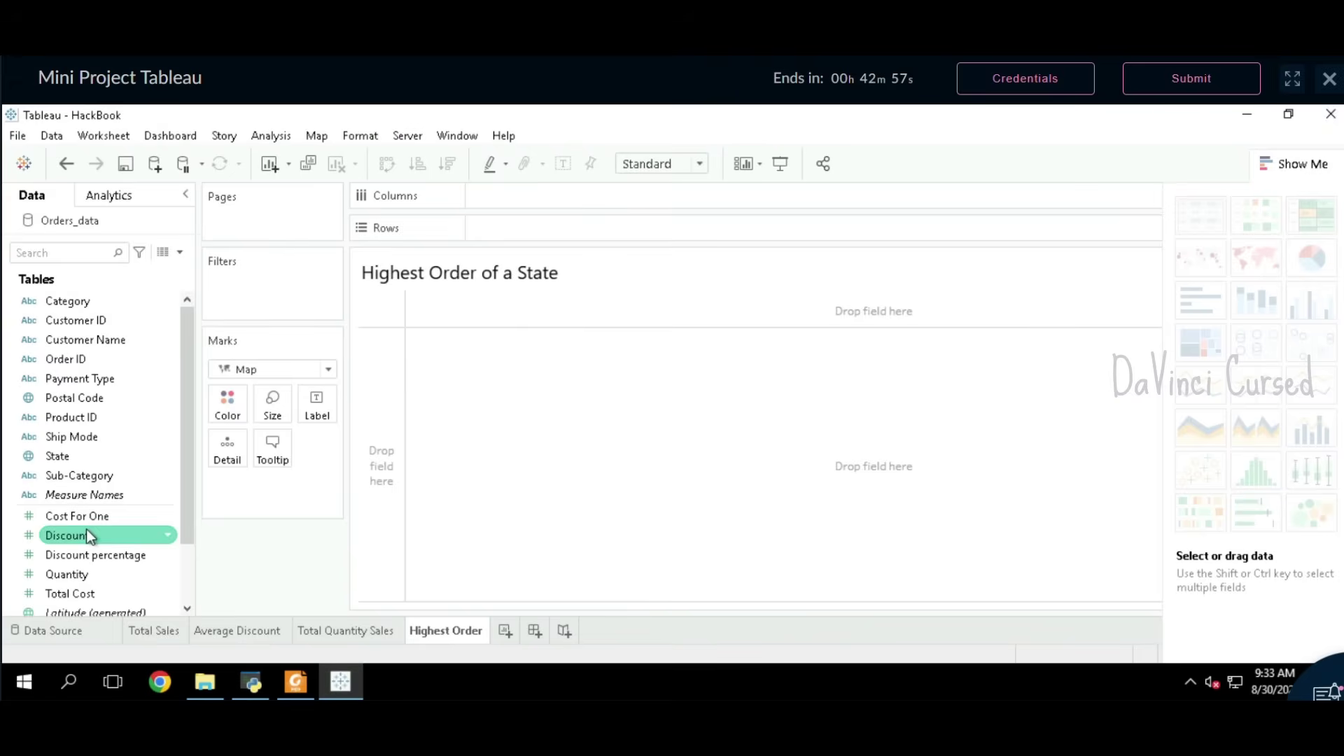
left_click(66, 456)
left_click_drag(105, 458, 218, 460)
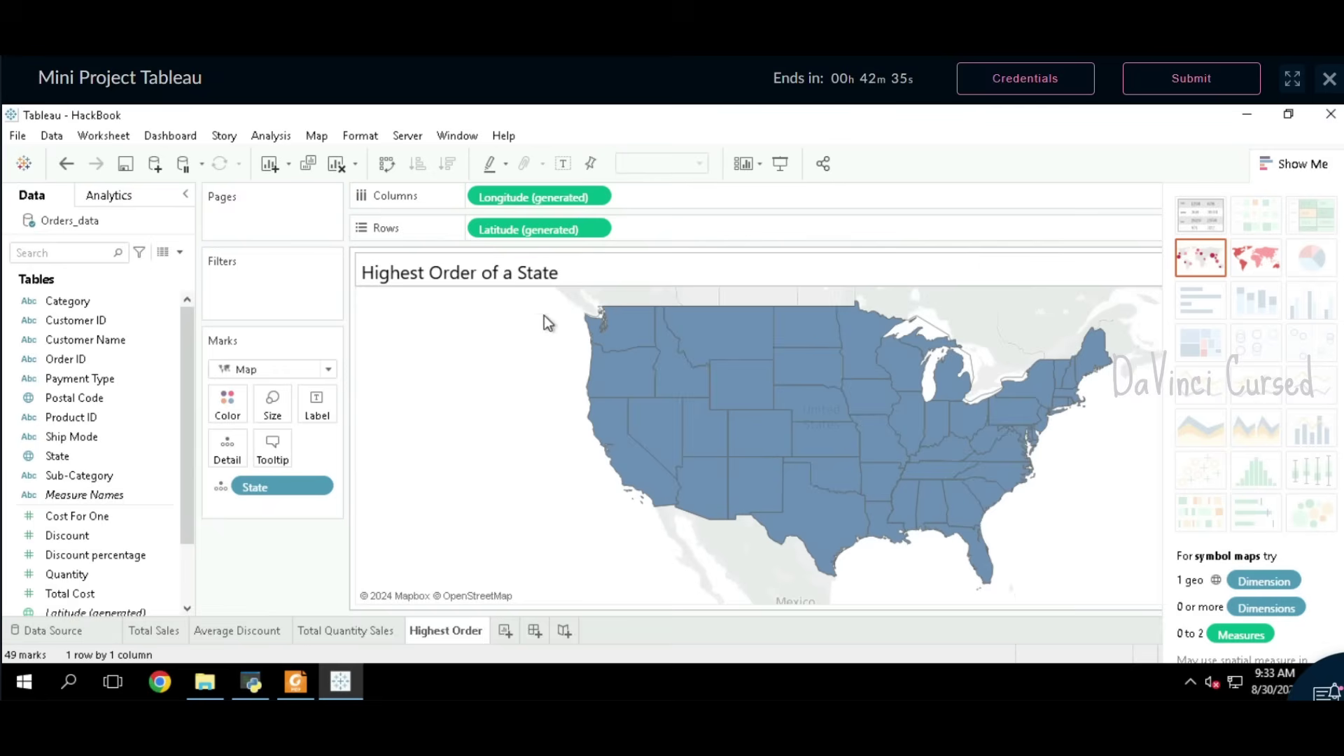
mouse_move(293, 684)
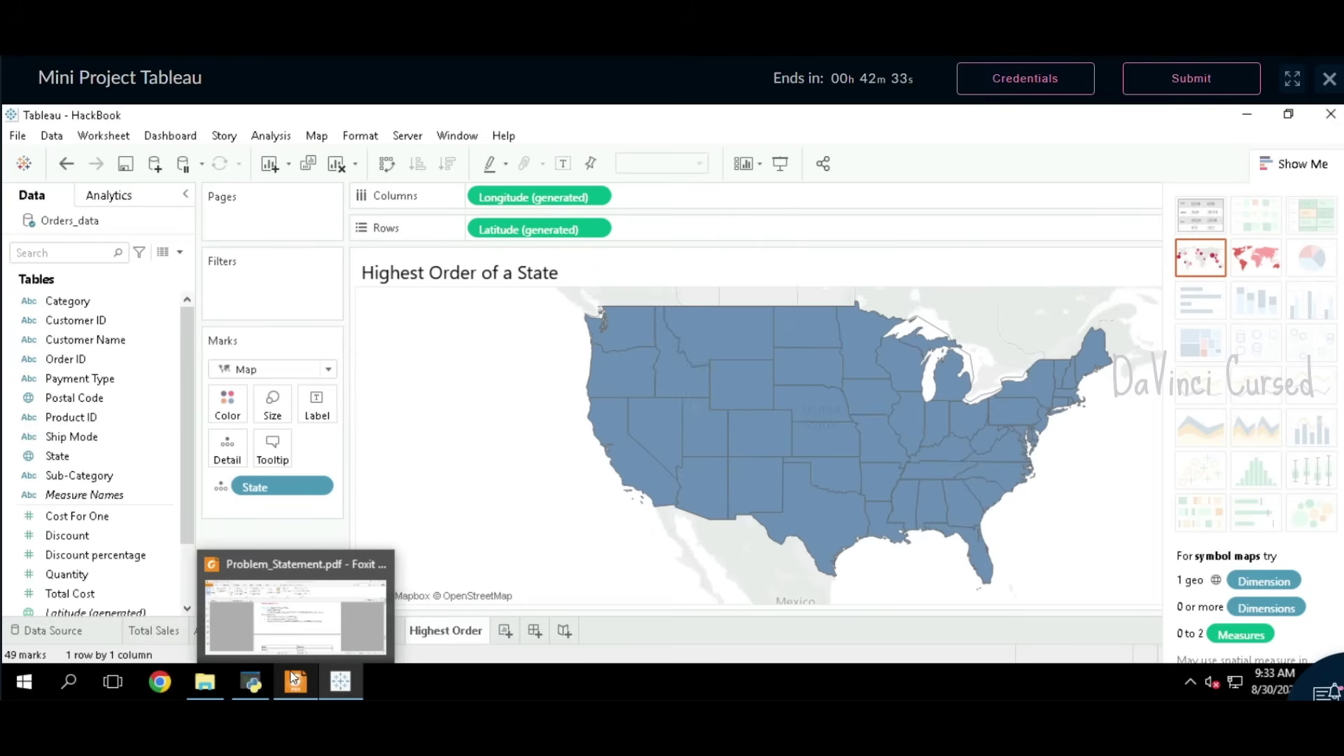
Step: Filter the map by Category to keep only Technology
left_click(293, 677)
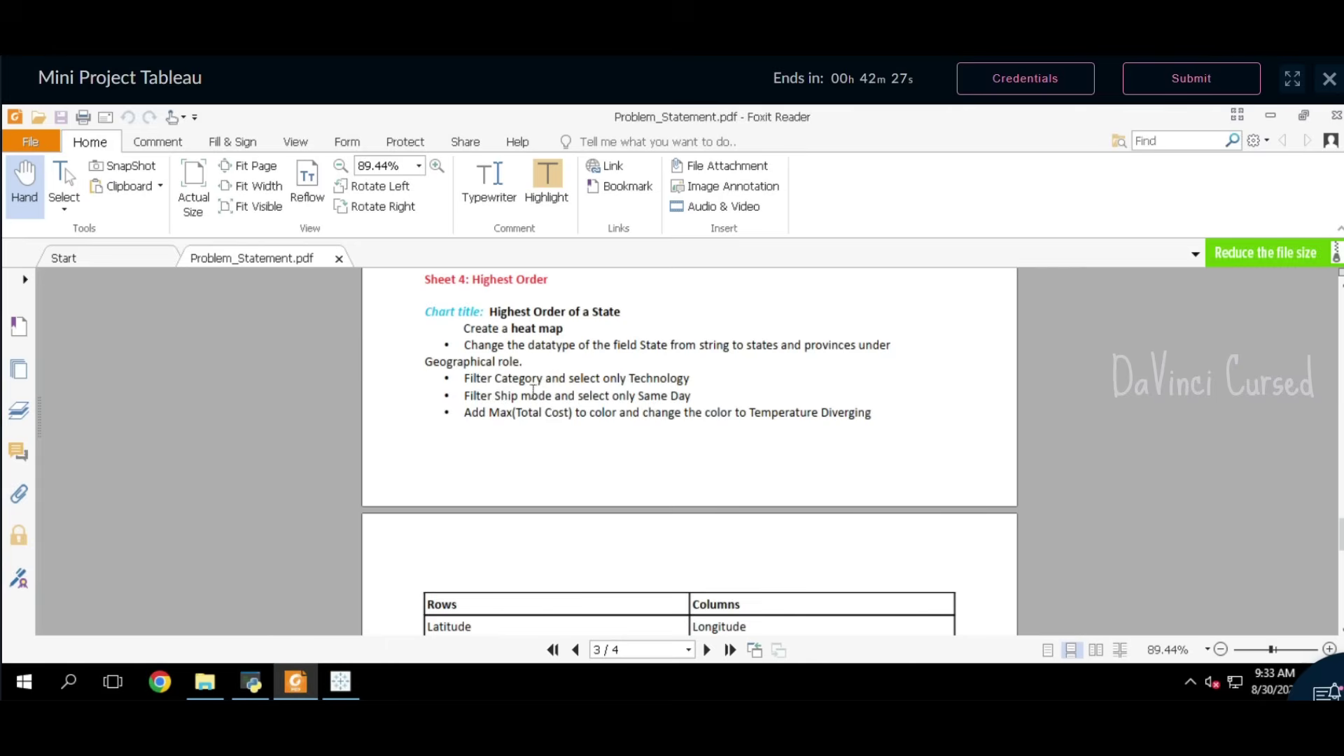
left_click(340, 680)
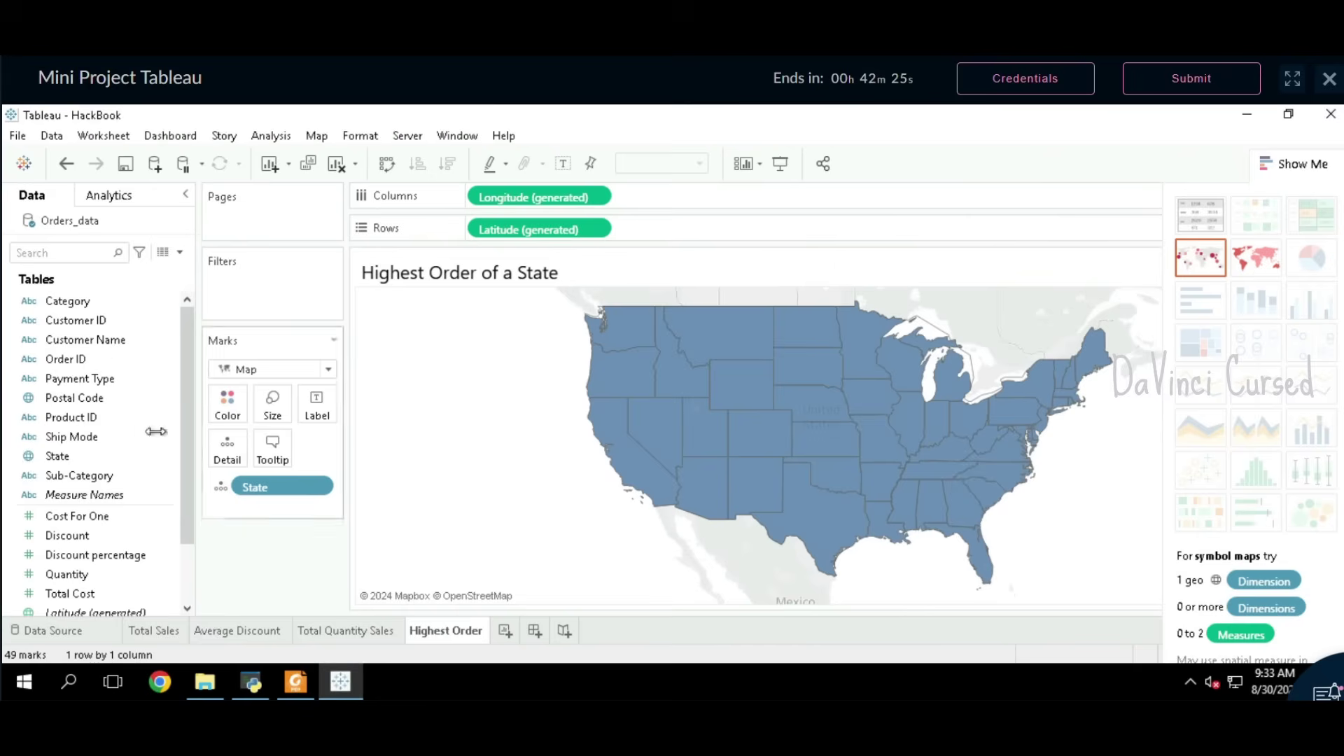
left_click_drag(80, 301, 314, 269)
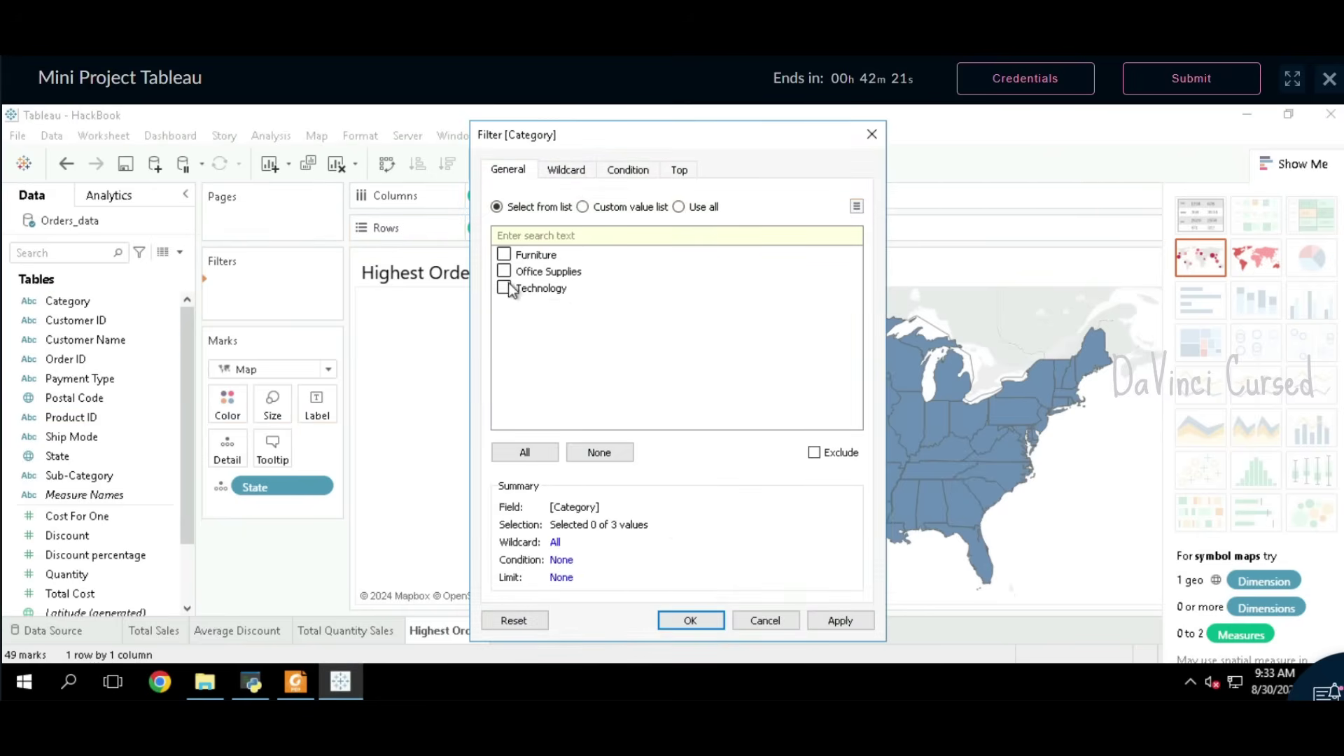
left_click(690, 621)
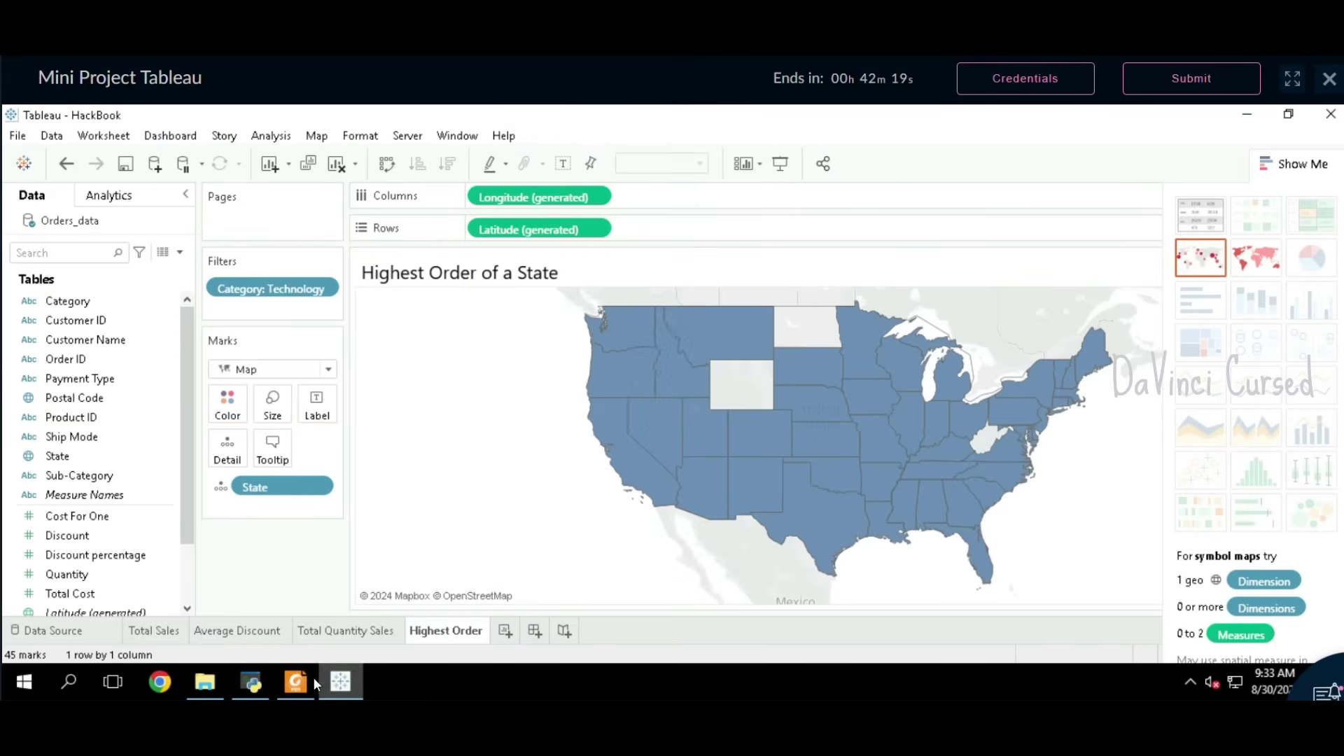
Step: Add Ship Mode to Rows and filter it to Same Day only
left_click(302, 682)
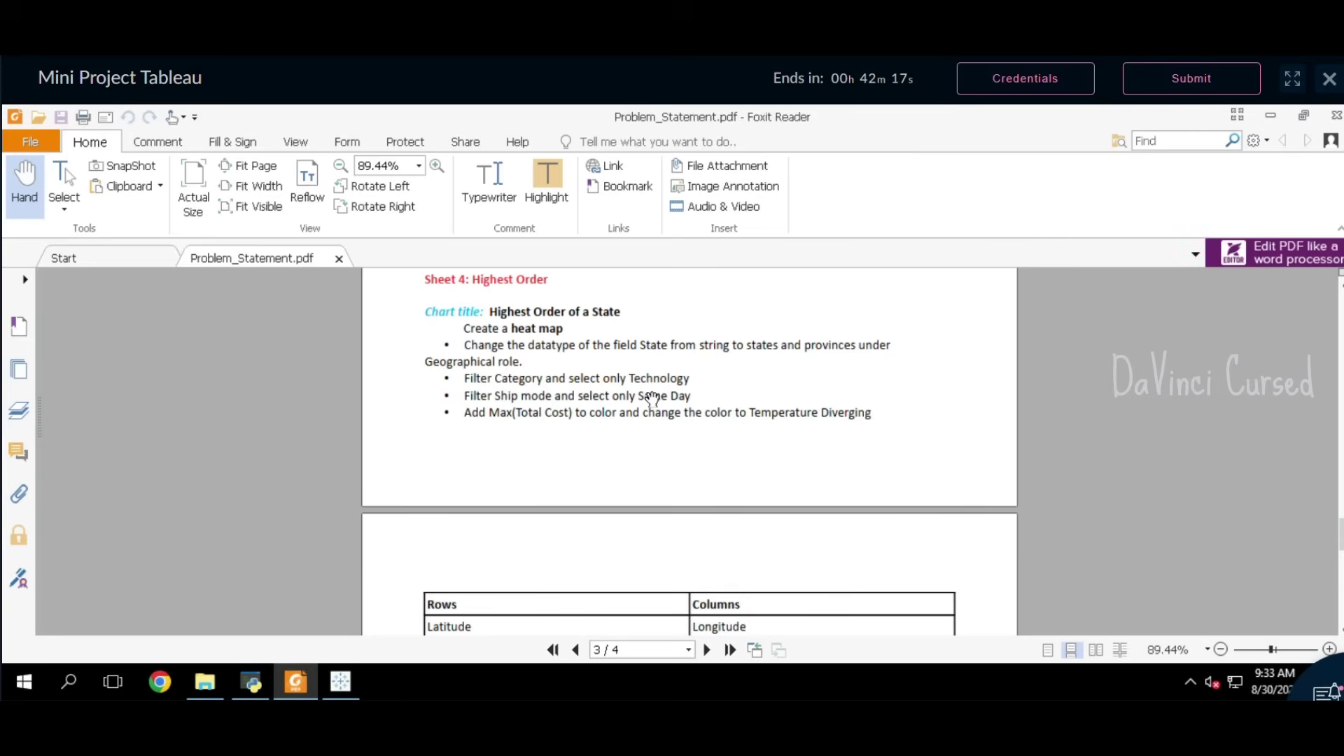
left_click(337, 693)
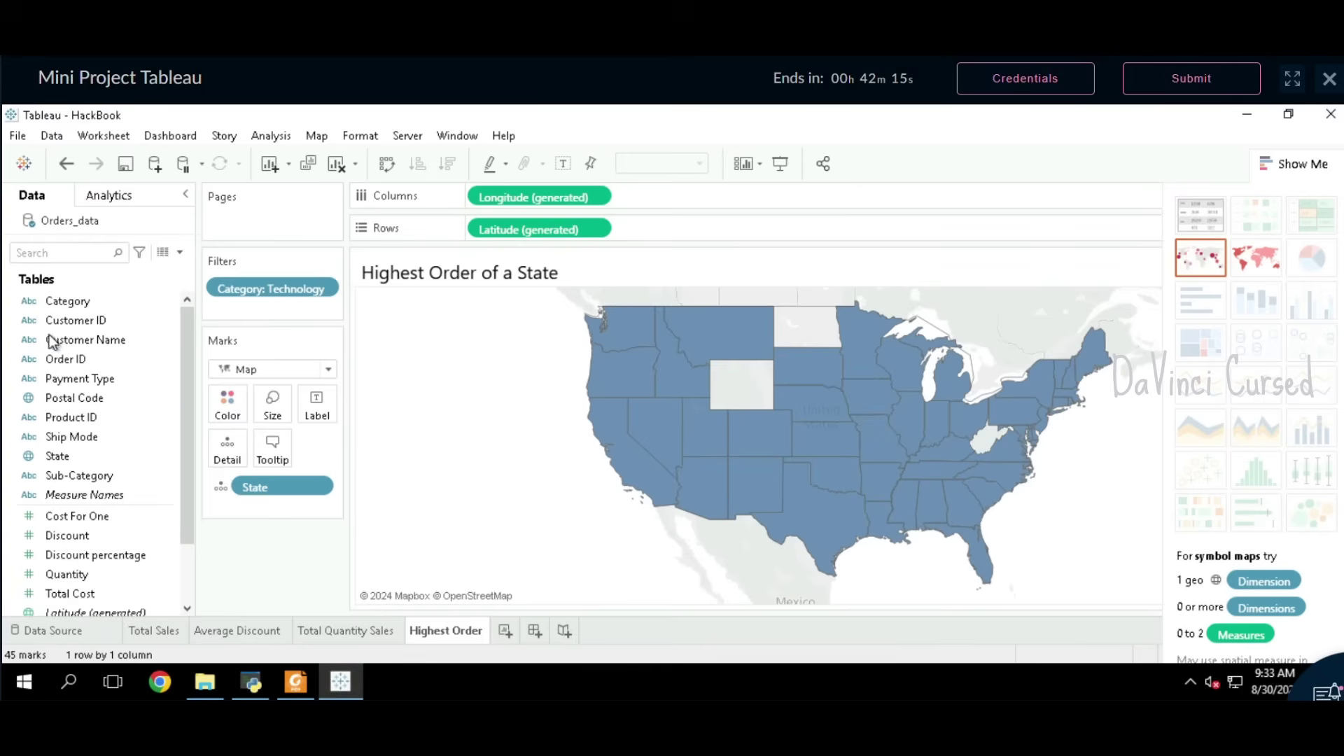
left_click_drag(75, 437, 490, 230)
left_click_drag(504, 230, 241, 309)
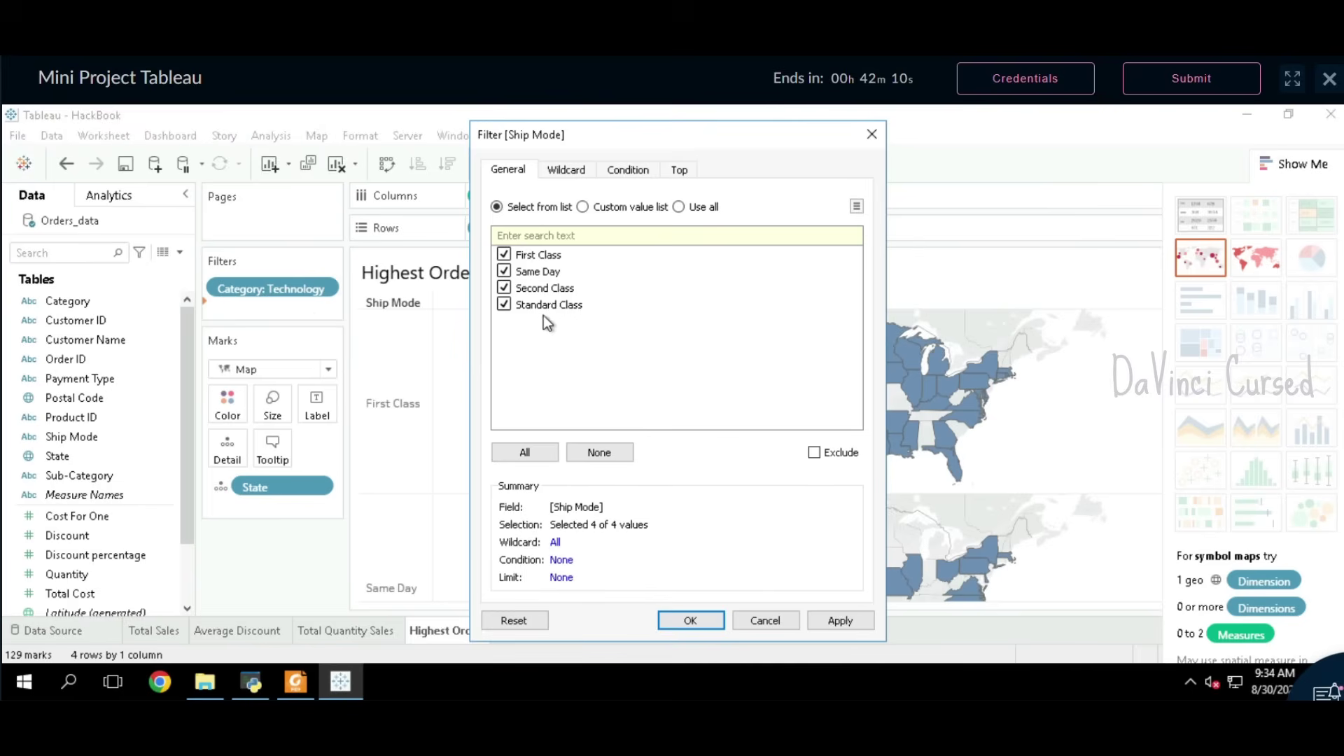
left_click(504, 304)
left_click(504, 287)
left_click(504, 254)
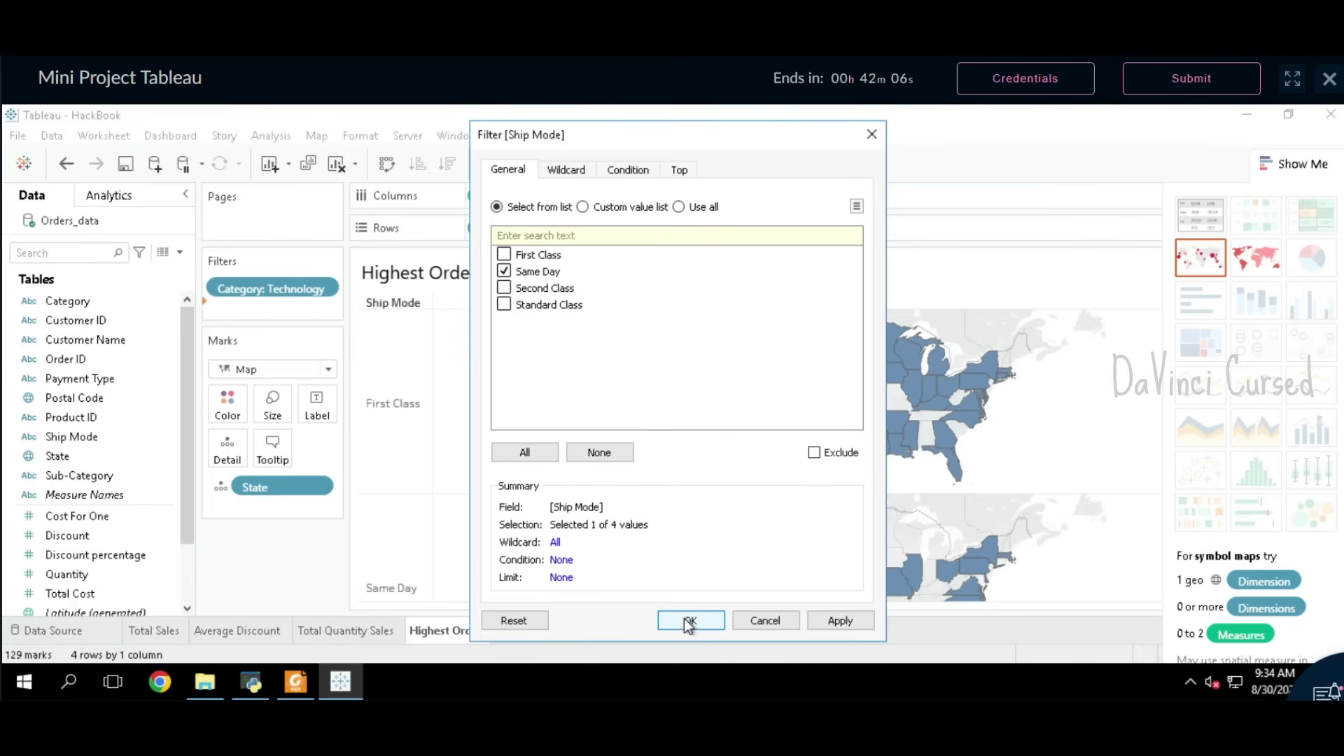
left_click(686, 621)
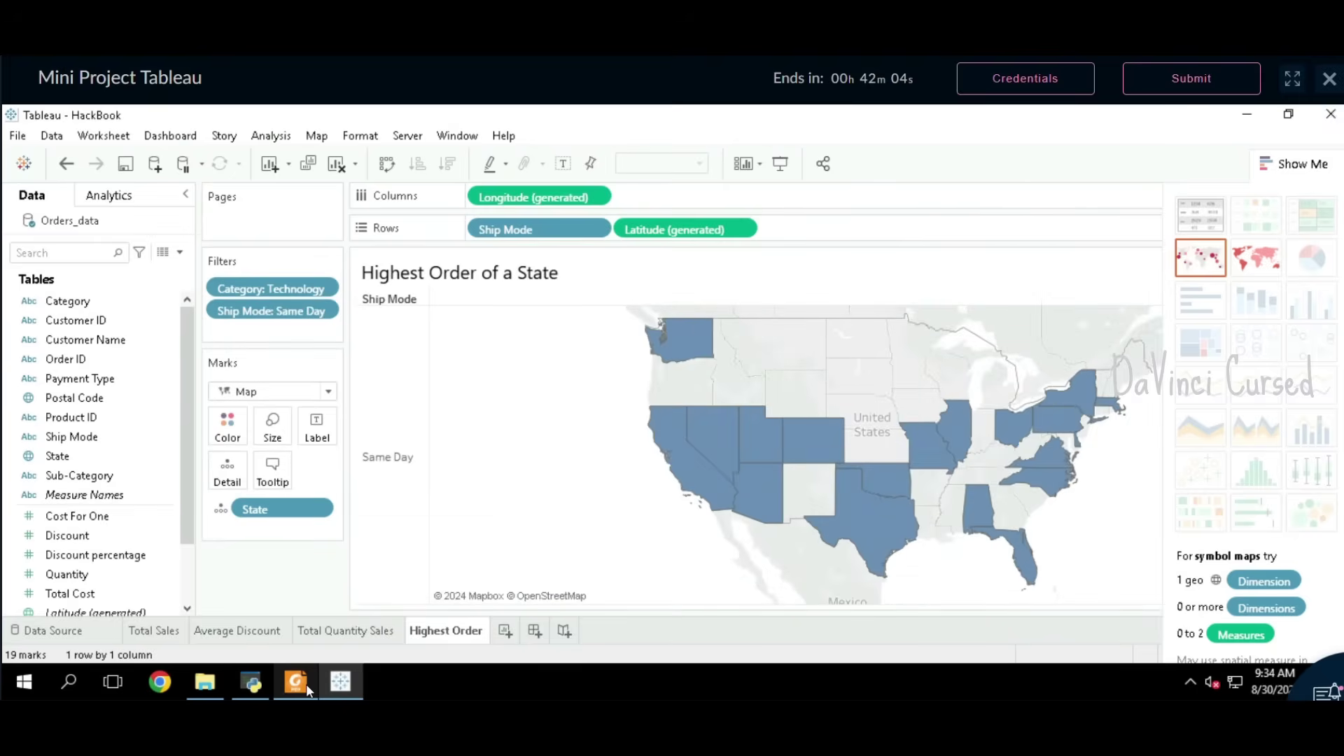
left_click(297, 682)
Step: Colour the states by Total Cost, with its aggregation changed to Maximum
scroll(537, 471, "down", 3)
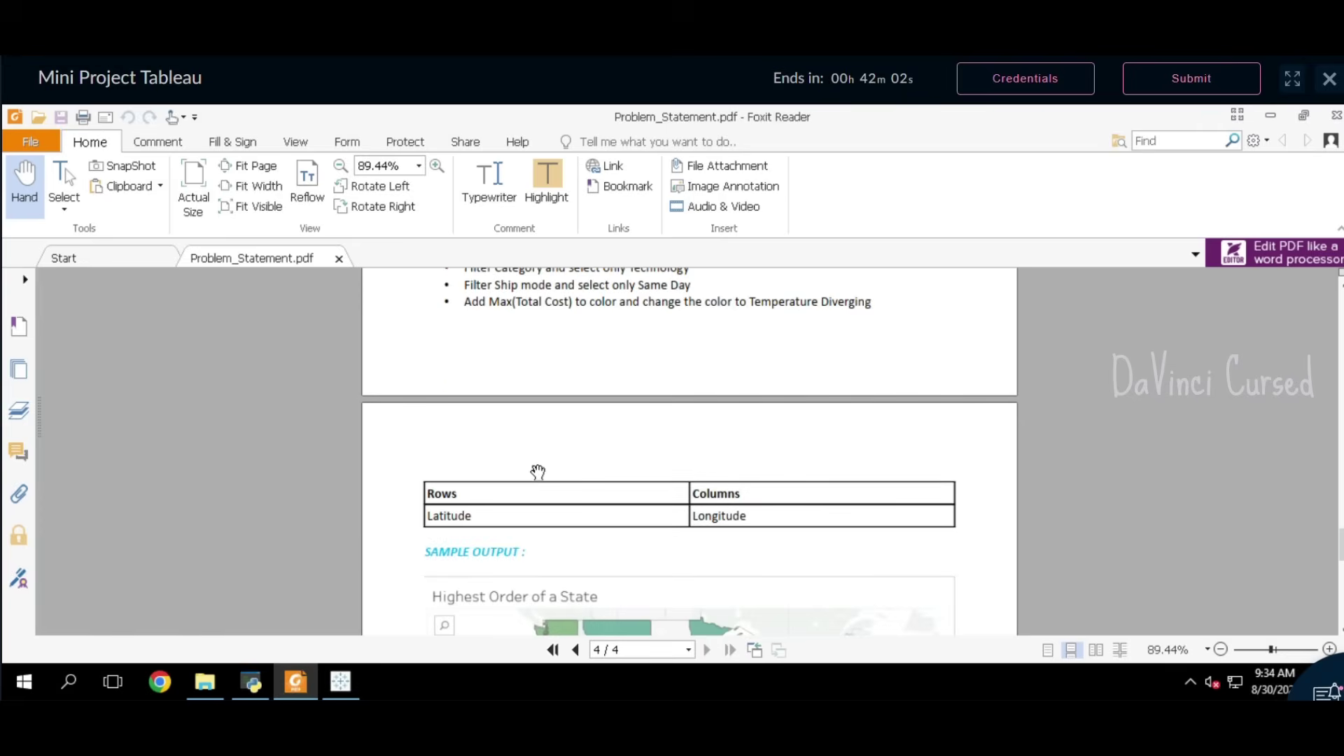
scroll(537, 471, "up", 1)
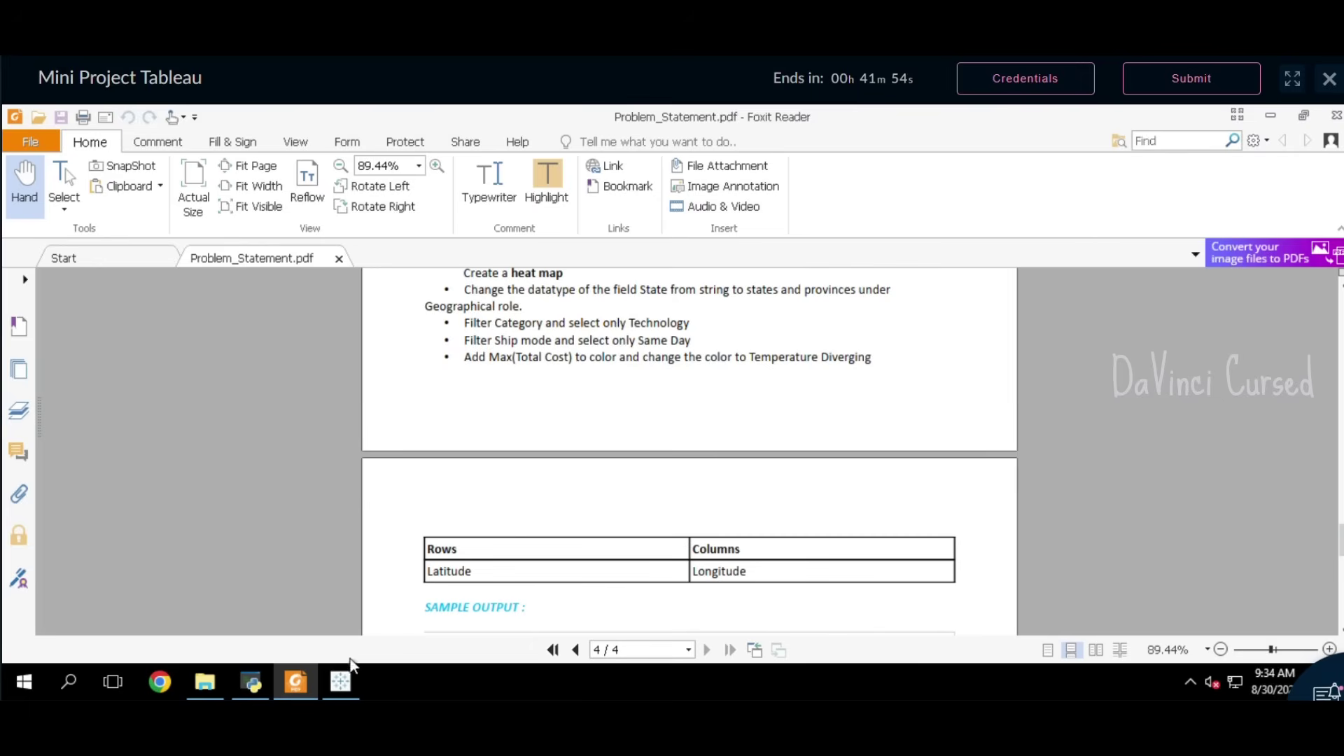
left_click(340, 683)
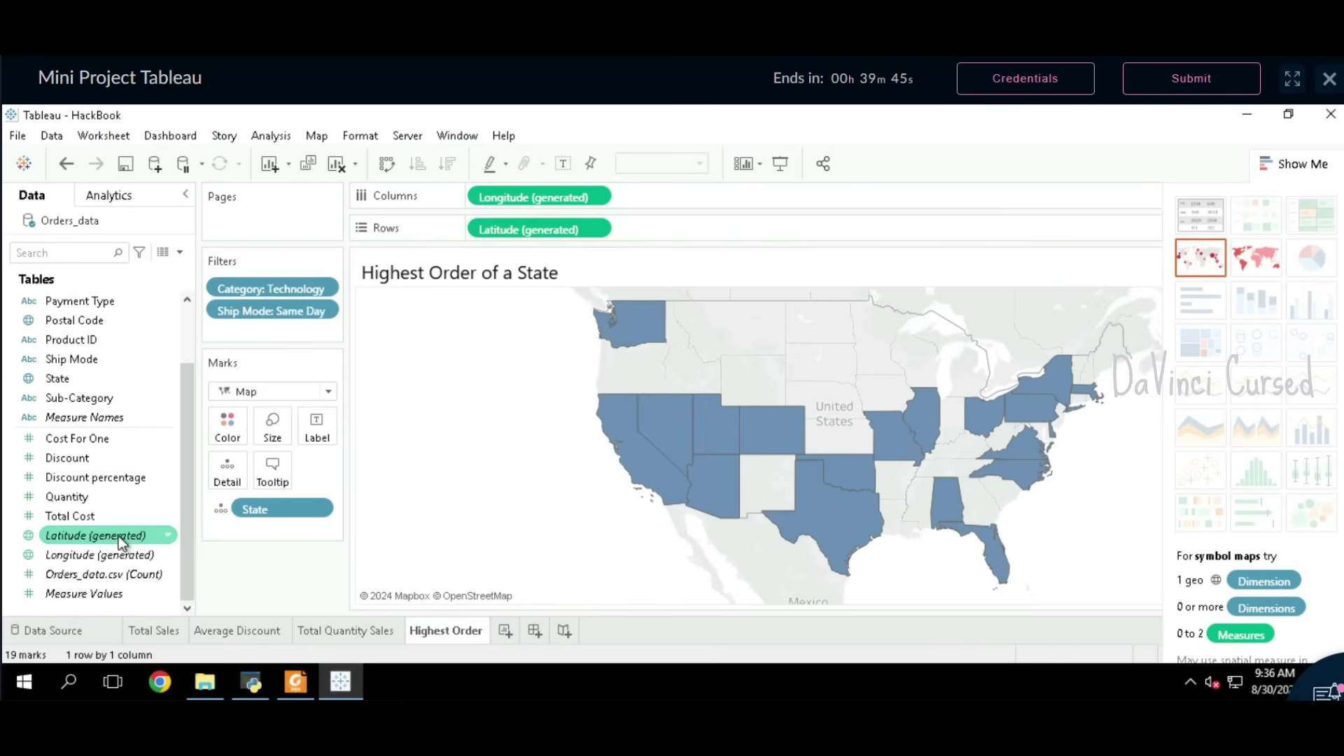
left_click(104, 519)
left_click(104, 519)
left_click_drag(161, 518, 226, 425)
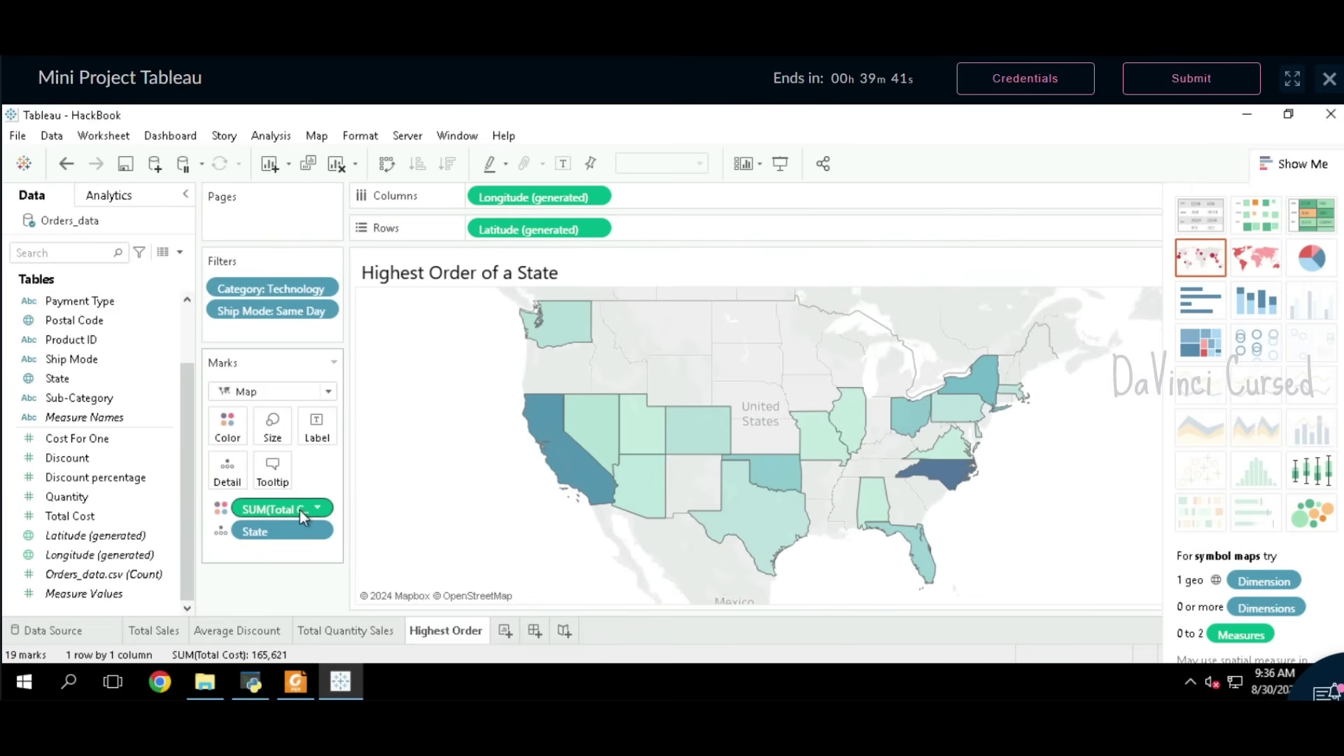
left_click(322, 510)
mouse_move(333, 536)
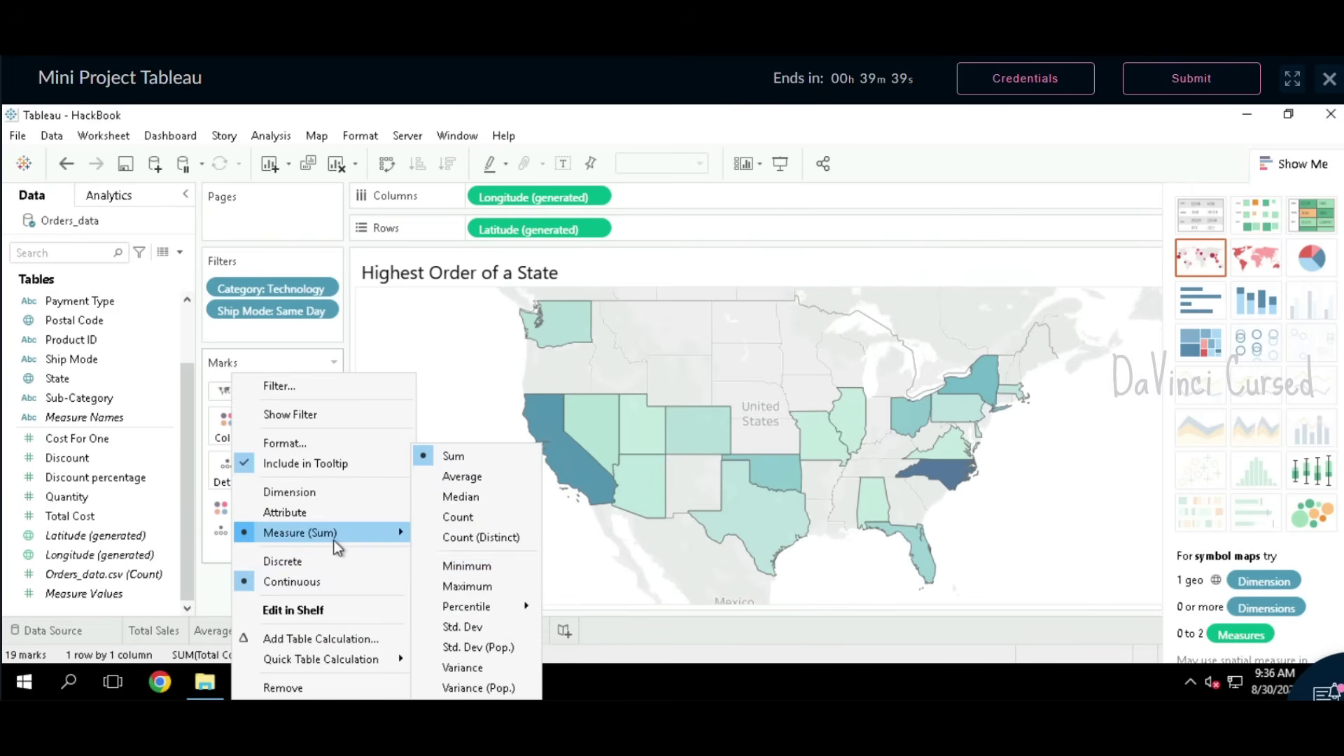
left_click(459, 591)
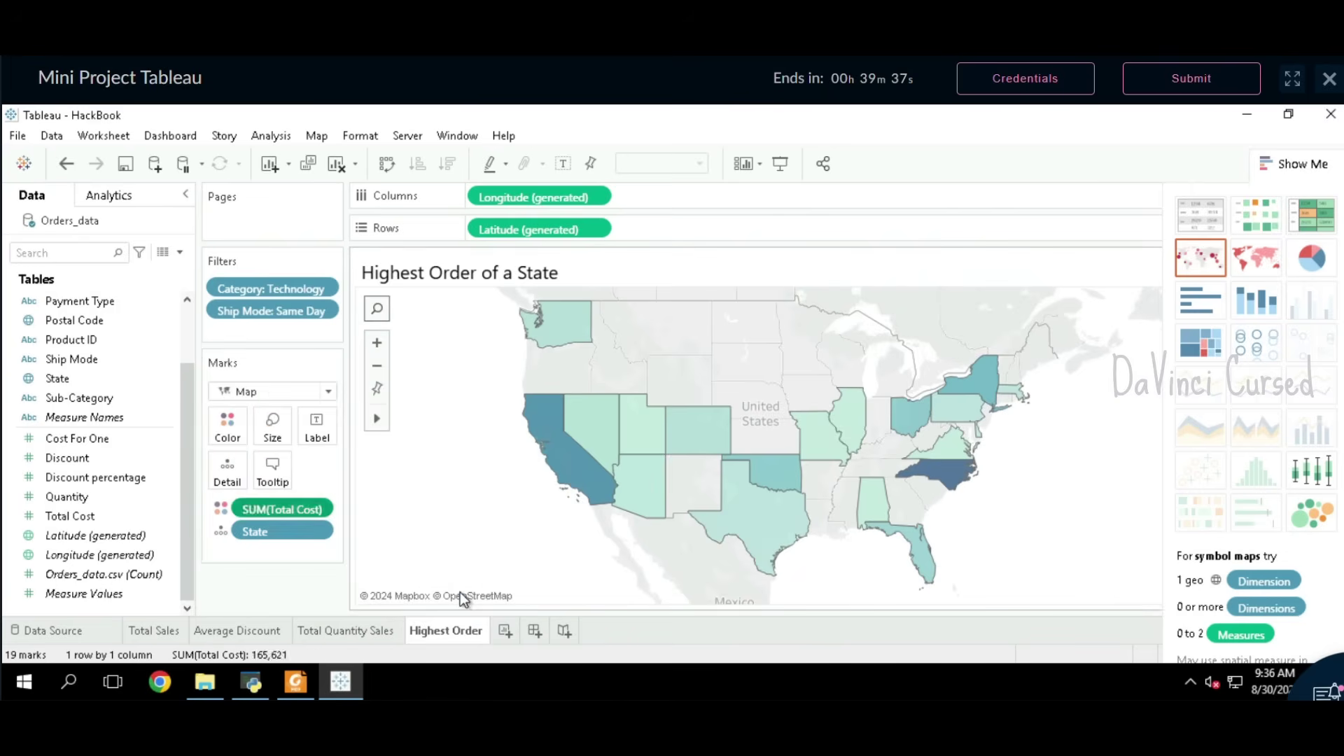
Step: Apply the Temperature Diverging palette to the map's colours
left_click(224, 432)
left_click(265, 491)
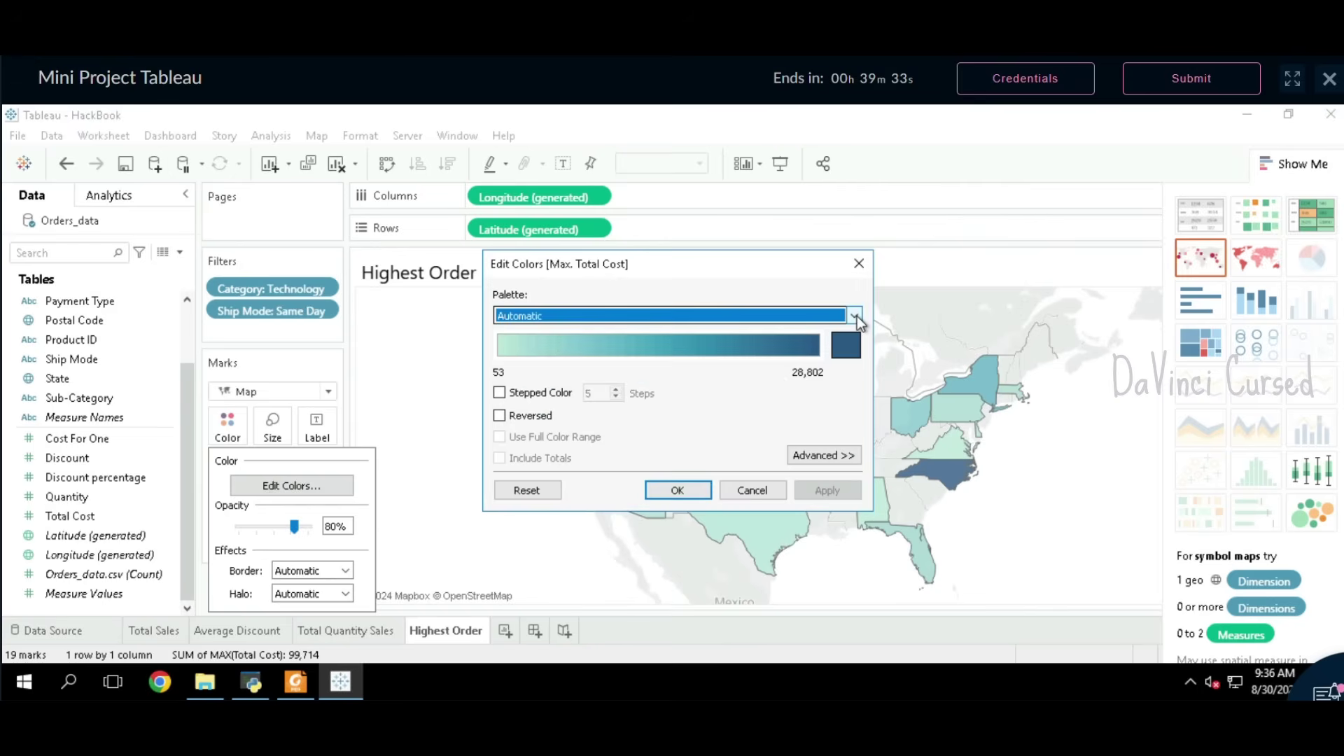
left_click(855, 317)
scroll(678, 558, "down", 5)
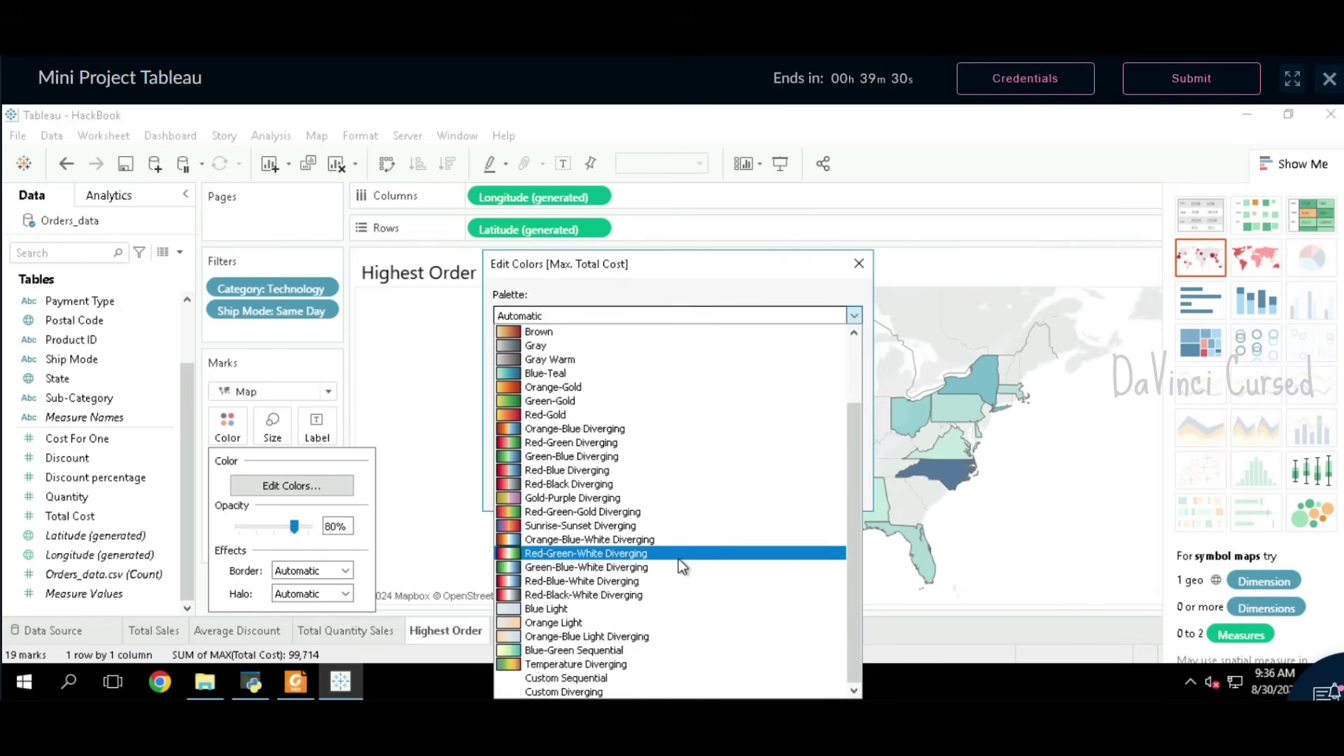
left_click(634, 664)
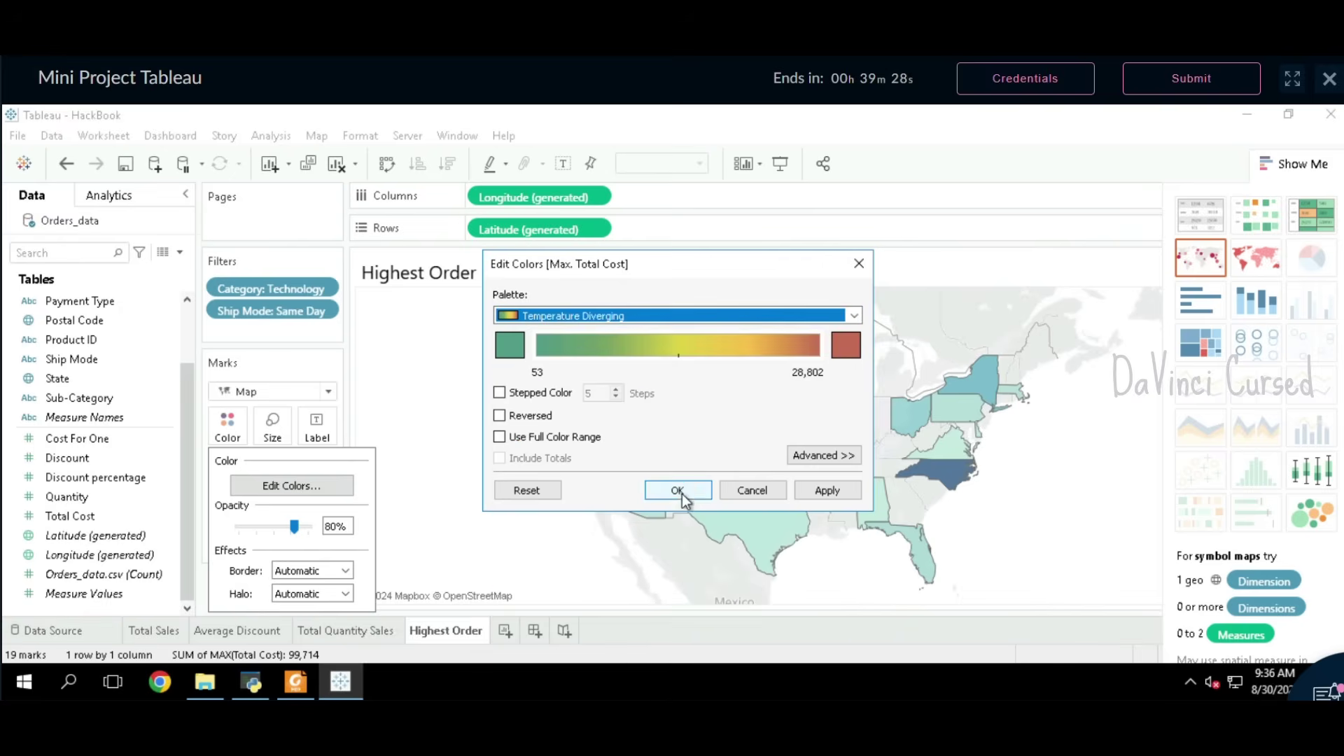
left_click(681, 488)
scroll(984, 543, "down", 2)
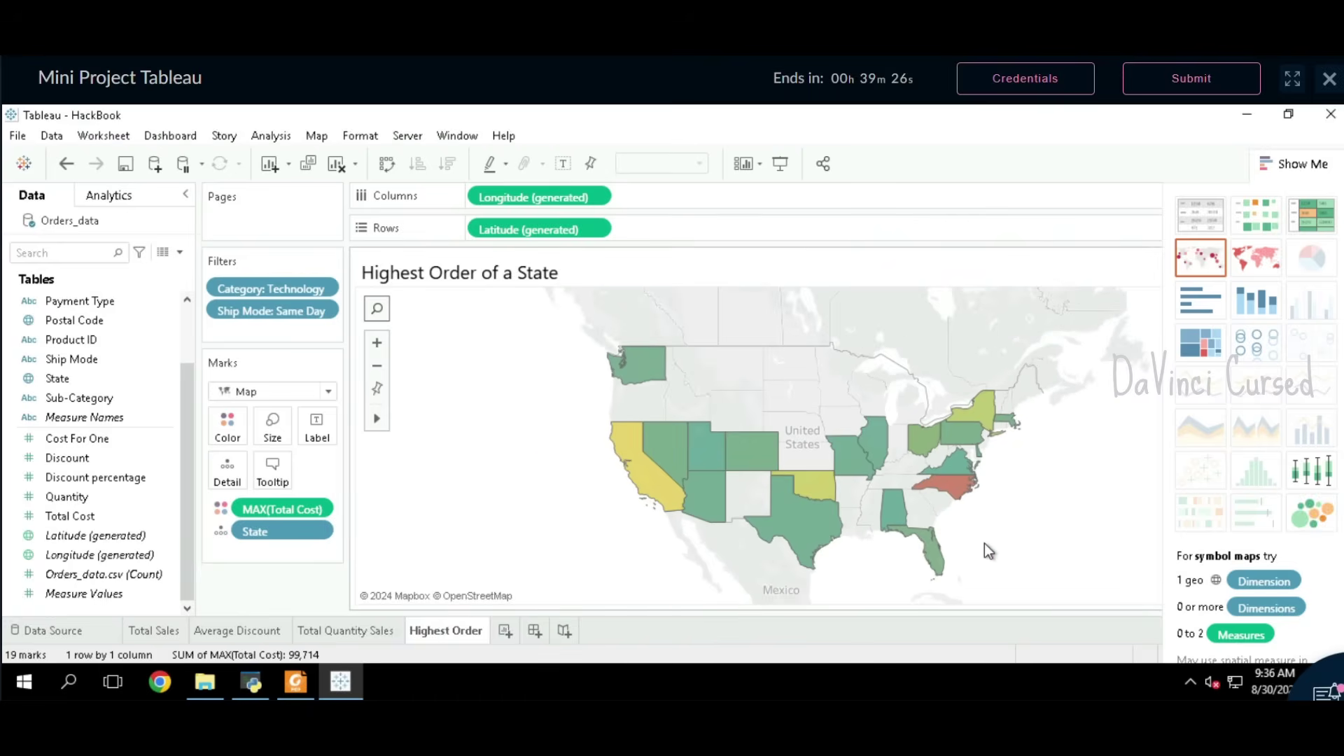
left_click(295, 681)
scroll(854, 555, "down", 10)
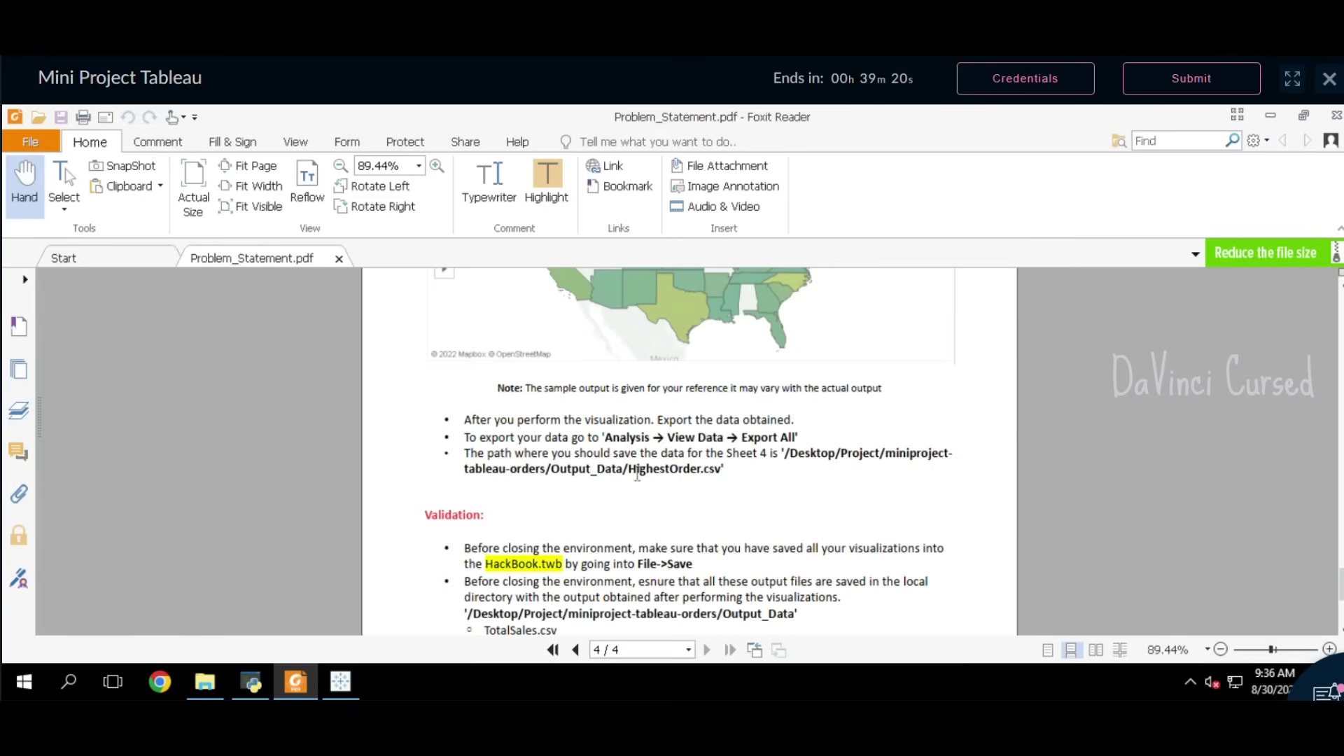
Step: Export all of the Highest Order sheet's data through View Data as HighestOrder.csv
left_click_drag(628, 470, 698, 469)
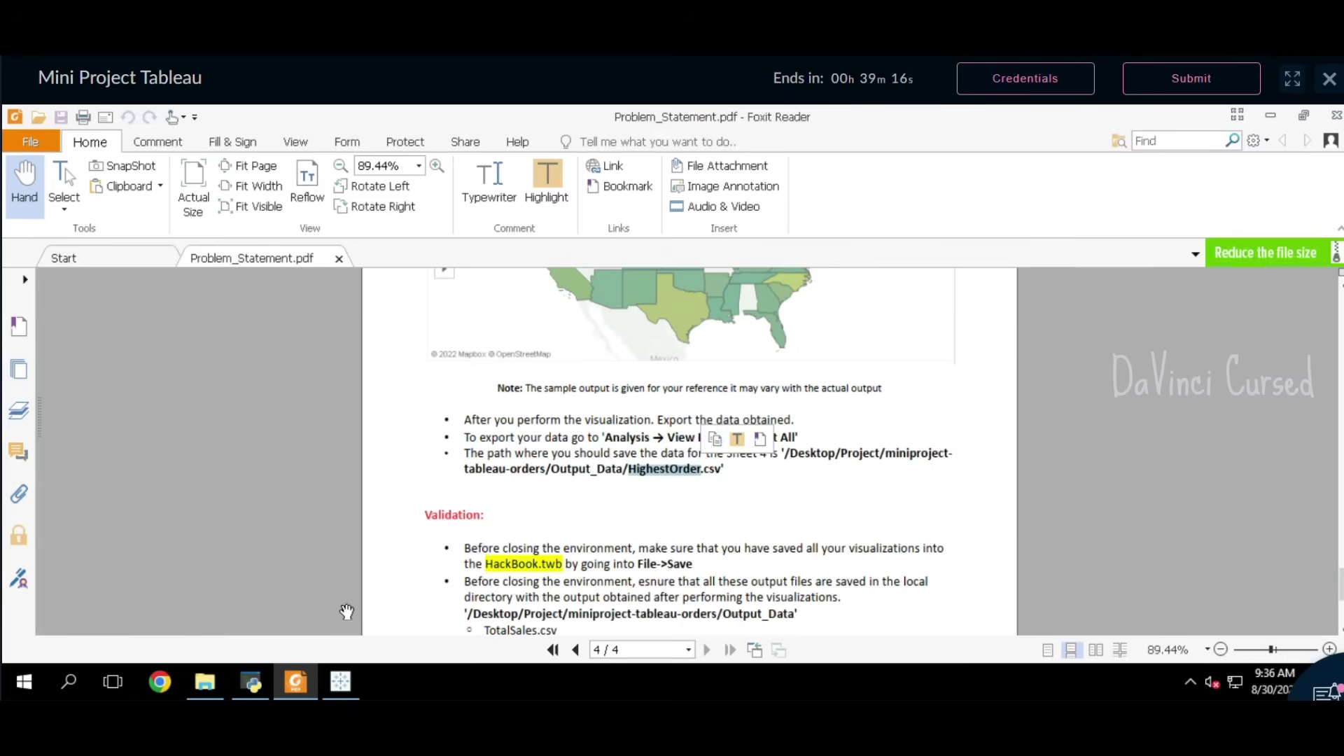
left_click(341, 681)
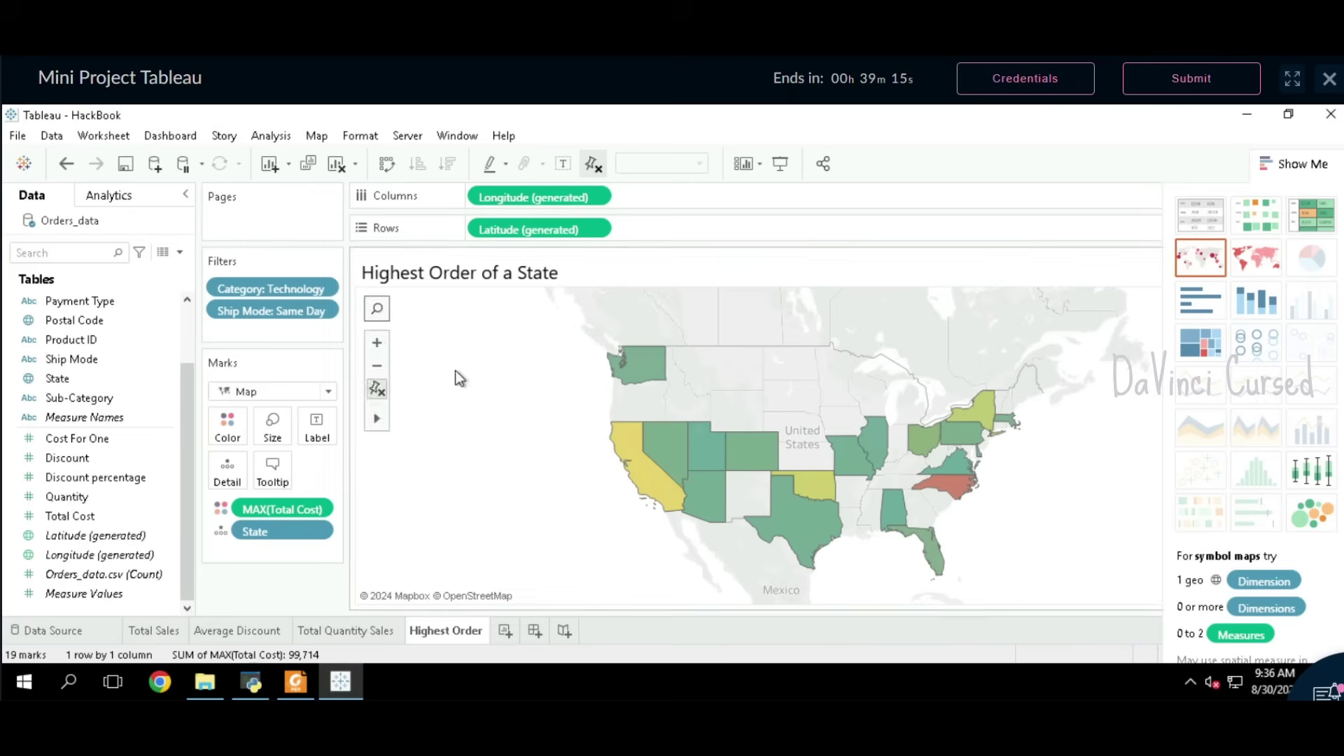
left_click(270, 135)
left_click(296, 224)
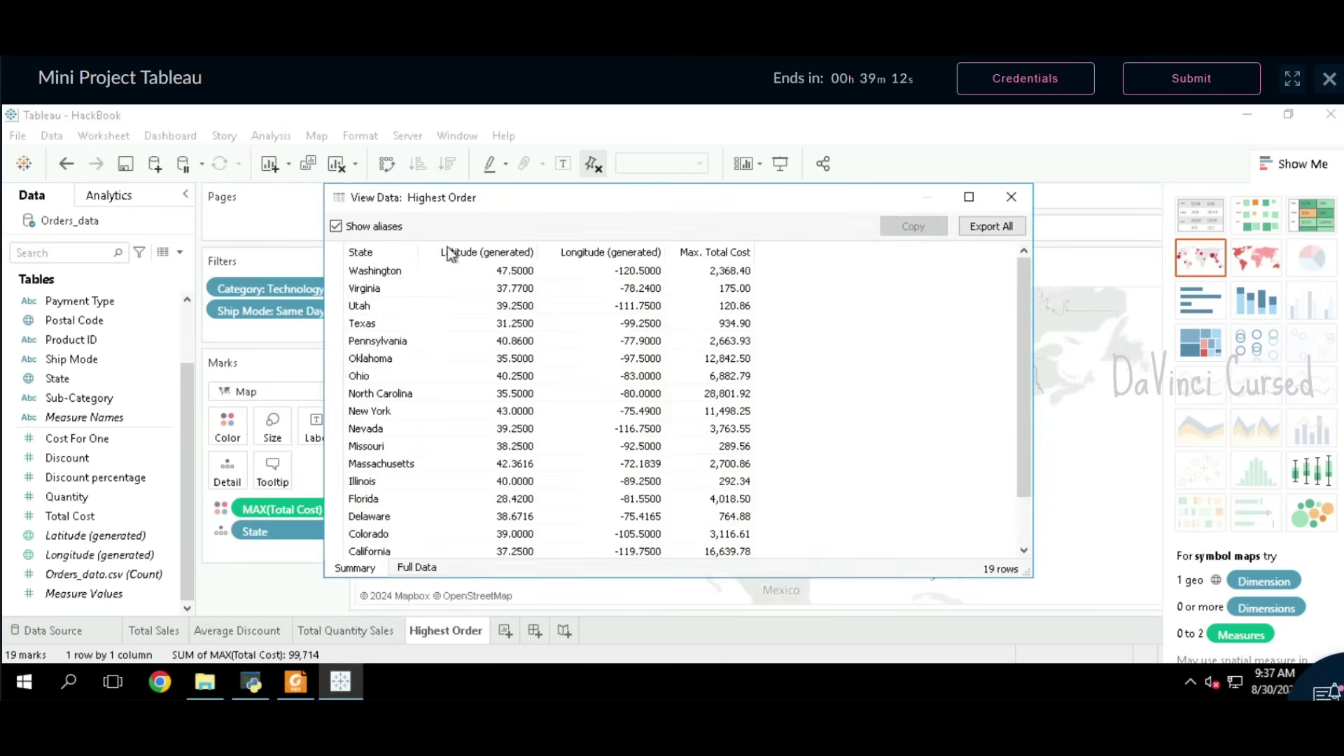
left_click(993, 225)
type("HighestOrder")
left_click(856, 598)
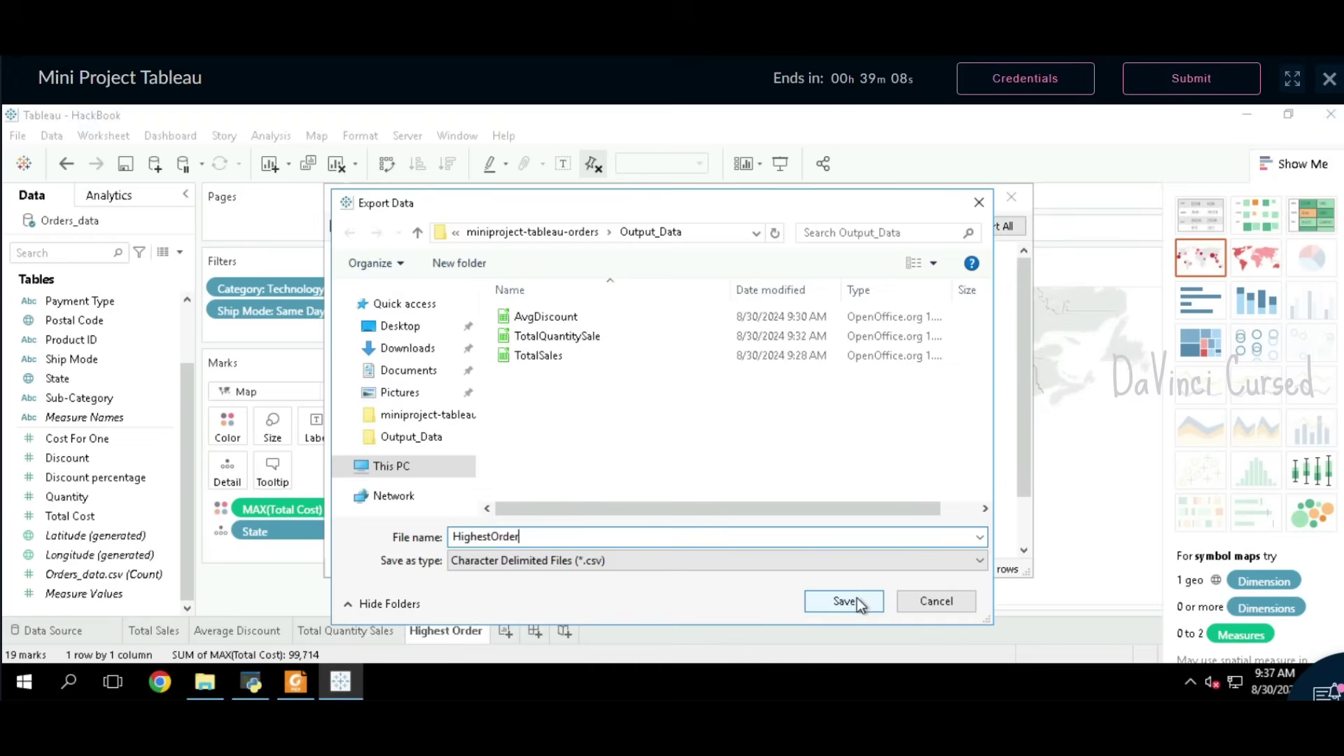
left_click(1012, 196)
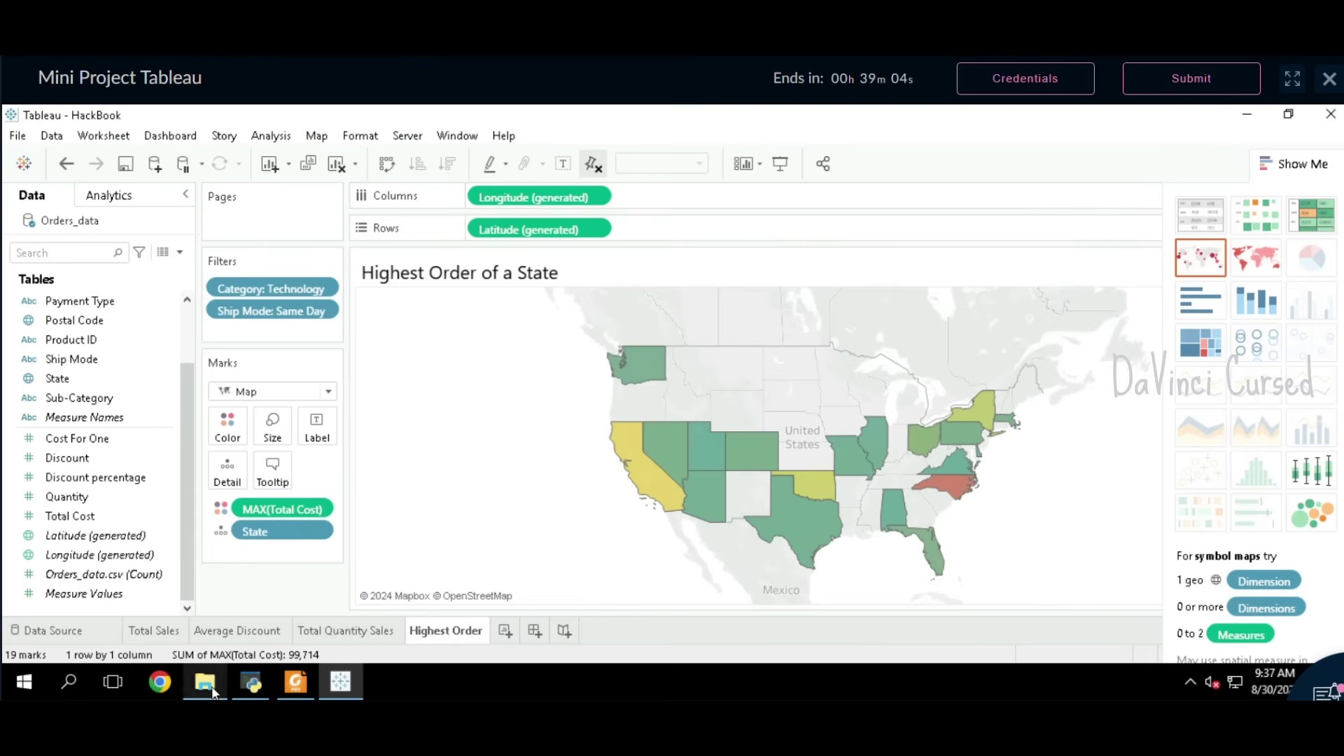
Step: Confirm in the Output_Data folder that all four CSV exports are present
left_click(204, 681)
left_click_drag(707, 330, 611, 217)
left_click(992, 317)
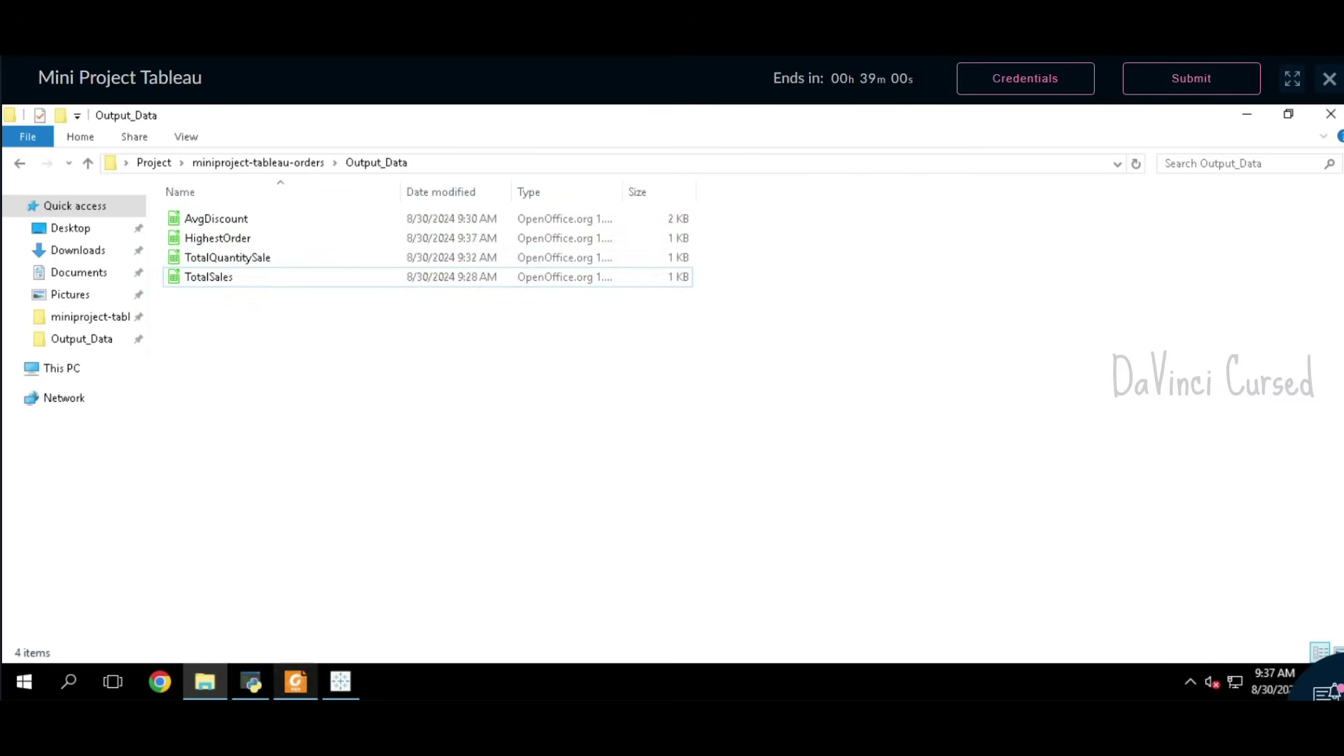
left_click(341, 682)
Step: Review the PDF's validation checklist, then save the HackBook workbook with File > Save
left_click(294, 682)
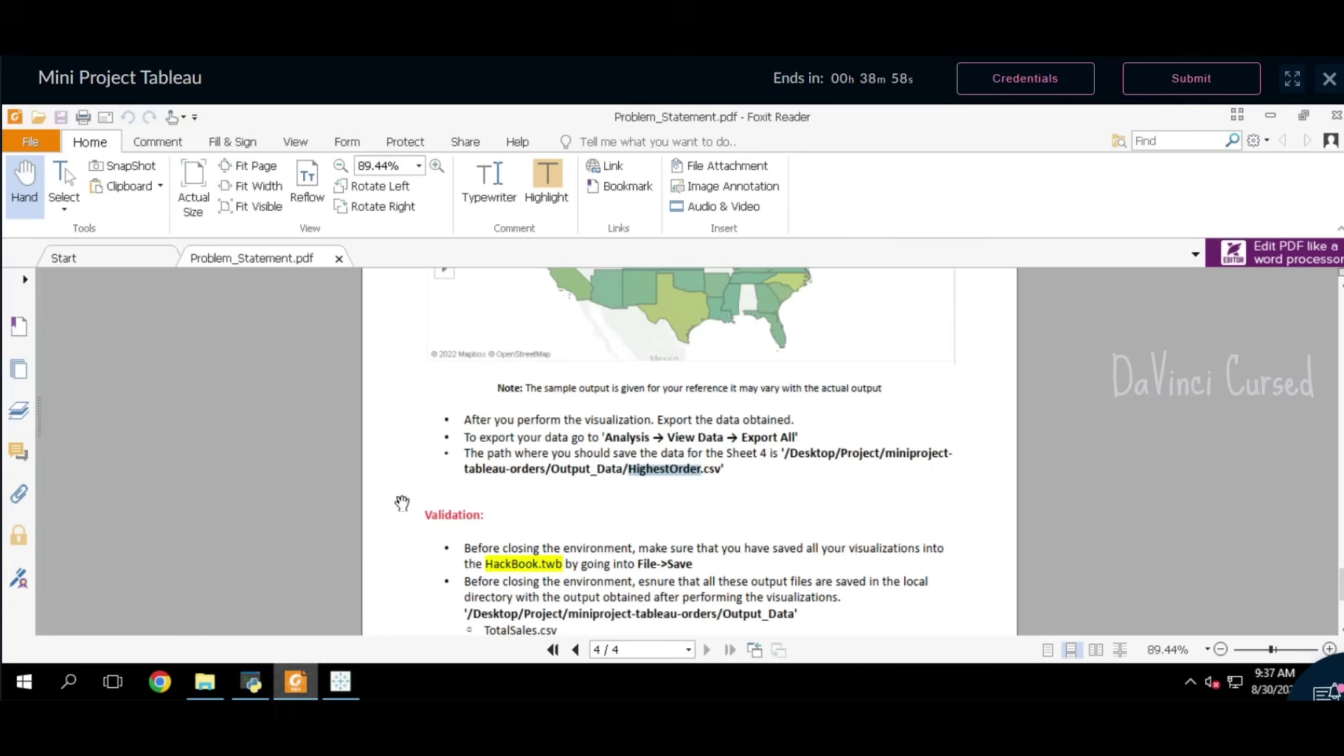
scroll(690, 522, "down", 2)
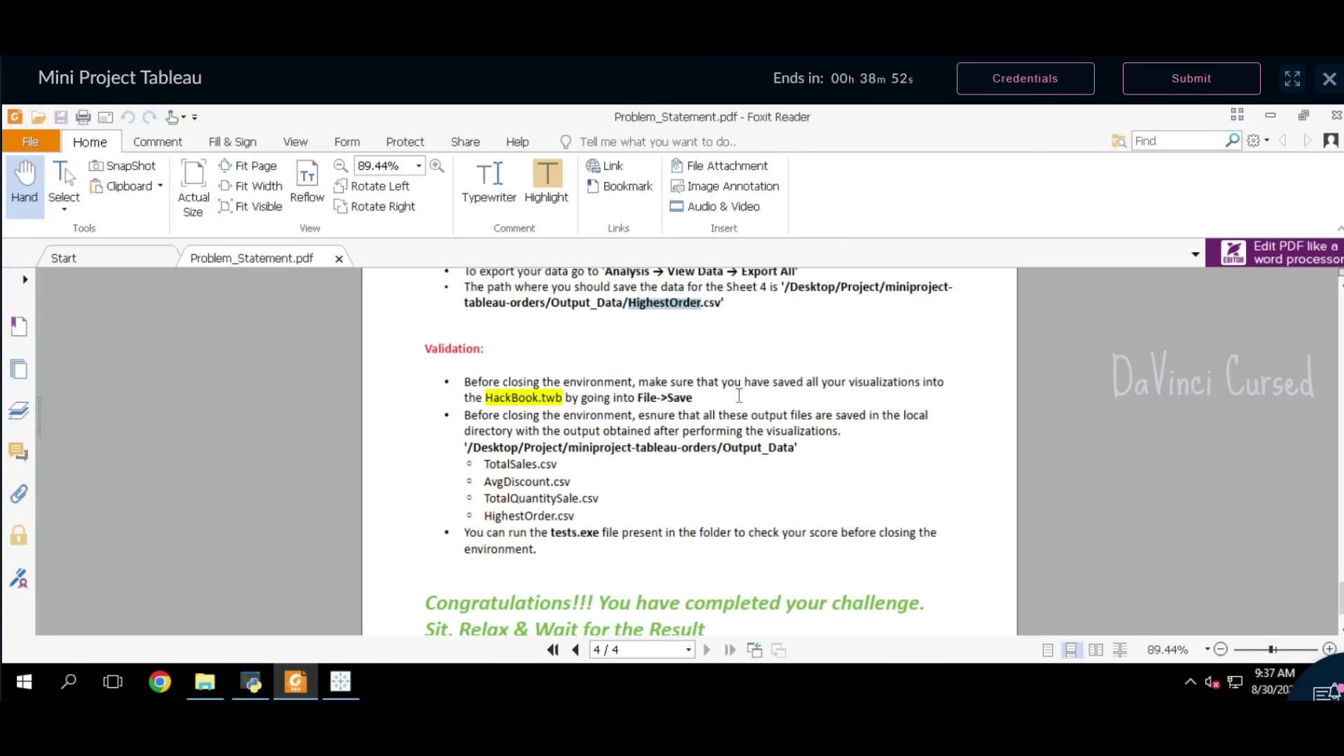
scroll(674, 501, "down", 3)
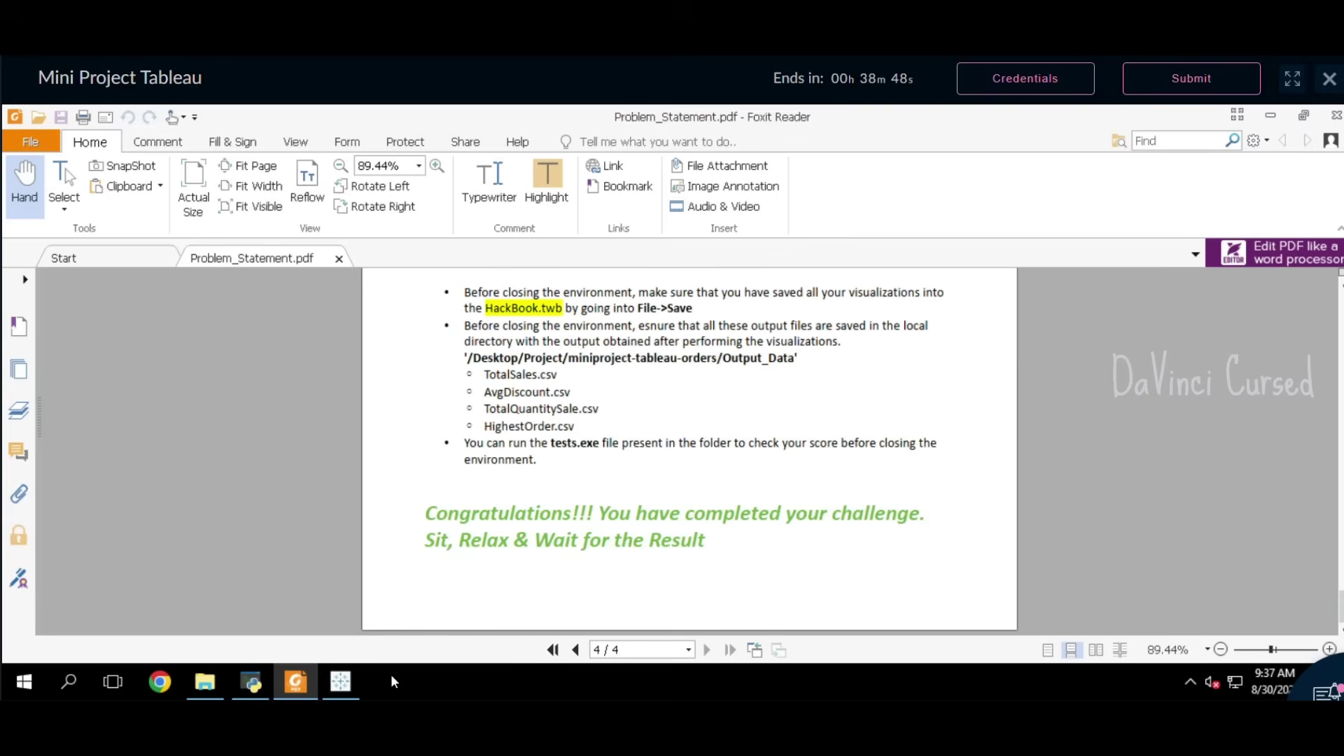
left_click(340, 681)
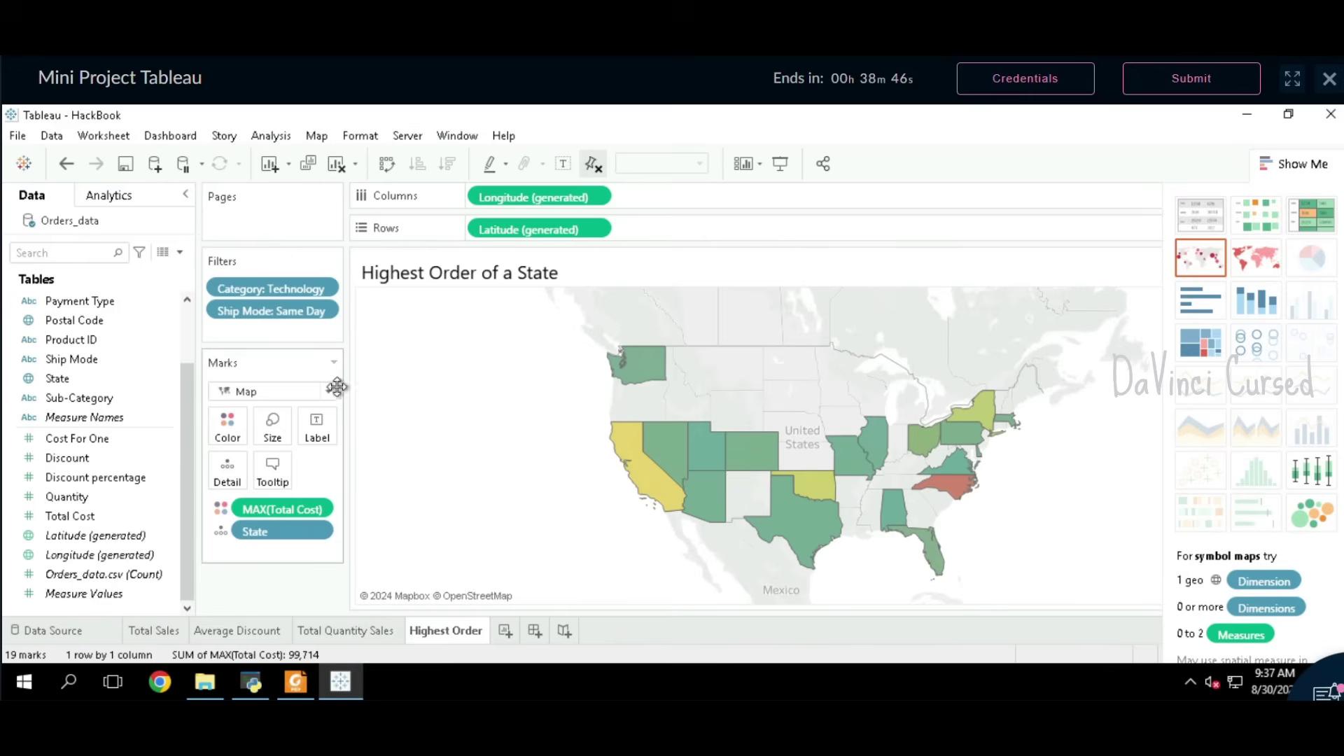
left_click(17, 135)
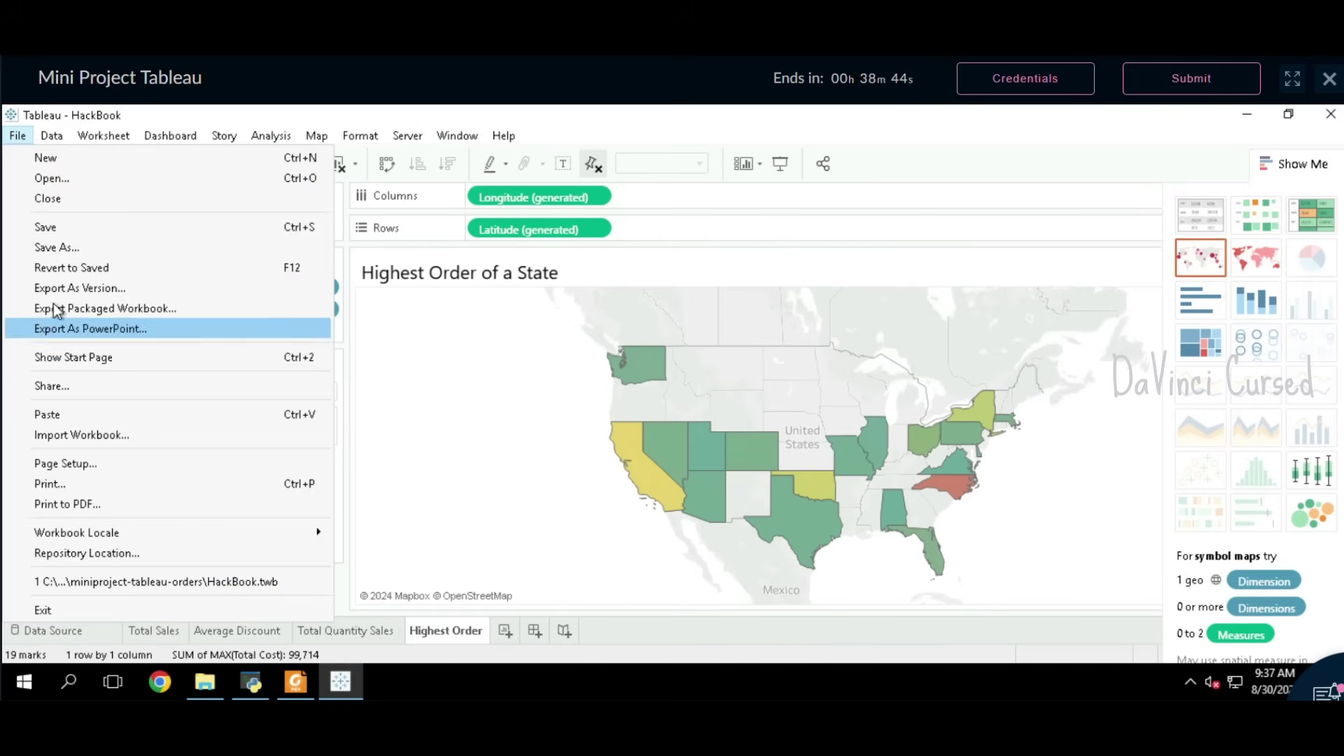
left_click(64, 234)
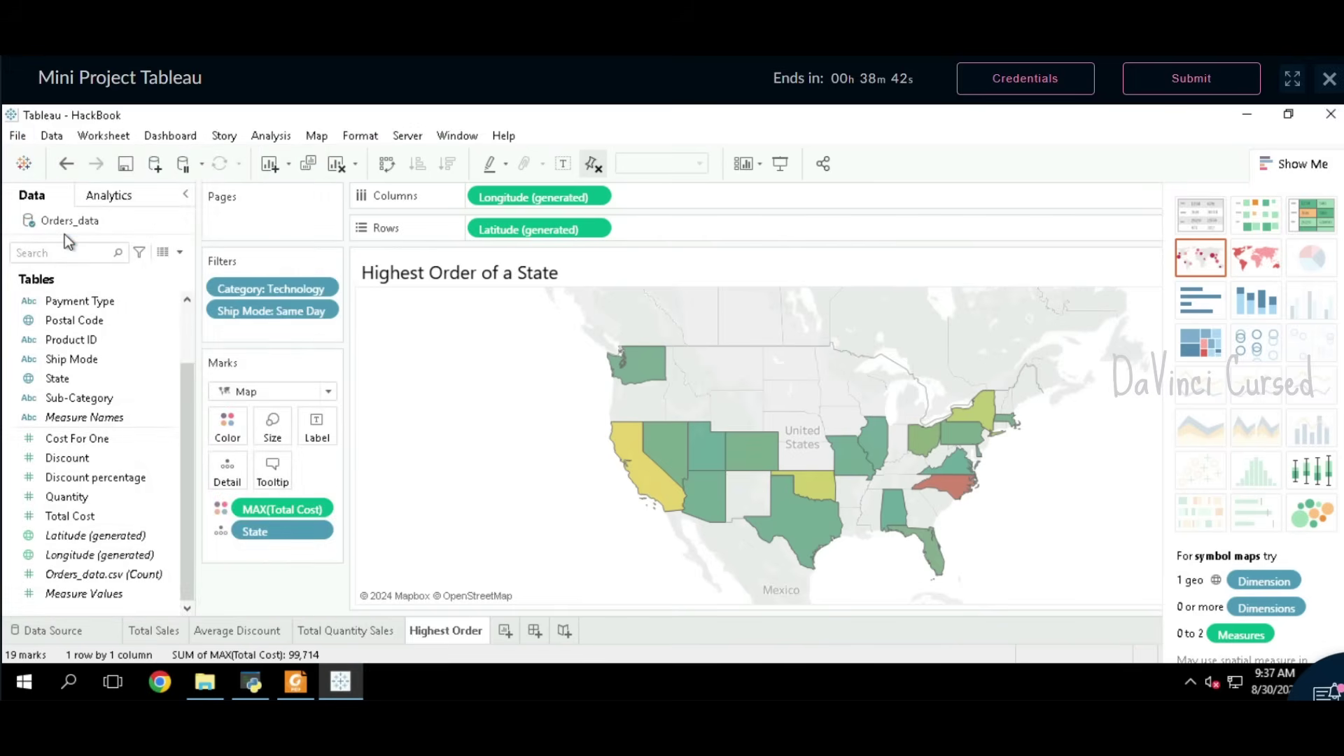
left_click(27, 139)
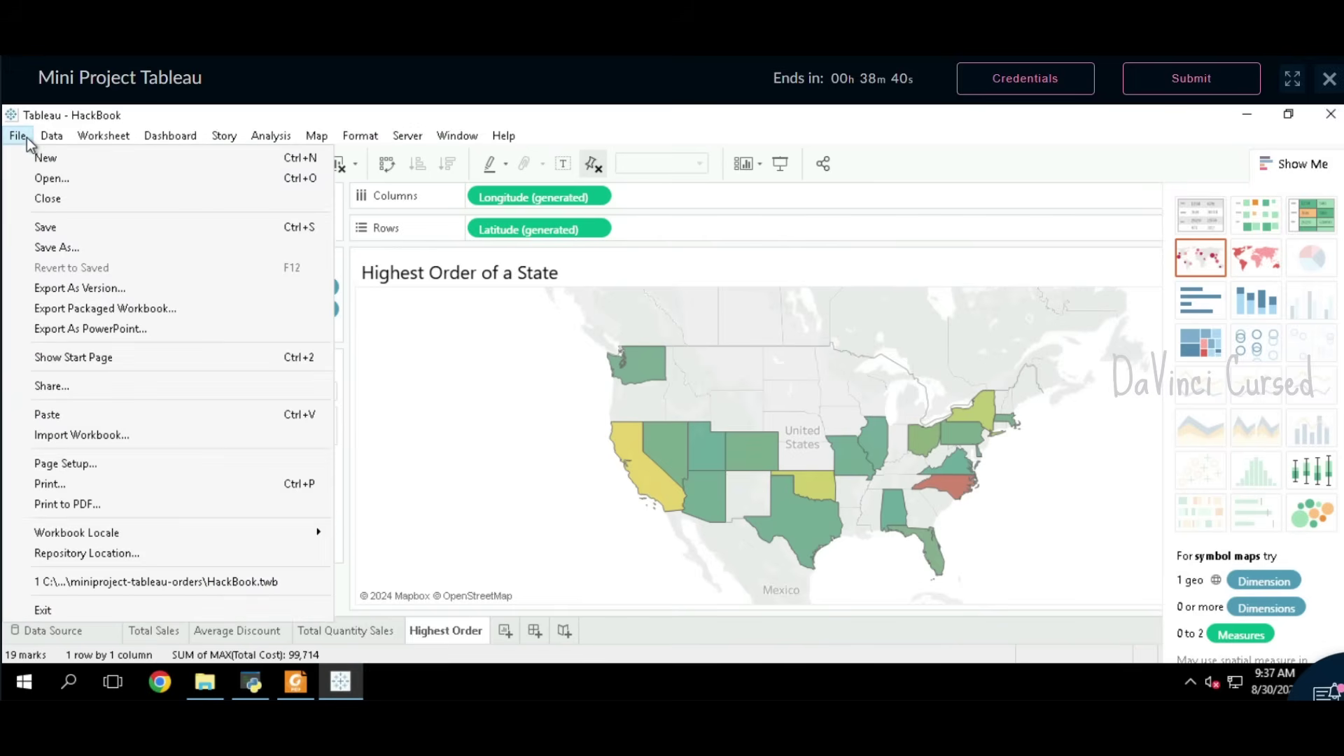
left_click(51, 227)
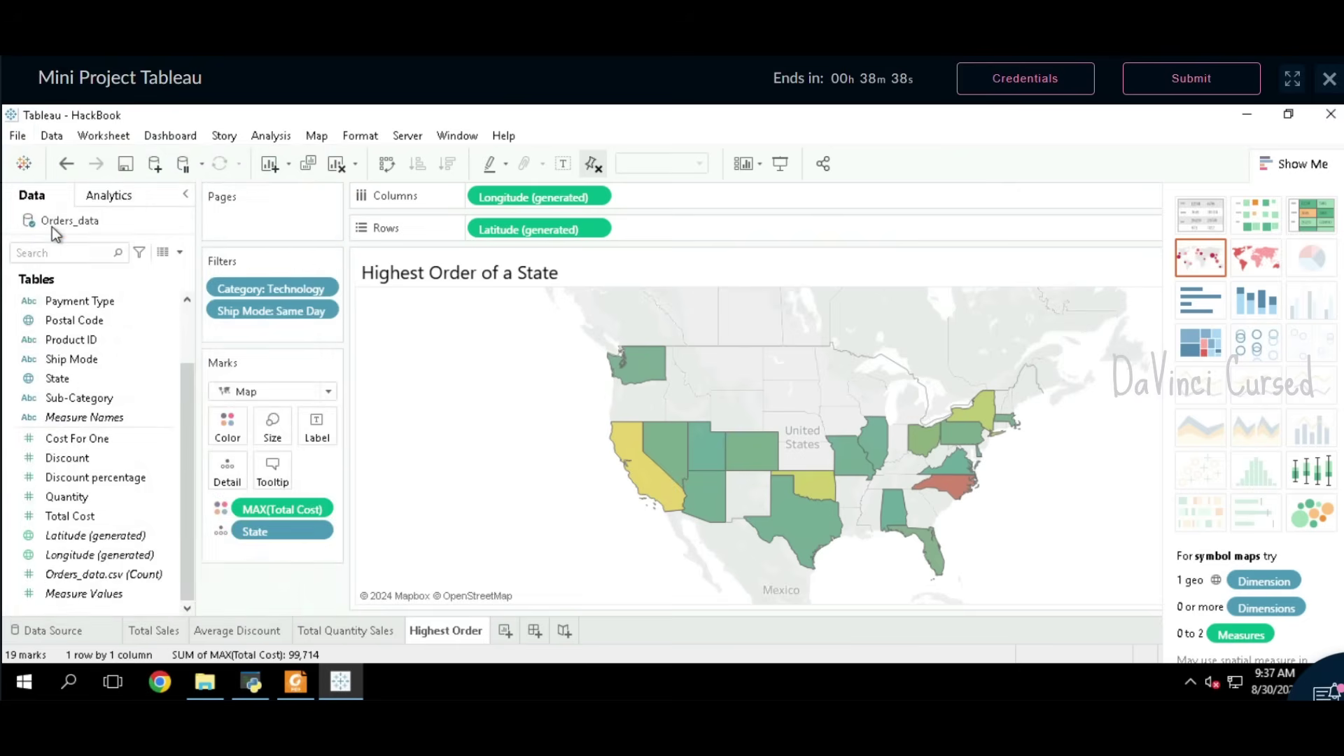
left_click(1244, 121)
Step: Run tests.exe from the miniproject-tableau-orders folder and read the 91% score
left_click(1273, 117)
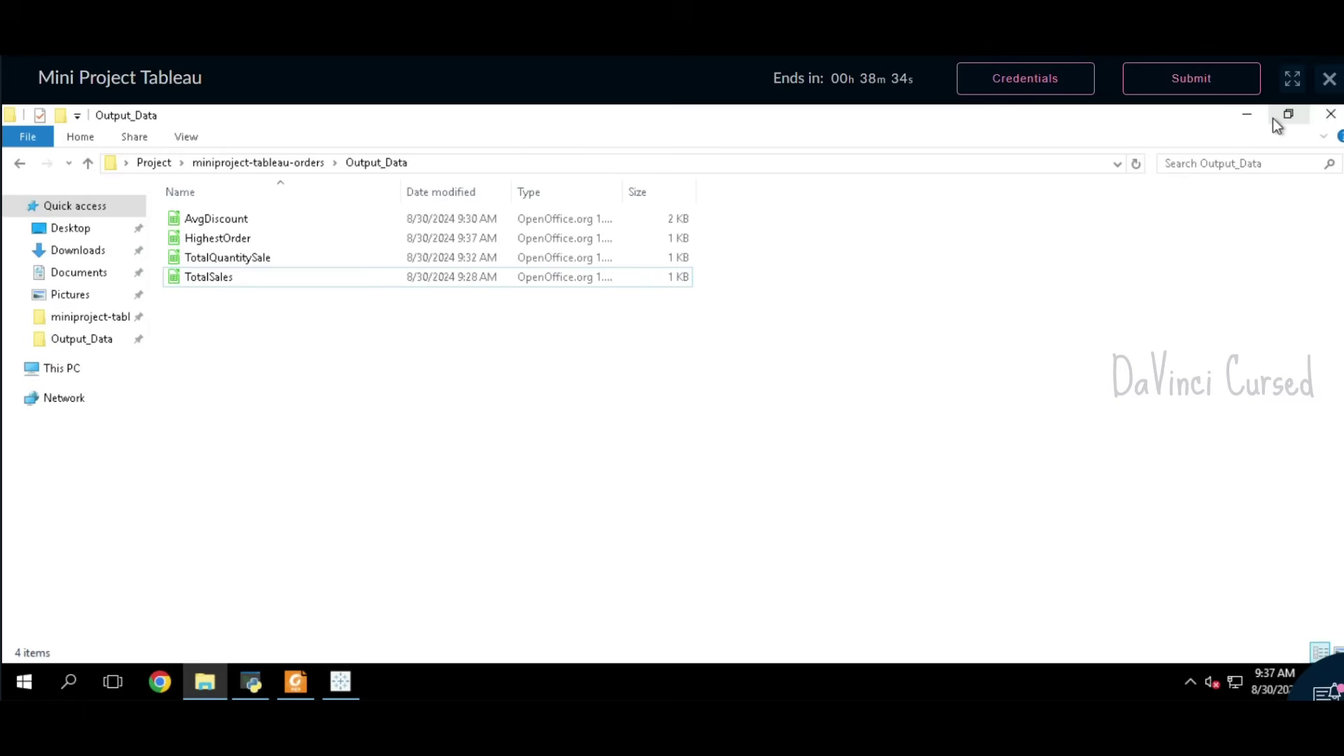
left_click(241, 164)
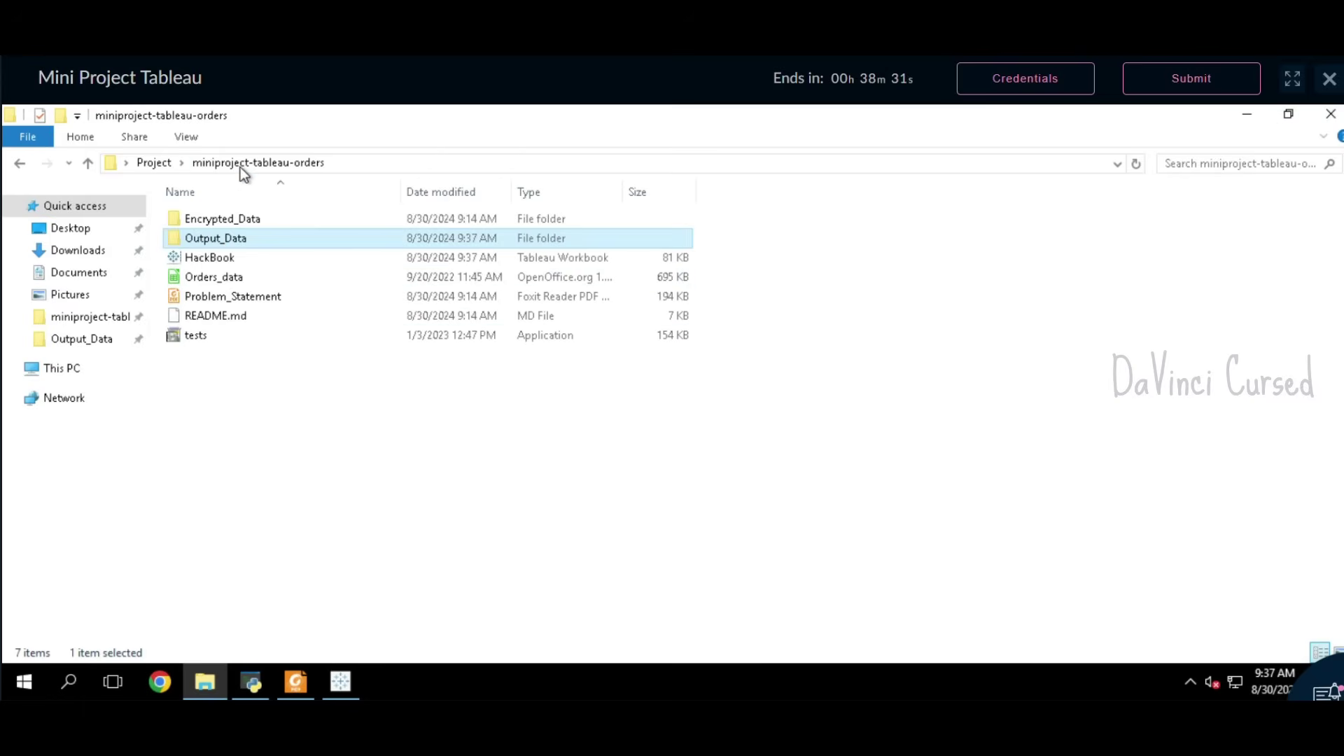
double_click(196, 336)
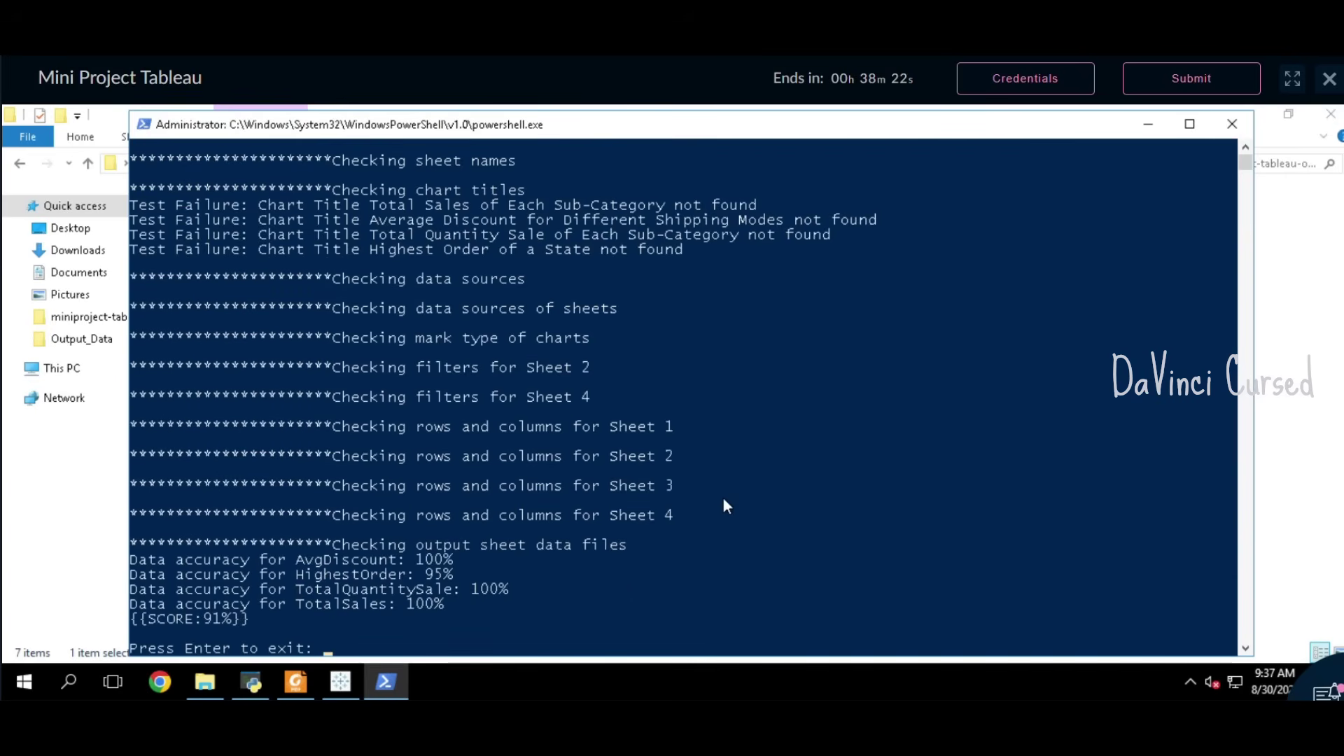
scroll(729, 498, "down", 2)
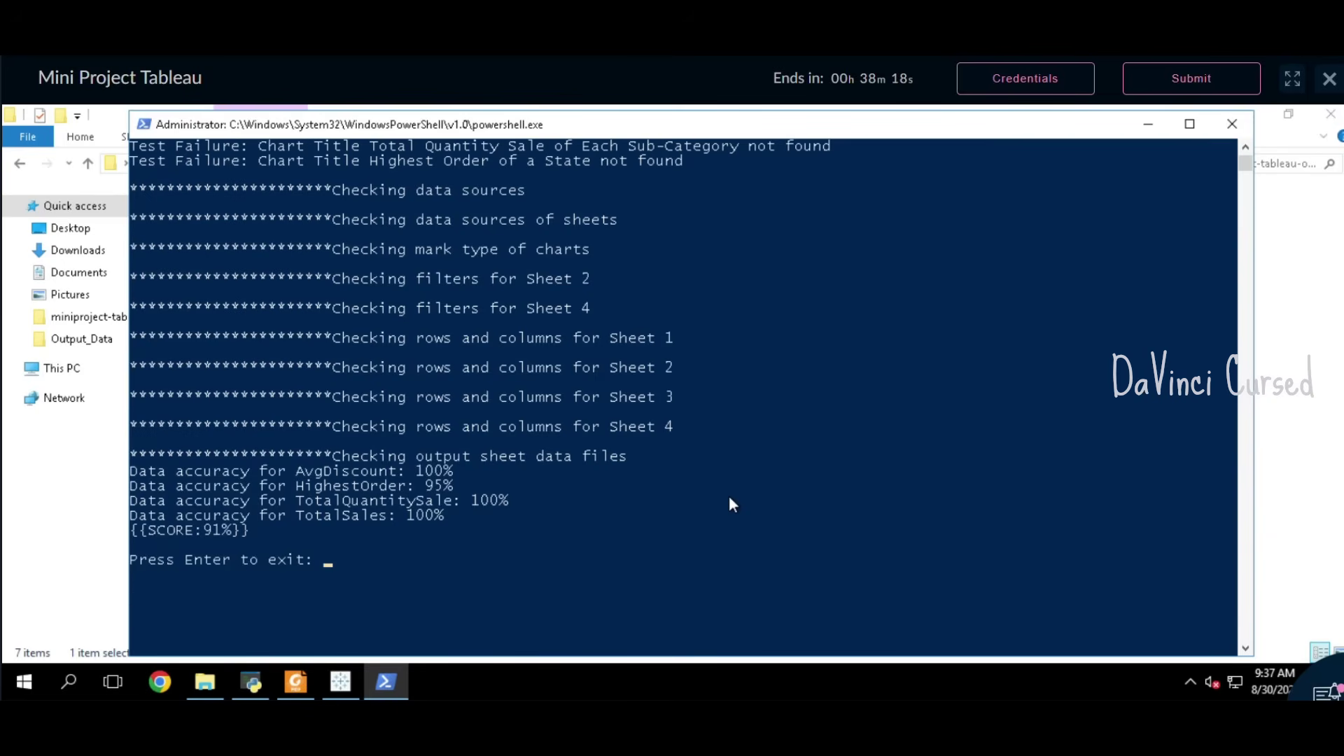
key("Return")
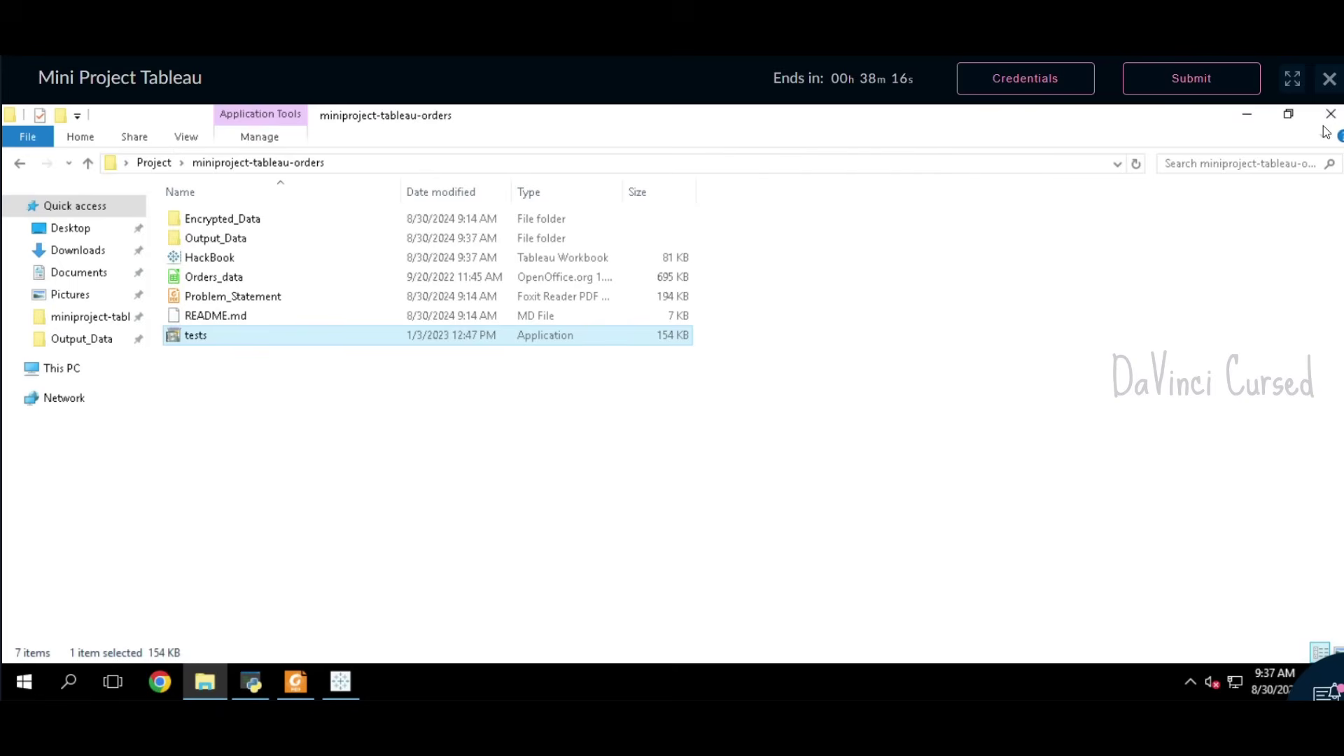
Step: Close the file browser and refresh the desktop three times
left_click(1331, 114)
right_click(737, 403)
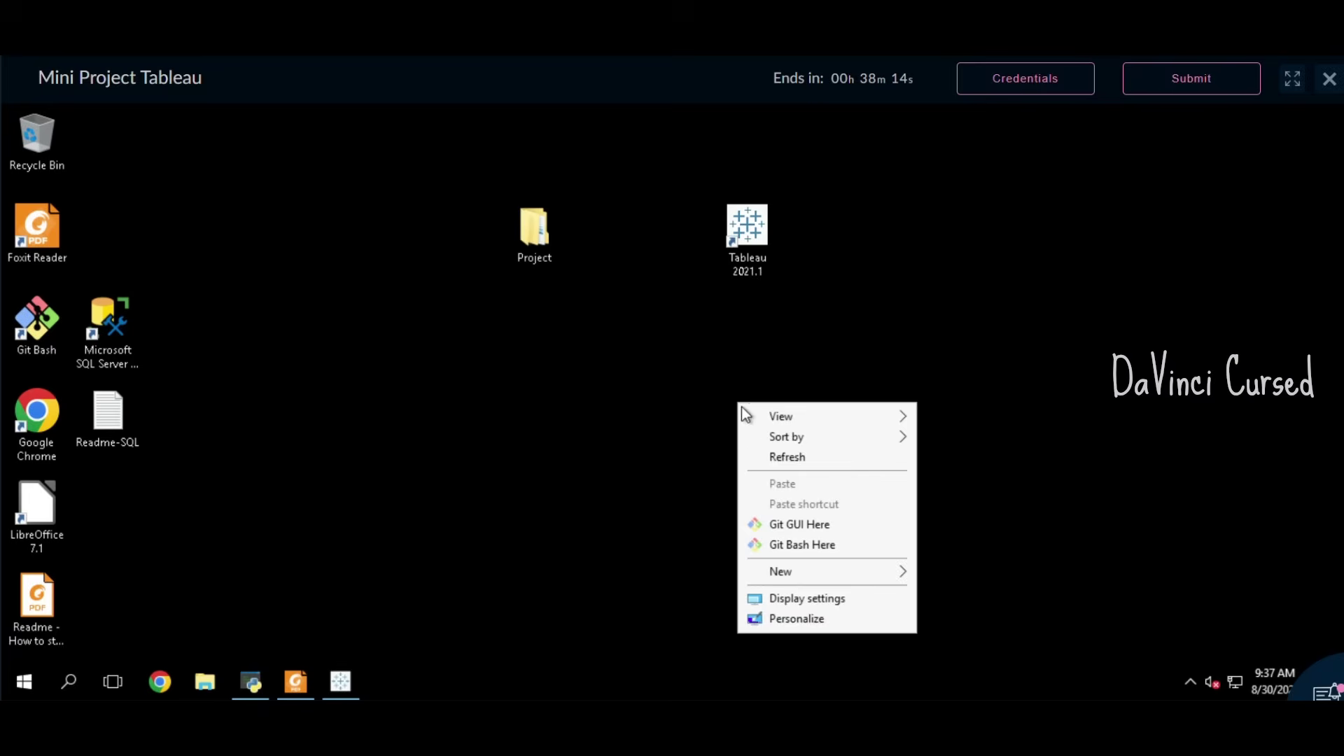
left_click(794, 456)
right_click(702, 350)
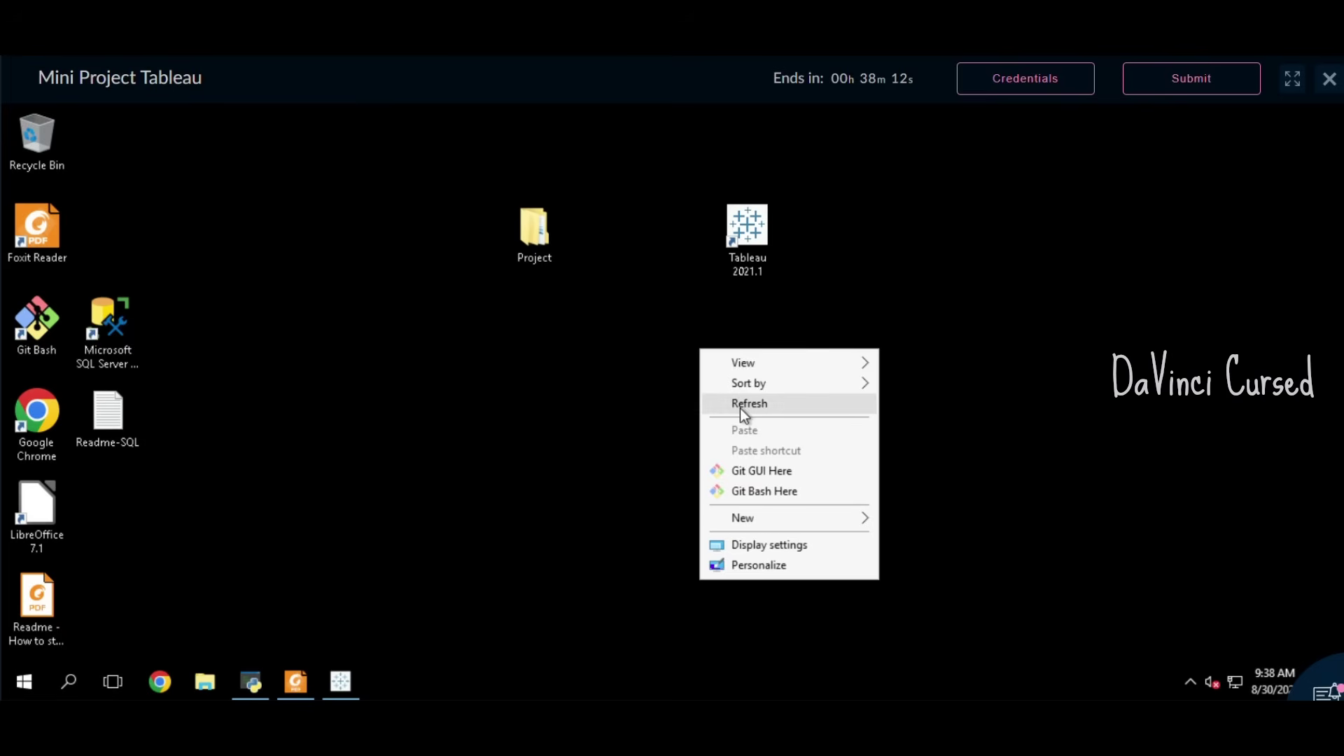
left_click(740, 404)
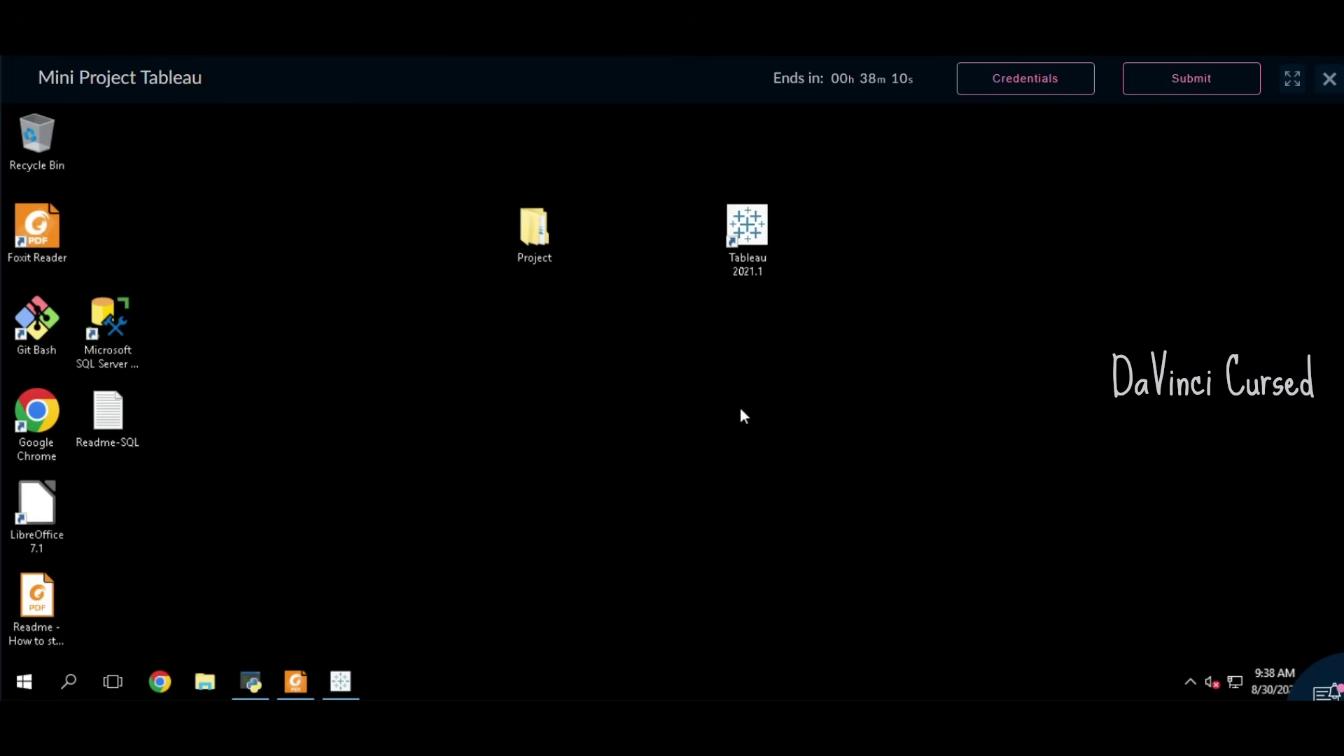
right_click(741, 410)
left_click(776, 460)
Step: Submit and confirm the Mini Project Tableau challenge, then advance to the Congratulations page
left_click(1205, 93)
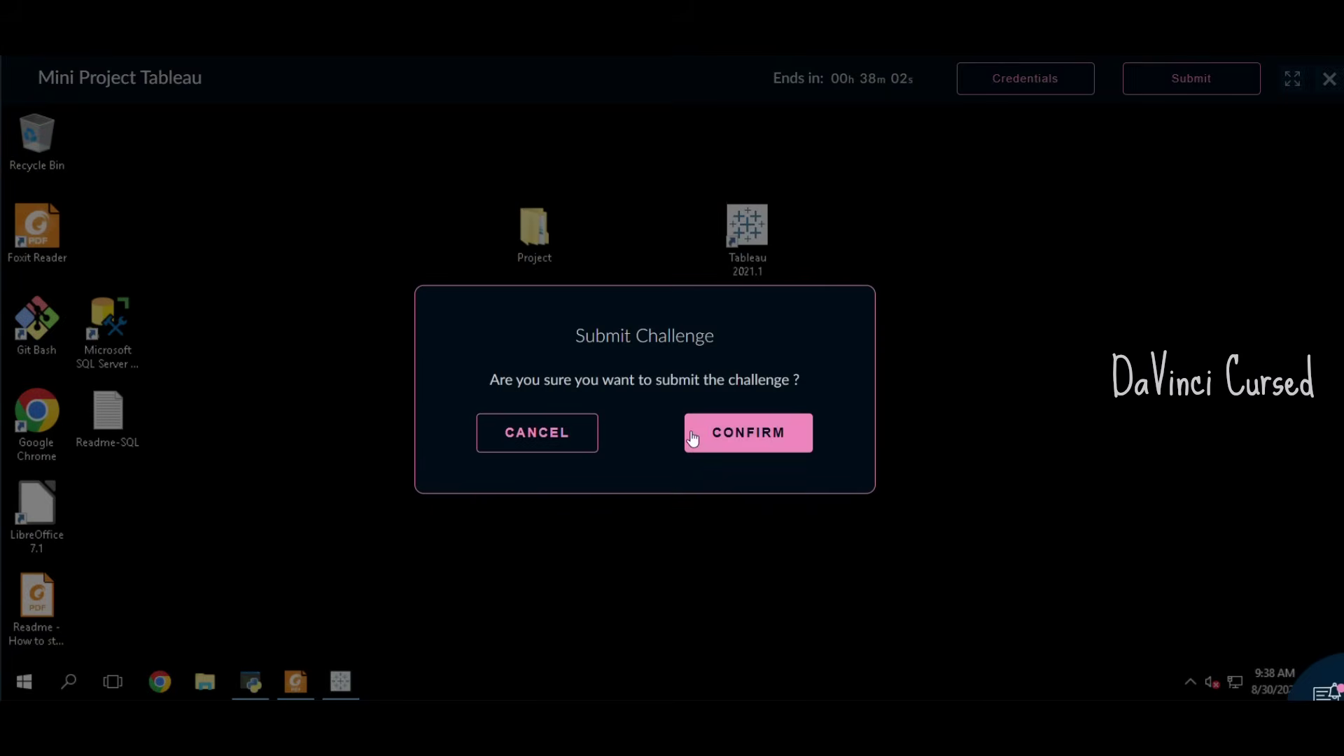
left_click(739, 440)
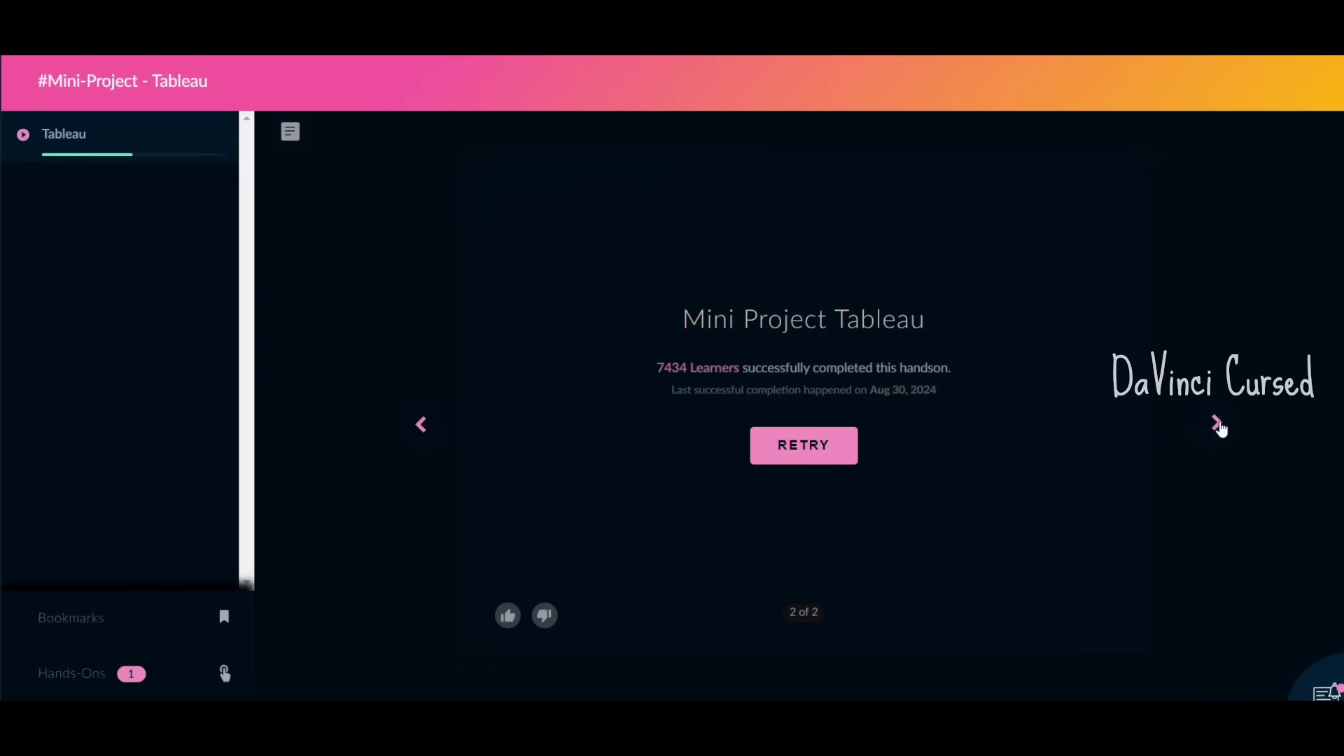
left_click(1217, 424)
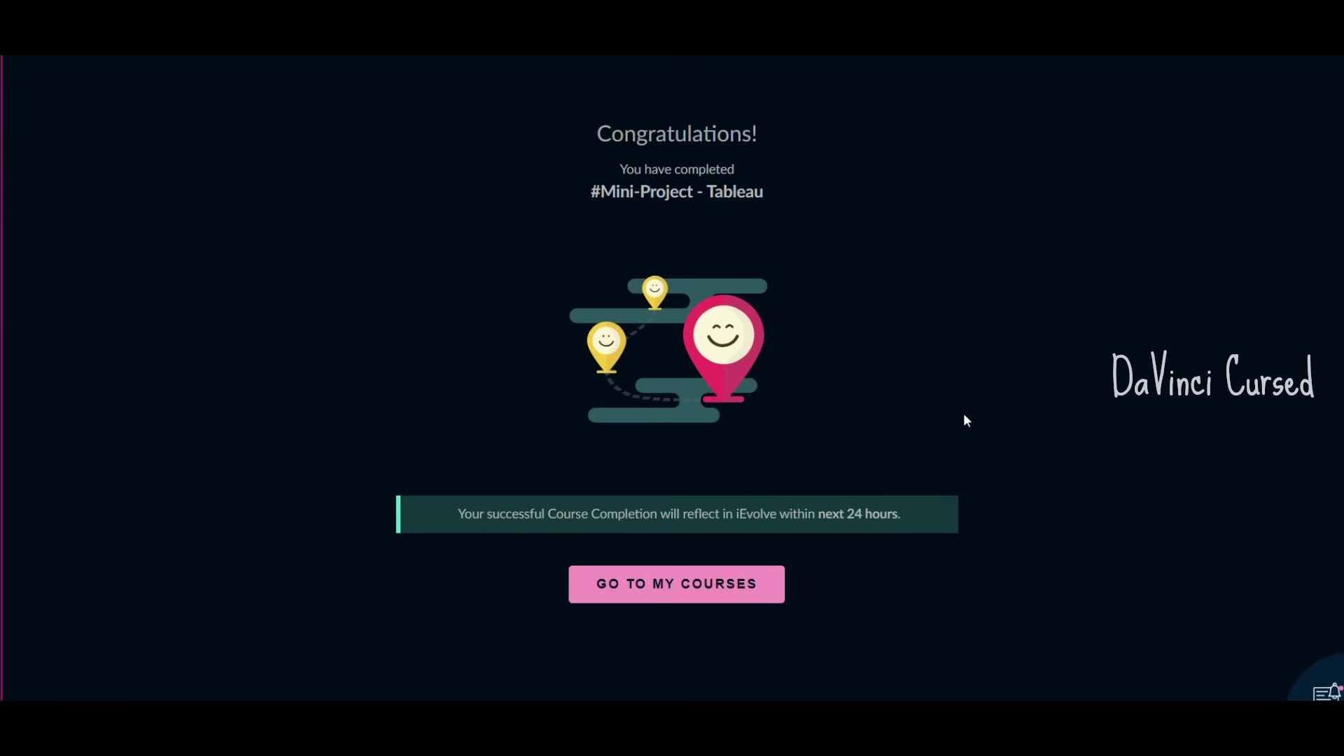